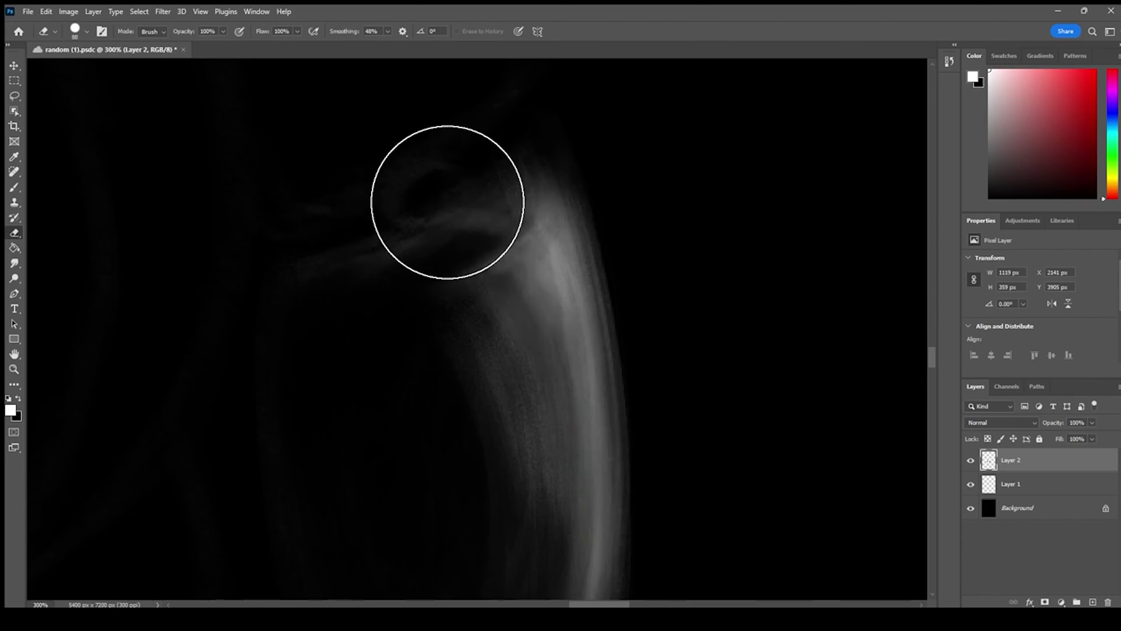
{"action": "mouse_move", "coordinate": [471, 203]}
{"action": "left_mouse_down"}
{"action": "mouse_move", "coordinate": [623, 365]}
{"action": "mouse_move", "coordinate": [674, 513]}
{"action": "left_mouse_up"}
{"action": "key", "text": "ctrl+z"}
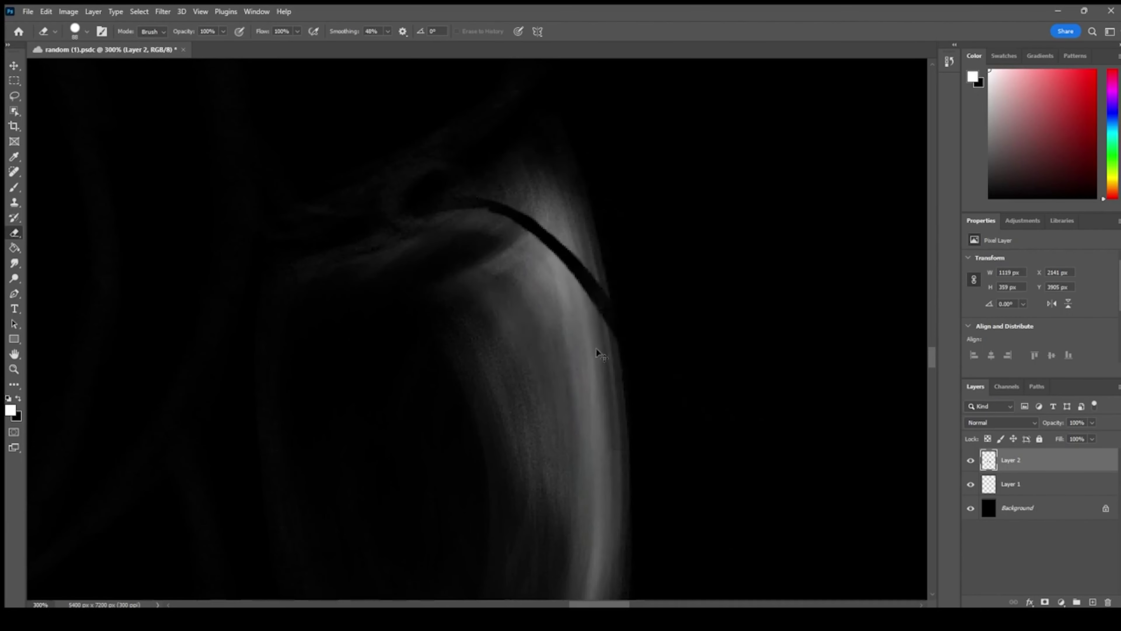
{"action": "key", "text": "ctrl+z"}
Hide Layer 1 and erase the soft overspill around the top and outer edge of the forearm with a 29 px textured eraser
{"action": "left_click", "coordinate": [970, 484]}
{"action": "key", "text": "ctrl+minus"}
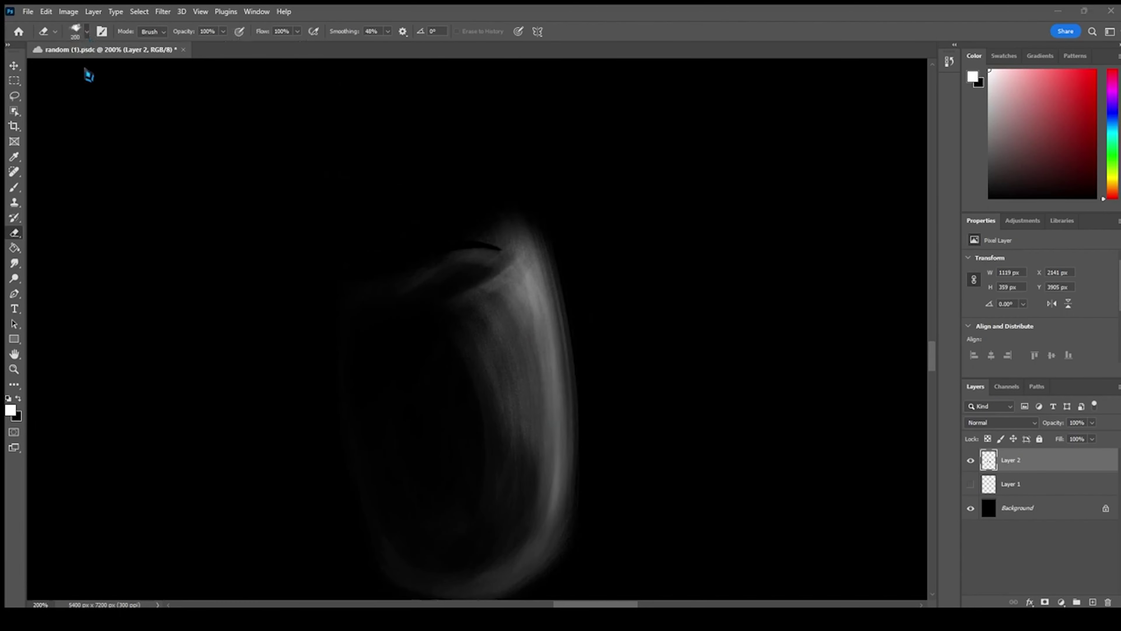
{"action": "left_click_drag", "start_coordinate": [462, 224], "coordinate": [546, 256]}
{"action": "left_click_drag", "start_coordinate": [577, 323], "coordinate": [571, 292]}
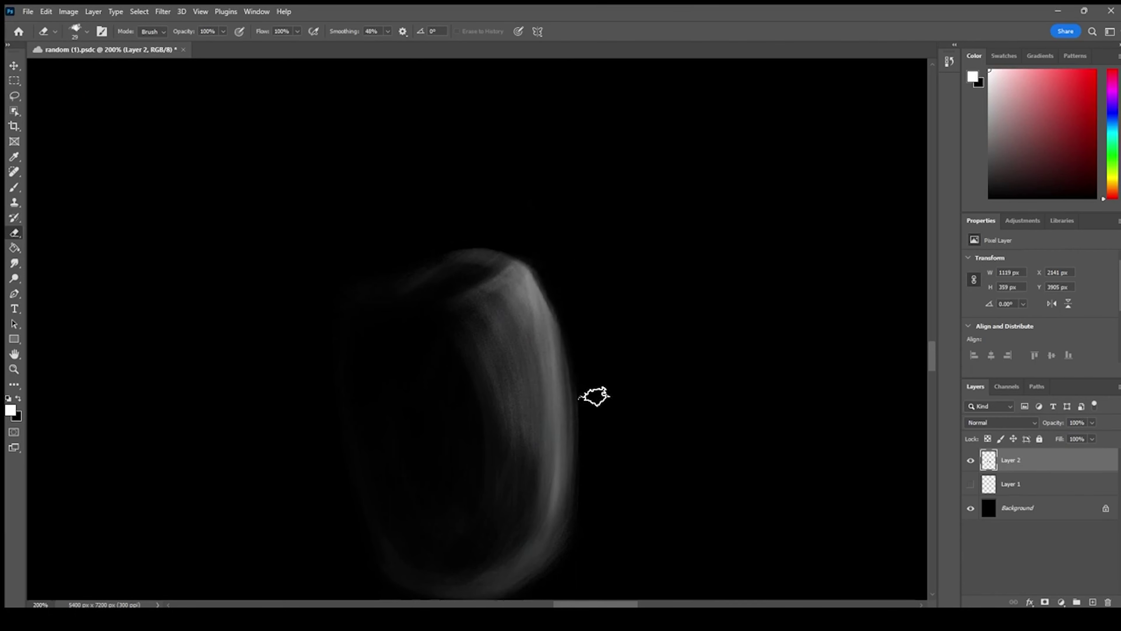
{"action": "left_click_drag", "start_coordinate": [576, 580], "coordinate": [592, 404]}
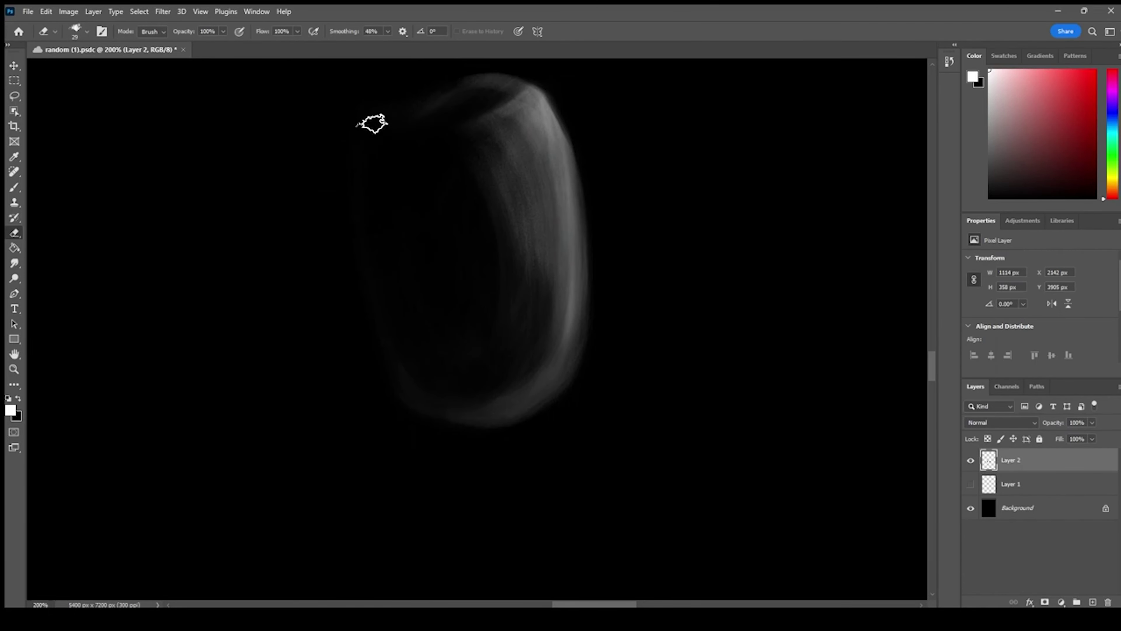
{"action": "scroll", "coordinate": [316, 255], "scroll_direction": "up", "scroll_amount": 4}
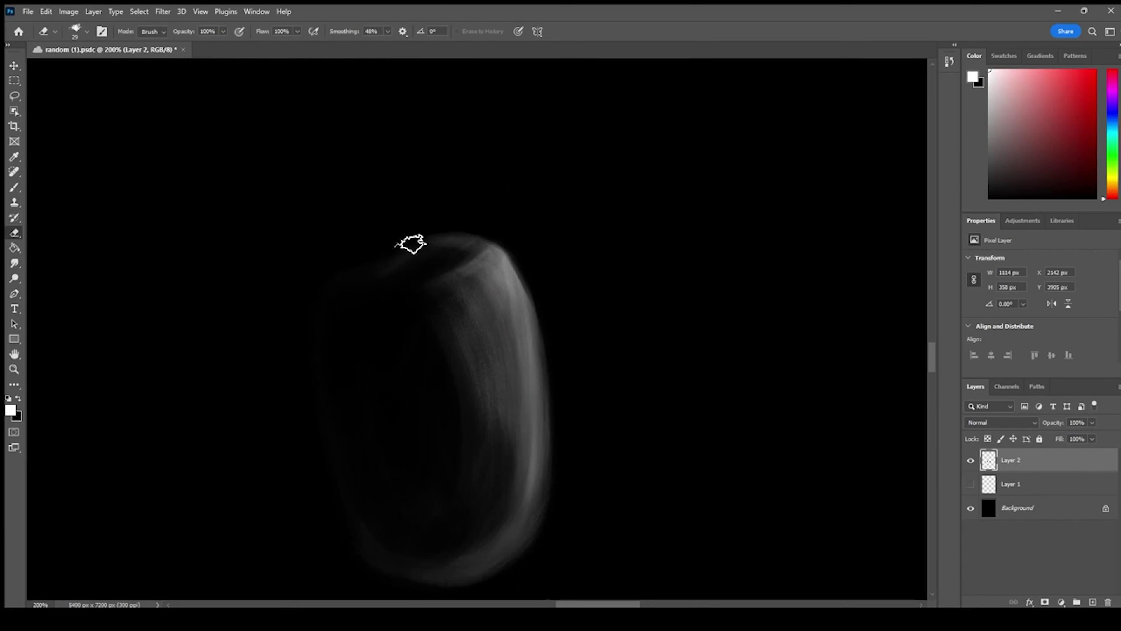
Darken the forearm's lower interior with a 32 px black brush on Layer 2 and show Layer 1 again
{"action": "key", "text": "b"}
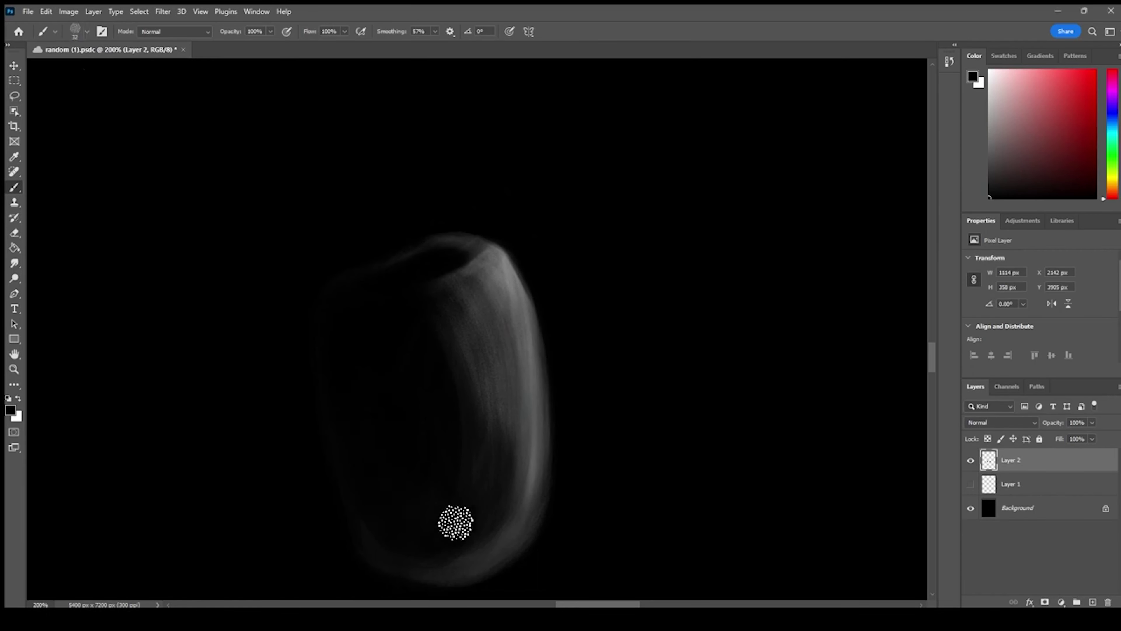
{"action": "mouse_move", "coordinate": [398, 530]}
{"action": "left_mouse_down"}
{"action": "mouse_move", "coordinate": [393, 559]}
{"action": "mouse_move", "coordinate": [426, 571]}
{"action": "mouse_move", "coordinate": [445, 556]}
{"action": "left_mouse_up"}
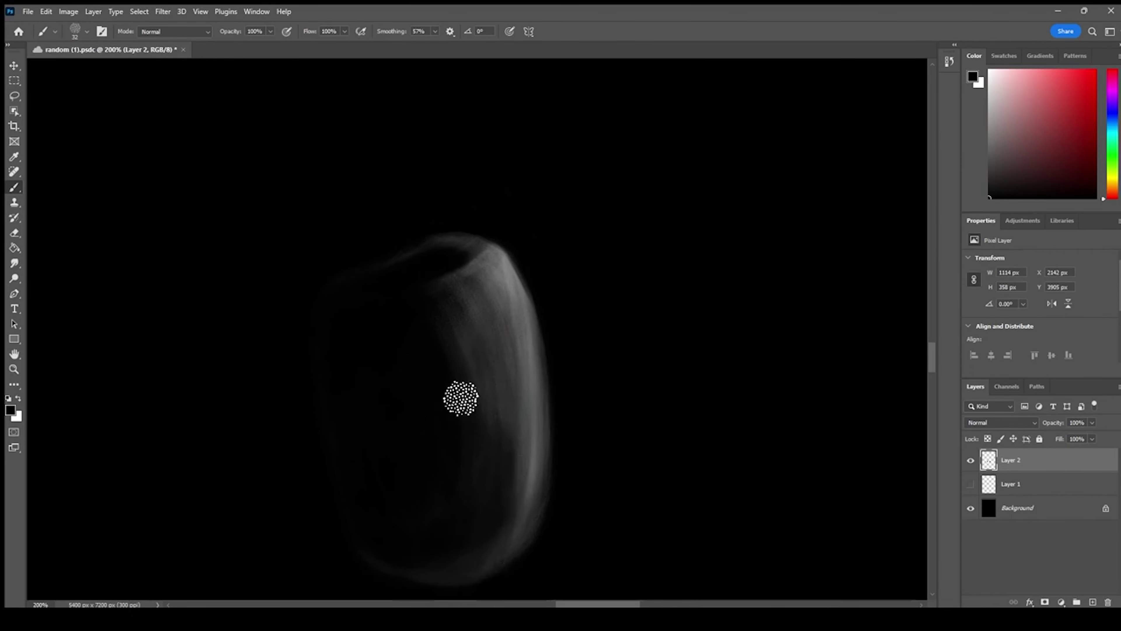
{"action": "left_click", "coordinate": [971, 484]}
Block in the middle and outer fingers below the forearm with soft white brush strokes, following the sketch
{"action": "key", "text": "ctrl+minus"}
{"action": "key", "text": "ctrl+minus"}
{"action": "key", "text": "ctrl+plus"}
{"action": "left_click_drag", "start_coordinate": [470, 466], "coordinate": [465, 262]}
{"action": "key", "text": "ctrl+plus"}
{"action": "key", "text": "ctrl+plus"}
{"action": "key", "text": "x"}
{"action": "left_click_drag", "start_coordinate": [395, 464], "coordinate": [508, 309]}
{"action": "mouse_move", "coordinate": [490, 247]}
{"action": "left_mouse_down"}
{"action": "mouse_move", "coordinate": [483, 389]}
{"action": "mouse_move", "coordinate": [450, 511]}
{"action": "mouse_move", "coordinate": [541, 405]}
{"action": "mouse_move", "coordinate": [569, 321]}
{"action": "left_mouse_up"}
{"action": "mouse_move", "coordinate": [554, 128]}
{"action": "left_mouse_down"}
{"action": "mouse_move", "coordinate": [561, 390]}
{"action": "mouse_move", "coordinate": [550, 200]}
{"action": "mouse_move", "coordinate": [521, 229]}
{"action": "left_mouse_up"}
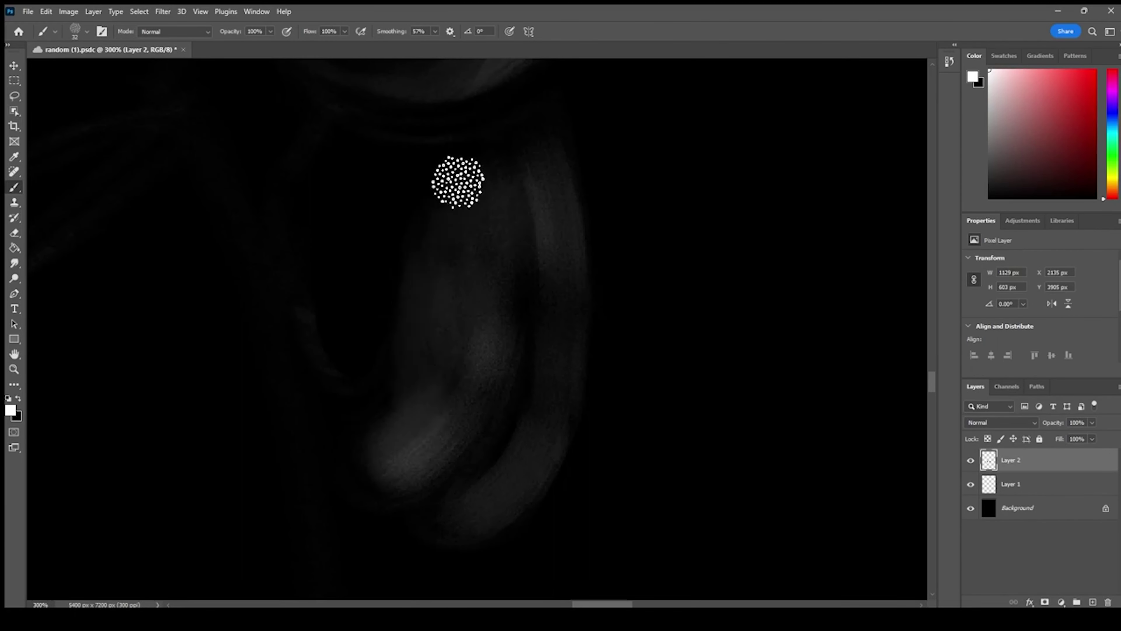
Build up the white strokes along the middle and outer fingers, undoing the last two strokes
{"action": "left_click_drag", "start_coordinate": [455, 265], "coordinate": [376, 478]}
{"action": "mouse_move", "coordinate": [477, 190]}
{"action": "left_mouse_down"}
{"action": "mouse_move", "coordinate": [496, 266]}
{"action": "mouse_move", "coordinate": [490, 177]}
{"action": "mouse_move", "coordinate": [556, 368]}
{"action": "mouse_move", "coordinate": [480, 518]}
{"action": "mouse_move", "coordinate": [505, 506]}
{"action": "left_mouse_up"}
{"action": "key", "text": "ctrl+z"}
{"action": "key", "text": "ctrl+z"}
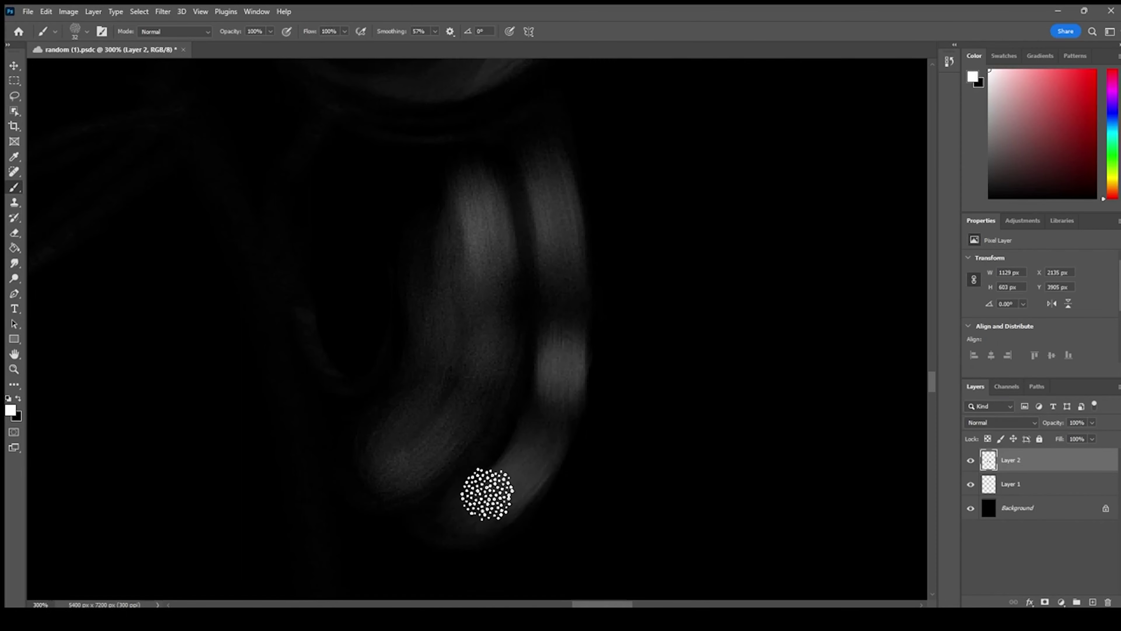
Paint the inner finger in white and join it to the brightened middle finger with an arch across the top
{"action": "left_click_drag", "start_coordinate": [353, 344], "coordinate": [313, 270]}
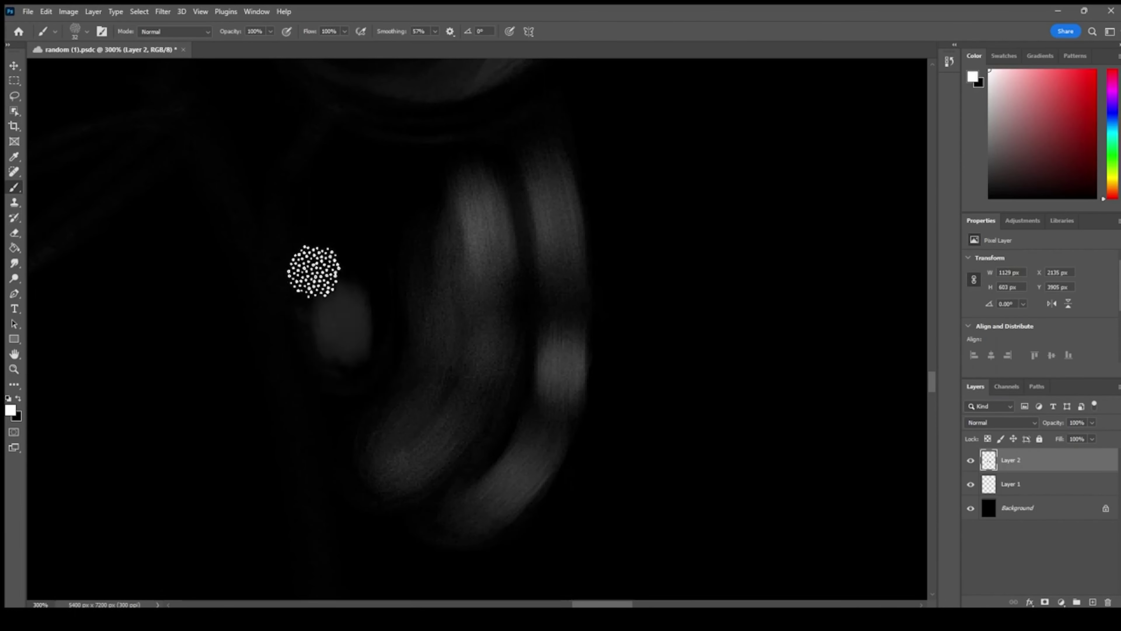
{"action": "mouse_move", "coordinate": [355, 340]}
{"action": "left_mouse_down"}
{"action": "mouse_move", "coordinate": [341, 246]}
{"action": "mouse_move", "coordinate": [317, 221]}
{"action": "left_mouse_up"}
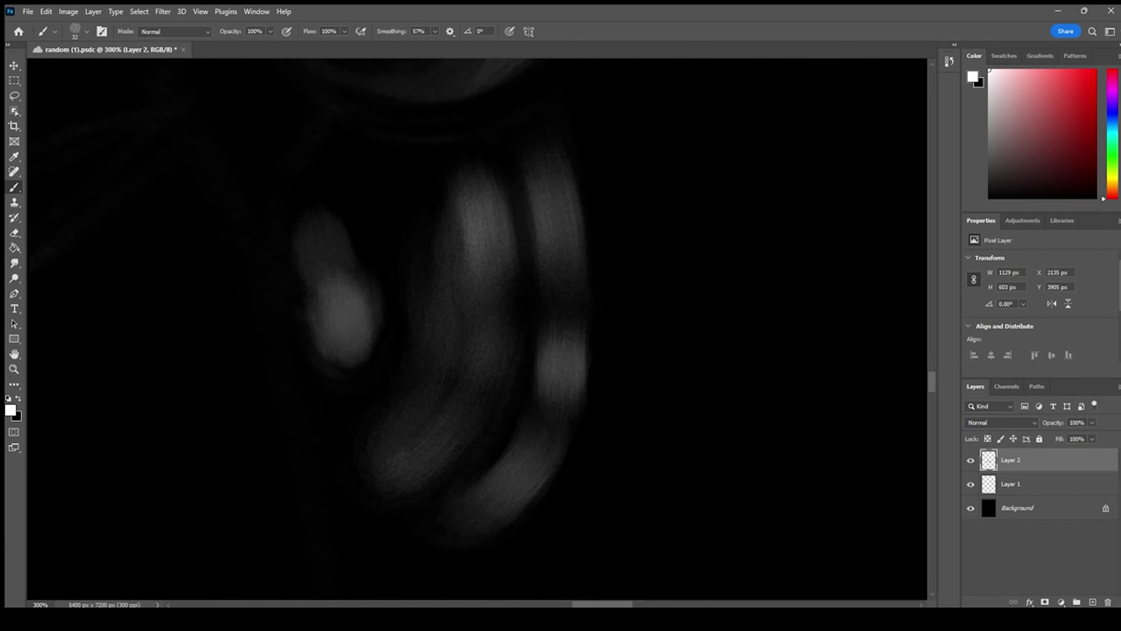
{"action": "mouse_move", "coordinate": [353, 340]}
{"action": "left_mouse_down"}
{"action": "mouse_move", "coordinate": [321, 223]}
{"action": "mouse_move", "coordinate": [384, 165]}
{"action": "mouse_move", "coordinate": [447, 253]}
{"action": "mouse_move", "coordinate": [411, 225]}
{"action": "mouse_move", "coordinate": [450, 193]}
{"action": "mouse_move", "coordinate": [455, 412]}
{"action": "mouse_move", "coordinate": [494, 362]}
{"action": "mouse_move", "coordinate": [476, 347]}
{"action": "mouse_move", "coordinate": [492, 326]}
{"action": "mouse_move", "coordinate": [440, 399]}
{"action": "mouse_move", "coordinate": [432, 440]}
{"action": "mouse_move", "coordinate": [472, 254]}
{"action": "mouse_move", "coordinate": [432, 194]}
{"action": "mouse_move", "coordinate": [452, 208]}
{"action": "mouse_move", "coordinate": [522, 189]}
{"action": "mouse_move", "coordinate": [331, 183]}
{"action": "mouse_move", "coordinate": [338, 368]}
{"action": "left_mouse_up"}
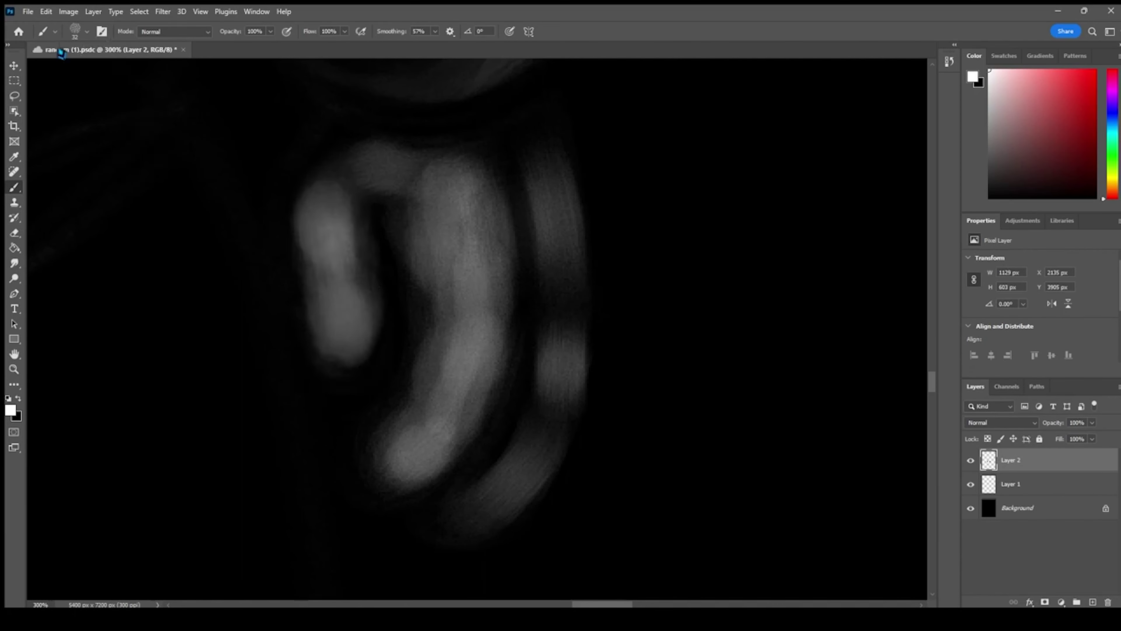
Adjust the brush size and shade the inner side of the middle finger in black from knuckle to fingertip
{"action": "key", "text": "bracketright"}
{"action": "key", "text": "bracketright"}
{"action": "key", "text": "bracketright"}
{"action": "key", "text": "bracketright"}
{"action": "left_click_drag", "start_coordinate": [442, 345], "coordinate": [393, 463]}
{"action": "left_click_drag", "start_coordinate": [413, 208], "coordinate": [441, 287]}
{"action": "mouse_move", "coordinate": [401, 173]}
{"action": "left_mouse_down"}
{"action": "mouse_move", "coordinate": [431, 306]}
{"action": "mouse_move", "coordinate": [463, 321]}
{"action": "left_mouse_up"}
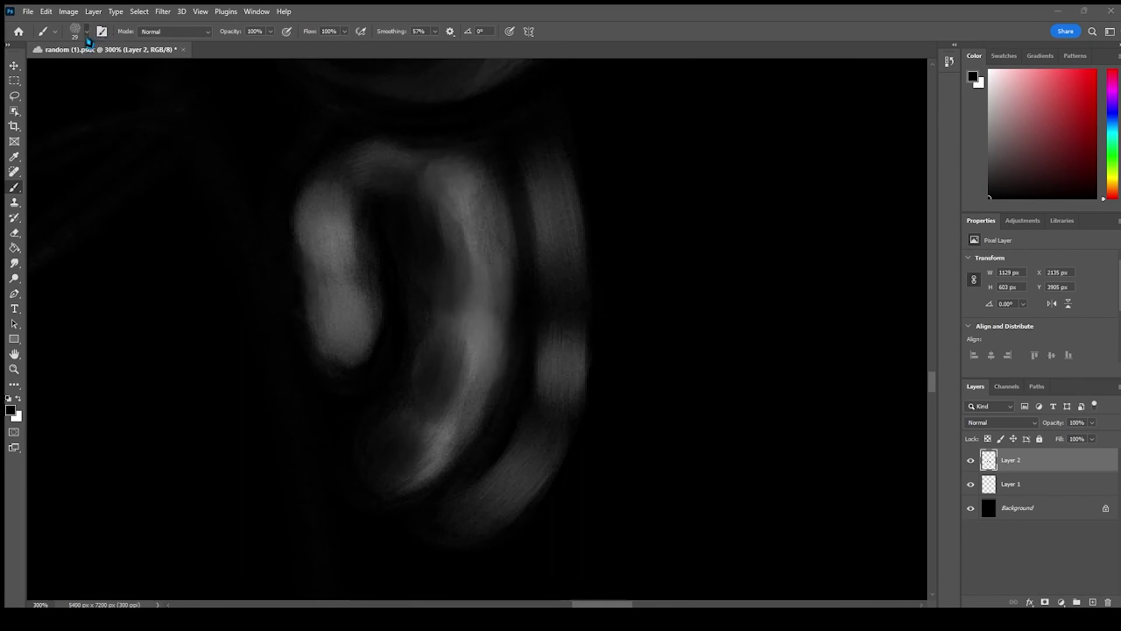
Reduce the brush to 25 px and darken the gap between the middle and outer fingers in black
{"action": "left_click", "coordinate": [75, 72]}
{"action": "mouse_move", "coordinate": [449, 495]}
{"action": "left_mouse_down"}
{"action": "mouse_move", "coordinate": [474, 481]}
{"action": "mouse_move", "coordinate": [546, 332]}
{"action": "mouse_move", "coordinate": [530, 433]}
{"action": "left_mouse_up"}
{"action": "left_click_drag", "start_coordinate": [526, 336], "coordinate": [500, 491]}
Hide Layer 1 and clean up the outer finger's outside edge and tip with the 29 px textured eraser
{"action": "left_click", "coordinate": [971, 484]}
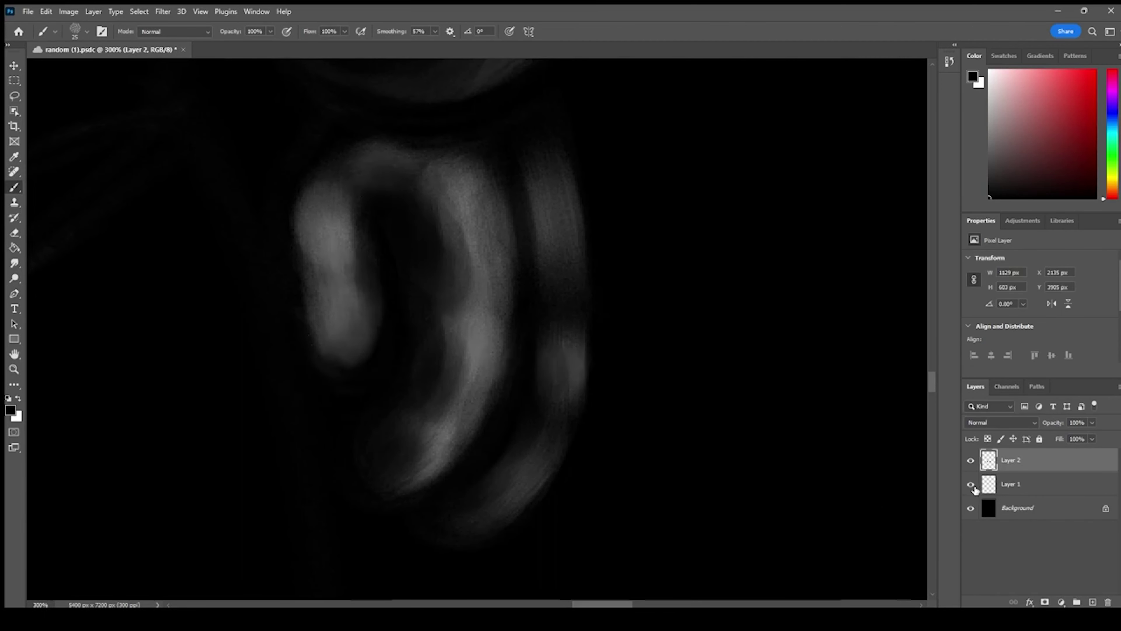
{"action": "left_click_drag", "start_coordinate": [513, 291], "coordinate": [451, 437]}
{"action": "key", "text": "e"}
{"action": "left_click_drag", "start_coordinate": [547, 424], "coordinate": [528, 292]}
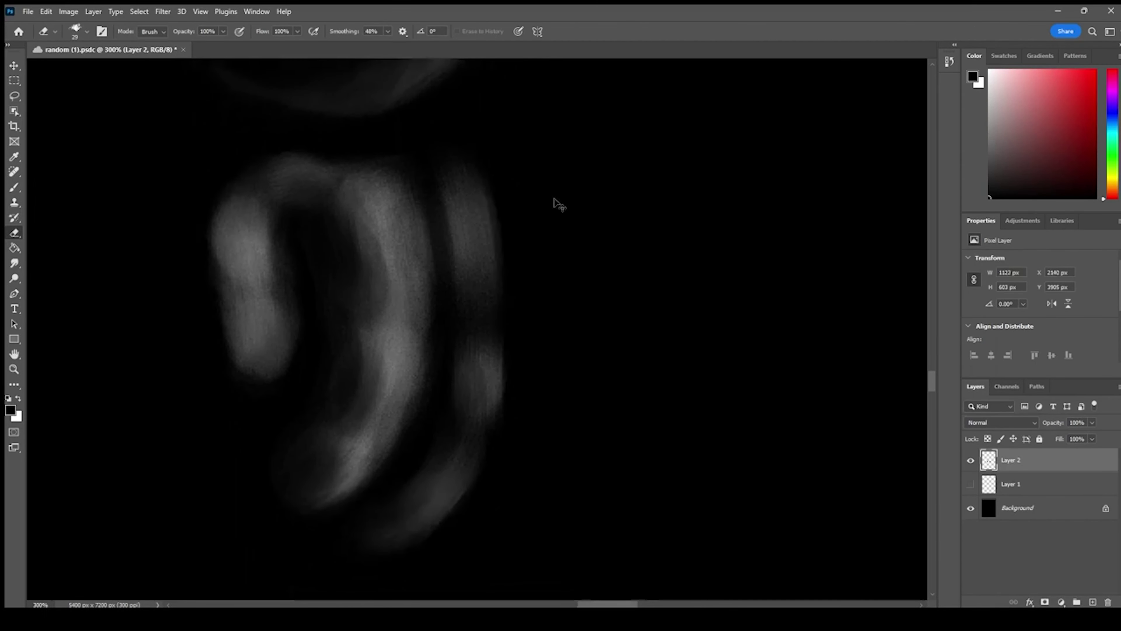
{"action": "left_click_drag", "start_coordinate": [576, 489], "coordinate": [579, 358]}
{"action": "key", "text": "ctrl+plus"}
{"action": "key", "text": "ctrl+plus"}
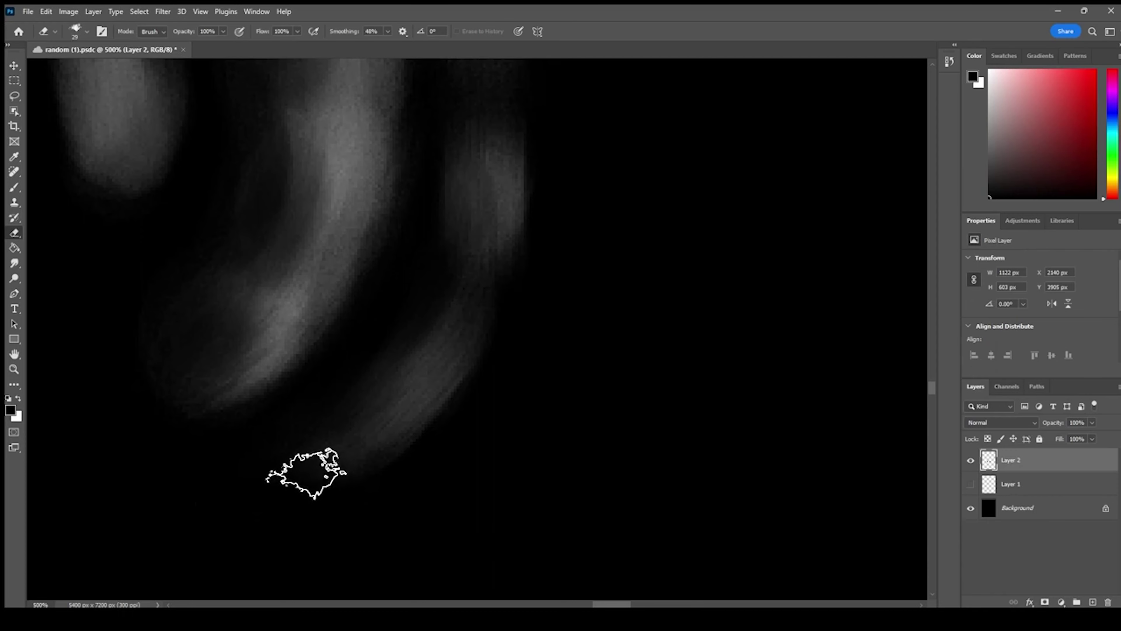
{"action": "mouse_move", "coordinate": [226, 499]}
{"action": "left_mouse_down"}
{"action": "mouse_move", "coordinate": [296, 530]}
{"action": "mouse_move", "coordinate": [464, 438]}
{"action": "mouse_move", "coordinate": [568, 251]}
{"action": "left_mouse_up"}
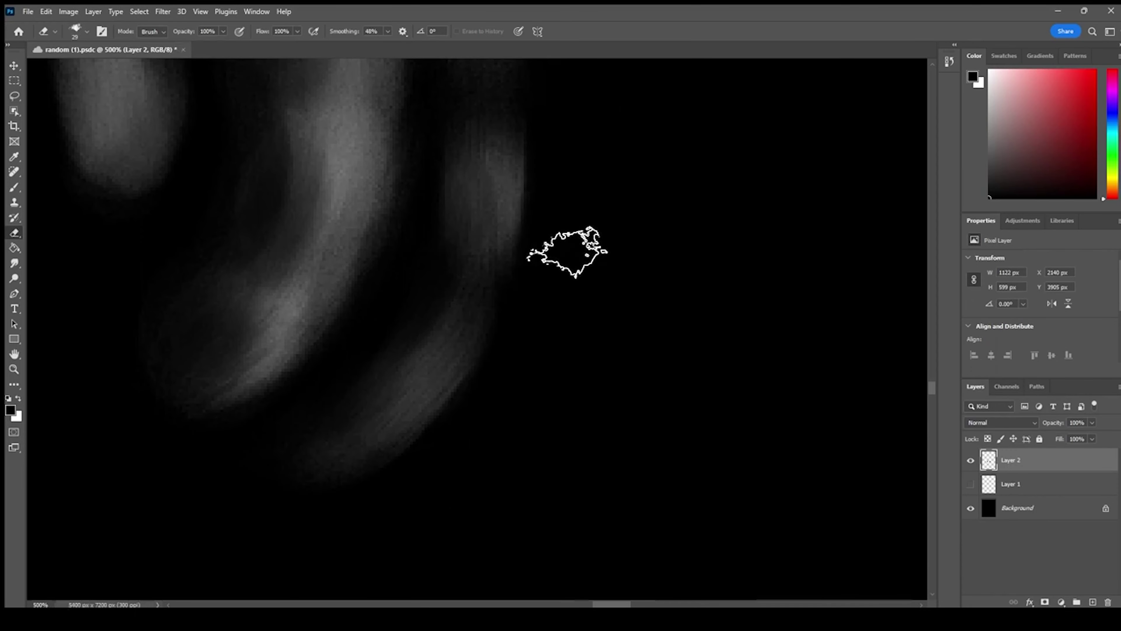
{"action": "left_click_drag", "start_coordinate": [563, 128], "coordinate": [543, 305]}
Paint a soft white band across the top of the hand with the 25 px brush, connecting the inner, middle and outer fingers
{"action": "key", "text": "ctrl+minus"}
{"action": "key", "text": "ctrl+minus"}
{"action": "mouse_move", "coordinate": [411, 136]}
{"action": "left_mouse_down"}
{"action": "mouse_move", "coordinate": [438, 321]}
{"action": "mouse_move", "coordinate": [475, 305]}
{"action": "mouse_move", "coordinate": [370, 315]}
{"action": "mouse_move", "coordinate": [465, 304]}
{"action": "mouse_move", "coordinate": [326, 306]}
{"action": "mouse_move", "coordinate": [481, 291]}
{"action": "mouse_move", "coordinate": [495, 387]}
{"action": "mouse_move", "coordinate": [473, 374]}
{"action": "mouse_move", "coordinate": [418, 373]}
{"action": "mouse_move", "coordinate": [436, 514]}
{"action": "mouse_move", "coordinate": [394, 493]}
{"action": "mouse_move", "coordinate": [352, 388]}
{"action": "mouse_move", "coordinate": [222, 384]}
{"action": "mouse_move", "coordinate": [250, 431]}
{"action": "mouse_move", "coordinate": [228, 370]}
{"action": "mouse_move", "coordinate": [233, 288]}
{"action": "mouse_move", "coordinate": [376, 347]}
{"action": "left_mouse_up"}
{"action": "key", "text": "b"}
{"action": "key", "text": "x"}
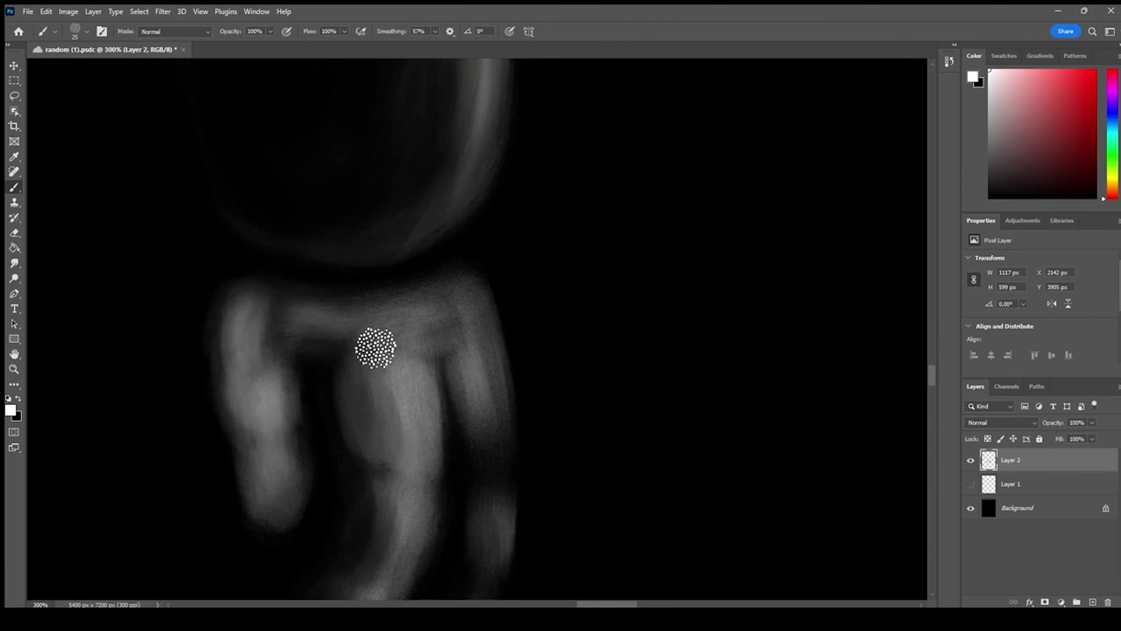
Brighten the upper part of the middle and outer fingers with white strokes and save the document
{"action": "key", "text": "ctrl+minus"}
{"action": "key", "text": "ctrl+minus"}
{"action": "key", "text": "ctrl+plus"}
{"action": "key", "text": "ctrl+plus"}
{"action": "mouse_move", "coordinate": [432, 374]}
{"action": "left_mouse_down"}
{"action": "mouse_move", "coordinate": [446, 261]}
{"action": "mouse_move", "coordinate": [406, 331]}
{"action": "mouse_move", "coordinate": [443, 328]}
{"action": "mouse_move", "coordinate": [452, 175]}
{"action": "mouse_move", "coordinate": [513, 413]}
{"action": "mouse_move", "coordinate": [486, 183]}
{"action": "mouse_move", "coordinate": [473, 198]}
{"action": "mouse_move", "coordinate": [467, 386]}
{"action": "left_mouse_up"}
{"action": "key", "text": "ctrl+s"}
Shade the back of the hand between the inner and outer fingers in black, undoing the misplaced strokes
{"action": "key", "text": "x"}
{"action": "mouse_move", "coordinate": [408, 266]}
{"action": "left_mouse_down"}
{"action": "mouse_move", "coordinate": [418, 362]}
{"action": "mouse_move", "coordinate": [405, 300]}
{"action": "left_mouse_up"}
{"action": "key", "text": "ctrl+z"}
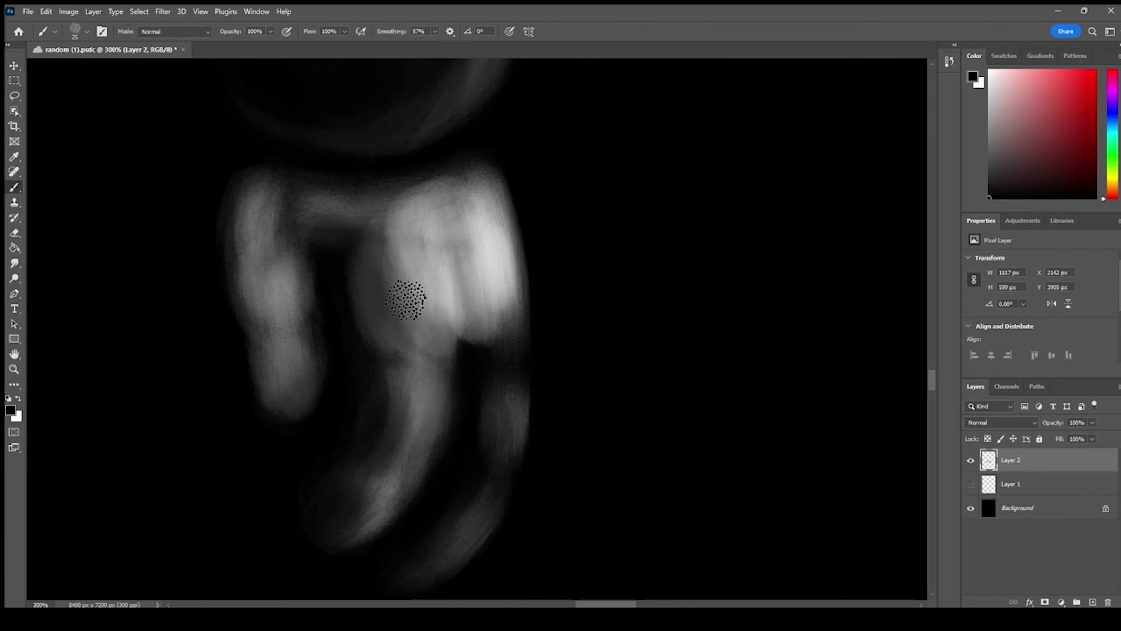
{"action": "mouse_move", "coordinate": [390, 170]}
{"action": "left_mouse_down"}
{"action": "mouse_move", "coordinate": [475, 258]}
{"action": "mouse_move", "coordinate": [483, 188]}
{"action": "mouse_move", "coordinate": [456, 388]}
{"action": "mouse_move", "coordinate": [423, 277]}
{"action": "mouse_move", "coordinate": [440, 381]}
{"action": "mouse_move", "coordinate": [390, 303]}
{"action": "mouse_move", "coordinate": [406, 235]}
{"action": "left_mouse_up"}
{"action": "key", "text": "ctrl+z"}
{"action": "key", "text": "ctrl+z"}
{"action": "mouse_move", "coordinate": [423, 313]}
{"action": "left_mouse_down"}
{"action": "mouse_move", "coordinate": [460, 190]}
{"action": "mouse_move", "coordinate": [444, 298]}
{"action": "mouse_move", "coordinate": [468, 306]}
{"action": "mouse_move", "coordinate": [456, 370]}
{"action": "mouse_move", "coordinate": [468, 400]}
{"action": "mouse_move", "coordinate": [449, 363]}
{"action": "mouse_move", "coordinate": [483, 363]}
{"action": "mouse_move", "coordinate": [468, 376]}
{"action": "mouse_move", "coordinate": [305, 400]}
{"action": "mouse_move", "coordinate": [370, 204]}
{"action": "left_mouse_up"}
Lighten the back of the hand, the outer finger and the wrist edge with soft white strokes
{"action": "key", "text": "x"}
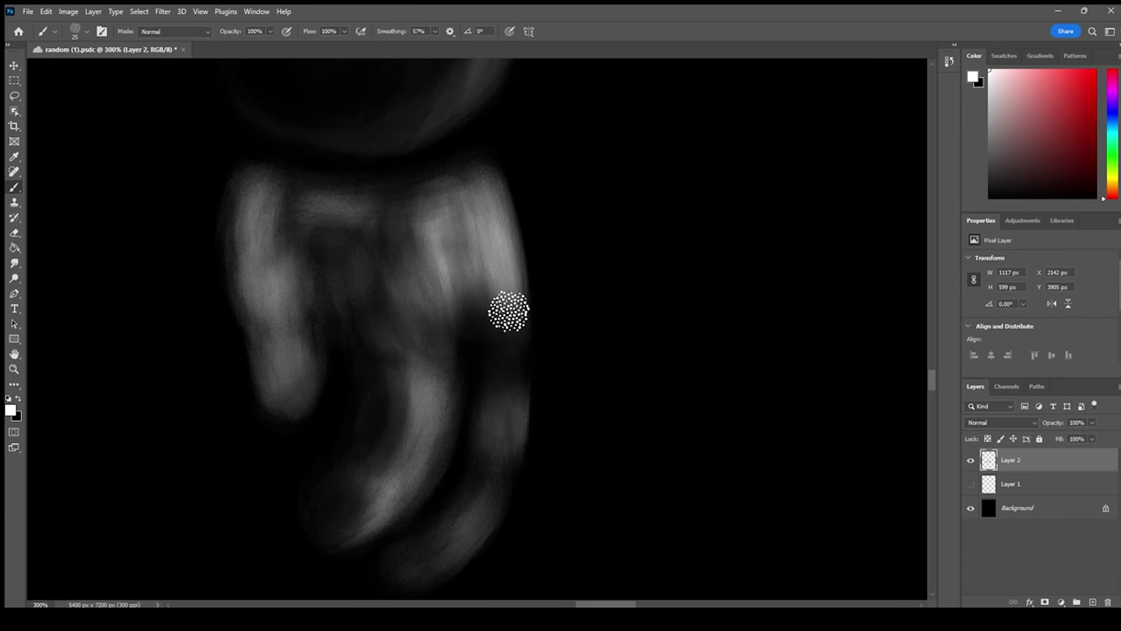
{"action": "mouse_move", "coordinate": [505, 386]}
{"action": "left_mouse_down"}
{"action": "mouse_move", "coordinate": [428, 358]}
{"action": "mouse_move", "coordinate": [398, 429]}
{"action": "mouse_move", "coordinate": [425, 383]}
{"action": "mouse_move", "coordinate": [388, 344]}
{"action": "mouse_move", "coordinate": [343, 247]}
{"action": "left_mouse_up"}
{"action": "key", "text": "ctrl+minus"}
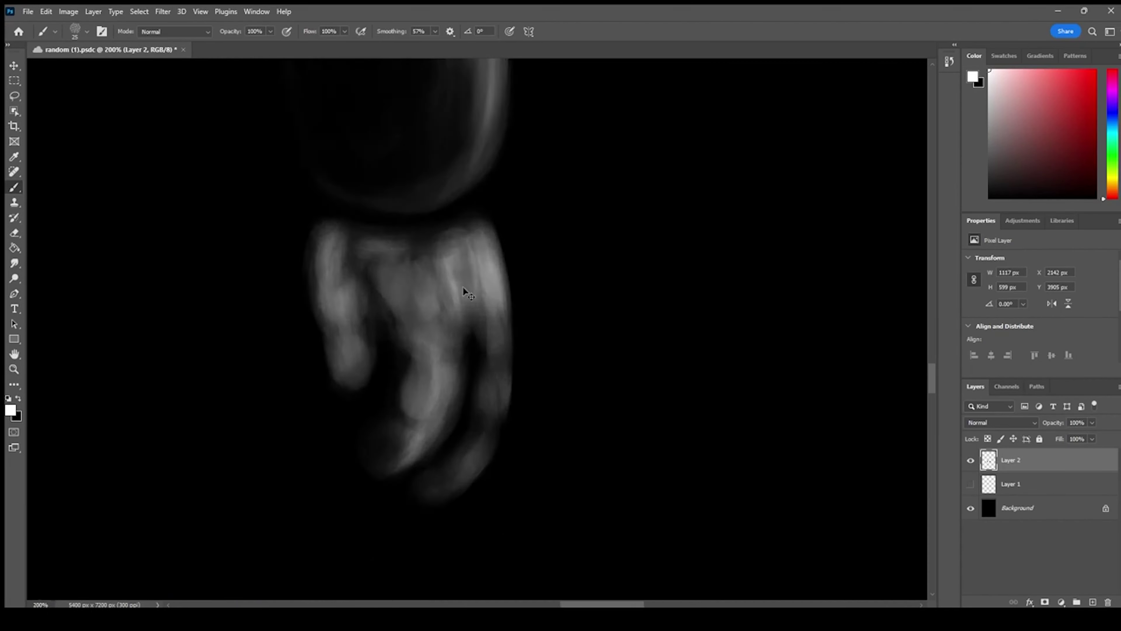
{"action": "key", "text": "ctrl+plus"}
{"action": "mouse_move", "coordinate": [419, 198]}
{"action": "left_mouse_down"}
{"action": "mouse_move", "coordinate": [377, 243]}
{"action": "mouse_move", "coordinate": [437, 181]}
{"action": "left_mouse_up"}
Set a 17 px black brush and deepen the shadows between the inner and middle fingers and along the outer knuckle
{"action": "key", "text": "x"}
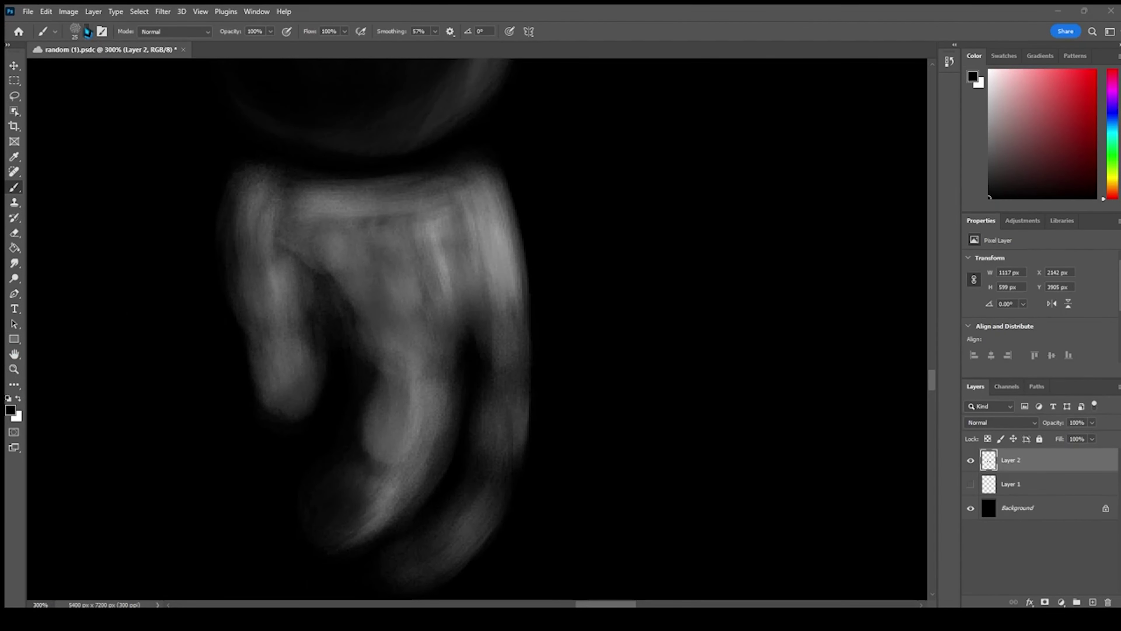
{"action": "left_click", "coordinate": [86, 58]}
{"action": "left_click_drag", "start_coordinate": [260, 321], "coordinate": [236, 211]}
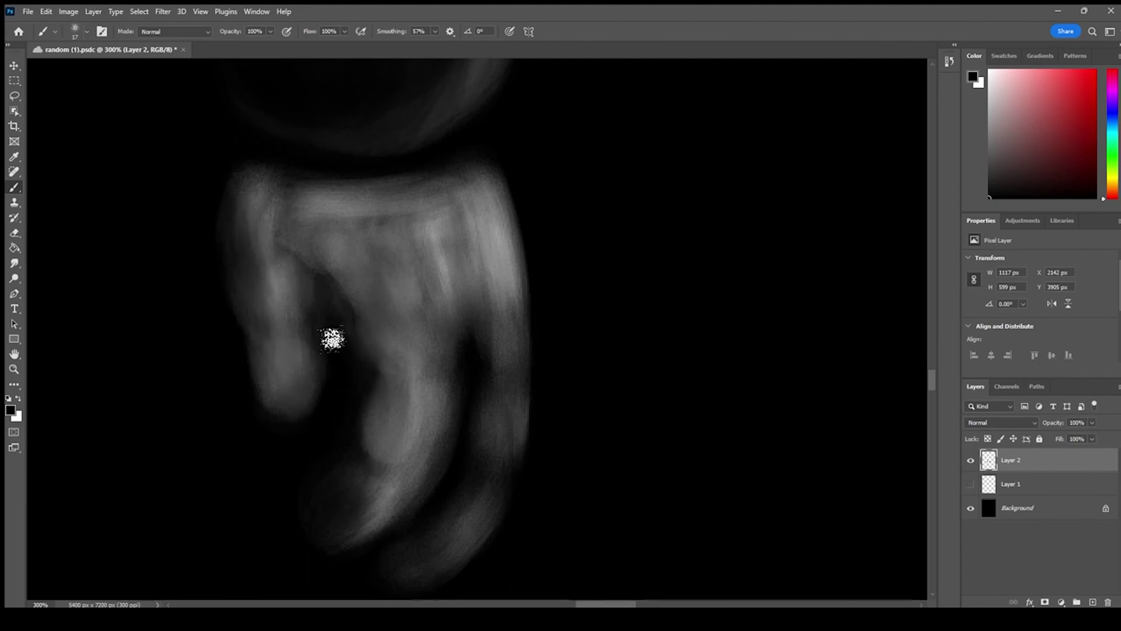
{"action": "mouse_move", "coordinate": [374, 381]}
{"action": "left_mouse_down"}
{"action": "mouse_move", "coordinate": [403, 439]}
{"action": "mouse_move", "coordinate": [354, 508]}
{"action": "left_mouse_up"}
{"action": "mouse_move", "coordinate": [293, 251]}
{"action": "left_mouse_down"}
{"action": "mouse_move", "coordinate": [381, 317]}
{"action": "mouse_move", "coordinate": [302, 281]}
{"action": "mouse_move", "coordinate": [258, 343]}
{"action": "left_mouse_up"}
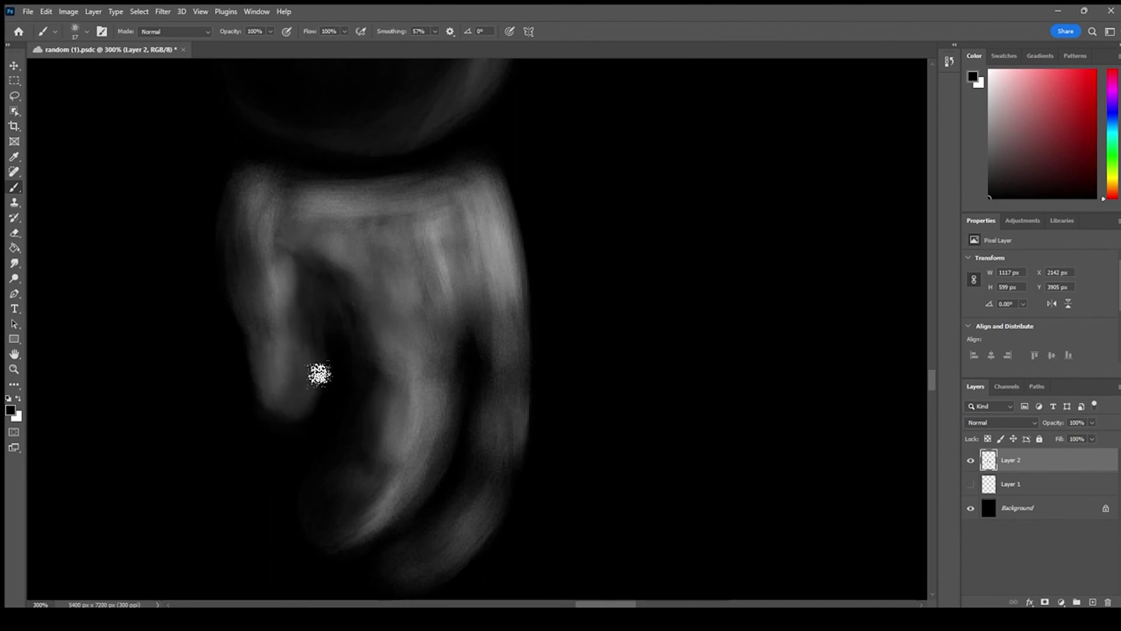
{"action": "mouse_move", "coordinate": [496, 305]}
{"action": "left_mouse_down"}
{"action": "mouse_move", "coordinate": [520, 426]}
{"action": "mouse_move", "coordinate": [403, 223]}
{"action": "mouse_move", "coordinate": [440, 193]}
{"action": "mouse_move", "coordinate": [195, 236]}
{"action": "left_mouse_up"}
{"action": "key", "text": "e"}
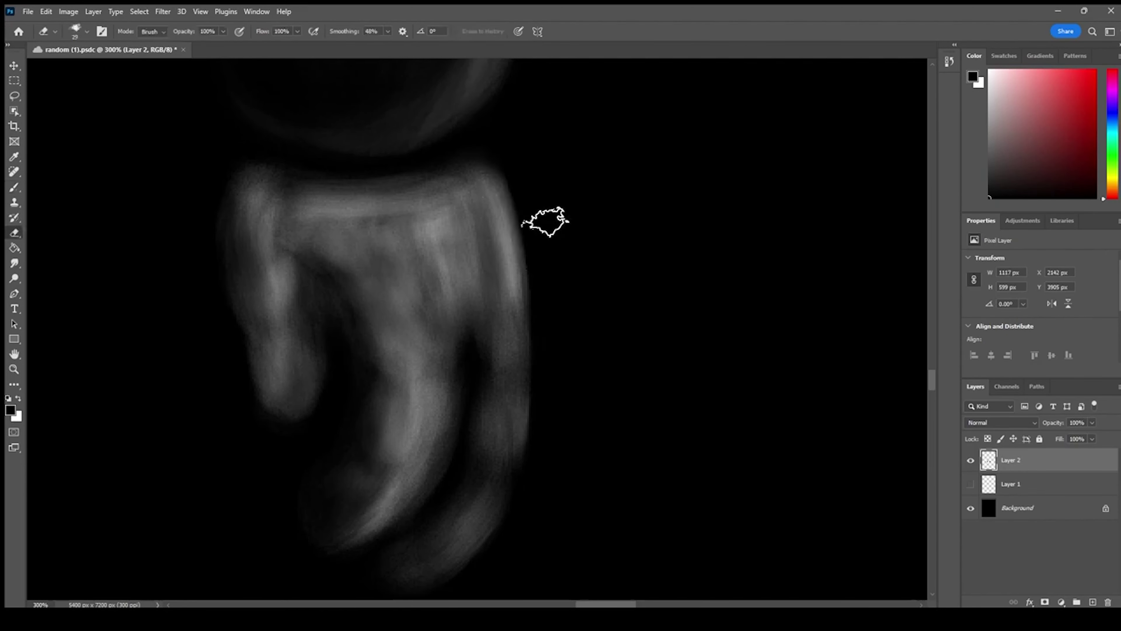
{"action": "left_click_drag", "start_coordinate": [330, 124], "coordinate": [375, 343]}
{"action": "key", "text": "b"}
{"action": "left_click_drag", "start_coordinate": [305, 423], "coordinate": [293, 485]}
{"action": "key", "text": "ctrl+z"}
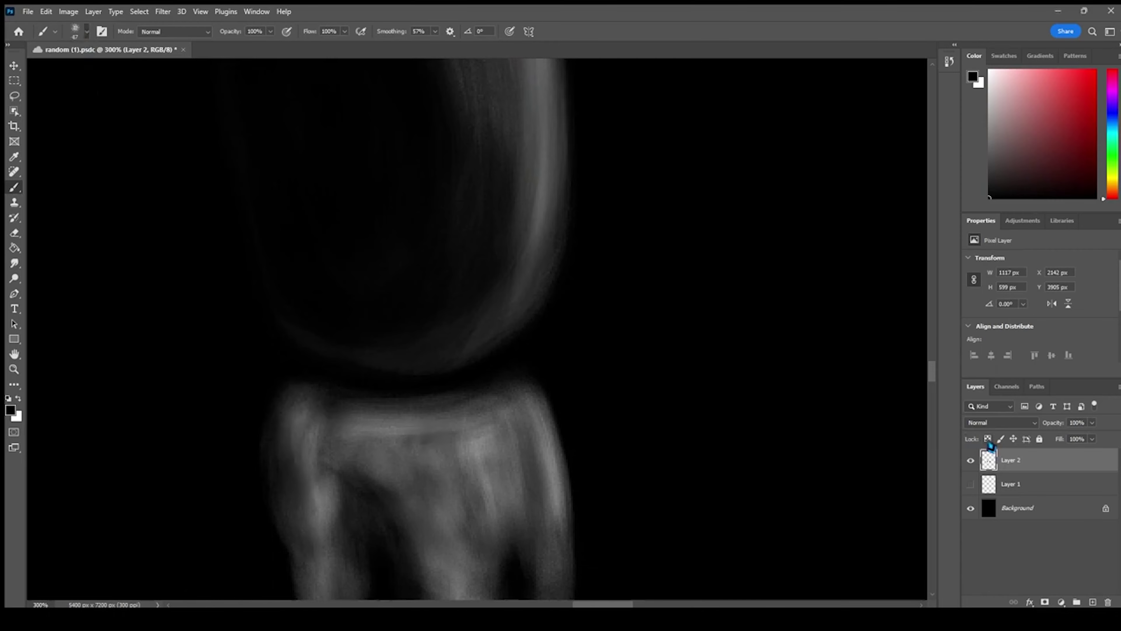
Lock Layer 2's transparent pixels and darken the inner and middle parts of the hand with a 47 px black brush
{"action": "left_click", "coordinate": [987, 439]}
{"action": "scroll", "coordinate": [315, 442], "scroll_direction": "down", "scroll_amount": 4}
{"action": "key", "text": "bracketright"}
{"action": "key", "text": "bracketright"}
{"action": "key", "text": "bracketright"}
{"action": "key", "text": "bracketright"}
{"action": "key", "text": "bracketright"}
{"action": "key", "text": "bracketright"}
{"action": "mouse_move", "coordinate": [316, 526]}
{"action": "left_mouse_down"}
{"action": "mouse_move", "coordinate": [338, 472]}
{"action": "mouse_move", "coordinate": [380, 581]}
{"action": "mouse_move", "coordinate": [514, 451]}
{"action": "mouse_move", "coordinate": [538, 456]}
{"action": "mouse_move", "coordinate": [343, 240]}
{"action": "mouse_move", "coordinate": [444, 439]}
{"action": "left_mouse_up"}
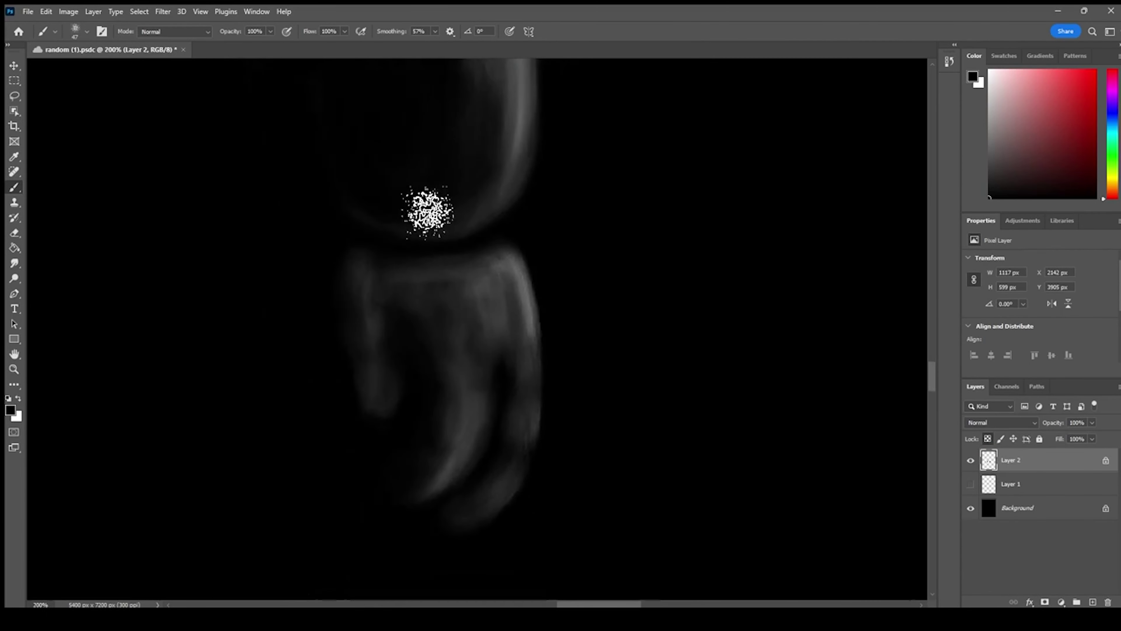
{"action": "key", "text": "ctrl+minus"}
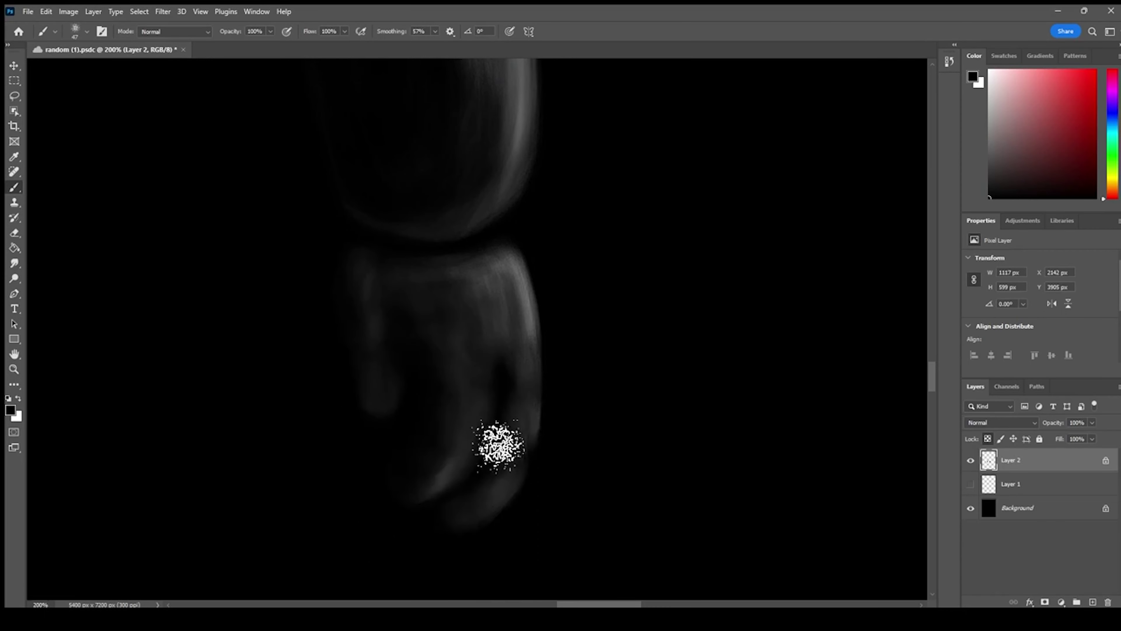
Repaint the highlights down the middle and outer fingers with a 21 px white brush
{"action": "mouse_move", "coordinate": [420, 108]}
{"action": "left_mouse_down"}
{"action": "mouse_move", "coordinate": [433, 423]}
{"action": "mouse_move", "coordinate": [429, 123]}
{"action": "left_mouse_up"}
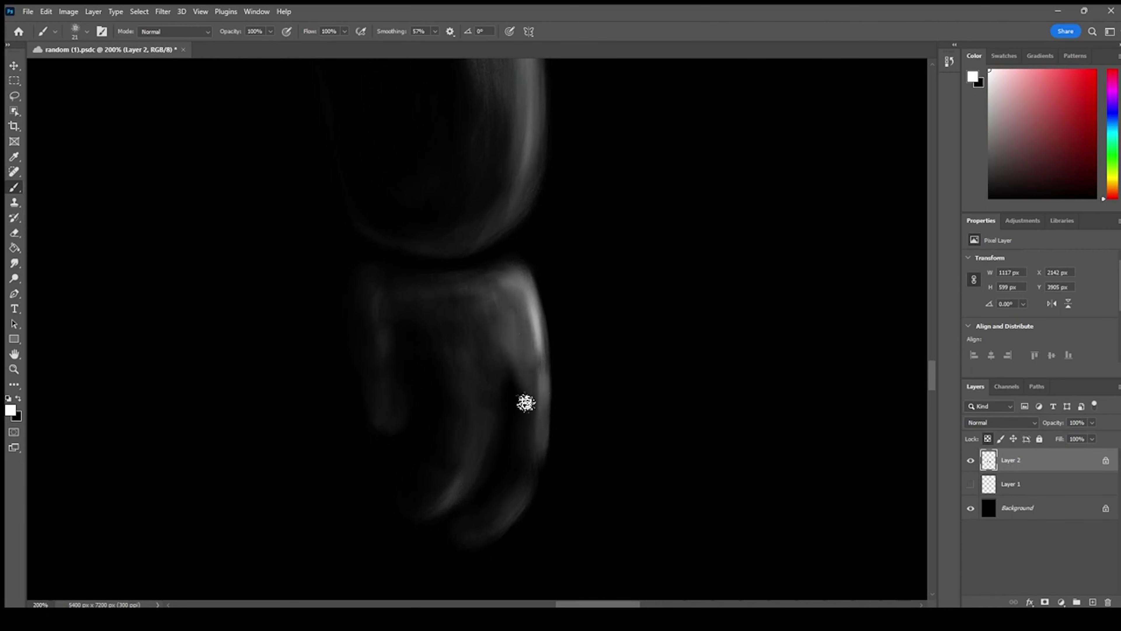
{"action": "left_click_drag", "start_coordinate": [485, 327], "coordinate": [476, 420]}
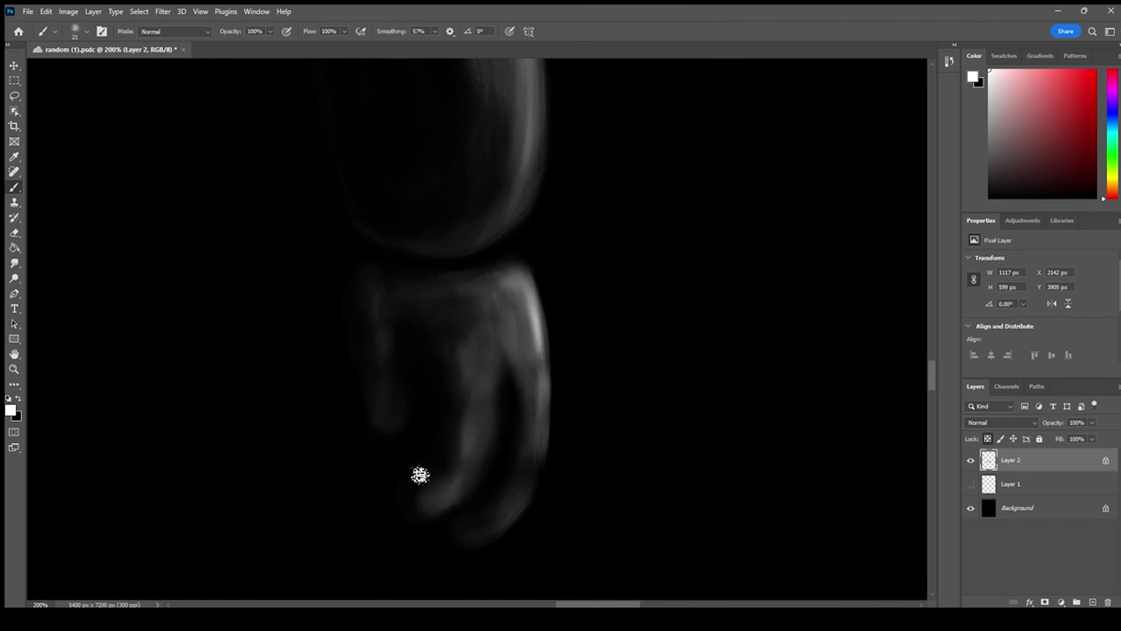
{"action": "mouse_move", "coordinate": [481, 354]}
{"action": "left_mouse_down"}
{"action": "mouse_move", "coordinate": [458, 295]}
{"action": "mouse_move", "coordinate": [478, 370]}
{"action": "left_mouse_up"}
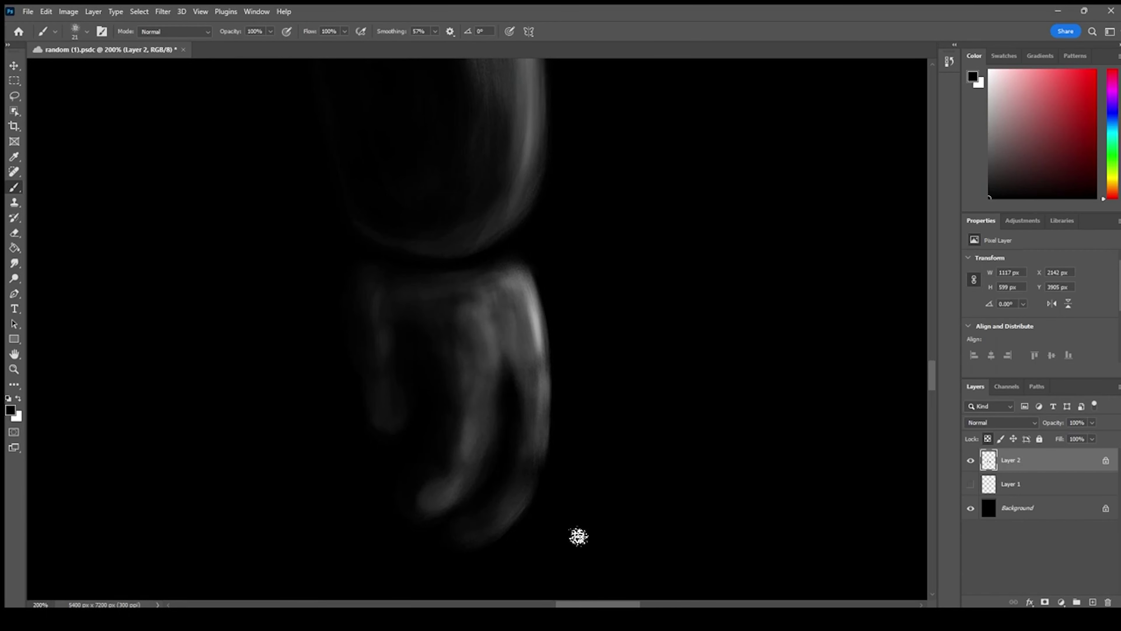
Unlock Layer 2's transparent pixels and fill out the outer finger's lower outside edge with the 21 px brush
{"action": "key", "text": "e"}
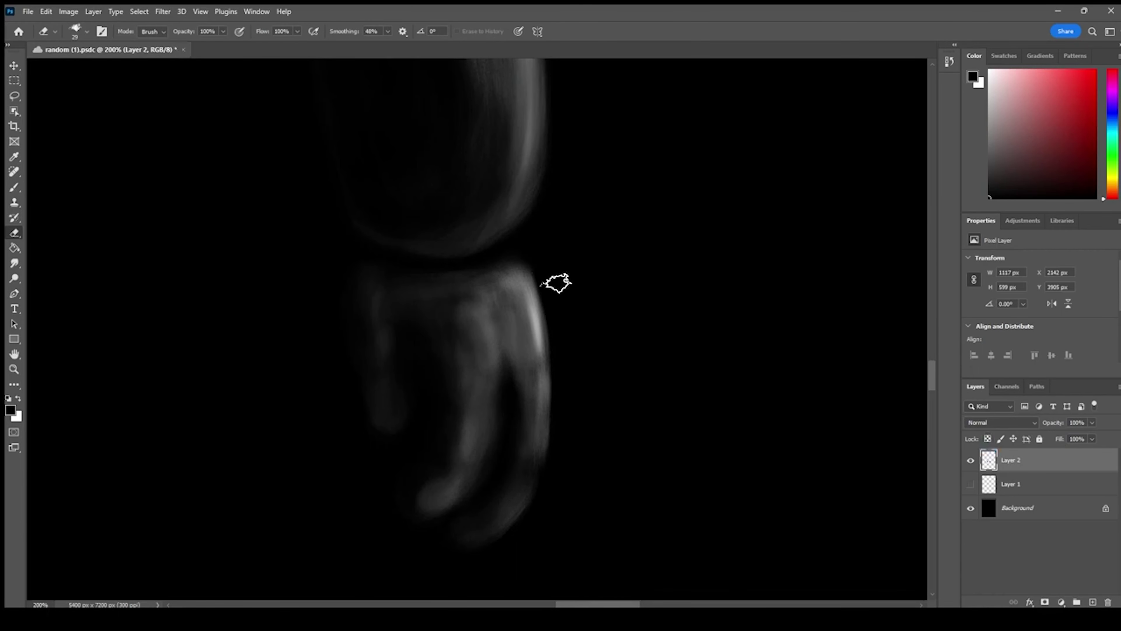
{"action": "key", "text": "ctrl+plus"}
{"action": "key", "text": "ctrl+minus"}
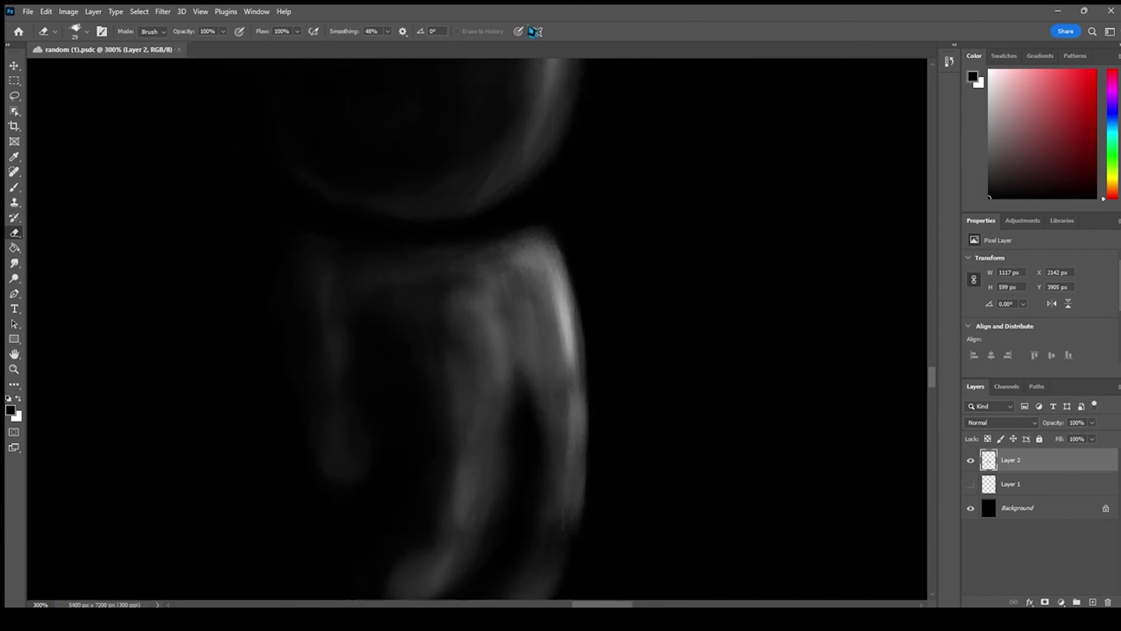
{"action": "scroll", "coordinate": [585, 225], "scroll_direction": "down", "scroll_amount": 2}
{"action": "key", "text": "b"}
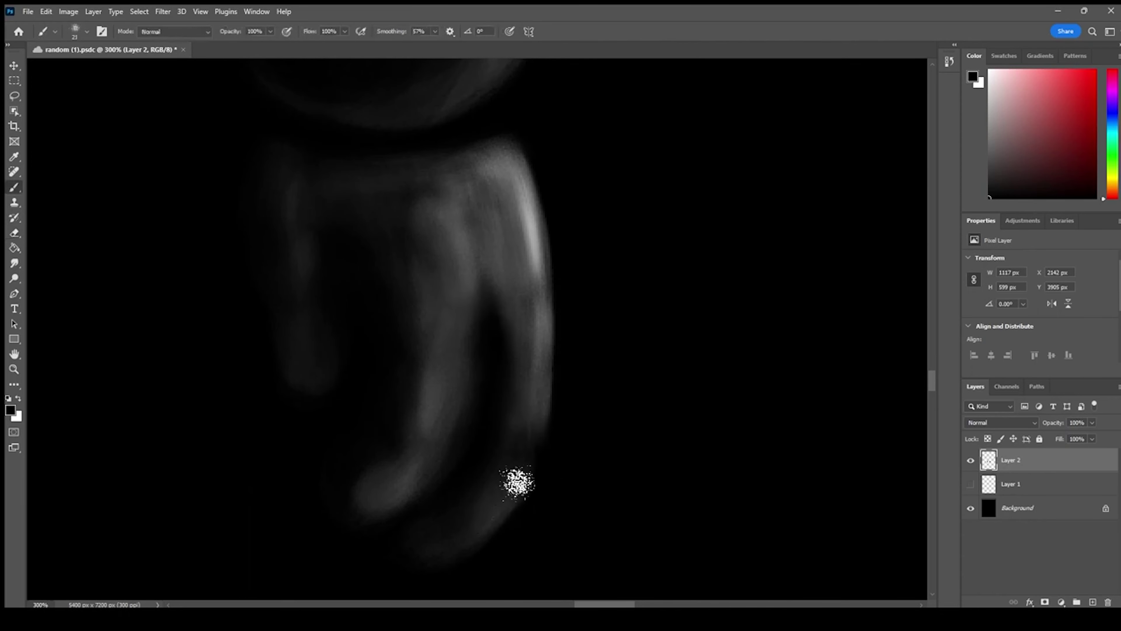
{"action": "key", "text": "x"}
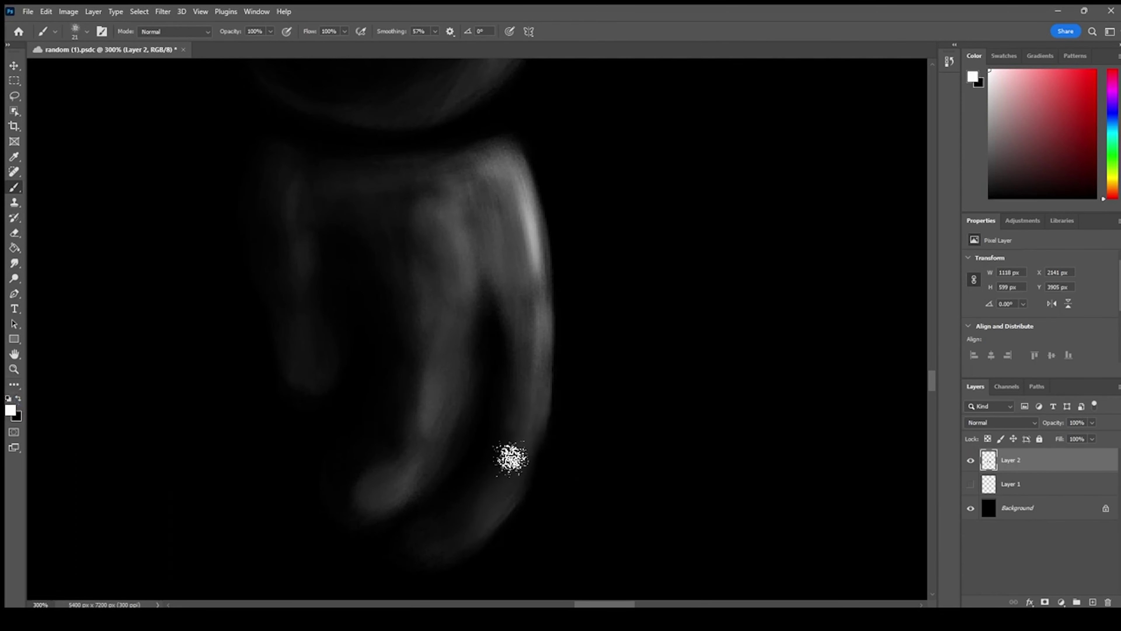
Save the file, show Layer 1, and paint a round elbow joint above the forearm with a white dab and black core
{"action": "key", "text": "ctrl+s"}
{"action": "key", "text": "ctrl+minus"}
{"action": "key", "text": "ctrl+minus"}
{"action": "key", "text": "ctrl+minus"}
{"action": "key", "text": "ctrl+minus"}
{"action": "key", "text": "ctrl+plus"}
{"action": "key", "text": "ctrl+plus"}
{"action": "key", "text": "ctrl+plus"}
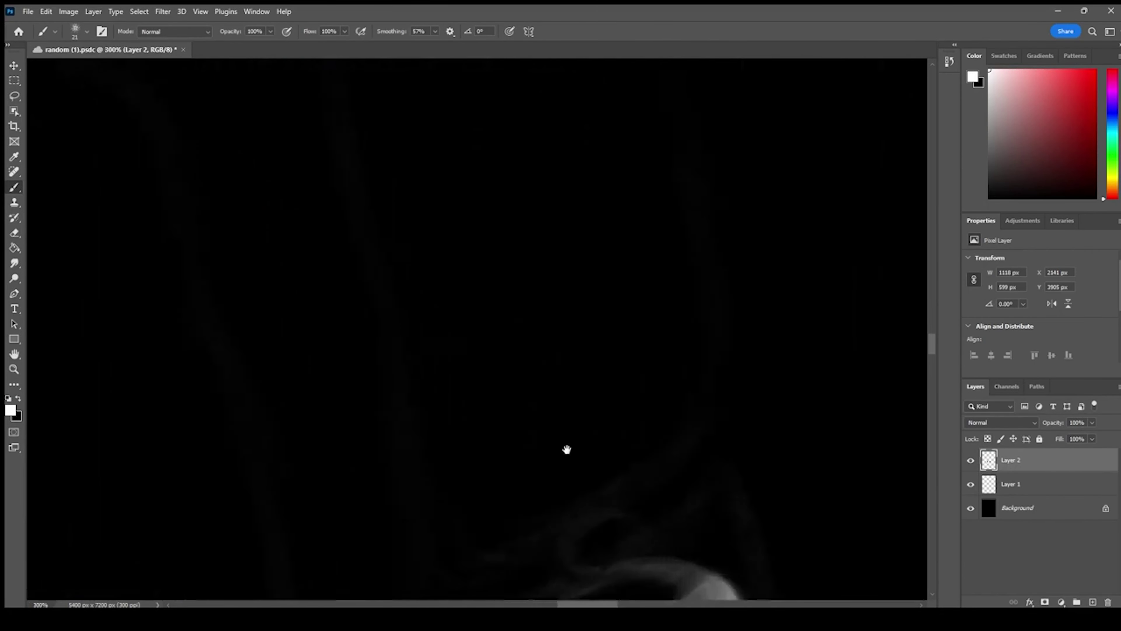
{"action": "left_click", "coordinate": [523, 393]}
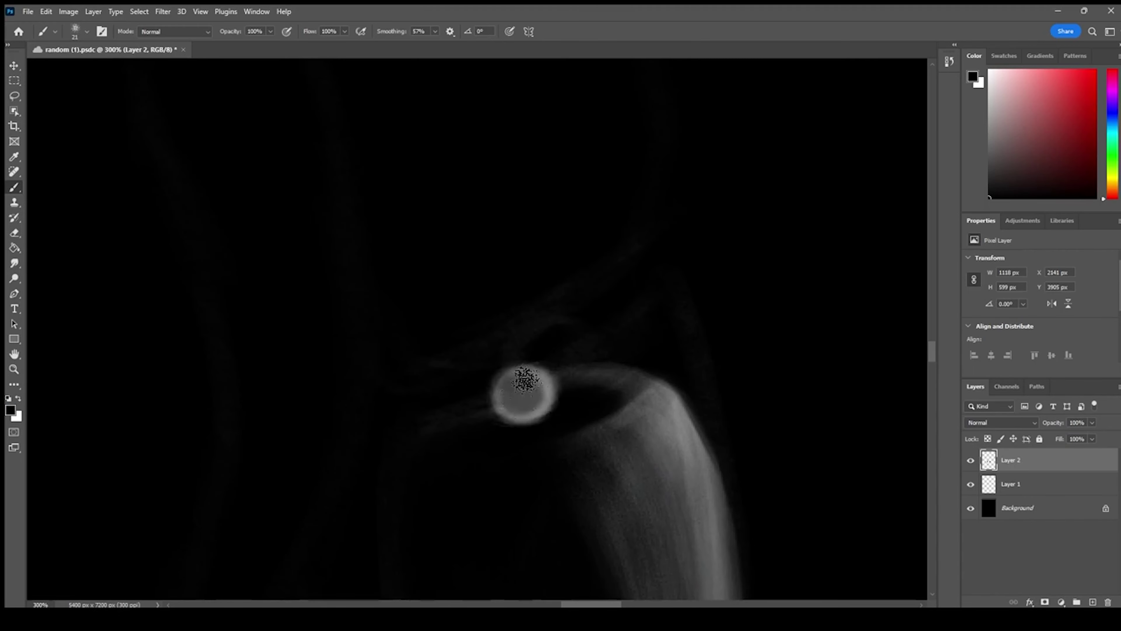
{"action": "left_click_drag", "start_coordinate": [519, 397], "coordinate": [504, 389]}
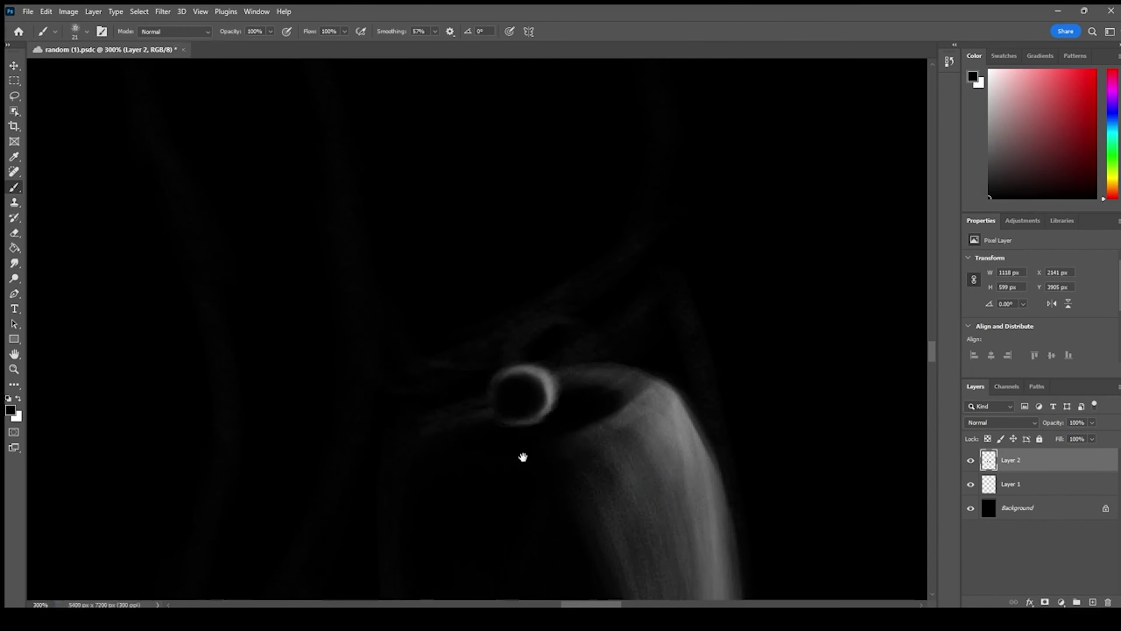
Paint a thin white rim and small connector below the elbow joint with a 7 px brush, and hide Layer 1
{"action": "key", "text": "ctrl+plus"}
{"action": "key", "text": "x"}
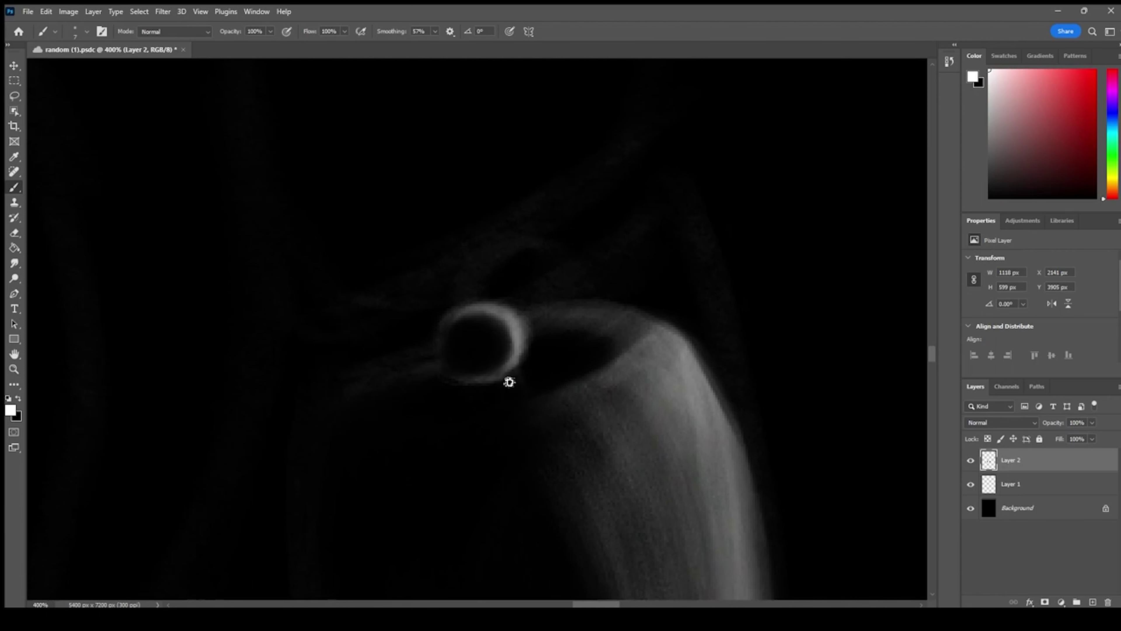
{"action": "key", "text": "ctrl+s"}
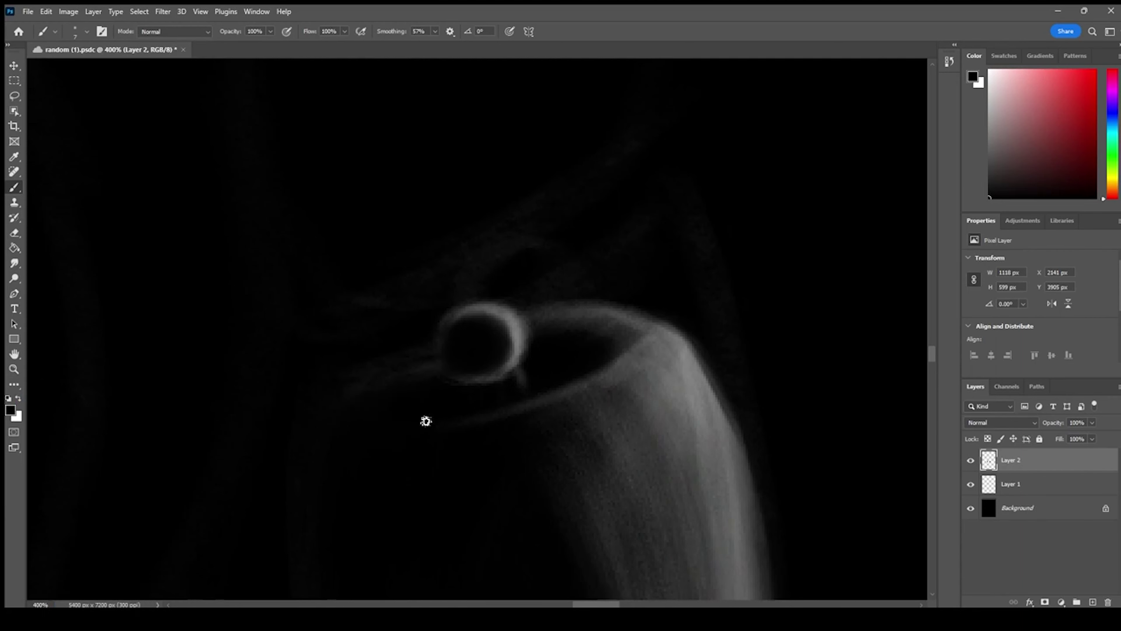
{"action": "left_click", "coordinate": [971, 484]}
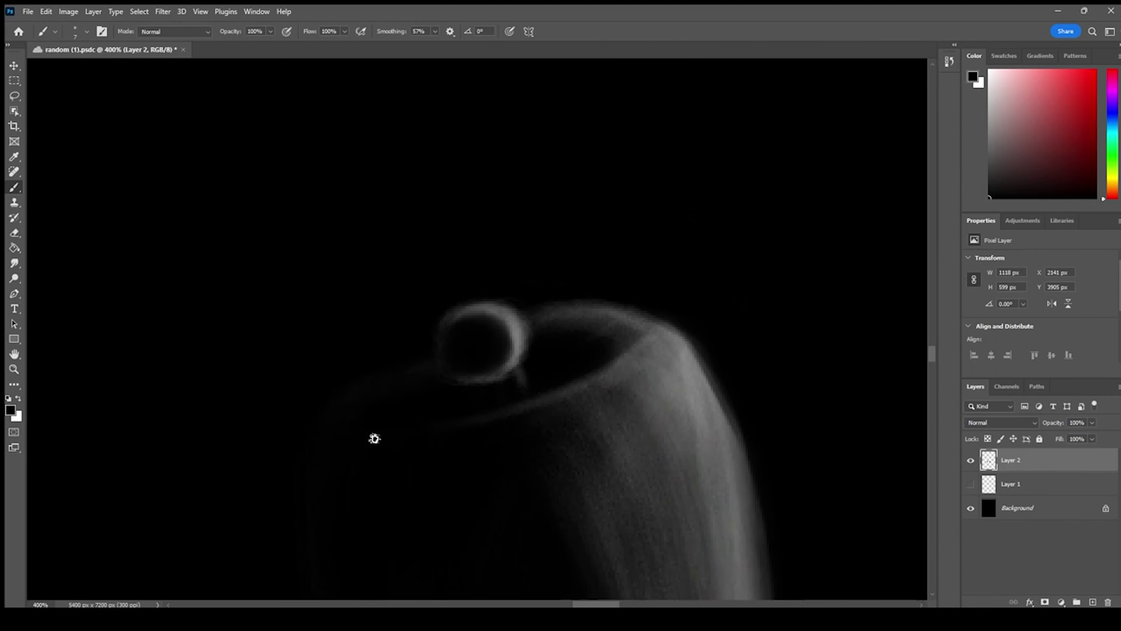
{"action": "key", "text": "ctrl+minus"}
{"action": "key", "text": "e"}
{"action": "key", "text": "b"}
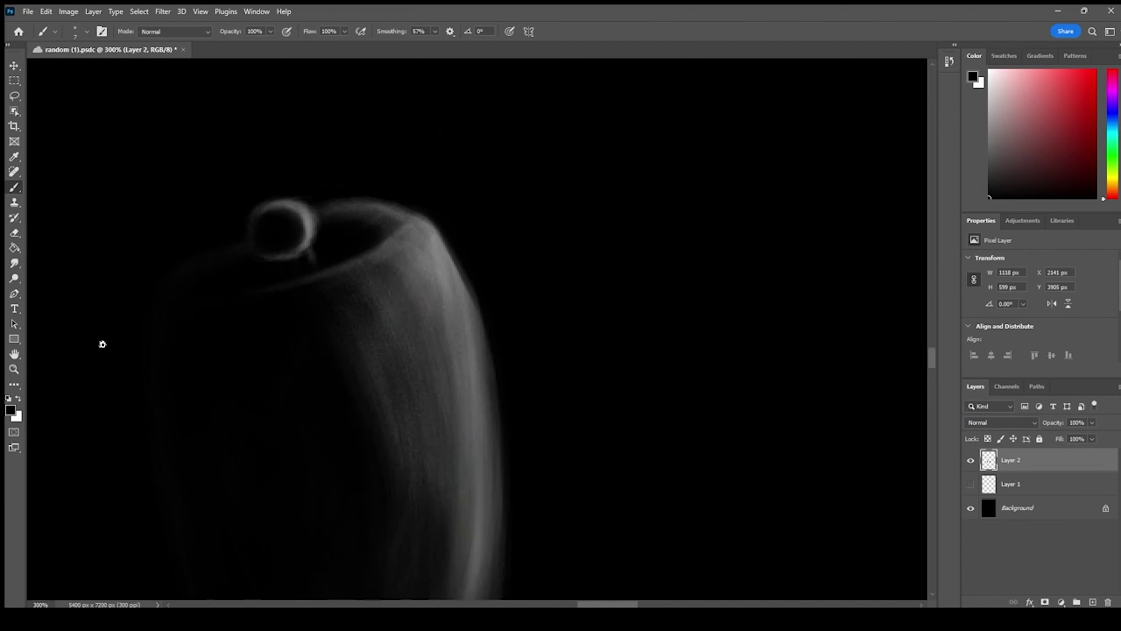
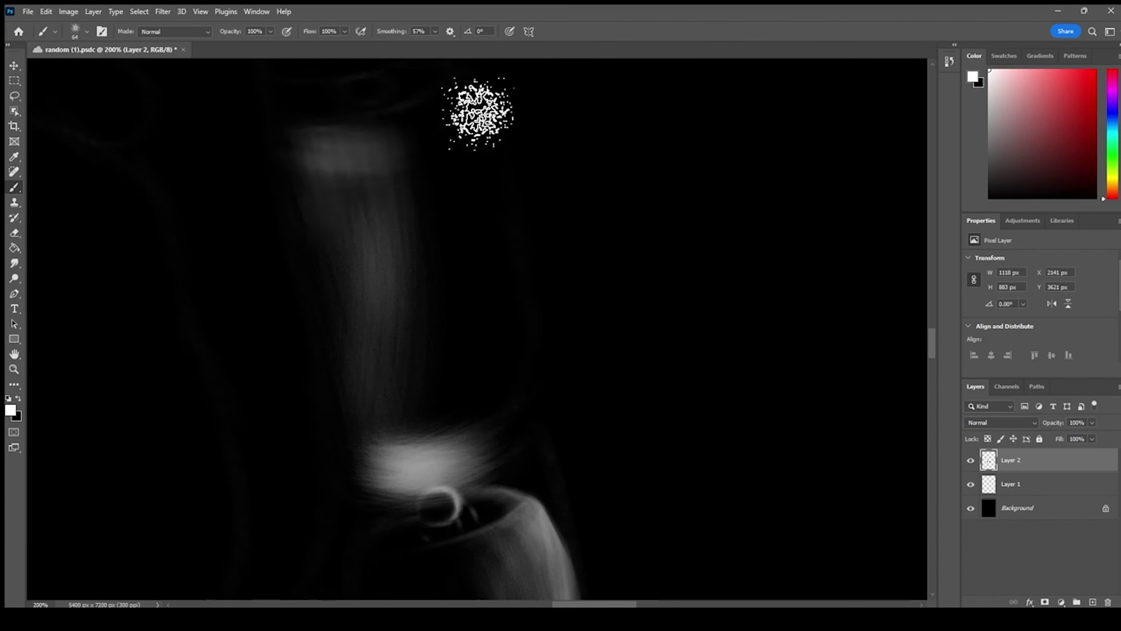
Block in the outer side of the upper arm with long white strokes from shoulder end to elbow
{"action": "key", "text": "ctrl+minus"}
{"action": "left_click_drag", "start_coordinate": [484, 239], "coordinate": [495, 378]}
{"action": "left_click_drag", "start_coordinate": [486, 258], "coordinate": [492, 405]}
{"action": "mouse_move", "coordinate": [497, 332]}
{"action": "left_mouse_down"}
{"action": "mouse_move", "coordinate": [453, 277]}
{"action": "mouse_move", "coordinate": [477, 387]}
{"action": "mouse_move", "coordinate": [443, 270]}
{"action": "mouse_move", "coordinate": [456, 419]}
{"action": "mouse_move", "coordinate": [463, 243]}
{"action": "left_mouse_up"}
{"action": "key", "text": "ctrl+plus"}
{"action": "left_click_drag", "start_coordinate": [479, 307], "coordinate": [472, 463]}
Brighten the upper arm's outer edge, top corner and lower end with a 25 px white brush
{"action": "left_click", "coordinate": [86, 31]}
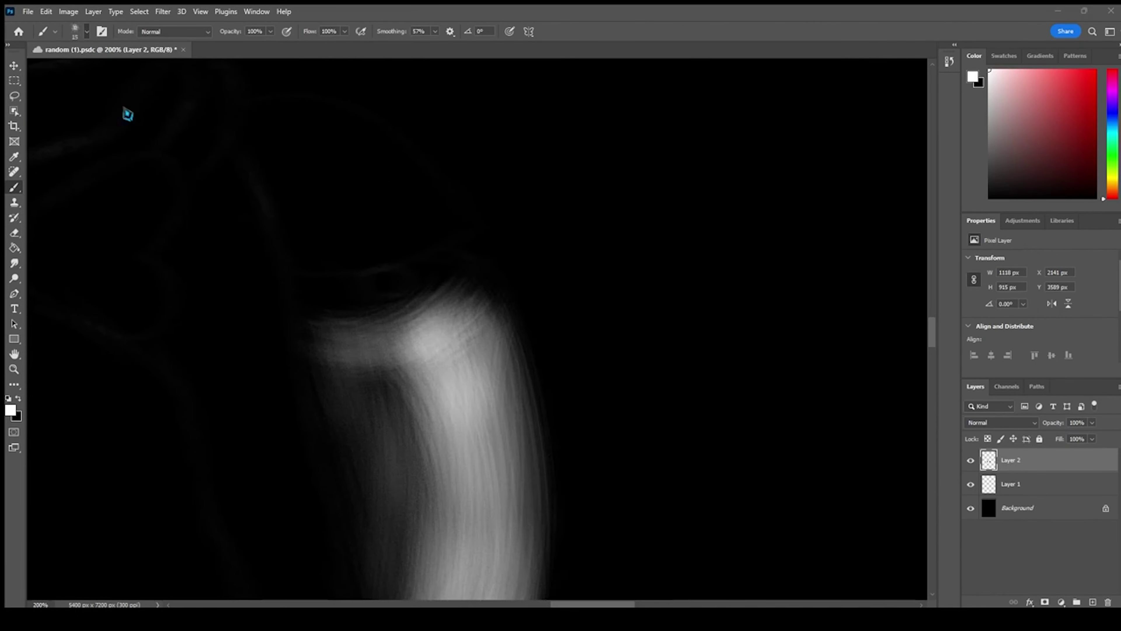
{"action": "left_click_drag", "start_coordinate": [474, 263], "coordinate": [501, 352]}
{"action": "left_click_drag", "start_coordinate": [480, 373], "coordinate": [460, 276]}
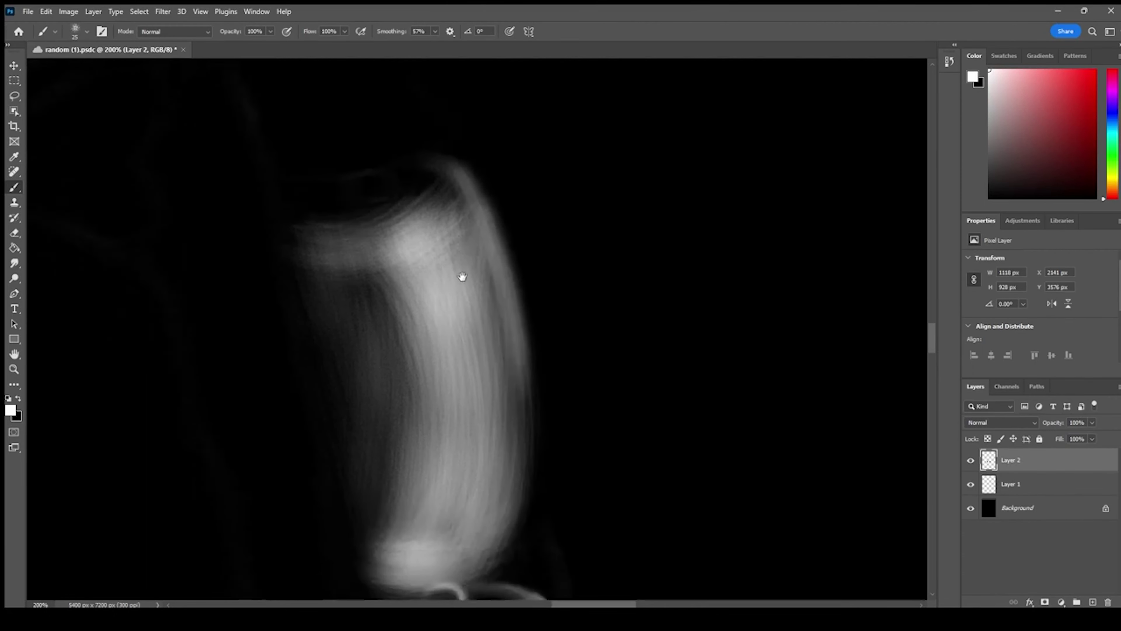
{"action": "left_click_drag", "start_coordinate": [519, 353], "coordinate": [519, 507]}
{"action": "left_click_drag", "start_coordinate": [523, 420], "coordinate": [520, 504]}
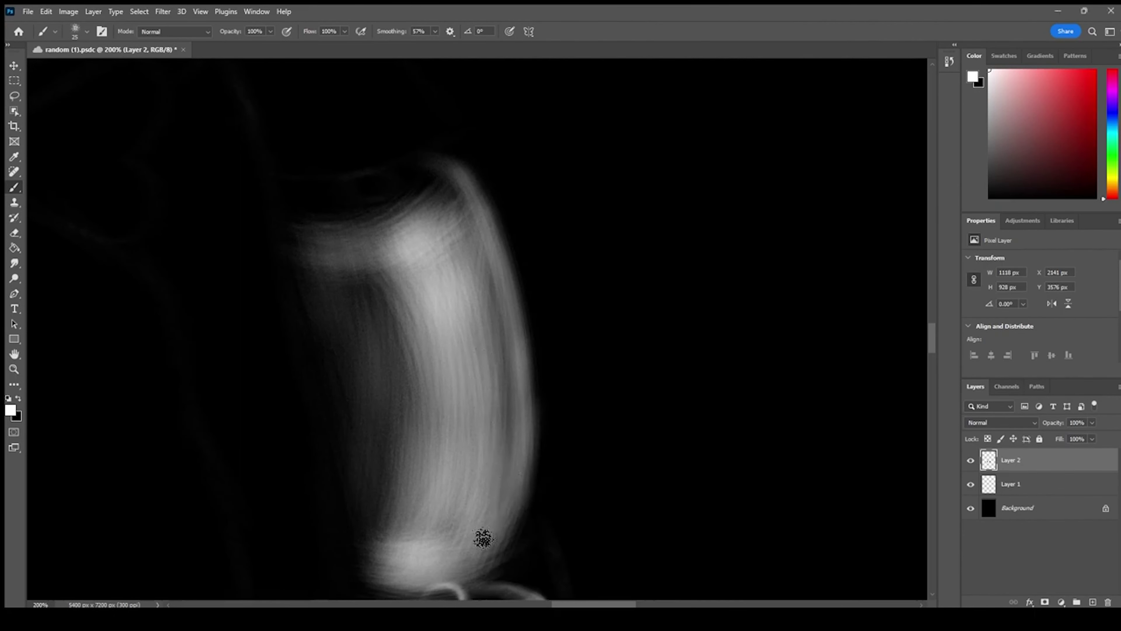
{"action": "scroll", "coordinate": [484, 537], "scroll_direction": "down", "scroll_amount": 2}
{"action": "mouse_move", "coordinate": [489, 493]}
{"action": "left_mouse_down"}
{"action": "mouse_move", "coordinate": [375, 166]}
{"action": "mouse_move", "coordinate": [489, 260]}
{"action": "mouse_move", "coordinate": [521, 455]}
{"action": "left_mouse_up"}
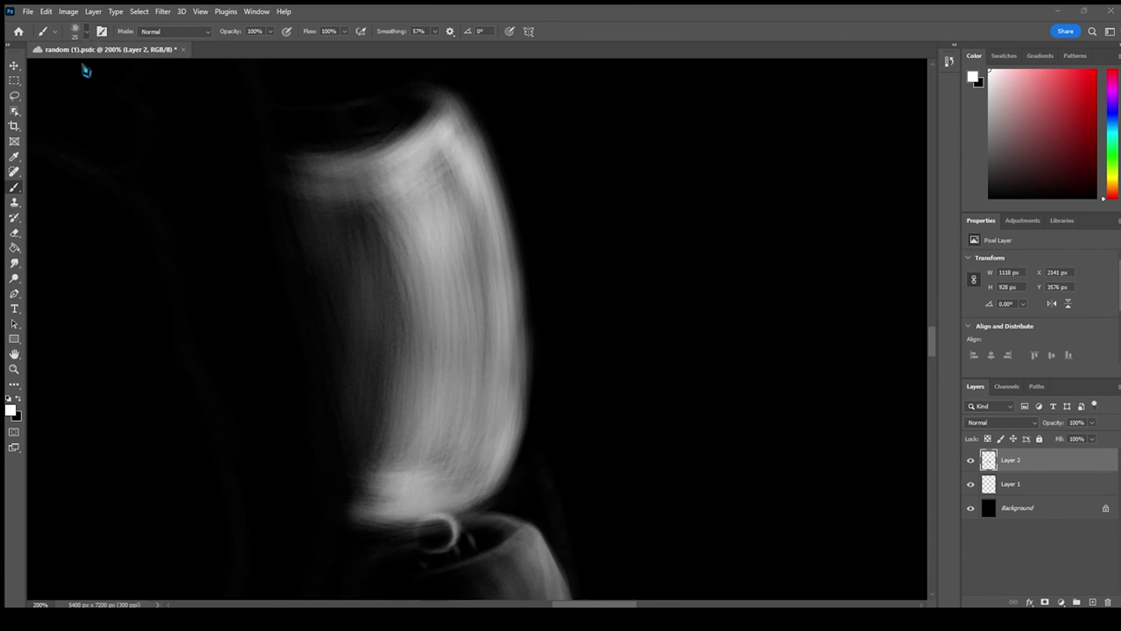
Darken the upper arm's inner side, lower middle and area beneath the top rim with a 39 px black brush
{"action": "mouse_move", "coordinate": [321, 257]}
{"action": "left_mouse_down"}
{"action": "mouse_move", "coordinate": [308, 211]}
{"action": "mouse_move", "coordinate": [425, 177]}
{"action": "mouse_move", "coordinate": [309, 178]}
{"action": "mouse_move", "coordinate": [388, 178]}
{"action": "mouse_move", "coordinate": [436, 149]}
{"action": "mouse_move", "coordinate": [394, 290]}
{"action": "mouse_move", "coordinate": [303, 218]}
{"action": "left_mouse_up"}
{"action": "mouse_move", "coordinate": [291, 163]}
{"action": "left_mouse_down"}
{"action": "mouse_move", "coordinate": [345, 443]}
{"action": "mouse_move", "coordinate": [297, 299]}
{"action": "left_mouse_up"}
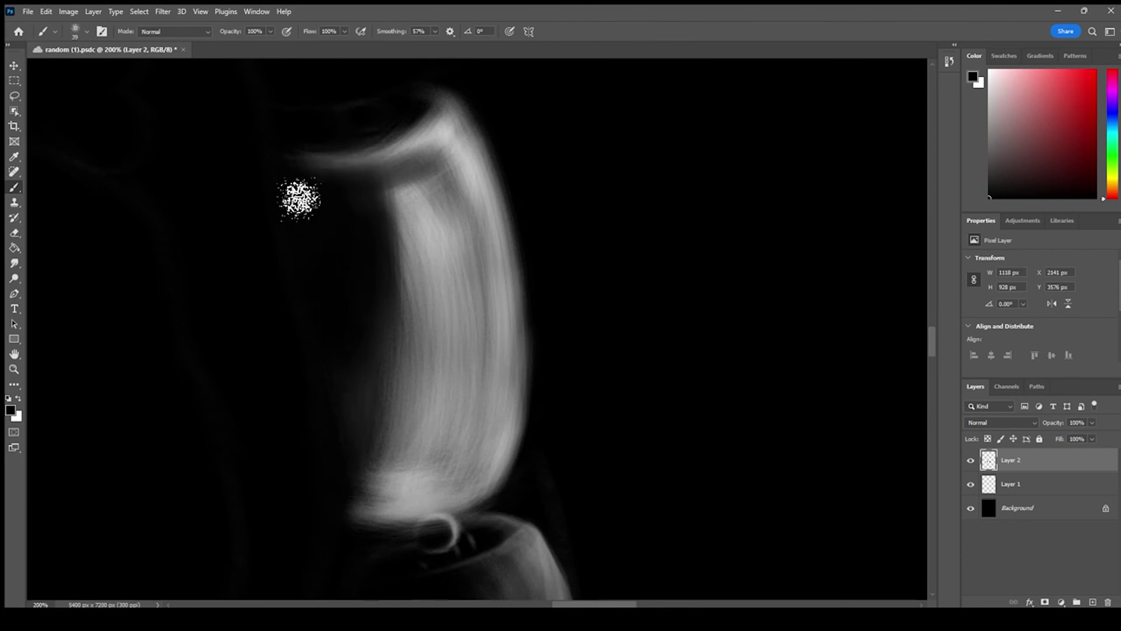
{"action": "mouse_move", "coordinate": [353, 426]}
{"action": "left_mouse_down"}
{"action": "mouse_move", "coordinate": [433, 260]}
{"action": "mouse_move", "coordinate": [373, 137]}
{"action": "mouse_move", "coordinate": [401, 504]}
{"action": "mouse_move", "coordinate": [464, 449]}
{"action": "mouse_move", "coordinate": [383, 405]}
{"action": "mouse_move", "coordinate": [371, 514]}
{"action": "mouse_move", "coordinate": [493, 441]}
{"action": "mouse_move", "coordinate": [413, 159]}
{"action": "mouse_move", "coordinate": [454, 150]}
{"action": "left_mouse_up"}
{"action": "mouse_move", "coordinate": [469, 398]}
{"action": "left_mouse_down"}
{"action": "mouse_move", "coordinate": [388, 373]}
{"action": "mouse_move", "coordinate": [371, 452]}
{"action": "mouse_move", "coordinate": [362, 420]}
{"action": "left_mouse_up"}
{"action": "mouse_move", "coordinate": [481, 448]}
{"action": "left_mouse_down"}
{"action": "mouse_move", "coordinate": [418, 503]}
{"action": "mouse_move", "coordinate": [486, 394]}
{"action": "left_mouse_up"}
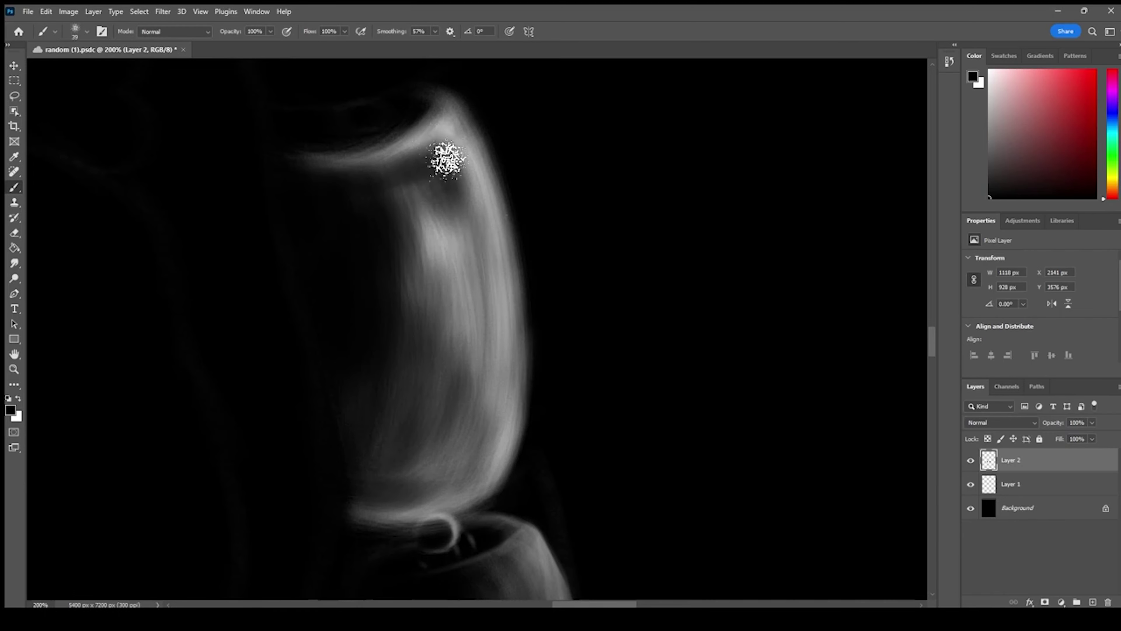
Enlarge the black brush to 40 px and tone down the upper arm's central highlight and the inside of its bright outer edge
{"action": "key", "text": "ctrl+plus"}
{"action": "mouse_move", "coordinate": [306, 245]}
{"action": "left_mouse_down"}
{"action": "mouse_move", "coordinate": [381, 225]}
{"action": "mouse_move", "coordinate": [366, 334]}
{"action": "mouse_move", "coordinate": [393, 402]}
{"action": "left_mouse_up"}
{"action": "key", "text": "]"}
{"action": "key", "text": "]"}
{"action": "key", "text": "]"}
{"action": "key", "text": "]"}
{"action": "key", "text": "]"}
{"action": "scroll", "coordinate": [382, 276], "scroll_direction": "down", "scroll_amount": 3}
{"action": "key", "text": "ctrl+minus"}
{"action": "key", "text": "ctrl+minus"}
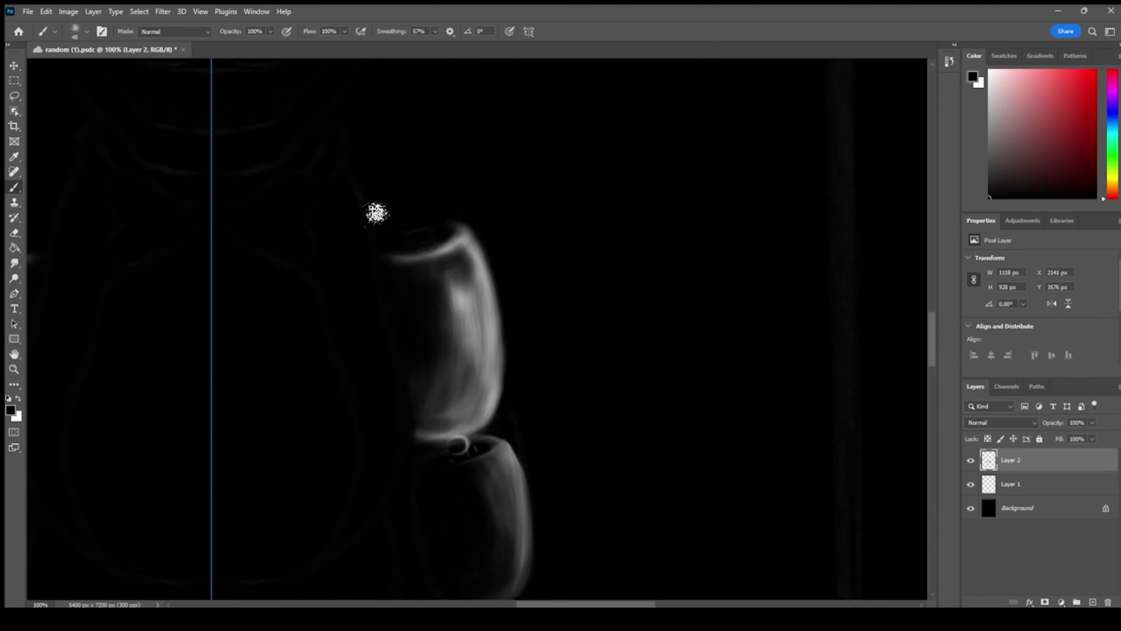
{"action": "key", "text": "ctrl+plus"}
{"action": "key", "text": "ctrl+plus"}
{"action": "key", "text": "ctrl+minus"}
{"action": "scroll", "coordinate": [472, 385], "scroll_direction": "down", "scroll_amount": 3}
{"action": "left_click", "coordinate": [87, 32]}
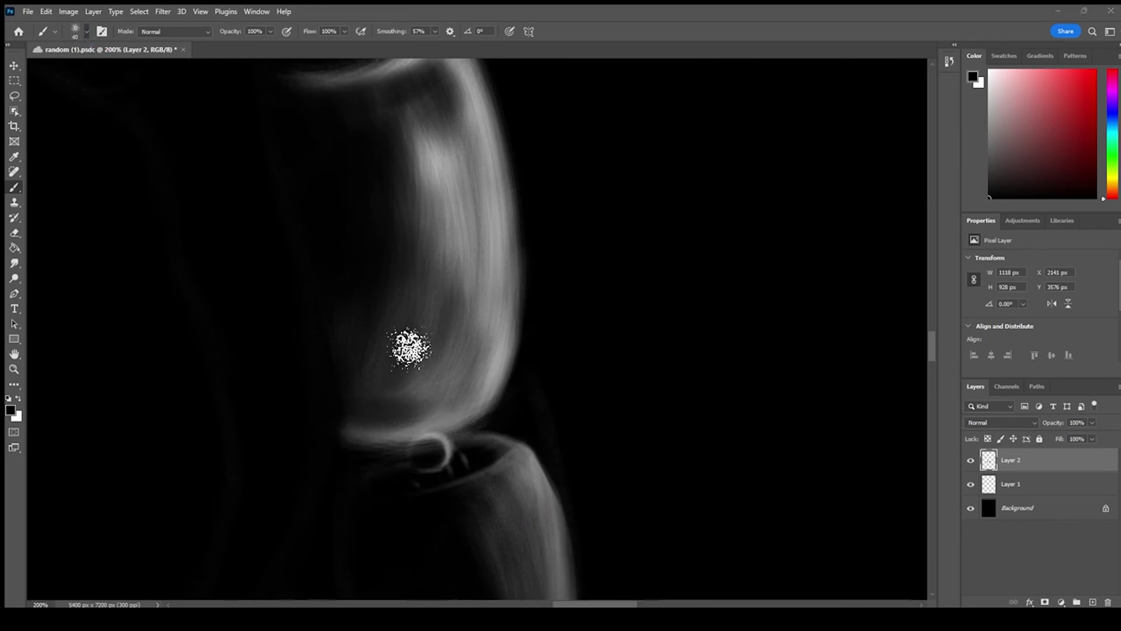
{"action": "mouse_move", "coordinate": [444, 243]}
{"action": "left_mouse_down"}
{"action": "mouse_move", "coordinate": [422, 378]}
{"action": "mouse_move", "coordinate": [477, 358]}
{"action": "left_mouse_up"}
{"action": "mouse_move", "coordinate": [473, 210]}
{"action": "left_mouse_down"}
{"action": "mouse_move", "coordinate": [465, 268]}
{"action": "mouse_move", "coordinate": [492, 341]}
{"action": "left_mouse_up"}
{"action": "mouse_move", "coordinate": [409, 106]}
{"action": "left_mouse_down"}
{"action": "mouse_move", "coordinate": [493, 381]}
{"action": "mouse_move", "coordinate": [458, 365]}
{"action": "left_mouse_up"}
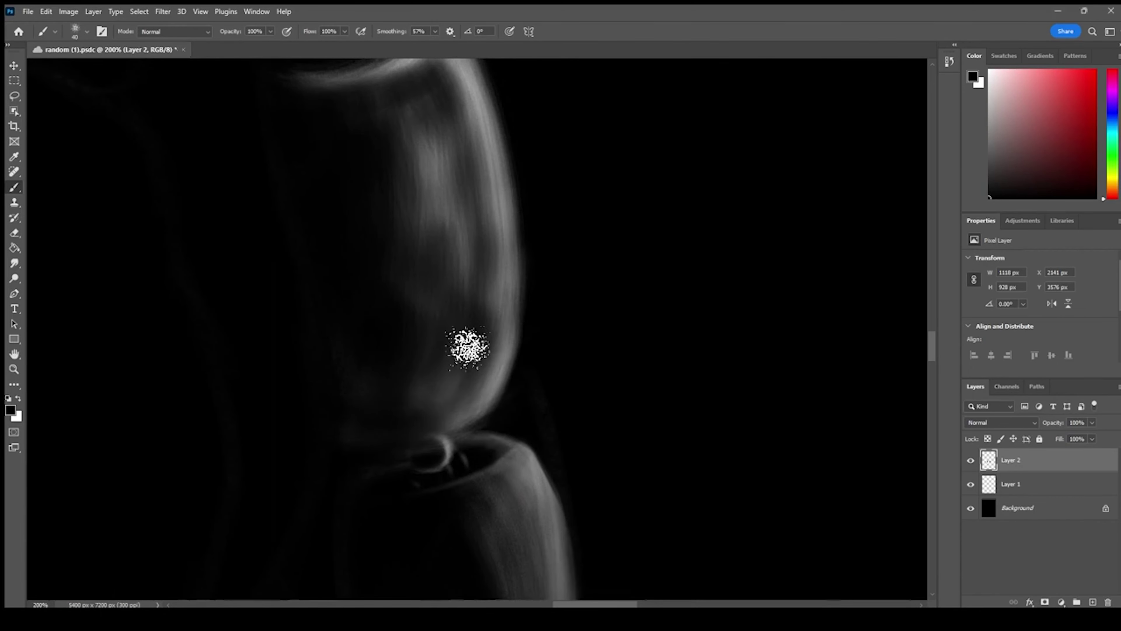
{"action": "mouse_move", "coordinate": [430, 139]}
{"action": "left_mouse_down"}
{"action": "mouse_move", "coordinate": [450, 247]}
{"action": "mouse_move", "coordinate": [482, 289]}
{"action": "left_mouse_up"}
{"action": "left_click_drag", "start_coordinate": [412, 135], "coordinate": [426, 218]}
{"action": "left_click_drag", "start_coordinate": [485, 170], "coordinate": [496, 320]}
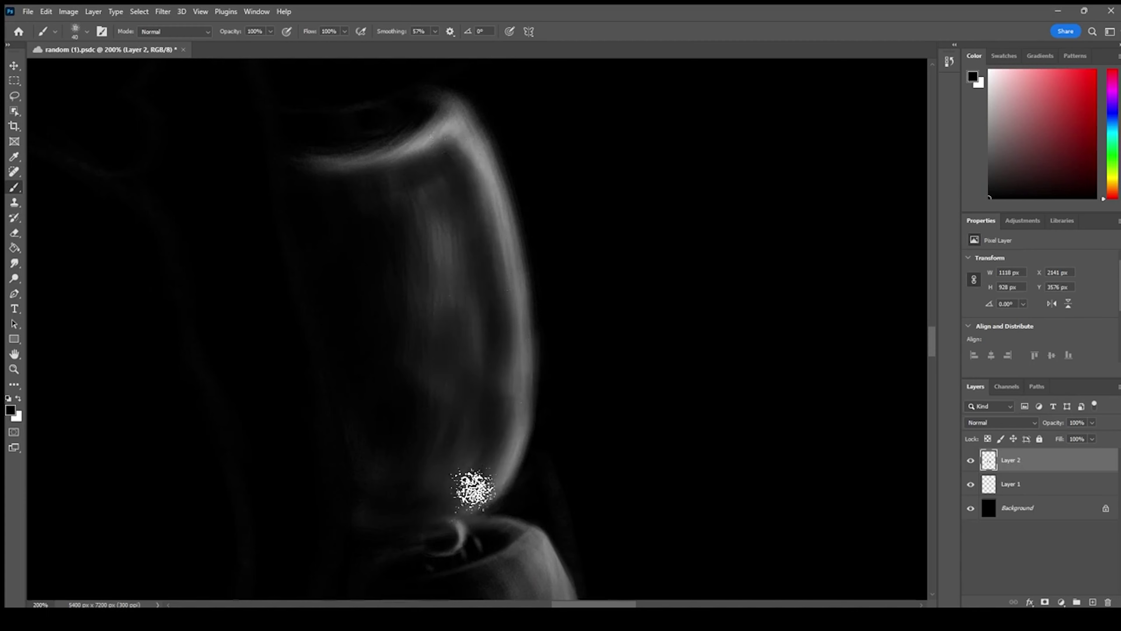
Reduce the black brush to 14 px and thin the bright rim around the upper arm's top opening
{"action": "scroll", "coordinate": [461, 389], "scroll_direction": "up", "scroll_amount": 4}
{"action": "key", "text": "ctrl+plus"}
{"action": "key", "text": "ctrl+plus"}
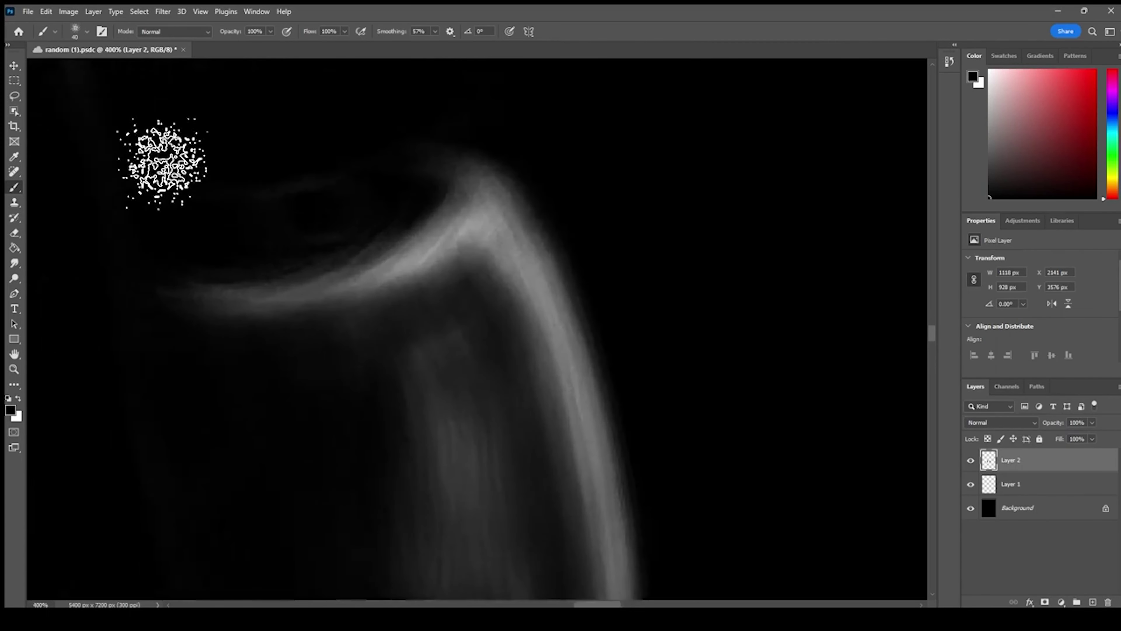
{"action": "key", "text": "bracketleft"}
{"action": "key", "text": "bracketleft"}
{"action": "key", "text": "bracketleft"}
{"action": "key", "text": "bracketleft"}
{"action": "key", "text": "bracketleft"}
{"action": "key", "text": "bracketleft"}
{"action": "left_click_drag", "start_coordinate": [234, 295], "coordinate": [381, 249]}
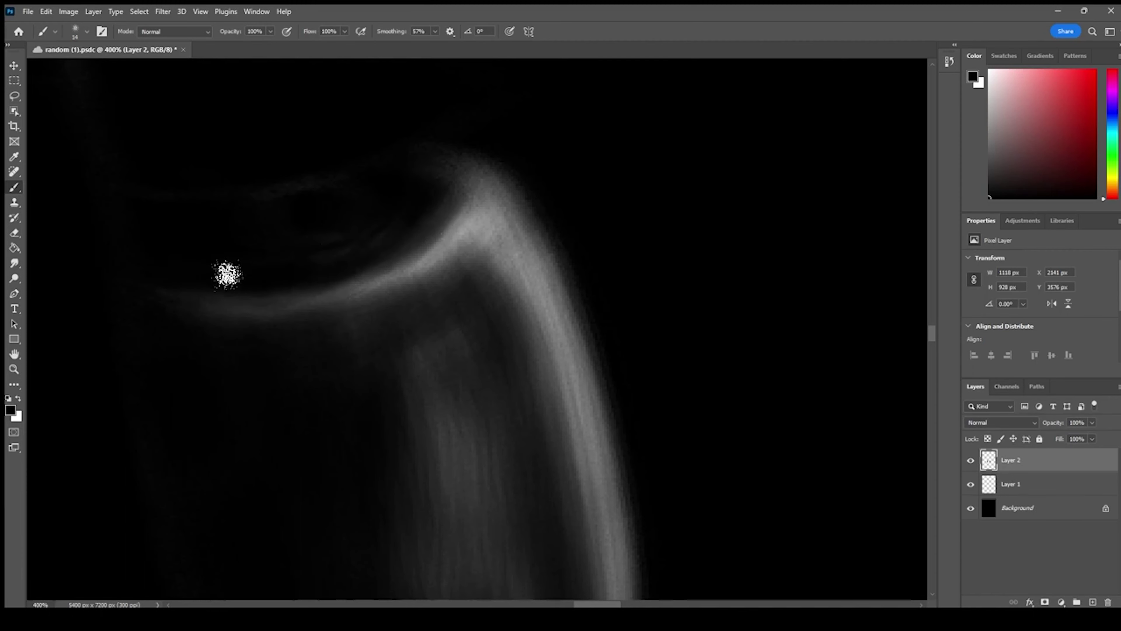
{"action": "left_click_drag", "start_coordinate": [280, 267], "coordinate": [292, 323]}
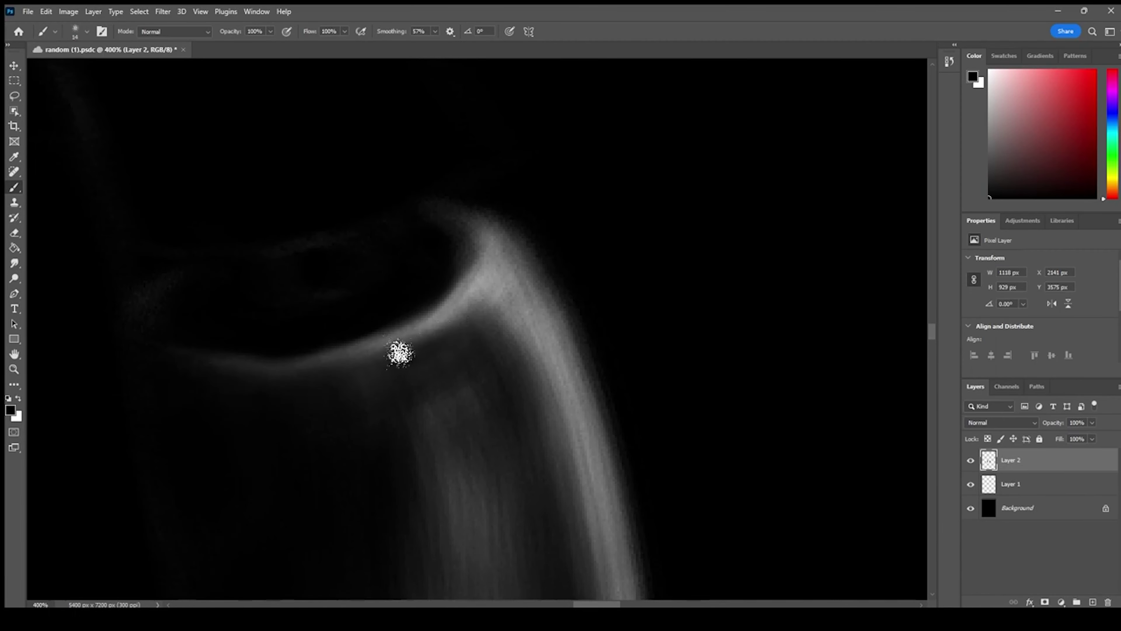
Paint a ringed ball joint with thin white struts inside the upper arm's top opening and save the file
{"action": "key", "text": "x"}
{"action": "mouse_move", "coordinate": [298, 260]}
{"action": "left_mouse_down"}
{"action": "mouse_move", "coordinate": [328, 288]}
{"action": "mouse_move", "coordinate": [294, 285]}
{"action": "left_mouse_up"}
{"action": "key", "text": "ctrl+z"}
{"action": "key", "text": "]"}
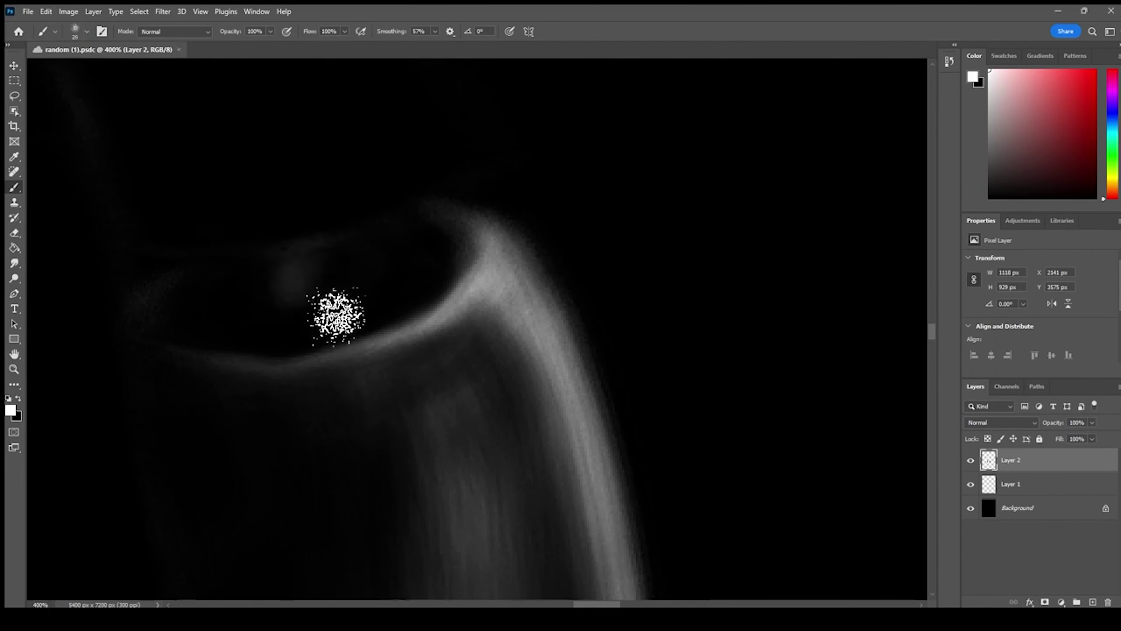
{"action": "mouse_move", "coordinate": [275, 329]}
{"action": "left_mouse_down"}
{"action": "mouse_move", "coordinate": [300, 243]}
{"action": "mouse_move", "coordinate": [351, 306]}
{"action": "mouse_move", "coordinate": [333, 275]}
{"action": "mouse_move", "coordinate": [342, 287]}
{"action": "mouse_move", "coordinate": [300, 263]}
{"action": "mouse_move", "coordinate": [336, 349]}
{"action": "left_mouse_up"}
{"action": "key", "text": "x"}
{"action": "key", "text": "ctrl+s"}
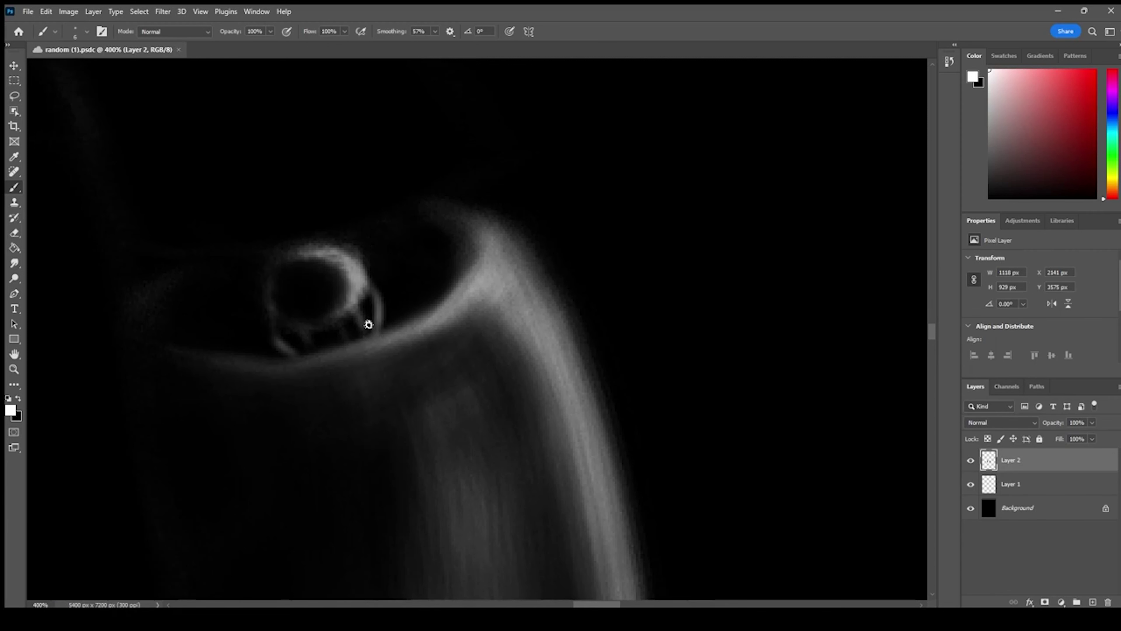
{"action": "key", "text": "x"}
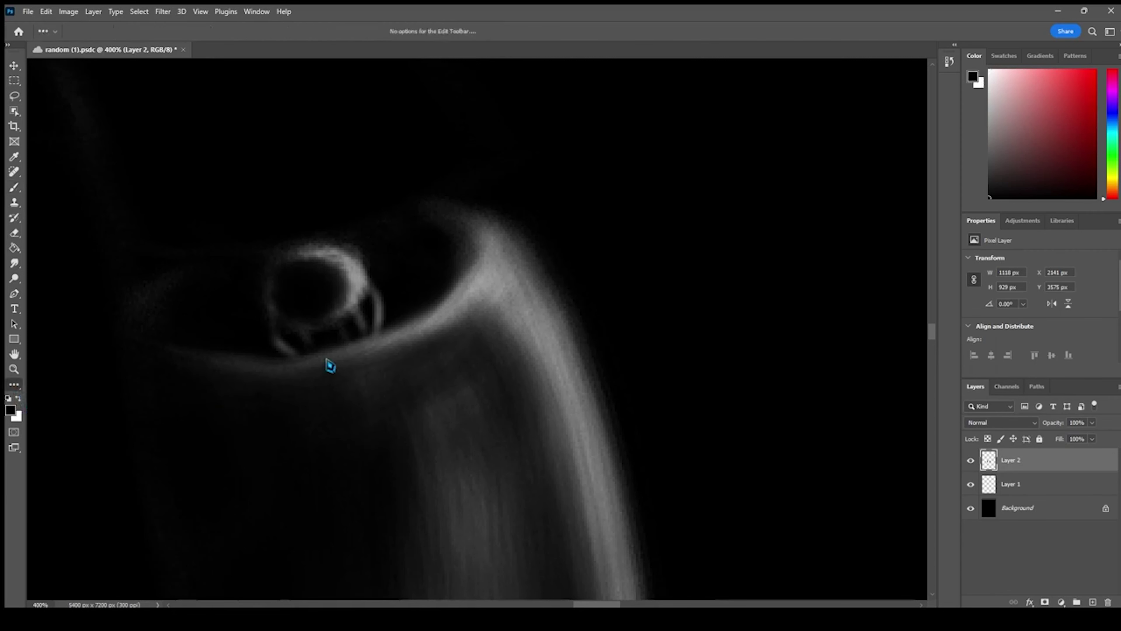
Outline the shoulder cap with a 14 px white brush and thicken its curved upper edge and lower edge at 28 px
{"action": "key", "text": "ctrl+minus"}
{"action": "left_click_drag", "start_coordinate": [296, 240], "coordinate": [391, 395]}
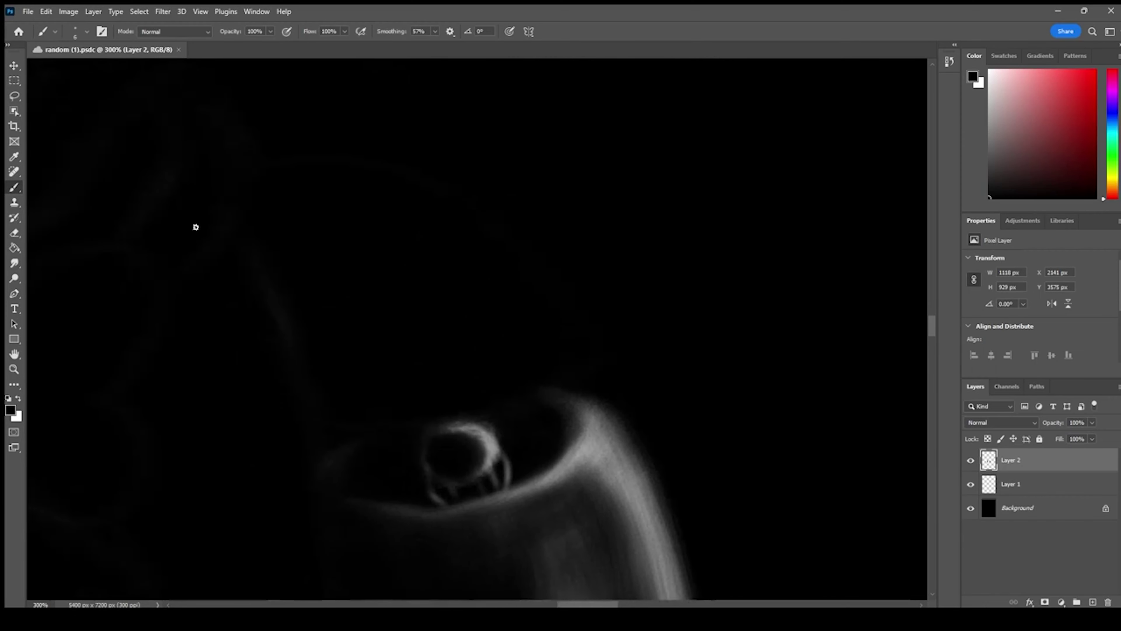
{"action": "left_click_drag", "start_coordinate": [272, 173], "coordinate": [275, 425]}
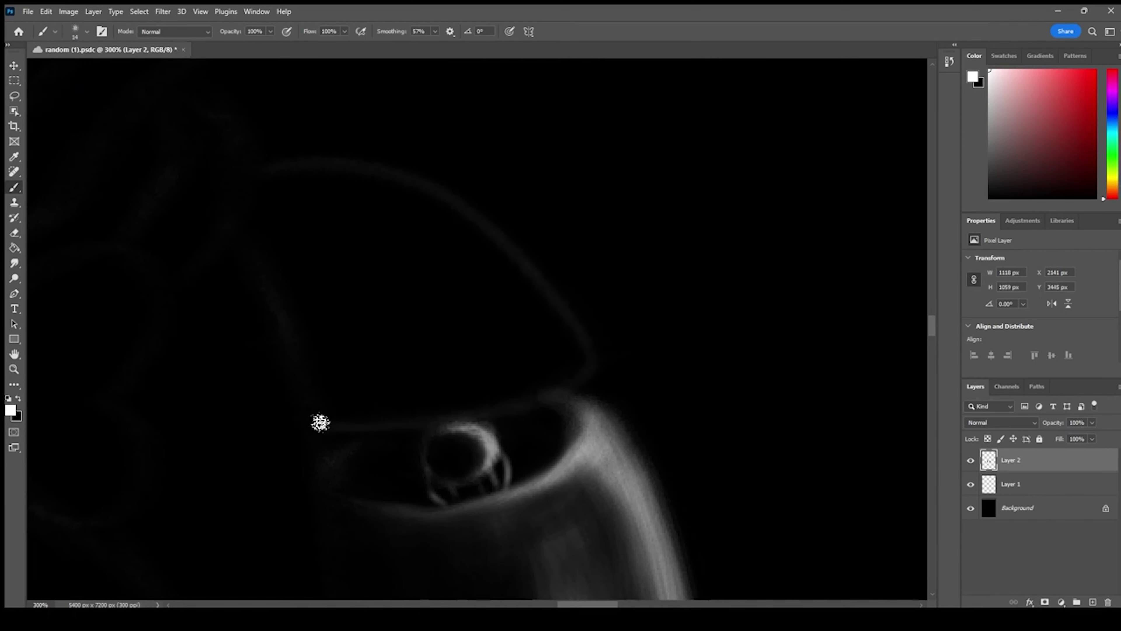
{"action": "mouse_move", "coordinate": [285, 188]}
{"action": "left_mouse_down"}
{"action": "mouse_move", "coordinate": [341, 176]}
{"action": "mouse_move", "coordinate": [446, 193]}
{"action": "mouse_move", "coordinate": [518, 232]}
{"action": "mouse_move", "coordinate": [543, 327]}
{"action": "mouse_move", "coordinate": [435, 404]}
{"action": "left_mouse_up"}
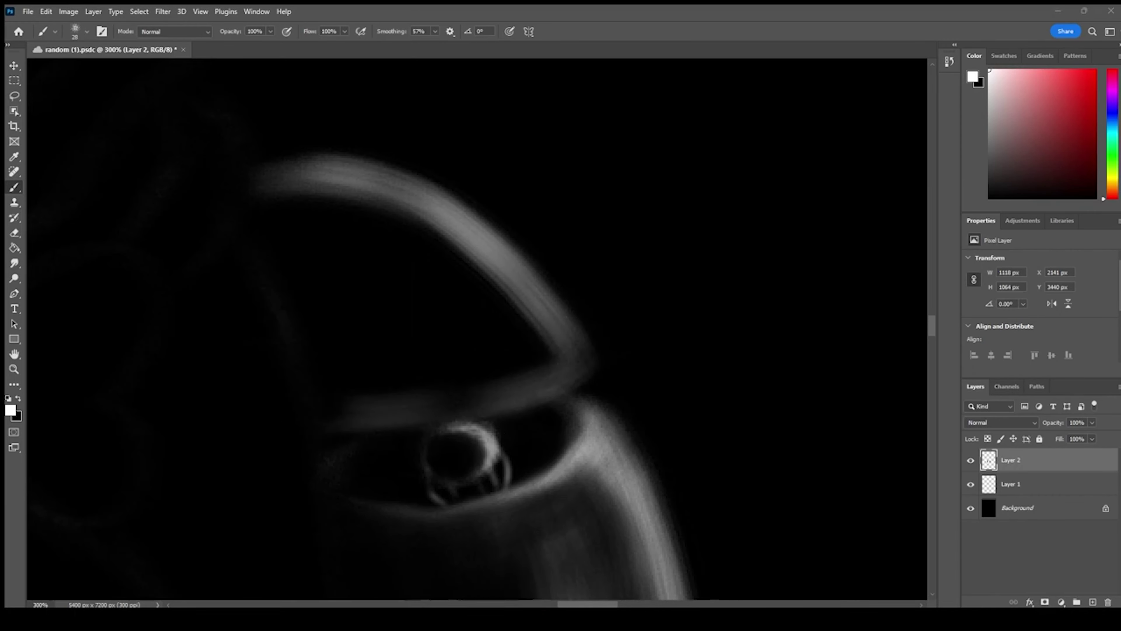
Fill the shoulder cap's interior with soft gray shading using the 28 px white brush
{"action": "mouse_move", "coordinate": [358, 260]}
{"action": "left_mouse_down"}
{"action": "mouse_move", "coordinate": [530, 405]}
{"action": "mouse_move", "coordinate": [546, 326]}
{"action": "mouse_move", "coordinate": [536, 389]}
{"action": "mouse_move", "coordinate": [476, 388]}
{"action": "left_mouse_up"}
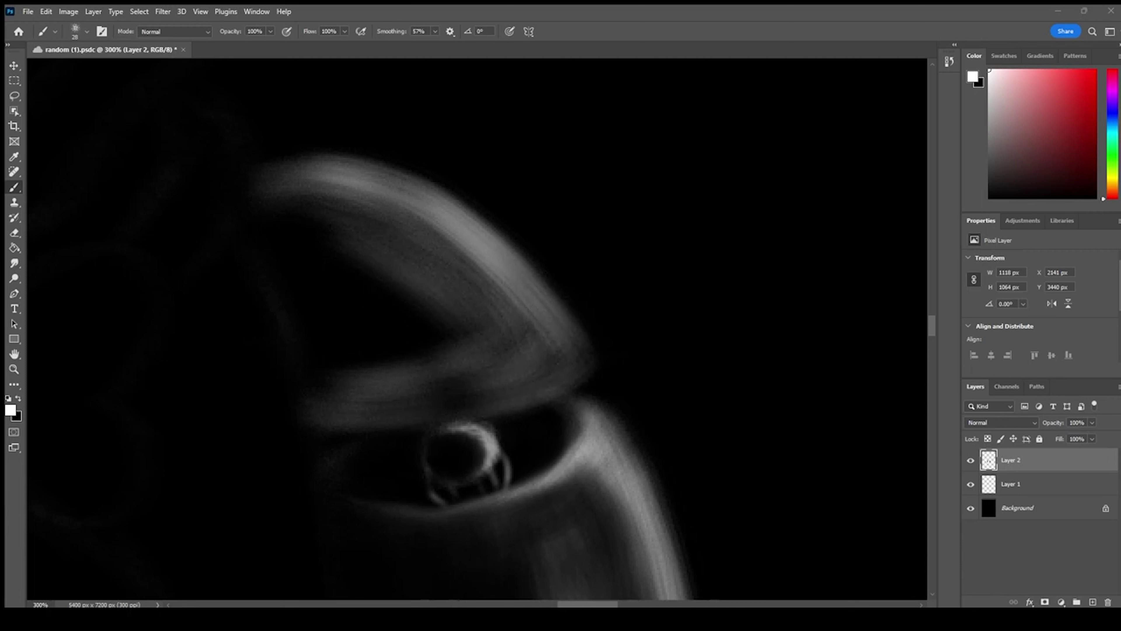
{"action": "key", "text": "ctrl+z"}
{"action": "mouse_move", "coordinate": [265, 227]}
{"action": "left_mouse_down"}
{"action": "mouse_move", "coordinate": [324, 238]}
{"action": "mouse_move", "coordinate": [279, 239]}
{"action": "mouse_move", "coordinate": [522, 385]}
{"action": "mouse_move", "coordinate": [363, 389]}
{"action": "left_mouse_up"}
{"action": "left_click_drag", "start_coordinate": [301, 276], "coordinate": [395, 386]}
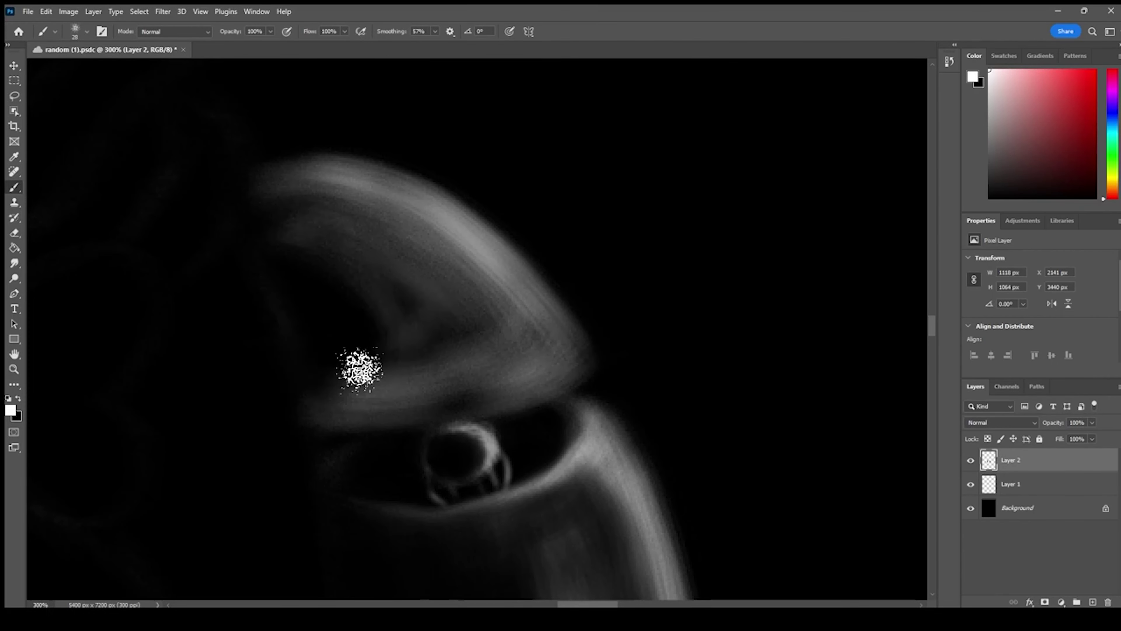
Darken the shoulder cap's inner side and lower area with the 28 px black brush and save the file
{"action": "key", "text": "x"}
{"action": "mouse_move", "coordinate": [280, 394]}
{"action": "left_mouse_down"}
{"action": "mouse_move", "coordinate": [288, 408]}
{"action": "mouse_move", "coordinate": [362, 389]}
{"action": "left_mouse_up"}
{"action": "mouse_move", "coordinate": [311, 301]}
{"action": "left_mouse_down"}
{"action": "mouse_move", "coordinate": [381, 333]}
{"action": "mouse_move", "coordinate": [395, 376]}
{"action": "mouse_move", "coordinate": [358, 381]}
{"action": "mouse_move", "coordinate": [354, 369]}
{"action": "mouse_move", "coordinate": [366, 220]}
{"action": "mouse_move", "coordinate": [295, 178]}
{"action": "mouse_move", "coordinate": [428, 251]}
{"action": "mouse_move", "coordinate": [410, 230]}
{"action": "mouse_move", "coordinate": [323, 209]}
{"action": "mouse_move", "coordinate": [521, 263]}
{"action": "left_mouse_up"}
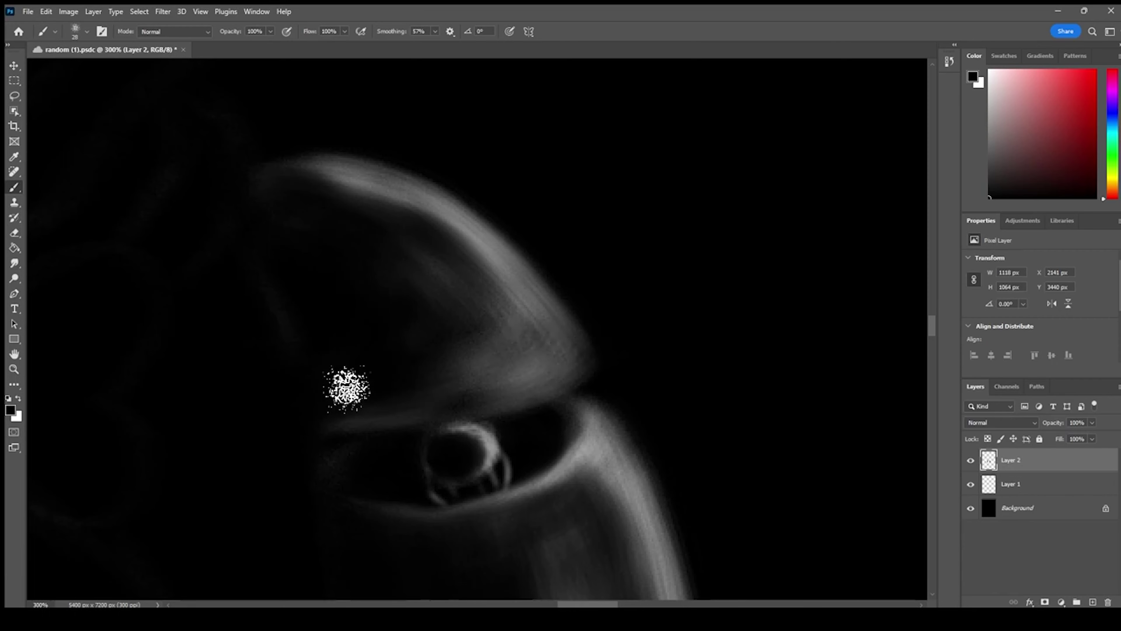
{"action": "mouse_move", "coordinate": [347, 389]}
{"action": "left_mouse_down"}
{"action": "mouse_move", "coordinate": [430, 399]}
{"action": "mouse_move", "coordinate": [513, 385]}
{"action": "mouse_move", "coordinate": [465, 387]}
{"action": "mouse_move", "coordinate": [465, 399]}
{"action": "mouse_move", "coordinate": [520, 357]}
{"action": "mouse_move", "coordinate": [365, 397]}
{"action": "mouse_move", "coordinate": [561, 379]}
{"action": "mouse_move", "coordinate": [515, 350]}
{"action": "mouse_move", "coordinate": [440, 223]}
{"action": "mouse_move", "coordinate": [527, 352]}
{"action": "mouse_move", "coordinate": [470, 364]}
{"action": "left_mouse_up"}
{"action": "key", "text": "ctrl+s"}
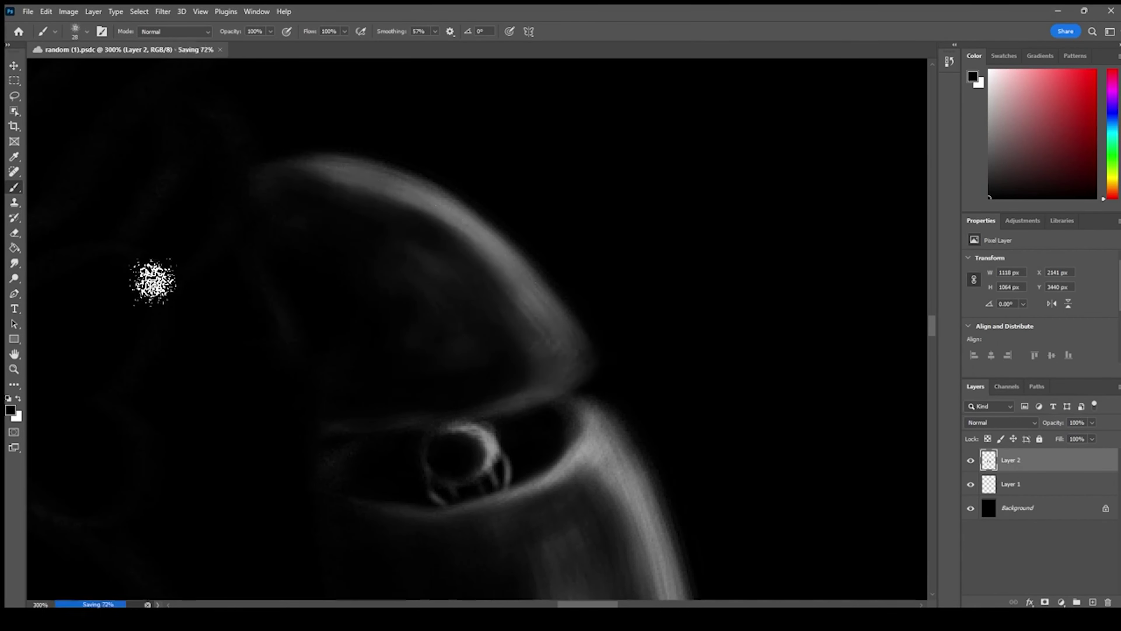
Repaint soft white highlights along the shoulder cap's curved outer edge and lower outer corner
{"action": "key", "text": "x"}
{"action": "mouse_move", "coordinate": [380, 196]}
{"action": "left_mouse_down"}
{"action": "mouse_move", "coordinate": [546, 378]}
{"action": "mouse_move", "coordinate": [247, 190]}
{"action": "mouse_move", "coordinate": [490, 301]}
{"action": "left_mouse_up"}
{"action": "key", "text": "ctrl+minus"}
{"action": "key", "text": "ctrl+minus"}
{"action": "key", "text": "ctrl+minus"}
{"action": "key", "text": "ctrl+minus"}
{"action": "key", "text": "ctrl+plus"}
{"action": "key", "text": "ctrl+plus"}
{"action": "key", "text": "ctrl+plus"}
{"action": "key", "text": "ctrl+plus"}
{"action": "mouse_move", "coordinate": [480, 404]}
{"action": "left_mouse_down"}
{"action": "mouse_move", "coordinate": [533, 288]}
{"action": "mouse_move", "coordinate": [426, 213]}
{"action": "left_mouse_up"}
Darken the shoulder cap's interior beneath its curved highlight with the 28 px black brush and save the file
{"action": "key", "text": "x"}
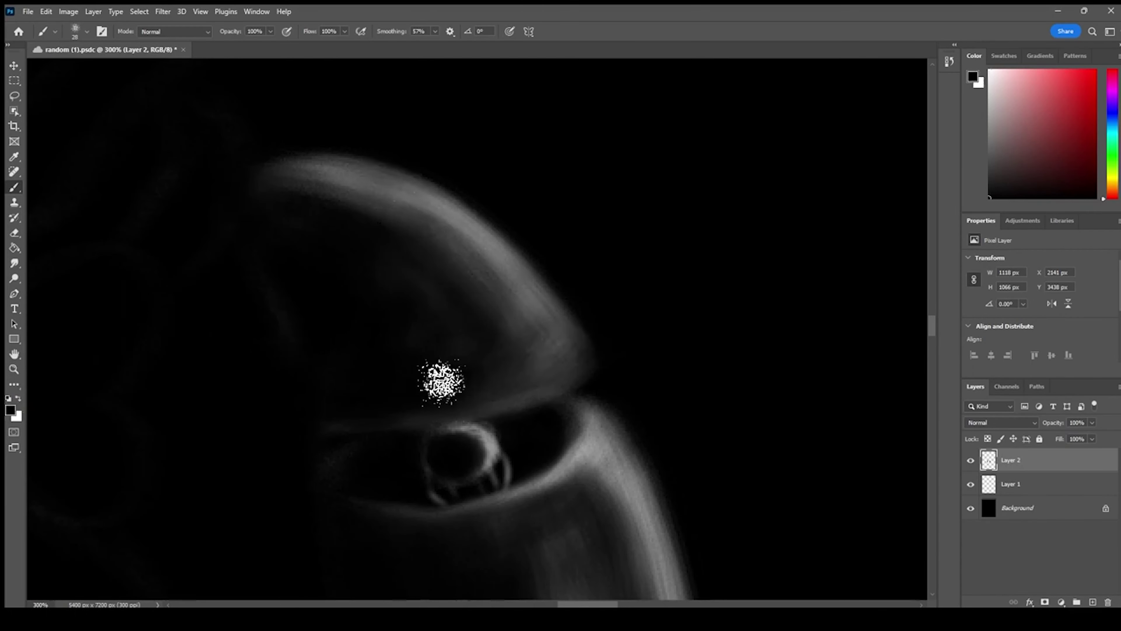
{"action": "mouse_move", "coordinate": [396, 251]}
{"action": "left_mouse_down"}
{"action": "mouse_move", "coordinate": [580, 381]}
{"action": "mouse_move", "coordinate": [488, 380]}
{"action": "left_mouse_up"}
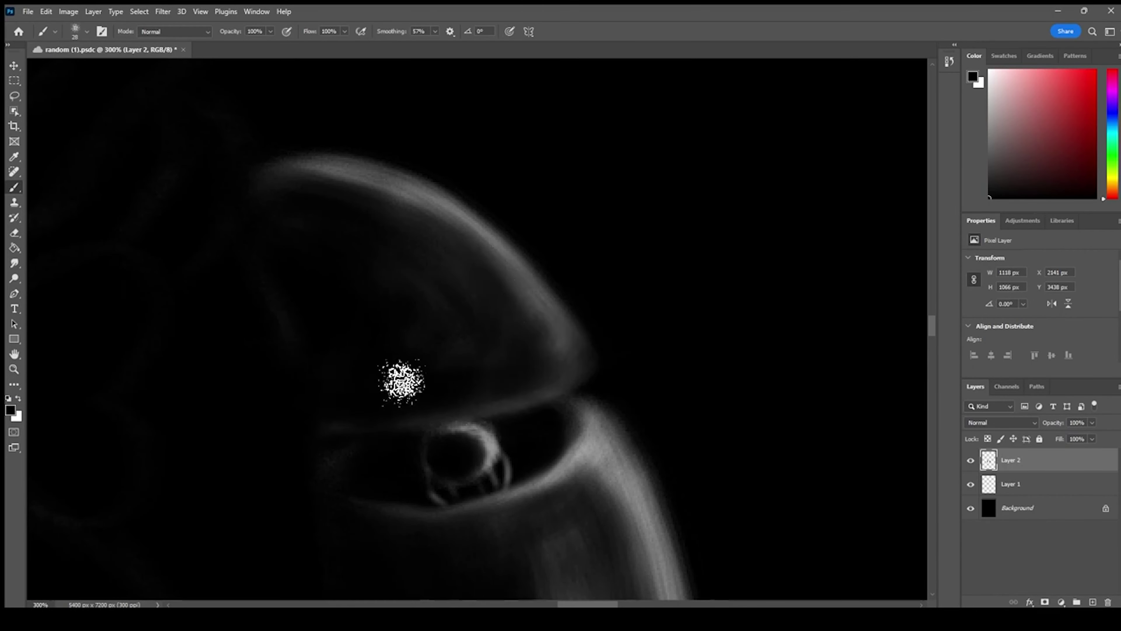
{"action": "key", "text": "ctrl+minus"}
{"action": "key", "text": "ctrl+minus"}
{"action": "key", "text": "ctrl+minus"}
{"action": "key", "text": "ctrl+minus"}
{"action": "key", "text": "ctrl+s"}
{"action": "key", "text": "ctrl+plus"}
{"action": "key", "text": "ctrl+plus"}
{"action": "key", "text": "ctrl+plus"}
{"action": "key", "text": "ctrl+plus"}
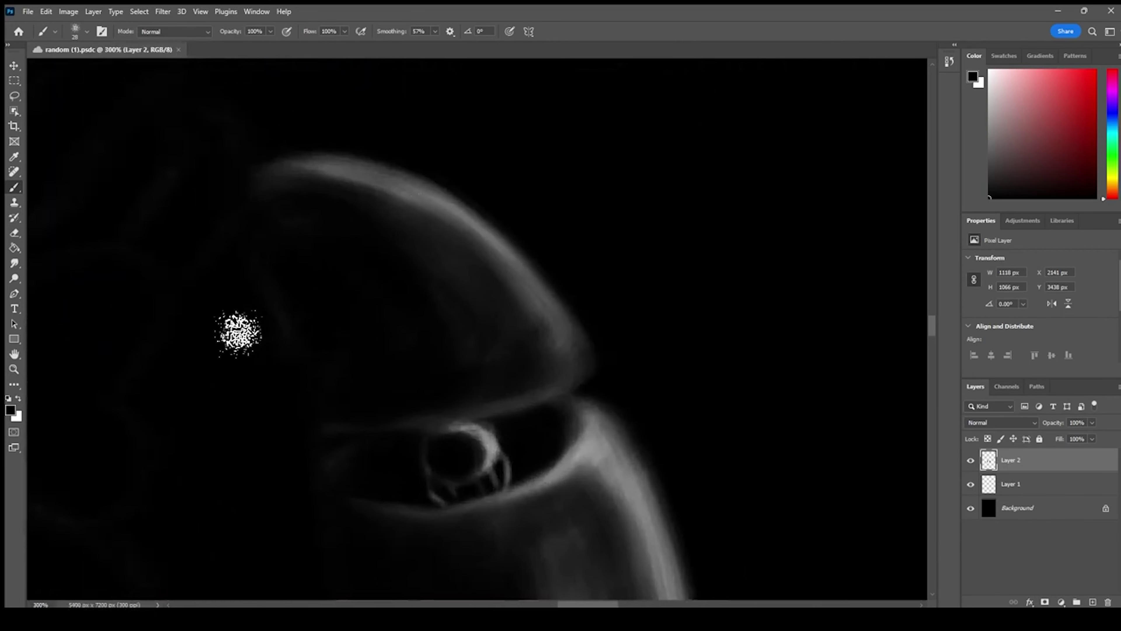
{"action": "mouse_move", "coordinate": [314, 199]}
{"action": "left_mouse_down"}
{"action": "mouse_move", "coordinate": [498, 293]}
{"action": "mouse_move", "coordinate": [336, 176]}
{"action": "mouse_move", "coordinate": [534, 343]}
{"action": "left_mouse_up"}
{"action": "key", "text": "x"}
{"action": "key", "text": "ctrl+minus"}
{"action": "key", "text": "ctrl+minus"}
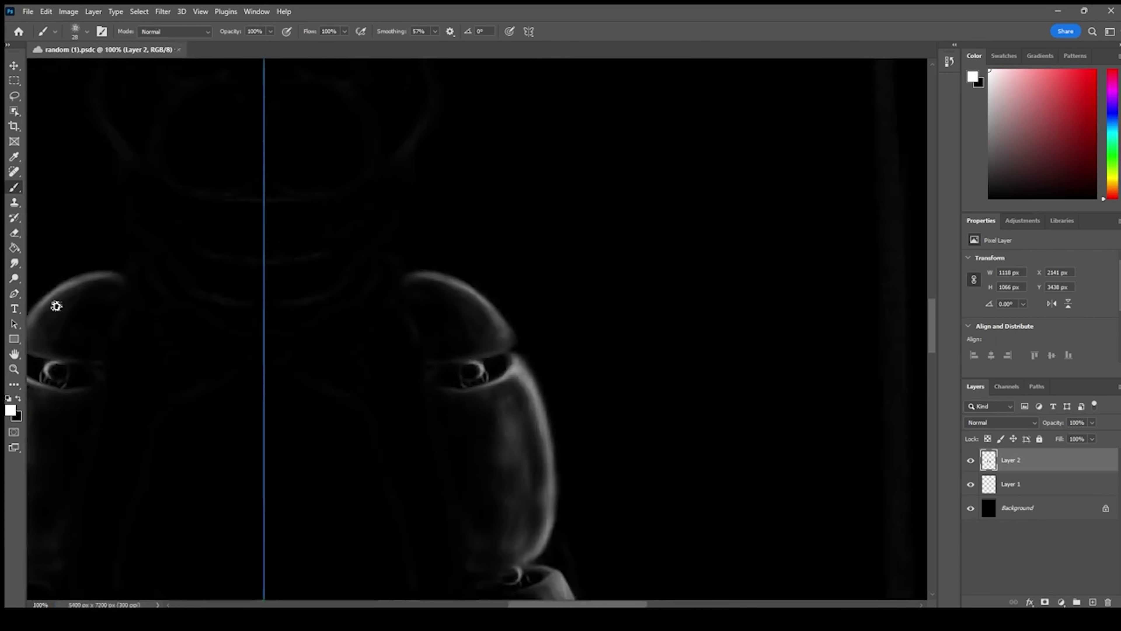
Paint a soft gray band down the torso's side, starting beneath the shoulder cap, with the white brush
{"action": "key", "text": "ctrl+plus"}
{"action": "key", "text": "ctrl+plus"}
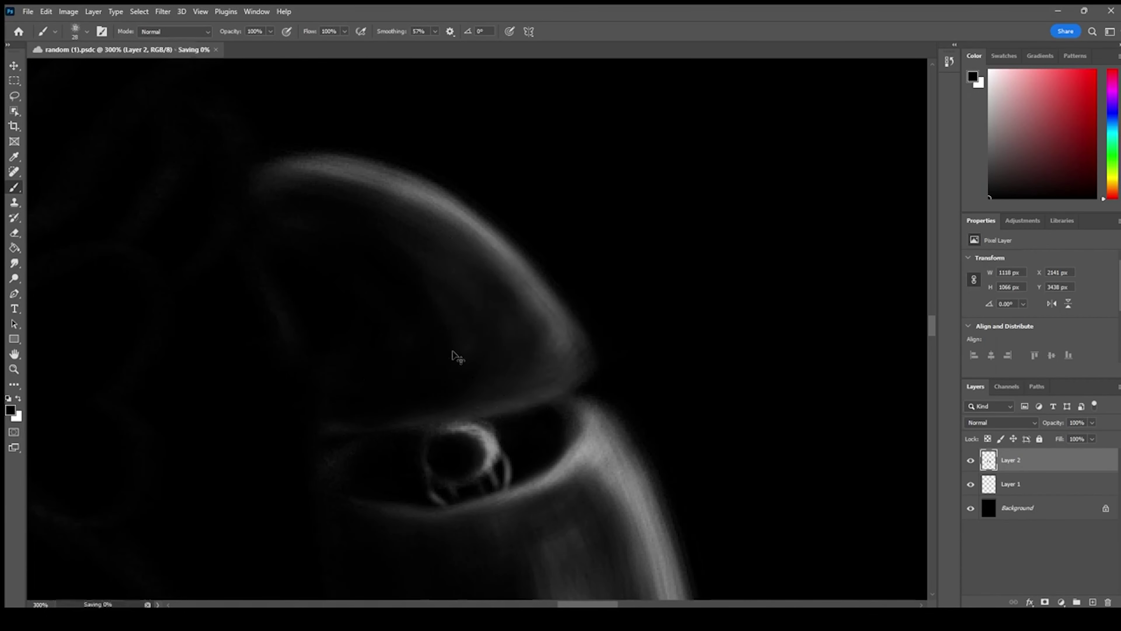
{"action": "key", "text": "ctrl+minus"}
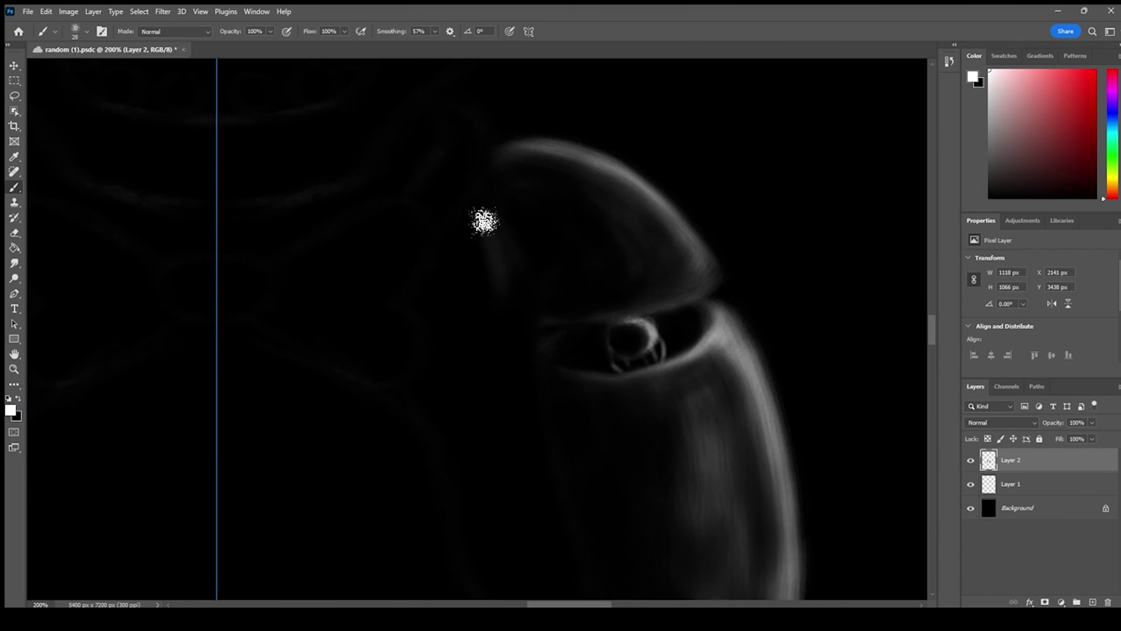
{"action": "mouse_move", "coordinate": [478, 294]}
{"action": "left_mouse_down"}
{"action": "mouse_move", "coordinate": [488, 276]}
{"action": "mouse_move", "coordinate": [461, 420]}
{"action": "mouse_move", "coordinate": [465, 294]}
{"action": "left_mouse_up"}
{"action": "left_click_drag", "start_coordinate": [470, 164], "coordinate": [488, 362]}
{"action": "mouse_move", "coordinate": [482, 287]}
{"action": "left_mouse_down"}
{"action": "mouse_move", "coordinate": [508, 583]}
{"action": "mouse_move", "coordinate": [523, 325]}
{"action": "left_mouse_up"}
{"action": "mouse_move", "coordinate": [523, 185]}
{"action": "left_mouse_down"}
{"action": "mouse_move", "coordinate": [488, 455]}
{"action": "mouse_move", "coordinate": [559, 441]}
{"action": "mouse_move", "coordinate": [526, 495]}
{"action": "left_mouse_up"}
{"action": "key", "text": "ctrl+minus"}
{"action": "left_click_drag", "start_coordinate": [533, 278], "coordinate": [539, 348]}
{"action": "mouse_move", "coordinate": [484, 207]}
{"action": "left_mouse_down"}
{"action": "mouse_move", "coordinate": [503, 471]}
{"action": "mouse_move", "coordinate": [504, 213]}
{"action": "mouse_move", "coordinate": [501, 274]}
{"action": "mouse_move", "coordinate": [521, 315]}
{"action": "mouse_move", "coordinate": [526, 390]}
{"action": "mouse_move", "coordinate": [505, 498]}
{"action": "left_mouse_up"}
Fill out the torso's side band and continue it to the curved lower edge of the body
{"action": "key", "text": "ctrl+plus"}
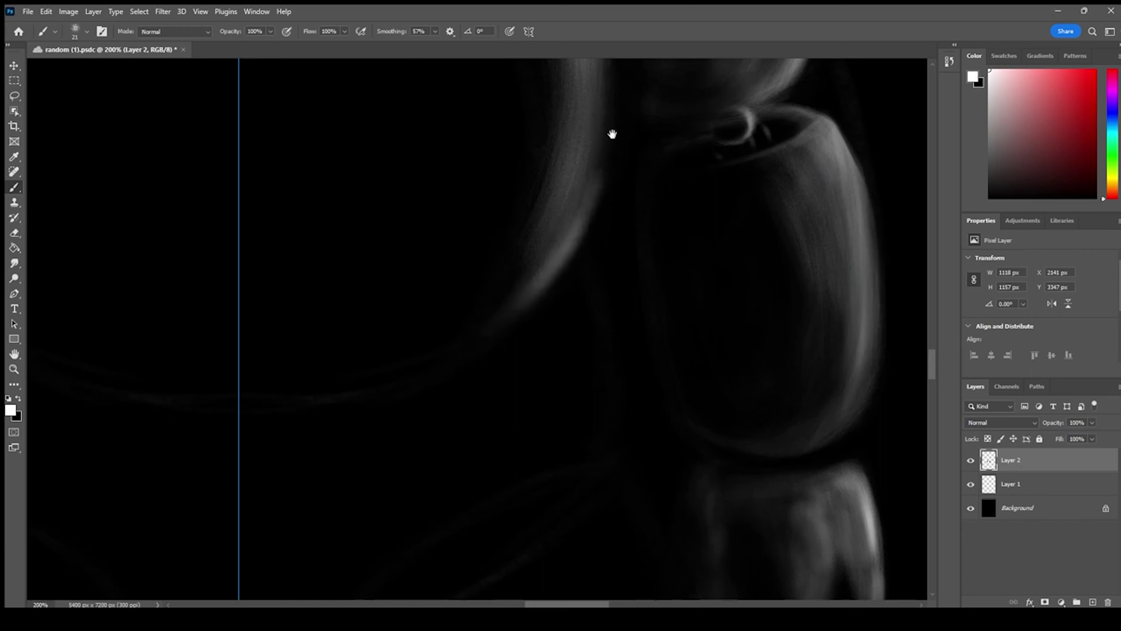
{"action": "mouse_move", "coordinate": [612, 134]}
{"action": "left_mouse_down"}
{"action": "mouse_move", "coordinate": [564, 319]}
{"action": "mouse_move", "coordinate": [459, 497]}
{"action": "left_mouse_up"}
{"action": "key", "text": "ctrl+minus"}
{"action": "left_click_drag", "start_coordinate": [542, 191], "coordinate": [532, 297]}
{"action": "key", "text": "bracketleft"}
{"action": "left_click_drag", "start_coordinate": [503, 462], "coordinate": [496, 315]}
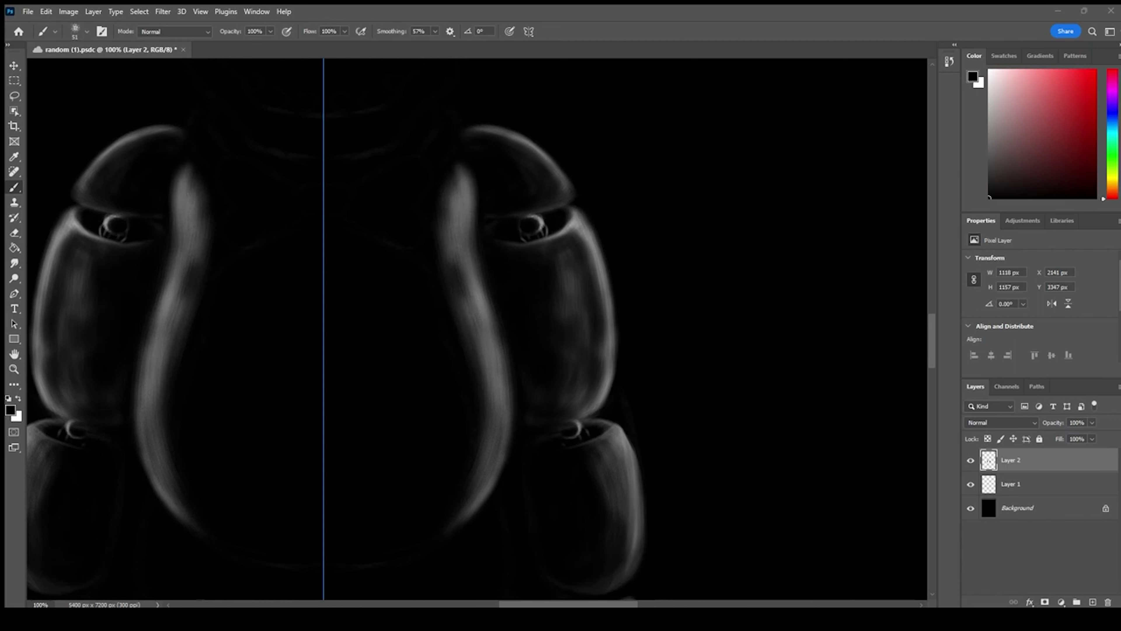
Darken the torso side band's inner edge and ends with the black brush at 51 px and 37 px
{"action": "mouse_move", "coordinate": [471, 492]}
{"action": "left_mouse_down"}
{"action": "mouse_move", "coordinate": [469, 283]}
{"action": "mouse_move", "coordinate": [443, 176]}
{"action": "mouse_move", "coordinate": [466, 519]}
{"action": "left_mouse_up"}
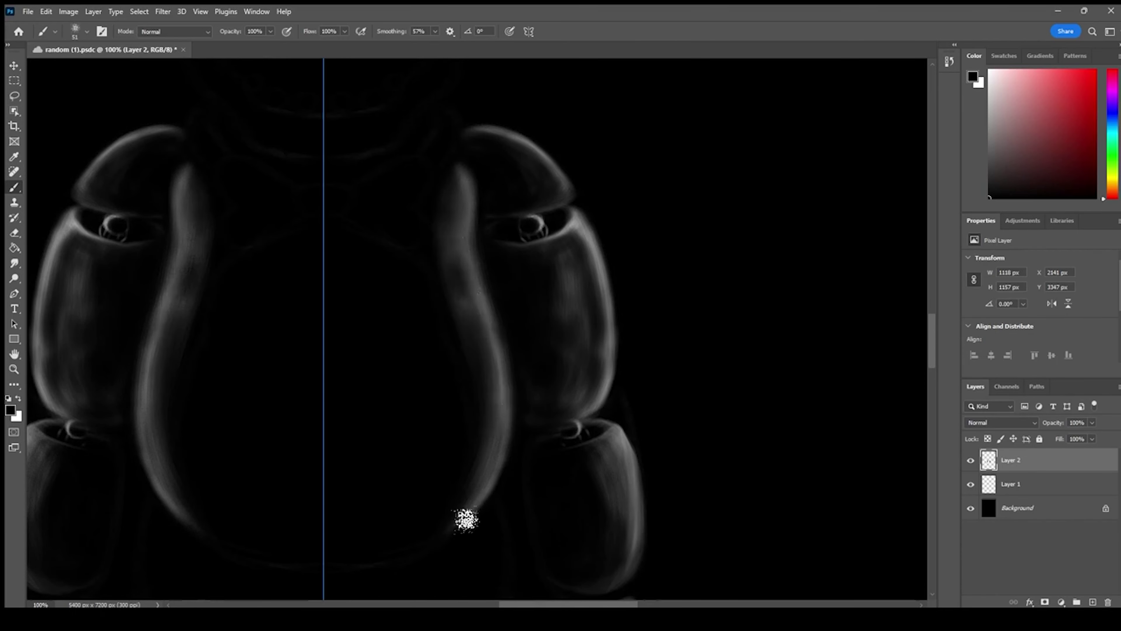
{"action": "key", "text": "ctrl+plus"}
{"action": "left_click_drag", "start_coordinate": [437, 266], "coordinate": [443, 457]}
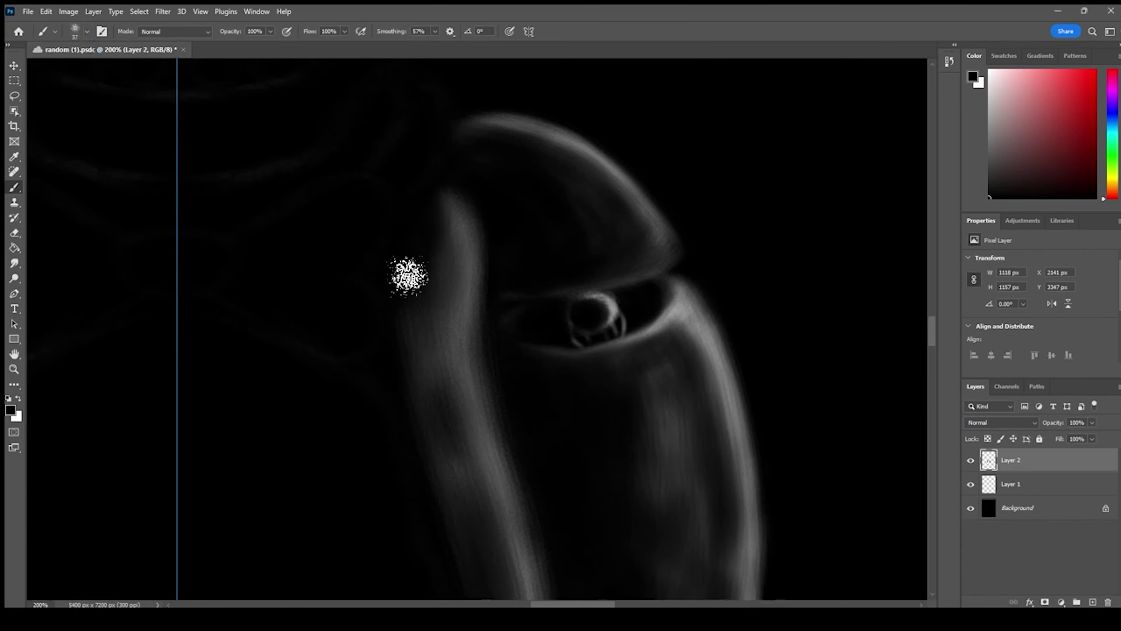
{"action": "key", "text": "ctrl+minus"}
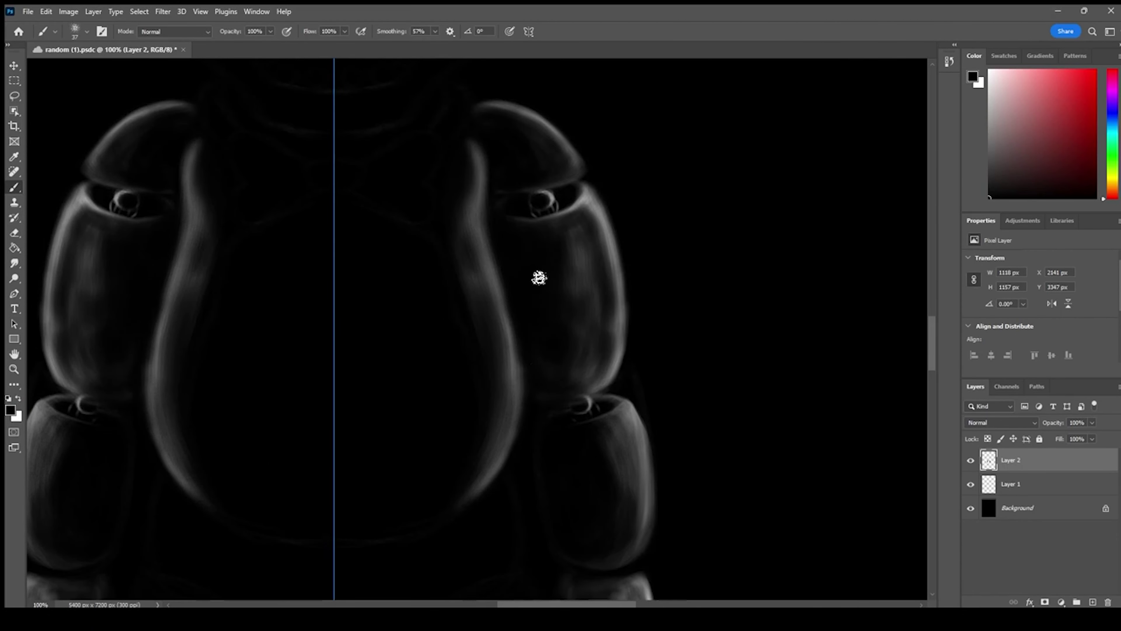
Fill the belly plate at the torso's center with soft gray using the 102 px white brush
{"action": "key", "text": "x"}
{"action": "mouse_move", "coordinate": [375, 282]}
{"action": "left_mouse_down"}
{"action": "mouse_move", "coordinate": [353, 218]}
{"action": "mouse_move", "coordinate": [395, 260]}
{"action": "mouse_move", "coordinate": [345, 243]}
{"action": "mouse_move", "coordinate": [403, 296]}
{"action": "mouse_move", "coordinate": [351, 516]}
{"action": "mouse_move", "coordinate": [382, 504]}
{"action": "mouse_move", "coordinate": [380, 387]}
{"action": "mouse_move", "coordinate": [430, 400]}
{"action": "left_mouse_up"}
{"action": "left_click", "coordinate": [86, 31]}
{"action": "left_click", "coordinate": [86, 74]}
{"action": "key", "text": "ctrl+z"}
{"action": "key", "text": "ctrl+z"}
{"action": "key", "text": "ctrl+z"}
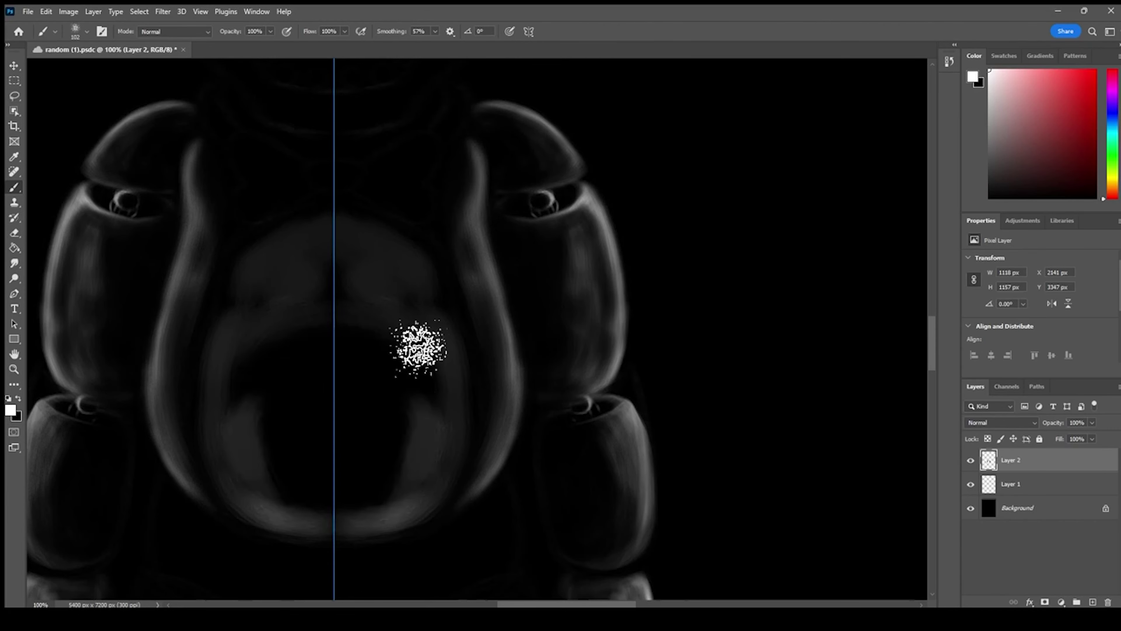
{"action": "mouse_move", "coordinate": [404, 275]}
{"action": "left_mouse_down"}
{"action": "mouse_move", "coordinate": [375, 438]}
{"action": "mouse_move", "coordinate": [400, 494]}
{"action": "mouse_move", "coordinate": [413, 318]}
{"action": "left_mouse_up"}
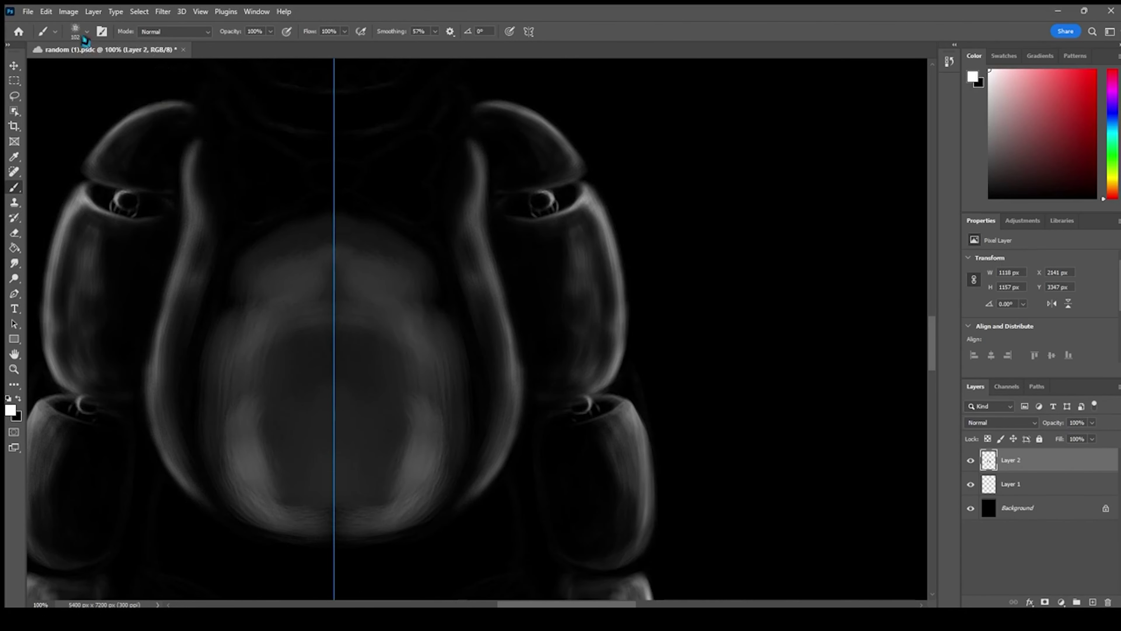
Paint a thin bright rim around the belly plate's outer edge with the 17 px white brush
{"action": "key", "text": "ctrl+plus"}
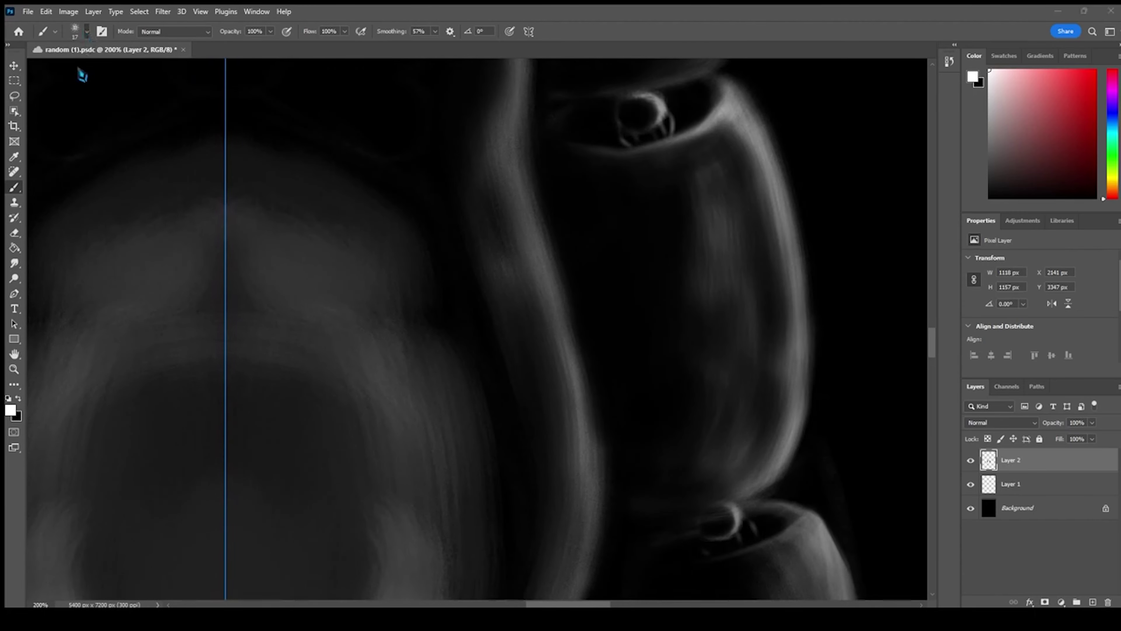
{"action": "mouse_move", "coordinate": [311, 149]}
{"action": "left_mouse_down"}
{"action": "mouse_move", "coordinate": [365, 170]}
{"action": "mouse_move", "coordinate": [460, 360]}
{"action": "left_mouse_up"}
{"action": "mouse_move", "coordinate": [449, 315]}
{"action": "left_mouse_down"}
{"action": "mouse_move", "coordinate": [458, 163]}
{"action": "mouse_move", "coordinate": [498, 468]}
{"action": "mouse_move", "coordinate": [479, 453]}
{"action": "left_mouse_up"}
{"action": "left_click_drag", "start_coordinate": [517, 389], "coordinate": [555, 278]}
{"action": "mouse_move", "coordinate": [284, 528]}
{"action": "left_mouse_down"}
{"action": "mouse_move", "coordinate": [350, 511]}
{"action": "mouse_move", "coordinate": [520, 358]}
{"action": "mouse_move", "coordinate": [544, 185]}
{"action": "left_mouse_up"}
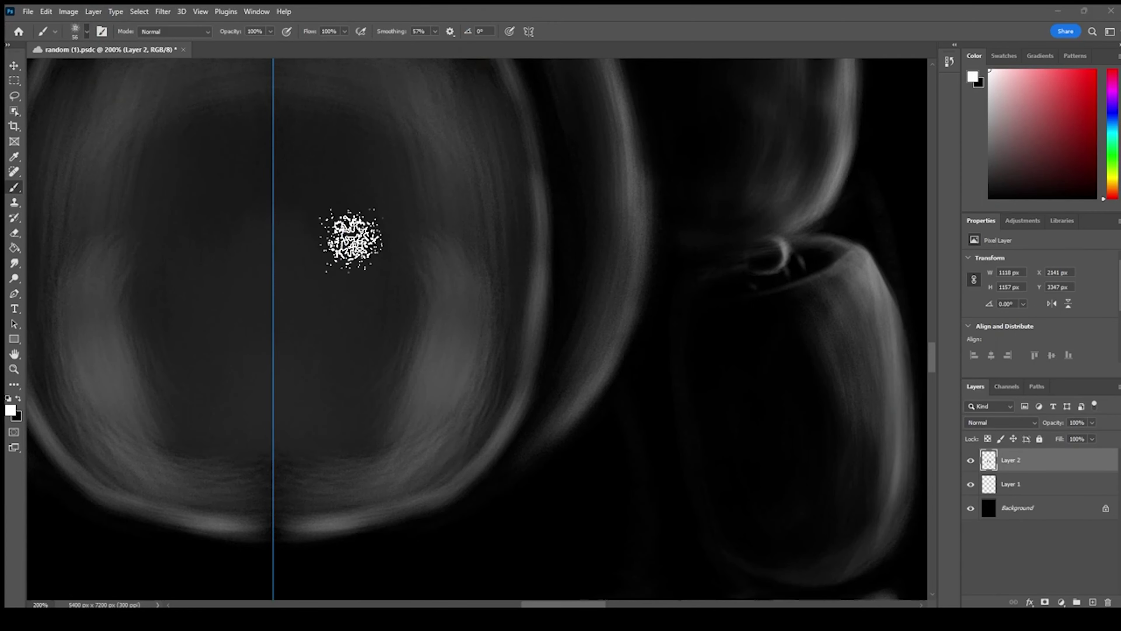
Brighten the belly plate's lower sides and bottom curve with the 56 px white brush
{"action": "left_click_drag", "start_coordinate": [378, 313], "coordinate": [309, 420]}
{"action": "key", "text": "ctrl+z"}
{"action": "mouse_move", "coordinate": [288, 503]}
{"action": "left_mouse_down"}
{"action": "mouse_move", "coordinate": [475, 433]}
{"action": "mouse_move", "coordinate": [507, 192]}
{"action": "left_mouse_up"}
{"action": "left_click_drag", "start_coordinate": [488, 357], "coordinate": [458, 439]}
{"action": "key", "text": "ctrl+minus"}
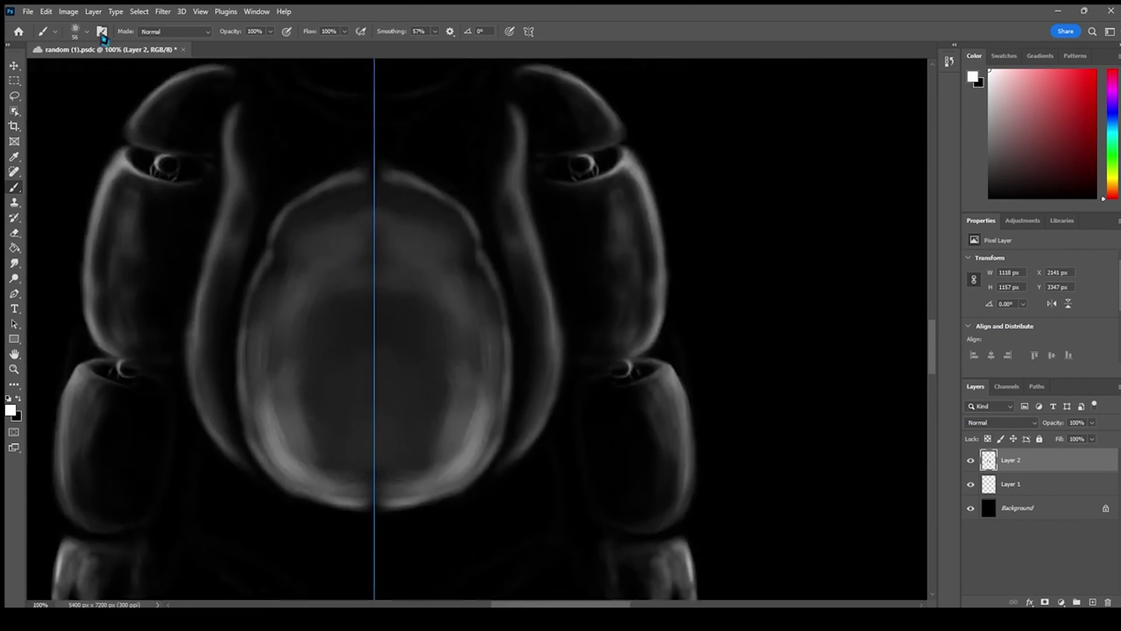
Blend soft gray strokes over the belly plate's interior and upper corners with an enlarged white brush
{"action": "mouse_move", "coordinate": [382, 186]}
{"action": "left_mouse_down"}
{"action": "mouse_move", "coordinate": [516, 356]}
{"action": "mouse_move", "coordinate": [449, 349]}
{"action": "left_mouse_up"}
{"action": "key", "text": "bracketright"}
{"action": "key", "text": "bracketright"}
{"action": "key", "text": "bracketright"}
{"action": "key", "text": "bracketright"}
{"action": "key", "text": "bracketright"}
{"action": "key", "text": "bracketright"}
{"action": "left_click_drag", "start_coordinate": [401, 220], "coordinate": [459, 367]}
{"action": "mouse_move", "coordinate": [440, 488]}
{"action": "left_mouse_down"}
{"action": "mouse_move", "coordinate": [413, 393]}
{"action": "mouse_move", "coordinate": [468, 446]}
{"action": "mouse_move", "coordinate": [382, 404]}
{"action": "mouse_move", "coordinate": [367, 199]}
{"action": "left_mouse_up"}
Darken the belly plate's interior and top with the 72 px black brush, leaving only a soft rim highlight
{"action": "key", "text": "x"}
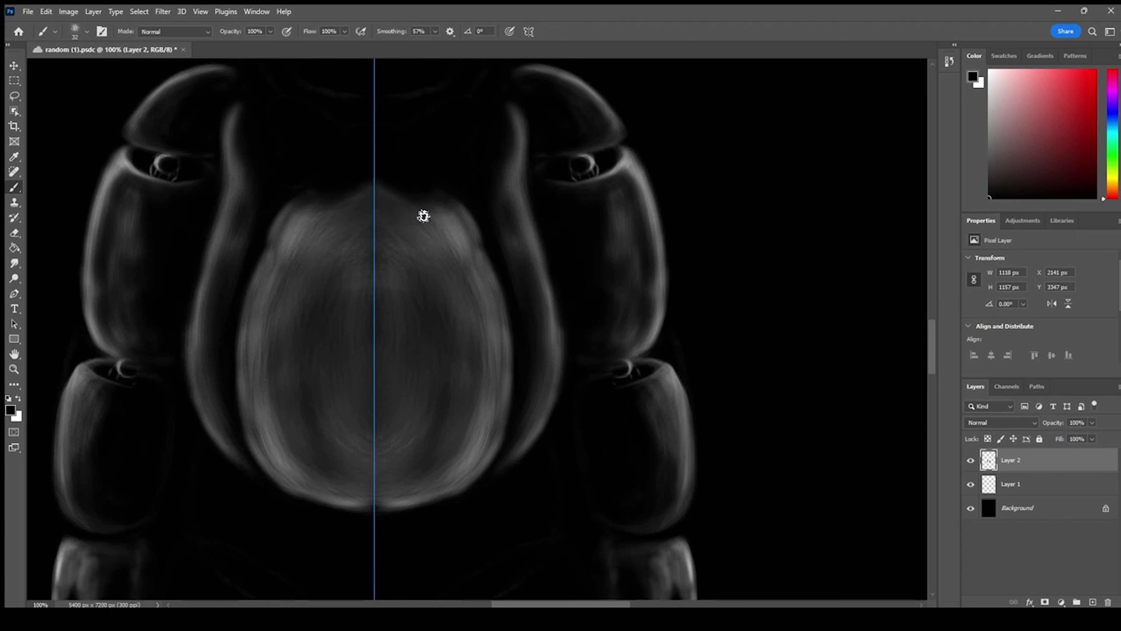
{"action": "left_click", "coordinate": [95, 51]}
{"action": "mouse_move", "coordinate": [426, 228]}
{"action": "left_mouse_down"}
{"action": "mouse_move", "coordinate": [500, 309]}
{"action": "mouse_move", "coordinate": [386, 298]}
{"action": "mouse_move", "coordinate": [433, 272]}
{"action": "mouse_move", "coordinate": [381, 262]}
{"action": "mouse_move", "coordinate": [381, 191]}
{"action": "left_mouse_up"}
{"action": "left_click_drag", "start_coordinate": [448, 271], "coordinate": [406, 206]}
{"action": "key", "text": "ctrl+z"}
{"action": "key", "text": "ctrl+z"}
{"action": "mouse_move", "coordinate": [368, 171]}
{"action": "left_mouse_down"}
{"action": "mouse_move", "coordinate": [472, 265]}
{"action": "mouse_move", "coordinate": [404, 258]}
{"action": "mouse_move", "coordinate": [409, 243]}
{"action": "mouse_move", "coordinate": [453, 285]}
{"action": "mouse_move", "coordinate": [490, 394]}
{"action": "mouse_move", "coordinate": [423, 489]}
{"action": "mouse_move", "coordinate": [469, 415]}
{"action": "mouse_move", "coordinate": [367, 523]}
{"action": "mouse_move", "coordinate": [434, 422]}
{"action": "mouse_move", "coordinate": [348, 260]}
{"action": "mouse_move", "coordinate": [445, 300]}
{"action": "mouse_move", "coordinate": [405, 277]}
{"action": "mouse_move", "coordinate": [470, 267]}
{"action": "mouse_move", "coordinate": [430, 215]}
{"action": "mouse_move", "coordinate": [470, 274]}
{"action": "left_mouse_up"}
{"action": "left_click_drag", "start_coordinate": [481, 415], "coordinate": [388, 481]}
{"action": "mouse_move", "coordinate": [358, 431]}
{"action": "left_mouse_down"}
{"action": "mouse_move", "coordinate": [388, 449]}
{"action": "mouse_move", "coordinate": [345, 471]}
{"action": "left_mouse_up"}
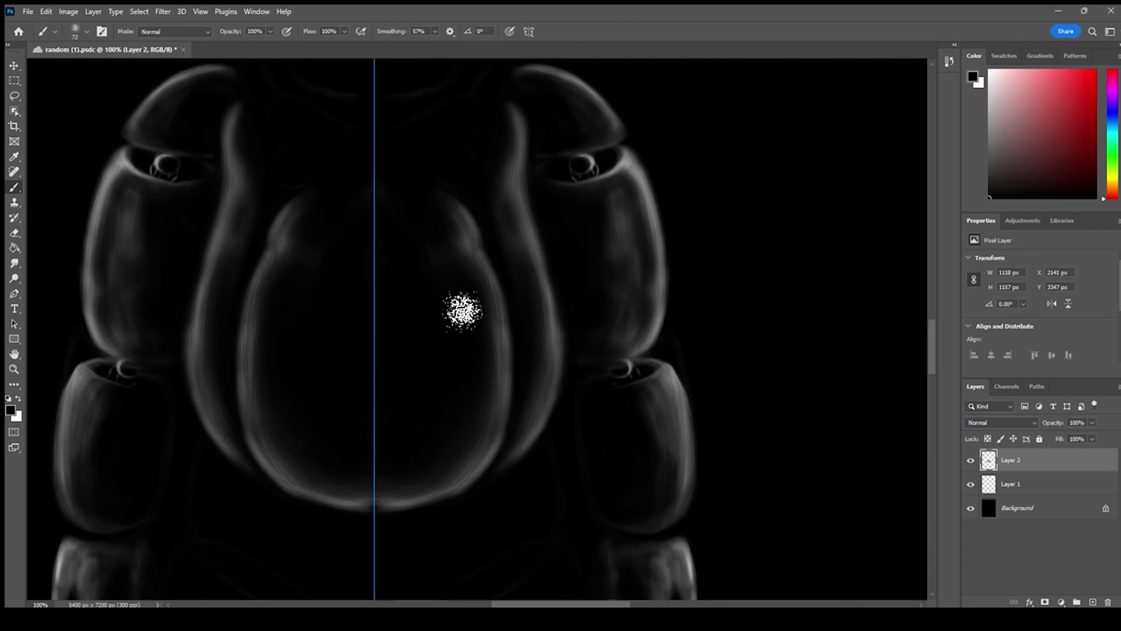
Paint two soft gray spots with bright centers on each side of the upper chest with the white brush
{"action": "left_click_drag", "start_coordinate": [462, 221], "coordinate": [508, 358]}
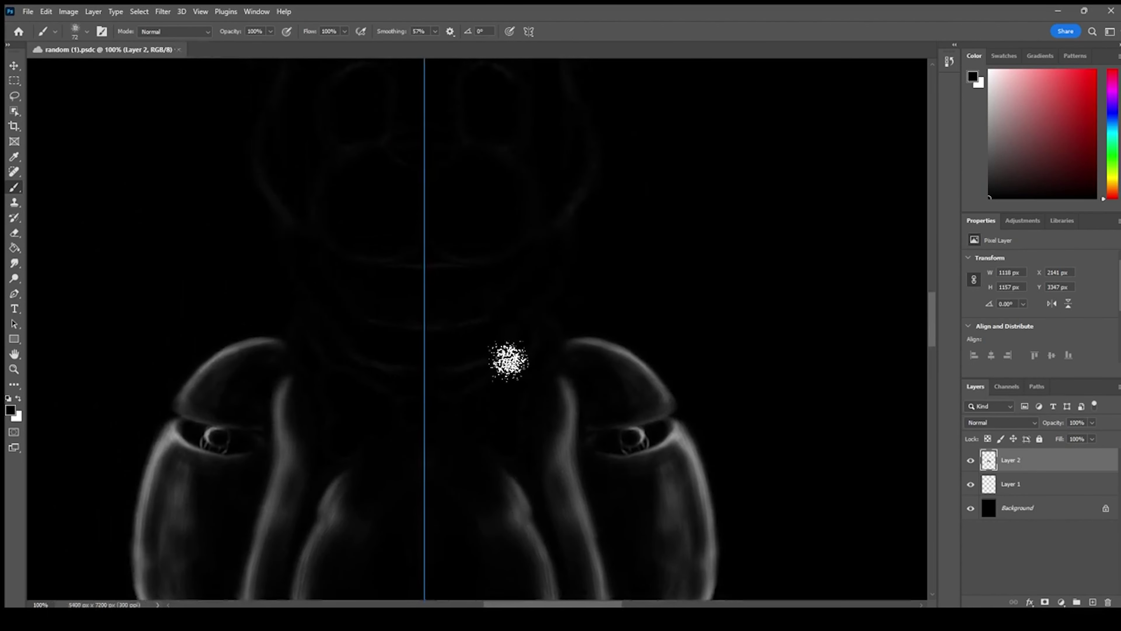
{"action": "key", "text": "ctrl+plus"}
{"action": "left_click", "coordinate": [87, 31]}
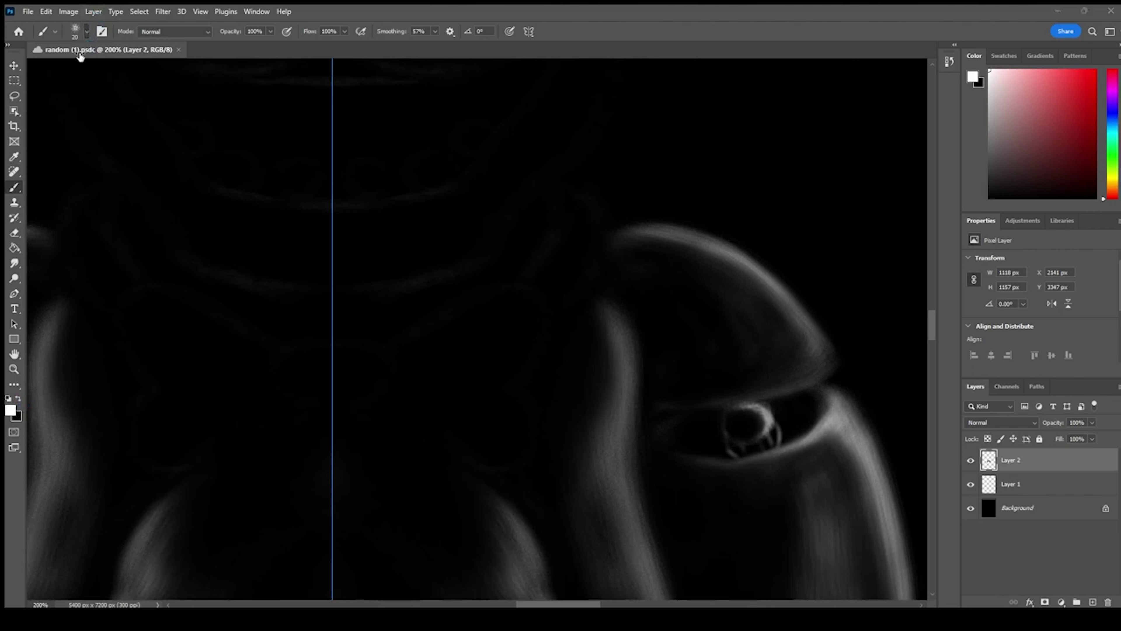
{"action": "mouse_move", "coordinate": [443, 391]}
{"action": "left_mouse_down"}
{"action": "mouse_move", "coordinate": [421, 403]}
{"action": "mouse_move", "coordinate": [474, 398]}
{"action": "mouse_move", "coordinate": [479, 368]}
{"action": "mouse_move", "coordinate": [429, 382]}
{"action": "mouse_move", "coordinate": [531, 300]}
{"action": "mouse_move", "coordinate": [435, 363]}
{"action": "mouse_move", "coordinate": [533, 314]}
{"action": "mouse_move", "coordinate": [463, 308]}
{"action": "mouse_move", "coordinate": [475, 338]}
{"action": "mouse_move", "coordinate": [503, 336]}
{"action": "mouse_move", "coordinate": [432, 387]}
{"action": "mouse_move", "coordinate": [435, 355]}
{"action": "mouse_move", "coordinate": [398, 378]}
{"action": "mouse_move", "coordinate": [506, 334]}
{"action": "mouse_move", "coordinate": [492, 319]}
{"action": "mouse_move", "coordinate": [501, 377]}
{"action": "mouse_move", "coordinate": [453, 394]}
{"action": "mouse_move", "coordinate": [498, 436]}
{"action": "mouse_move", "coordinate": [508, 431]}
{"action": "mouse_move", "coordinate": [453, 436]}
{"action": "mouse_move", "coordinate": [514, 452]}
{"action": "mouse_move", "coordinate": [459, 466]}
{"action": "mouse_move", "coordinate": [410, 382]}
{"action": "left_mouse_up"}
{"action": "mouse_move", "coordinate": [504, 453]}
{"action": "left_mouse_down"}
{"action": "mouse_move", "coordinate": [486, 458]}
{"action": "mouse_move", "coordinate": [493, 426]}
{"action": "mouse_move", "coordinate": [464, 431]}
{"action": "left_mouse_up"}
{"action": "key", "text": "ctrl+z"}
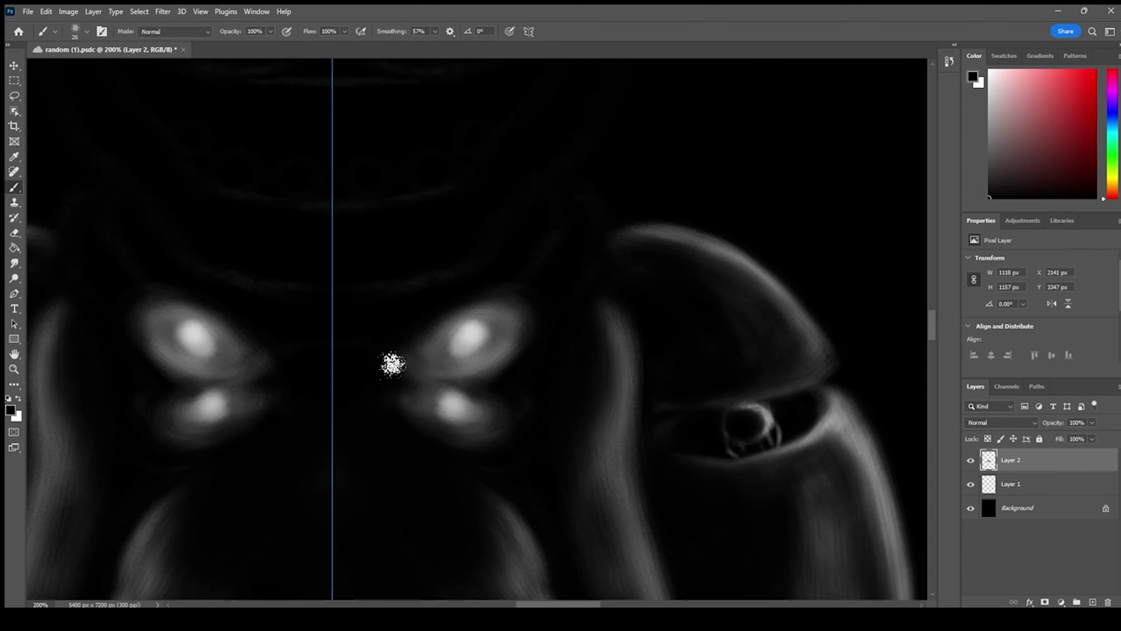
Soften the chest spots' edges with the 26 px black brush and paint a white spot at the chest's center
{"action": "left_click_drag", "start_coordinate": [392, 364], "coordinate": [473, 302]}
{"action": "left_click_drag", "start_coordinate": [377, 391], "coordinate": [536, 429]}
{"action": "mouse_move", "coordinate": [536, 311]}
{"action": "left_mouse_down"}
{"action": "mouse_move", "coordinate": [405, 371]}
{"action": "mouse_move", "coordinate": [524, 340]}
{"action": "mouse_move", "coordinate": [408, 363]}
{"action": "mouse_move", "coordinate": [418, 418]}
{"action": "mouse_move", "coordinate": [435, 379]}
{"action": "mouse_move", "coordinate": [411, 351]}
{"action": "mouse_move", "coordinate": [456, 381]}
{"action": "mouse_move", "coordinate": [407, 346]}
{"action": "left_mouse_up"}
{"action": "key", "text": "x"}
{"action": "mouse_move", "coordinate": [321, 361]}
{"action": "left_mouse_down"}
{"action": "mouse_move", "coordinate": [371, 359]}
{"action": "mouse_move", "coordinate": [322, 363]}
{"action": "mouse_move", "coordinate": [340, 389]}
{"action": "left_mouse_up"}
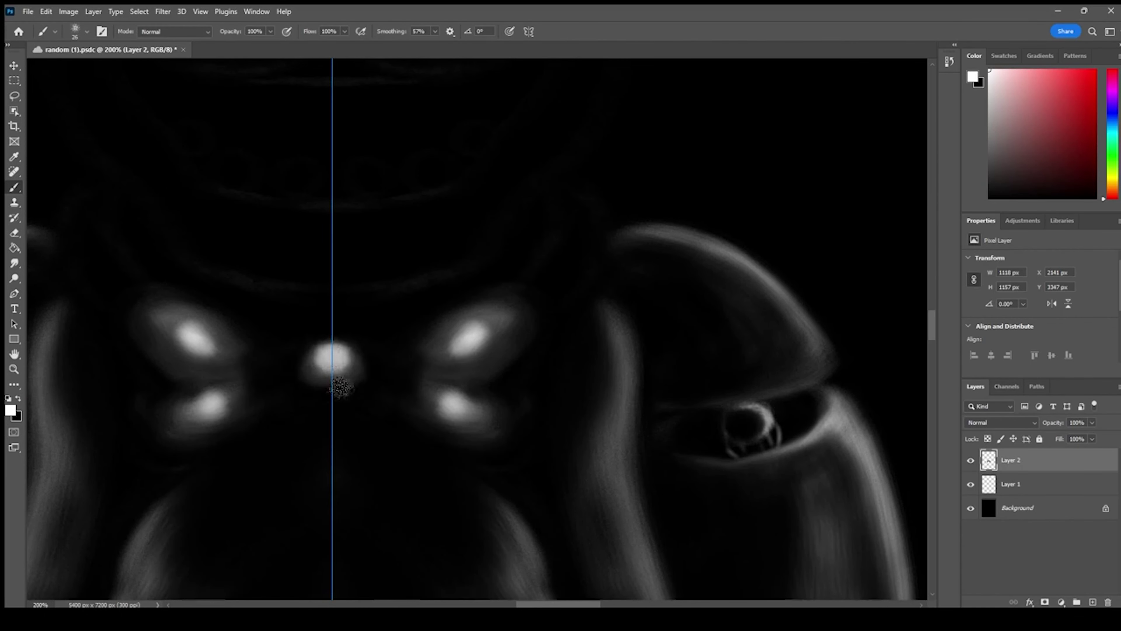
Hide the Layer 1 sketch to check the painted chest without it, and show the layer again
{"action": "left_click", "coordinate": [971, 484]}
{"action": "key", "text": "ctrl+minus"}
{"action": "key", "text": "ctrl+minus"}
{"action": "key", "text": "ctrl+plus"}
{"action": "key", "text": "ctrl+plus"}
{"action": "left_click_drag", "start_coordinate": [677, 438], "coordinate": [722, 372]}
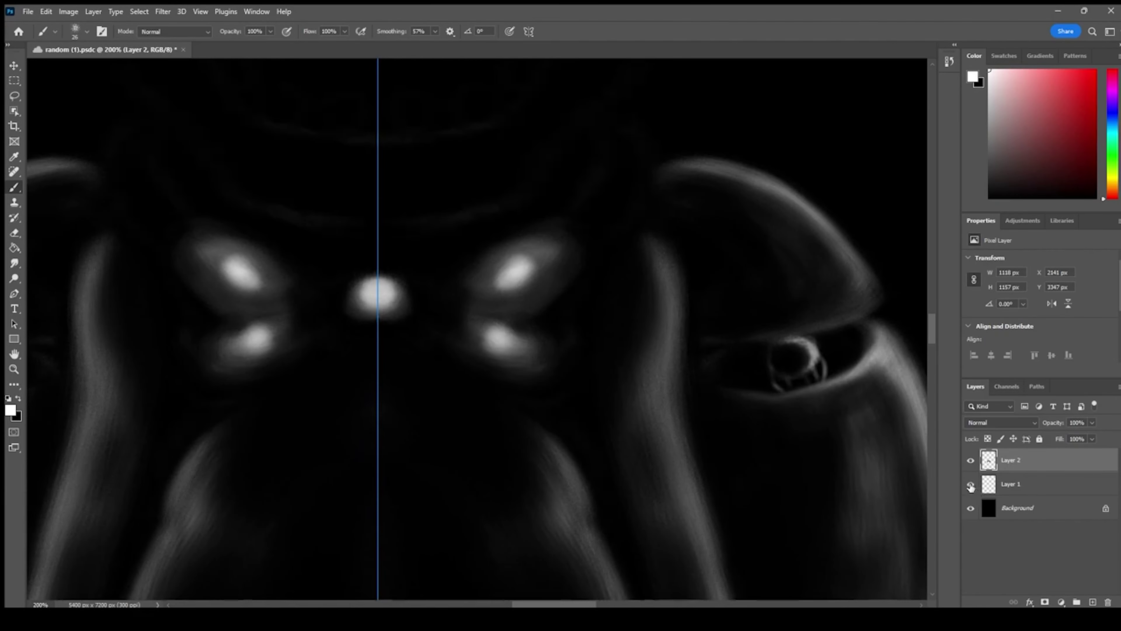
{"action": "left_click", "coordinate": [970, 485]}
Paint soft gray crescents above the shoulders' inner ends, beside the neck, with the 25 px white brush
{"action": "left_click_drag", "start_coordinate": [171, 442], "coordinate": [138, 391]}
{"action": "left_click", "coordinate": [566, 351]}
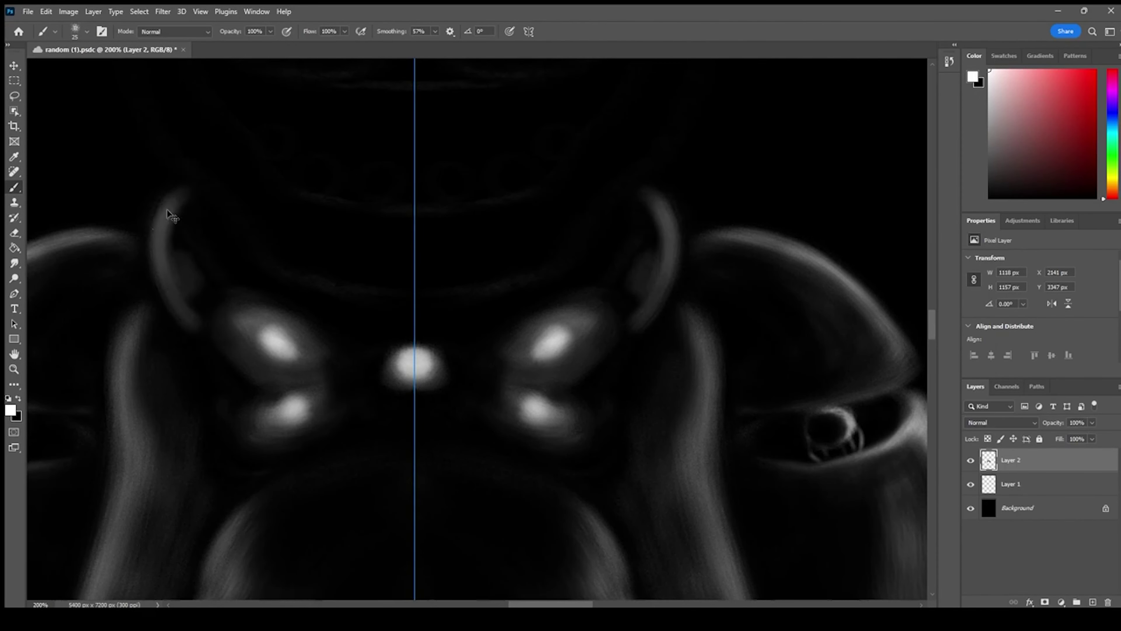
{"action": "key", "text": "ctrl+minus"}
{"action": "key", "text": "ctrl+plus"}
{"action": "key", "text": "ctrl+plus"}
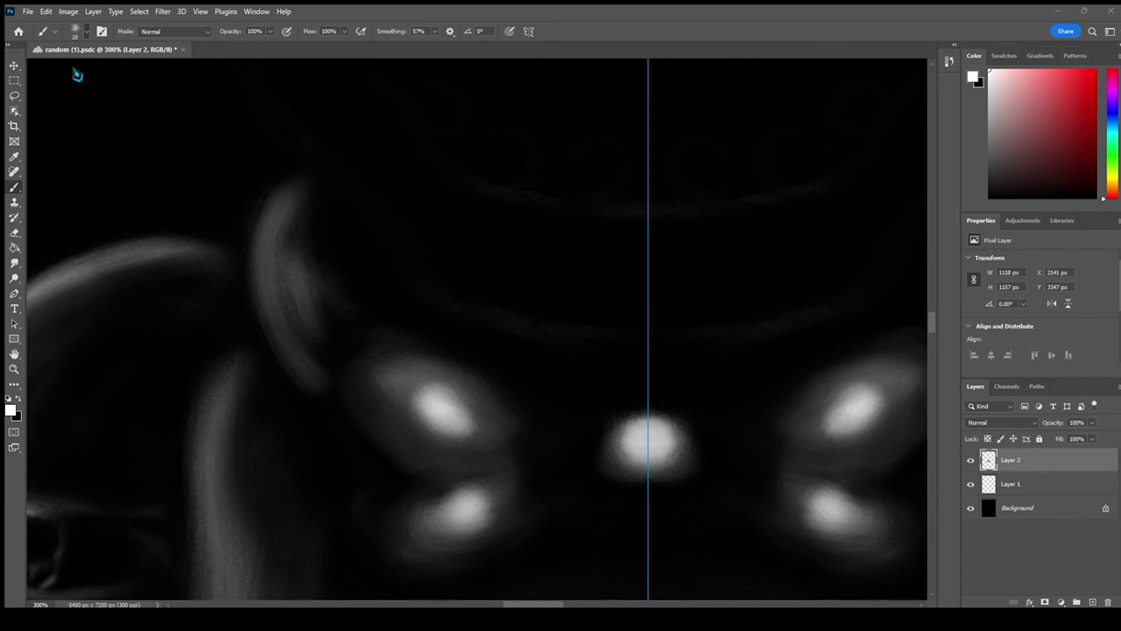
Sharpen the neck crescent's outer edge with the 18 px white brush and save the file
{"action": "key", "text": "["}
{"action": "mouse_move", "coordinate": [285, 185]}
{"action": "left_mouse_down"}
{"action": "mouse_move", "coordinate": [268, 228]}
{"action": "mouse_move", "coordinate": [320, 371]}
{"action": "mouse_move", "coordinate": [292, 404]}
{"action": "mouse_move", "coordinate": [258, 259]}
{"action": "mouse_move", "coordinate": [281, 246]}
{"action": "mouse_move", "coordinate": [352, 419]}
{"action": "left_mouse_up"}
{"action": "key", "text": "ctrl+z"}
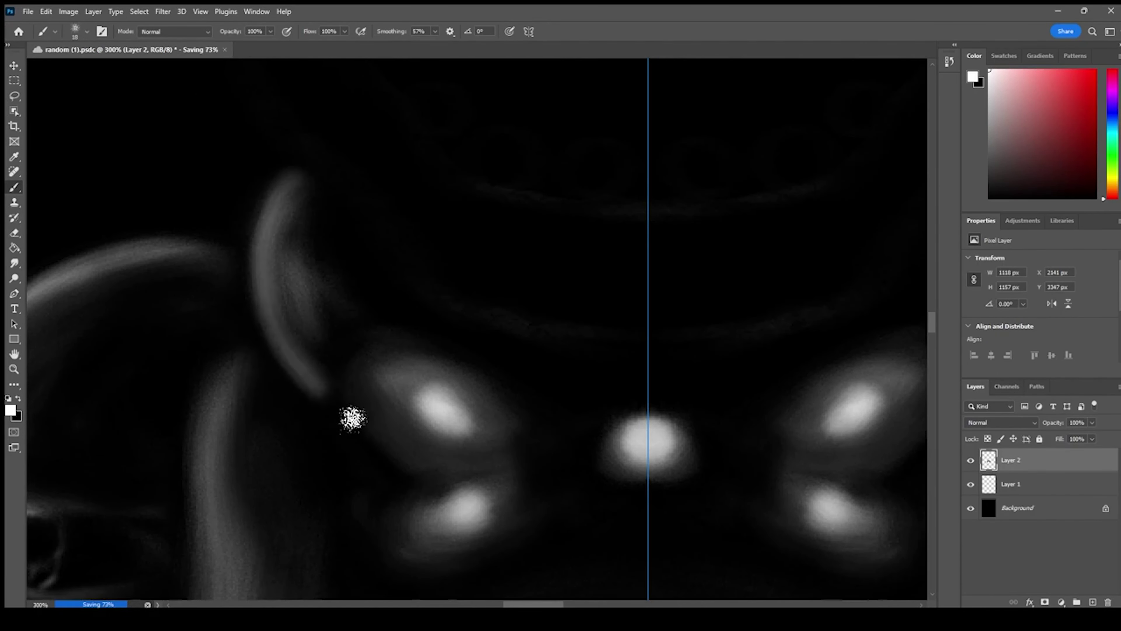
Carve dark hollows into the neck crescent's inner side with the 18 px black brush
{"action": "key", "text": "x"}
{"action": "mouse_move", "coordinate": [290, 351]}
{"action": "left_mouse_down"}
{"action": "mouse_move", "coordinate": [345, 341]}
{"action": "mouse_move", "coordinate": [263, 261]}
{"action": "mouse_move", "coordinate": [273, 276]}
{"action": "mouse_move", "coordinate": [333, 271]}
{"action": "left_mouse_up"}
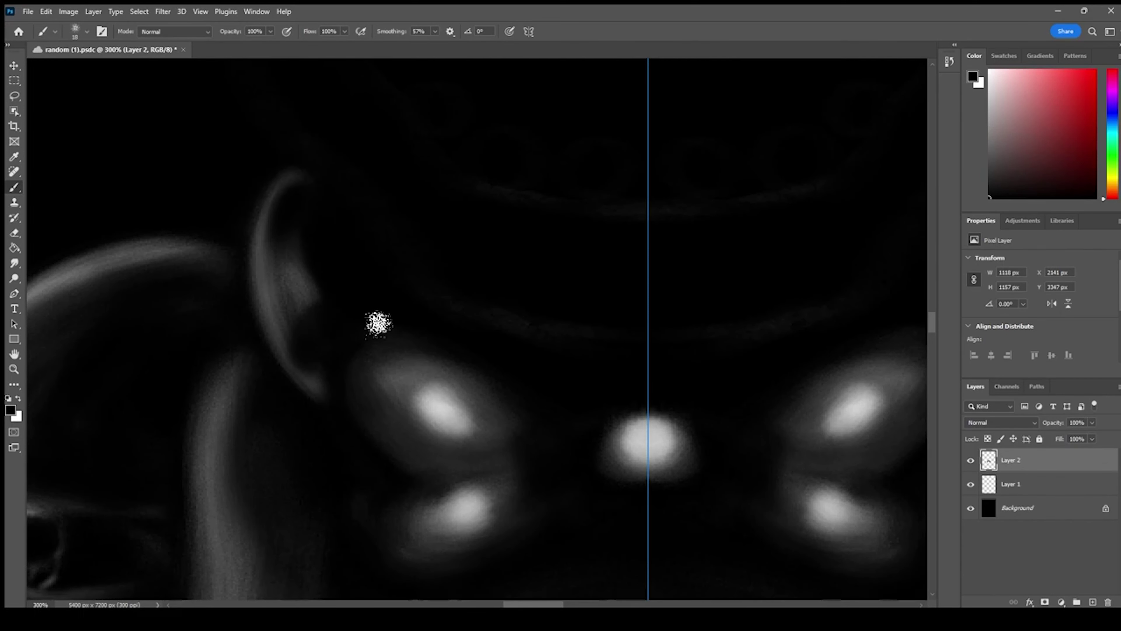
{"action": "left_click_drag", "start_coordinate": [308, 241], "coordinate": [328, 300]}
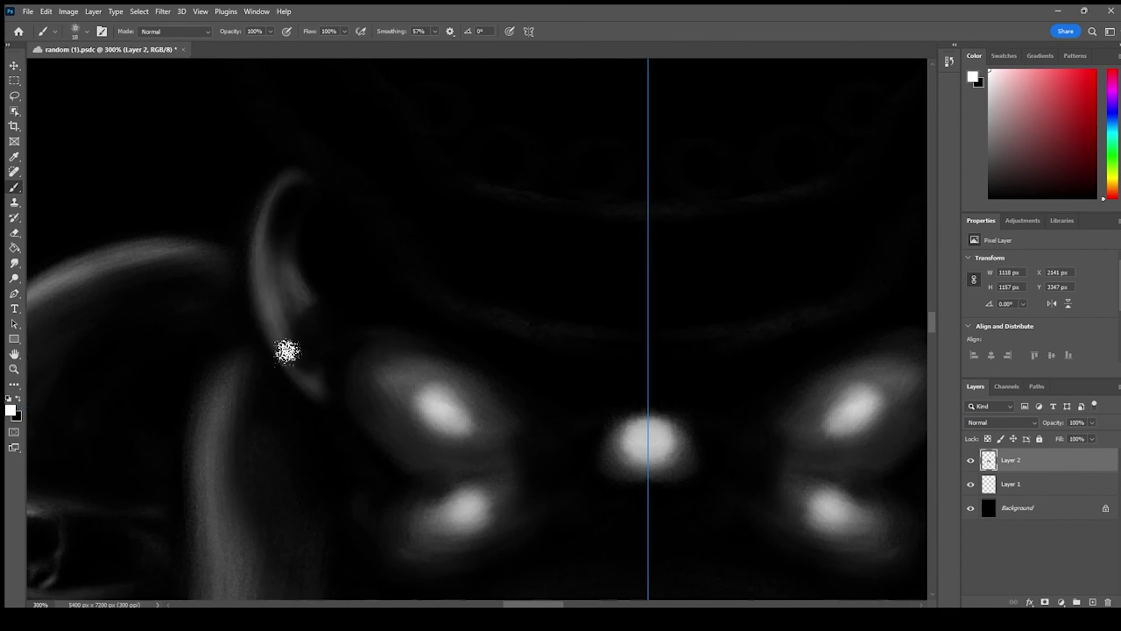
Brighten the neck crescent's lower bend, and darken its inner gaps and the edges of the chest spots with black
{"action": "key", "text": "ctrl+minus"}
{"action": "key", "text": "ctrl+plus"}
{"action": "key", "text": "ctrl+plus"}
{"action": "key", "text": "x"}
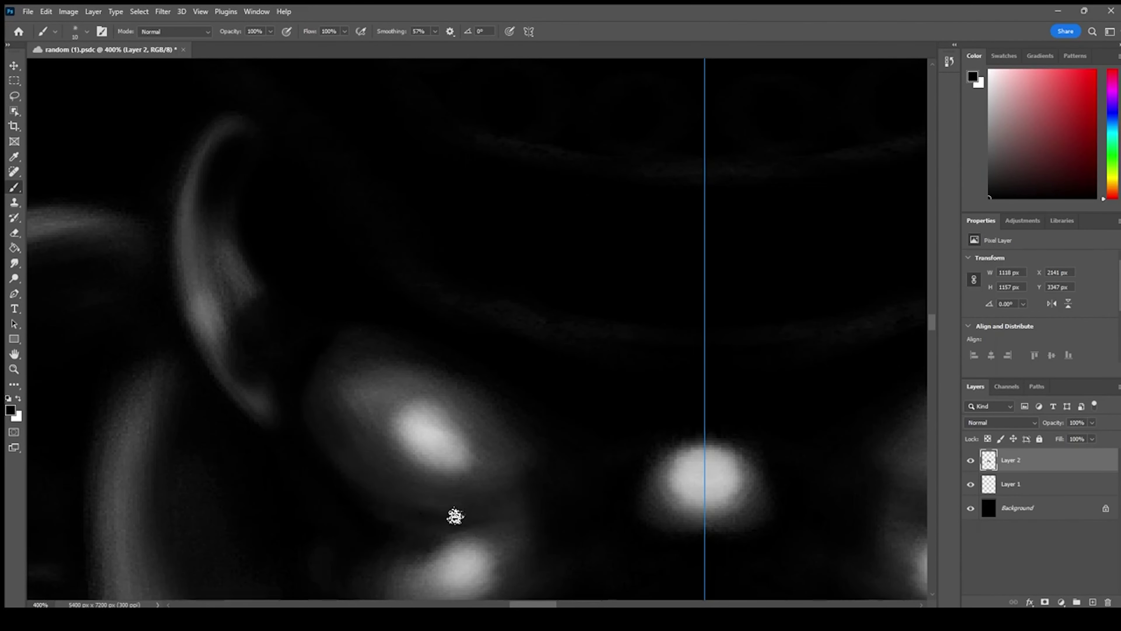
{"action": "scroll", "coordinate": [421, 408], "scroll_direction": "down", "scroll_amount": 5}
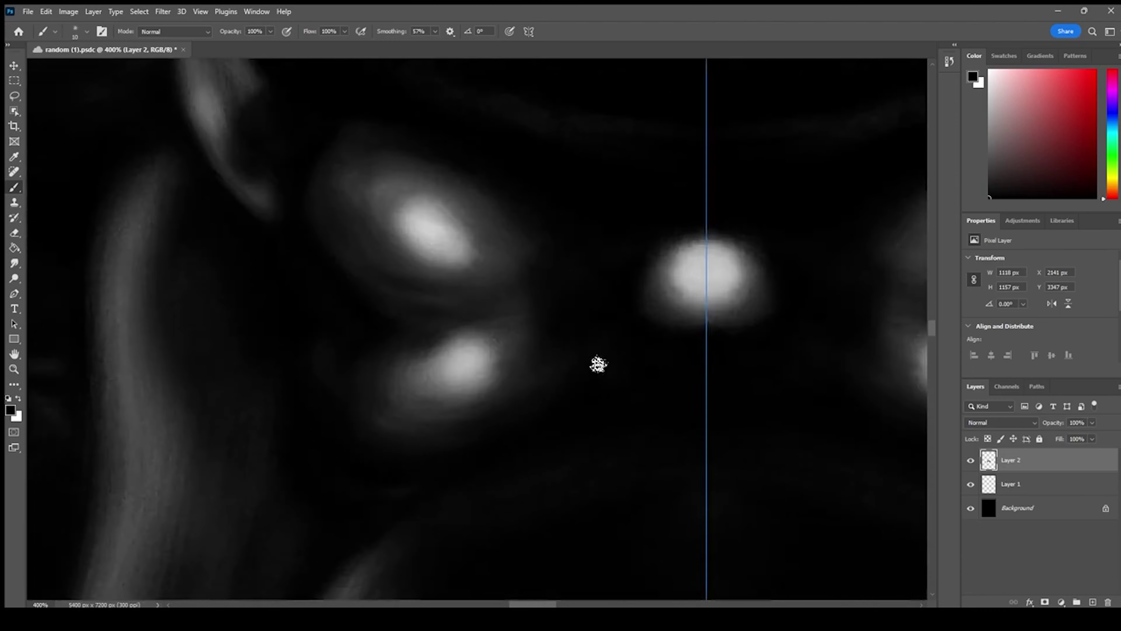
{"action": "scroll", "coordinate": [276, 209], "scroll_direction": "up", "scroll_amount": 4}
{"action": "scroll", "coordinate": [276, 210], "scroll_direction": "left", "scroll_amount": 2}
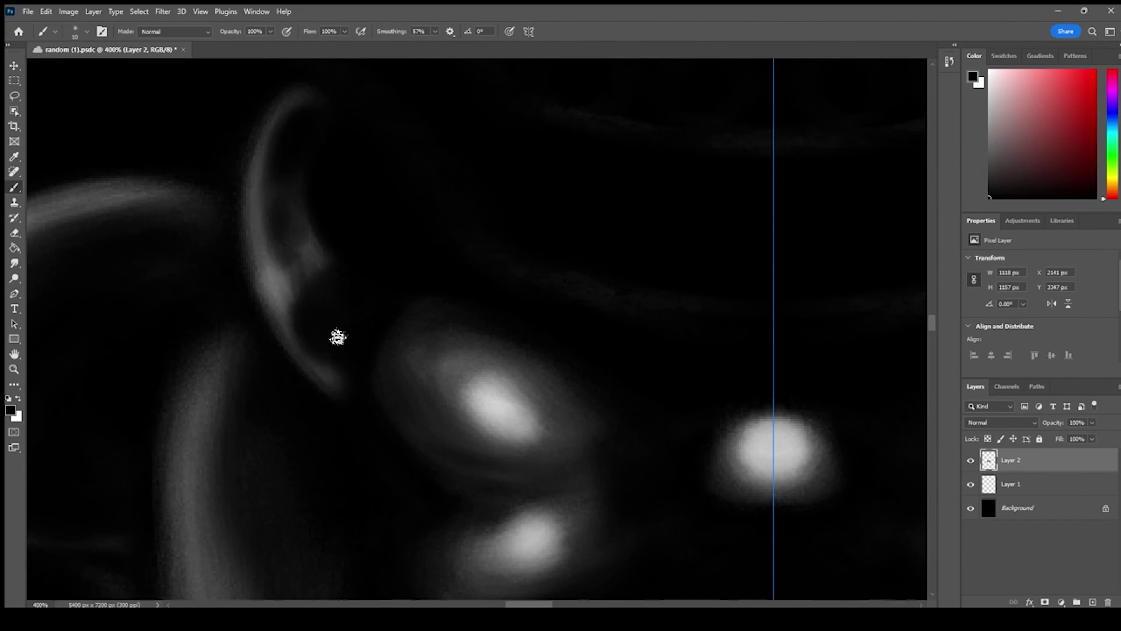
Paint a faint curved line beneath the jaw, above the chest spots, with the white brush
{"action": "key", "text": "ctrl+minus"}
{"action": "key", "text": "ctrl+minus"}
{"action": "key", "text": "ctrl+minus"}
{"action": "key", "text": "ctrl+plus"}
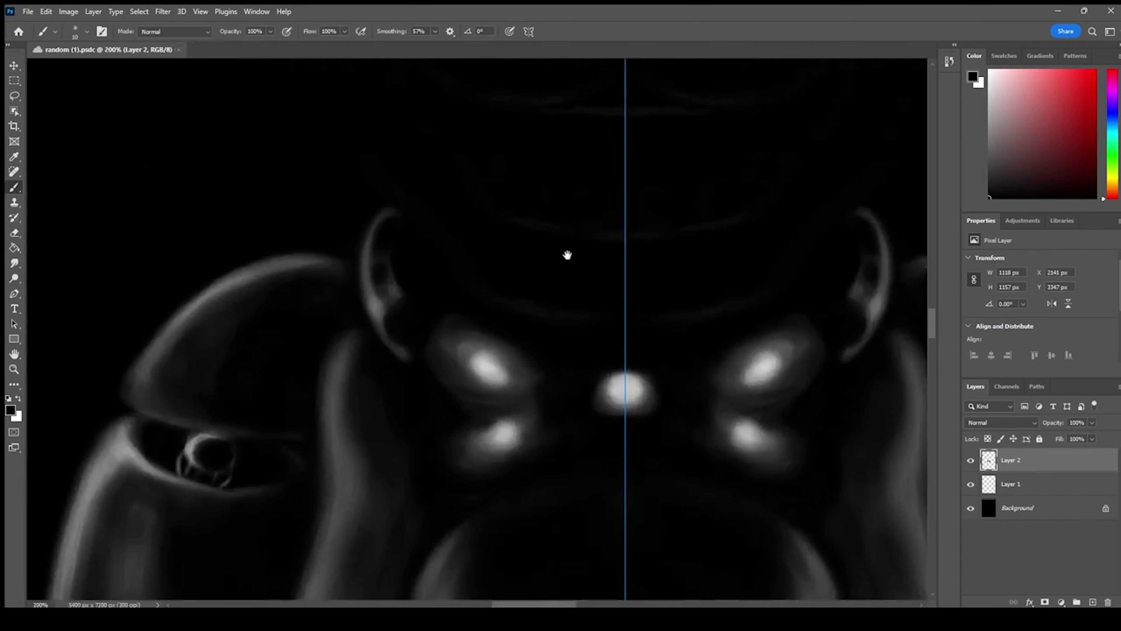
{"action": "left_click_drag", "start_coordinate": [668, 241], "coordinate": [395, 280]}
{"action": "key", "text": "x"}
{"action": "key", "text": "ctrl+plus"}
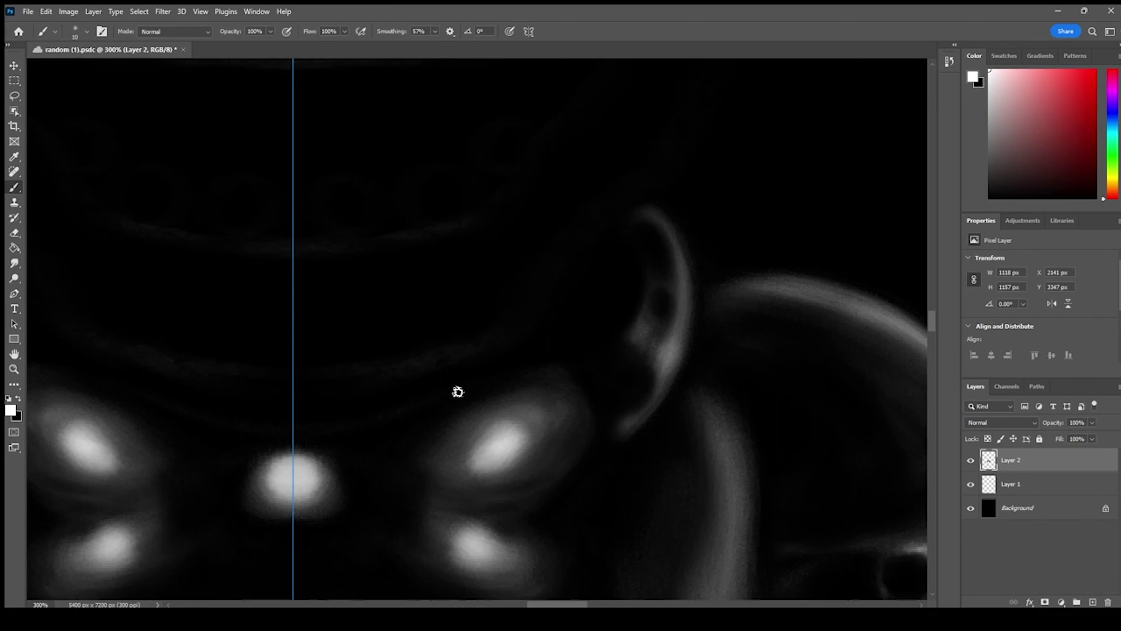
{"action": "left_click_drag", "start_coordinate": [353, 365], "coordinate": [451, 345]}
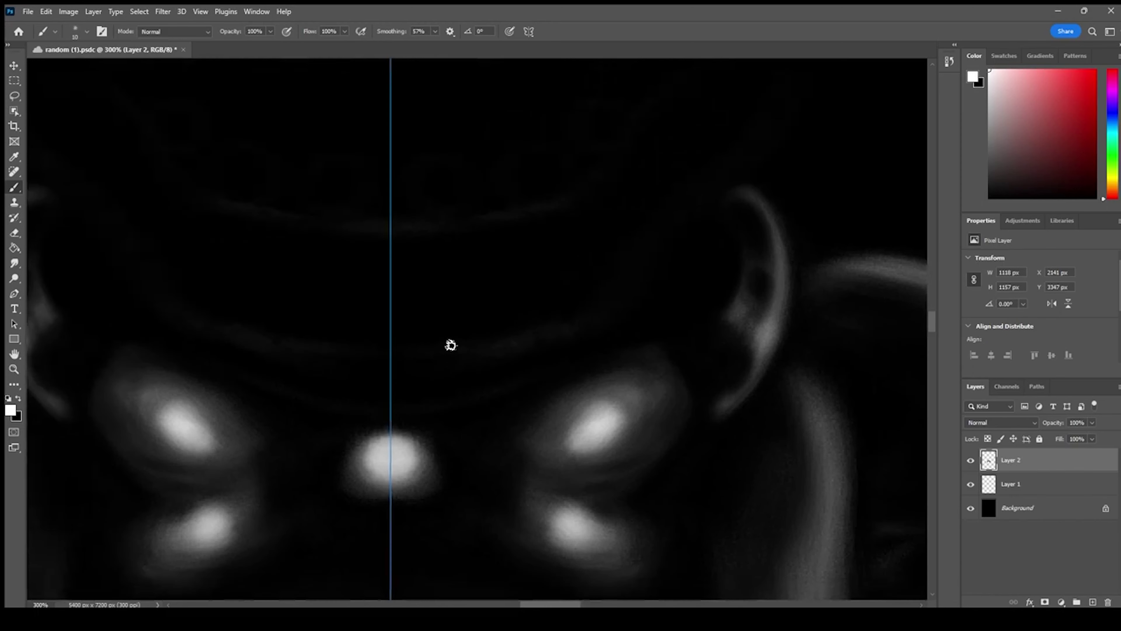
Paint a broad gray band along the lower jaw's curve with the 26 px white brush
{"action": "key", "text": "ctrl+minus"}
{"action": "key", "text": "ctrl+minus"}
{"action": "key", "text": "ctrl+minus"}
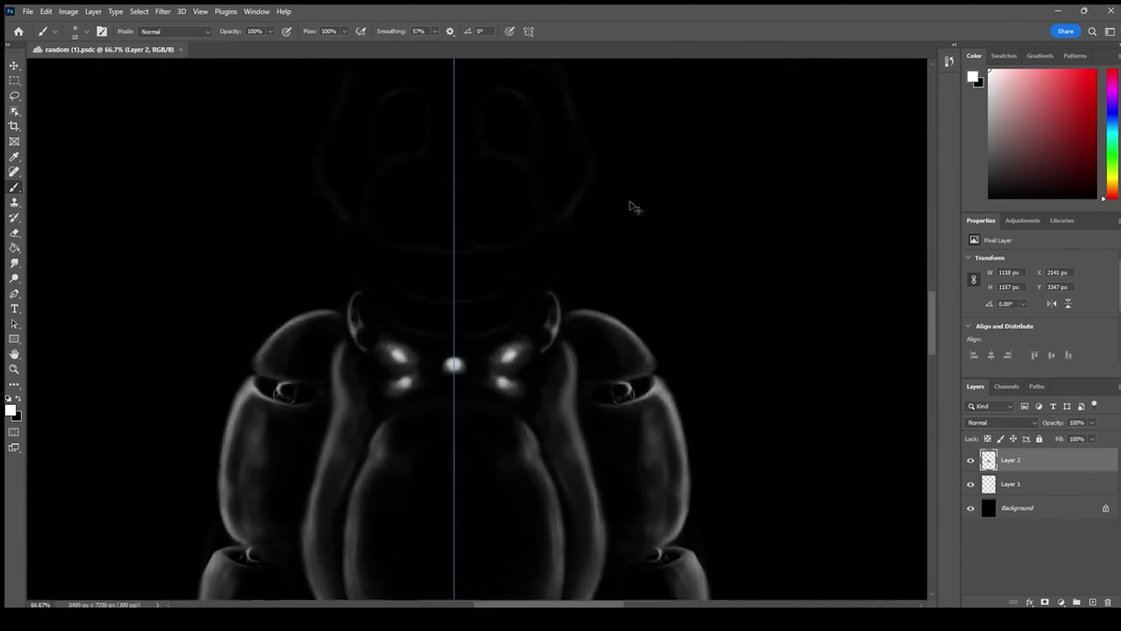
{"action": "key", "text": "ctrl+plus"}
{"action": "key", "text": "ctrl+plus"}
{"action": "left_click", "coordinate": [87, 35]}
{"action": "mouse_move", "coordinate": [420, 375]}
{"action": "left_mouse_down"}
{"action": "mouse_move", "coordinate": [443, 356]}
{"action": "mouse_move", "coordinate": [485, 396]}
{"action": "mouse_move", "coordinate": [393, 351]}
{"action": "mouse_move", "coordinate": [613, 253]}
{"action": "mouse_move", "coordinate": [654, 178]}
{"action": "left_mouse_up"}
{"action": "key", "text": "ctrl+z"}
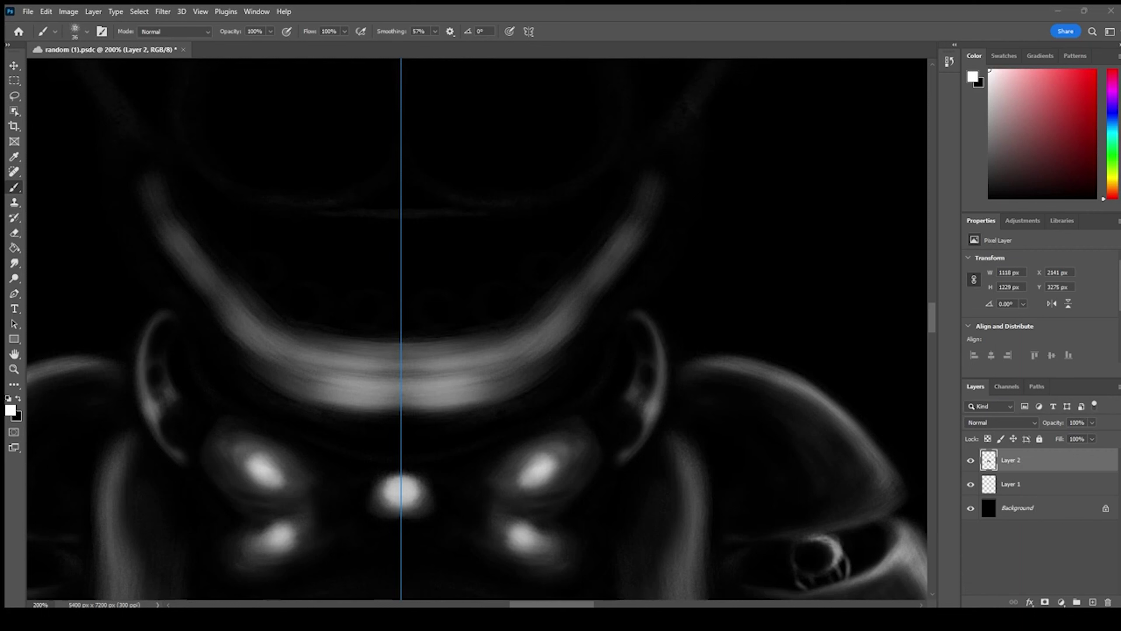
Brighten the lower jaw band's middle and extend the band up the sides of the head
{"action": "mouse_move", "coordinate": [451, 335]}
{"action": "left_mouse_down"}
{"action": "mouse_move", "coordinate": [521, 351]}
{"action": "mouse_move", "coordinate": [486, 398]}
{"action": "left_mouse_up"}
{"action": "mouse_move", "coordinate": [654, 190]}
{"action": "left_mouse_down"}
{"action": "mouse_move", "coordinate": [667, 164]}
{"action": "mouse_move", "coordinate": [633, 261]}
{"action": "mouse_move", "coordinate": [538, 351]}
{"action": "mouse_move", "coordinate": [460, 402]}
{"action": "left_mouse_up"}
{"action": "key", "text": "ctrl+plus"}
{"action": "mouse_move", "coordinate": [528, 218]}
{"action": "left_mouse_down"}
{"action": "mouse_move", "coordinate": [510, 331]}
{"action": "mouse_move", "coordinate": [350, 191]}
{"action": "left_mouse_up"}
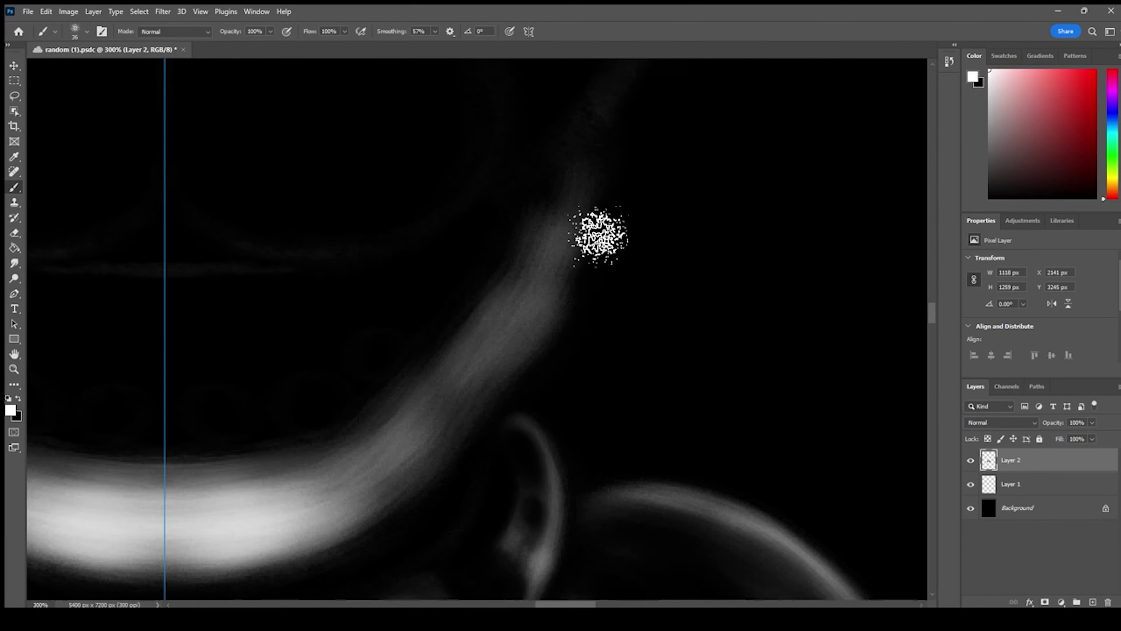
{"action": "mouse_move", "coordinate": [589, 204]}
{"action": "left_mouse_down"}
{"action": "mouse_move", "coordinate": [569, 263]}
{"action": "mouse_move", "coordinate": [466, 357]}
{"action": "mouse_move", "coordinate": [413, 463]}
{"action": "mouse_move", "coordinate": [353, 472]}
{"action": "left_mouse_up"}
{"action": "left_click_drag", "start_coordinate": [249, 512], "coordinate": [381, 361]}
{"action": "left_click_drag", "start_coordinate": [326, 393], "coordinate": [523, 345]}
Carve a darker groove into the jaw band's upper side ends with a 23 px black brush, keeping both edges bright
{"action": "left_click", "coordinate": [18, 399]}
{"action": "key", "text": "bracketleft"}
{"action": "key", "text": "bracketleft"}
{"action": "left_click_drag", "start_coordinate": [321, 333], "coordinate": [508, 278]}
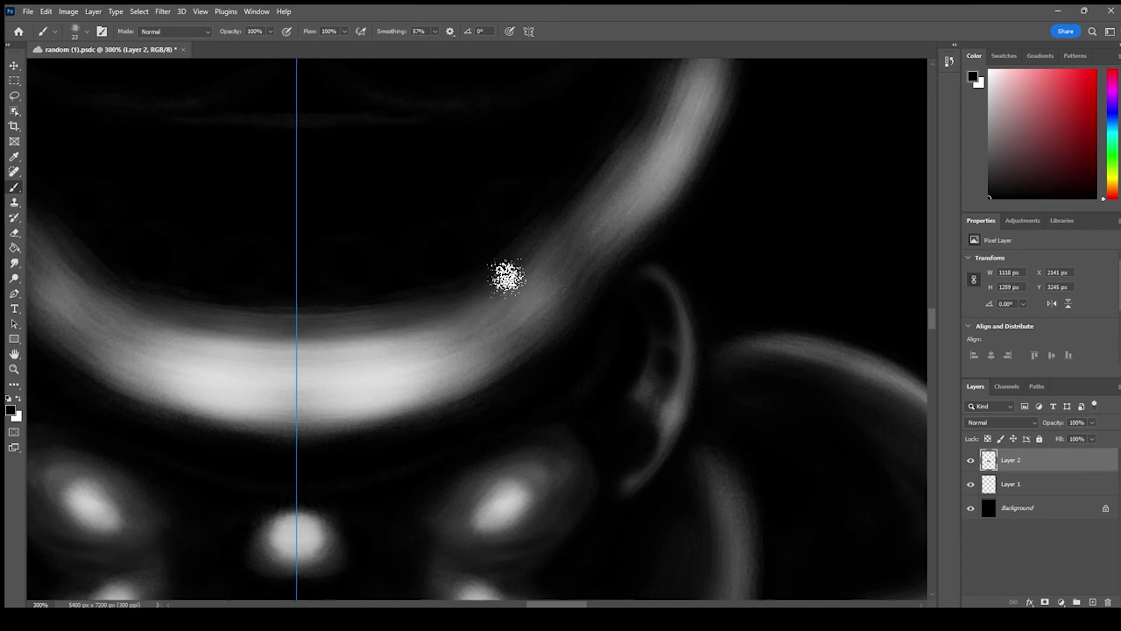
{"action": "mouse_move", "coordinate": [556, 204]}
{"action": "left_mouse_down"}
{"action": "mouse_move", "coordinate": [494, 314]}
{"action": "mouse_move", "coordinate": [575, 193]}
{"action": "mouse_move", "coordinate": [506, 175]}
{"action": "mouse_move", "coordinate": [593, 293]}
{"action": "mouse_move", "coordinate": [620, 224]}
{"action": "left_mouse_up"}
{"action": "key", "text": "ctrl+z"}
{"action": "mouse_move", "coordinate": [646, 173]}
{"action": "left_mouse_down"}
{"action": "mouse_move", "coordinate": [628, 236]}
{"action": "mouse_move", "coordinate": [624, 163]}
{"action": "mouse_move", "coordinate": [548, 274]}
{"action": "left_mouse_up"}
Hide Layer 1 and erase the soft gray spill along the inner edge of the lower jaw band
{"action": "key", "text": "e"}
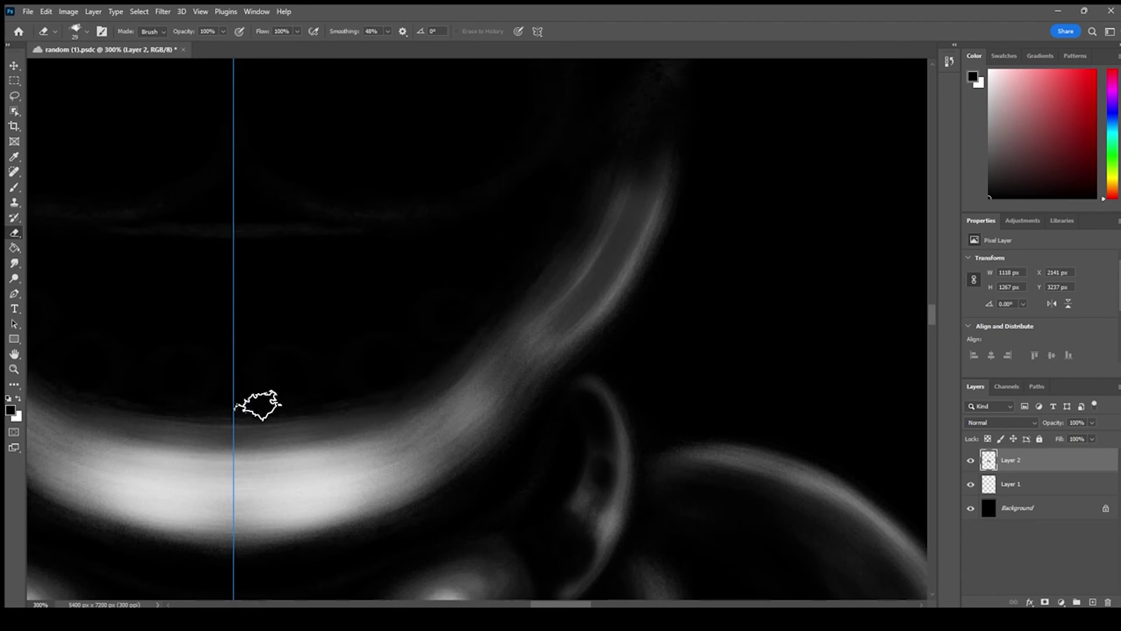
{"action": "left_click_drag", "start_coordinate": [310, 359], "coordinate": [397, 334]}
{"action": "left_click_drag", "start_coordinate": [368, 381], "coordinate": [415, 379]}
{"action": "key", "text": "ctrl+z"}
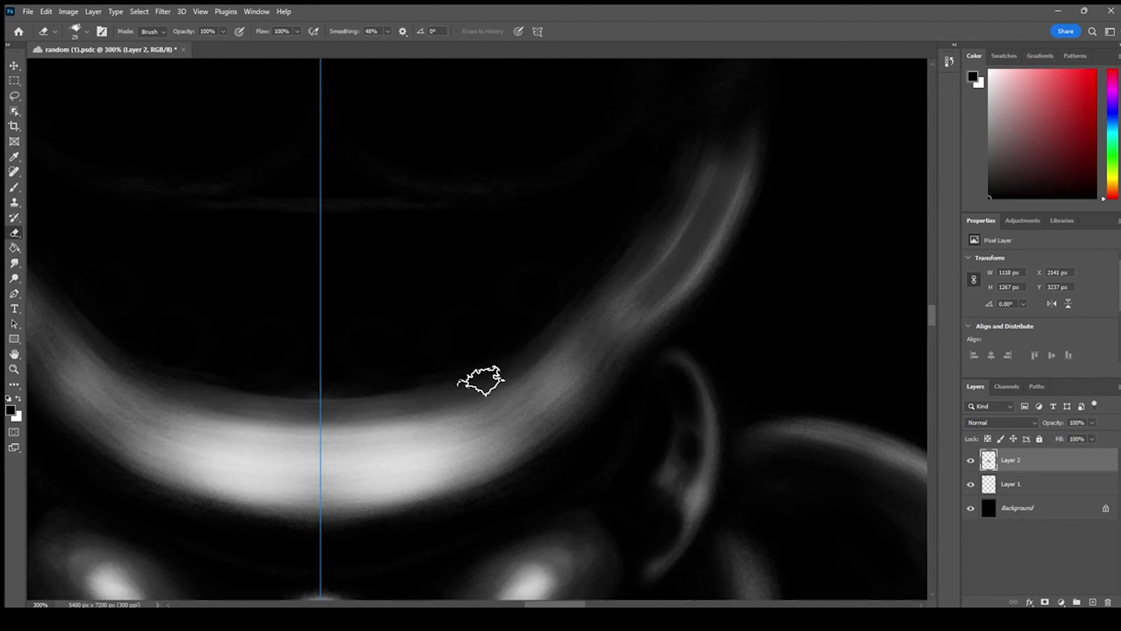
{"action": "key", "text": "b"}
{"action": "left_click", "coordinate": [971, 484]}
{"action": "key", "text": "e"}
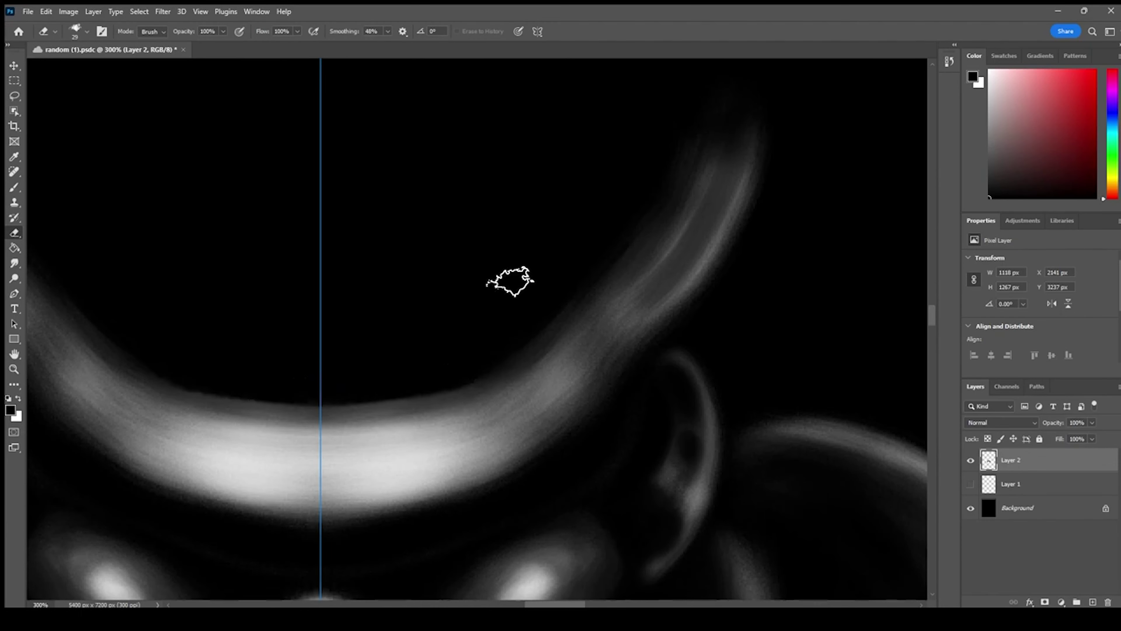
{"action": "mouse_move", "coordinate": [510, 281]}
{"action": "left_mouse_down"}
{"action": "mouse_move", "coordinate": [375, 400]}
{"action": "mouse_move", "coordinate": [436, 323]}
{"action": "left_mouse_up"}
Paint dark grooves through the middle of the lower jaw band and toward its bends with the 23 px black brush
{"action": "key", "text": "b"}
{"action": "mouse_move", "coordinate": [253, 464]}
{"action": "left_mouse_down"}
{"action": "mouse_move", "coordinate": [370, 450]}
{"action": "mouse_move", "coordinate": [246, 473]}
{"action": "mouse_move", "coordinate": [367, 453]}
{"action": "mouse_move", "coordinate": [261, 475]}
{"action": "mouse_move", "coordinate": [317, 466]}
{"action": "left_mouse_up"}
{"action": "key", "text": "ctrl+z"}
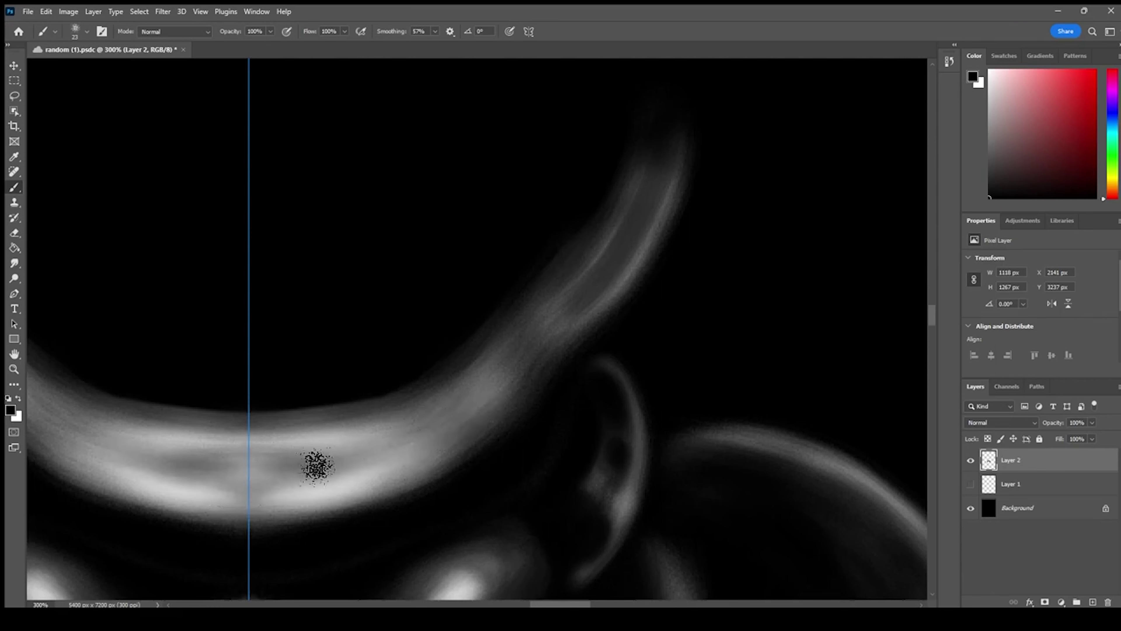
{"action": "mouse_move", "coordinate": [406, 457]}
{"action": "left_mouse_down"}
{"action": "mouse_move", "coordinate": [291, 484]}
{"action": "mouse_move", "coordinate": [381, 451]}
{"action": "mouse_move", "coordinate": [498, 375]}
{"action": "mouse_move", "coordinate": [435, 468]}
{"action": "left_mouse_up"}
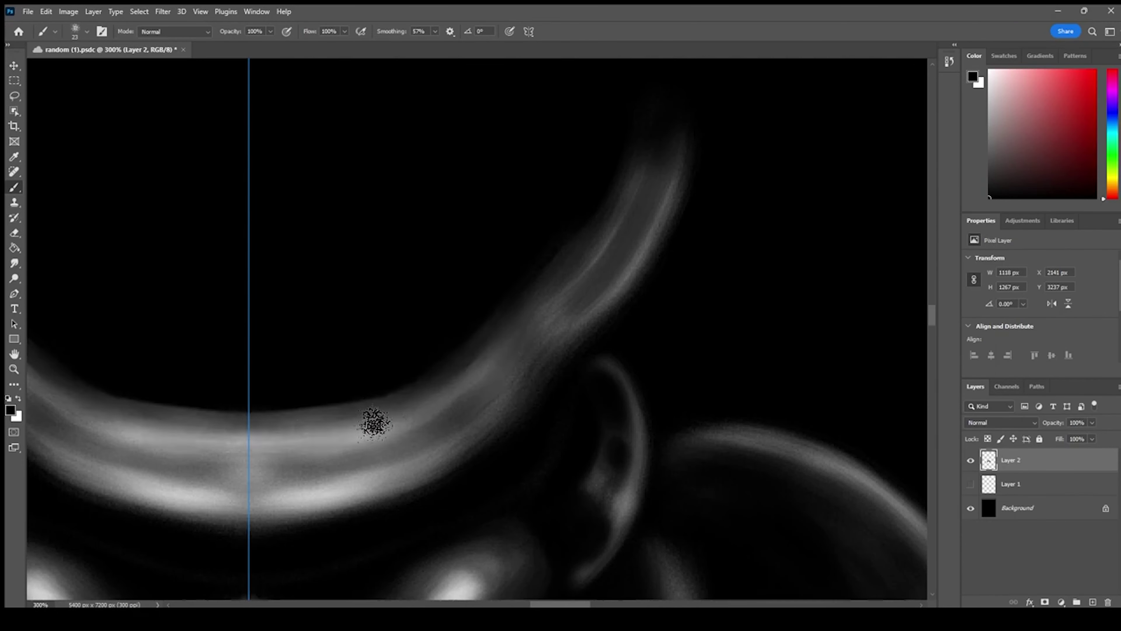
{"action": "mouse_move", "coordinate": [242, 384]}
{"action": "left_mouse_down"}
{"action": "mouse_move", "coordinate": [393, 413]}
{"action": "mouse_move", "coordinate": [300, 426]}
{"action": "mouse_move", "coordinate": [419, 425]}
{"action": "mouse_move", "coordinate": [250, 495]}
{"action": "mouse_move", "coordinate": [571, 333]}
{"action": "mouse_move", "coordinate": [506, 436]}
{"action": "left_mouse_up"}
Deepen the jaw band's grooves and dim its rims and side ends with black, saving the file
{"action": "key", "text": "x"}
{"action": "key", "text": "ctrl+minus"}
{"action": "key", "text": "ctrl+minus"}
{"action": "key", "text": "ctrl+plus"}
{"action": "key", "text": "ctrl+plus"}
{"action": "left_click_drag", "start_coordinate": [444, 459], "coordinate": [511, 368]}
{"action": "key", "text": "x"}
{"action": "mouse_move", "coordinate": [384, 495]}
{"action": "left_mouse_down"}
{"action": "mouse_move", "coordinate": [221, 526]}
{"action": "mouse_move", "coordinate": [303, 500]}
{"action": "mouse_move", "coordinate": [250, 506]}
{"action": "mouse_move", "coordinate": [445, 458]}
{"action": "mouse_move", "coordinate": [445, 400]}
{"action": "mouse_move", "coordinate": [417, 373]}
{"action": "mouse_move", "coordinate": [263, 426]}
{"action": "mouse_move", "coordinate": [453, 463]}
{"action": "left_mouse_up"}
{"action": "key", "text": "ctrl+z"}
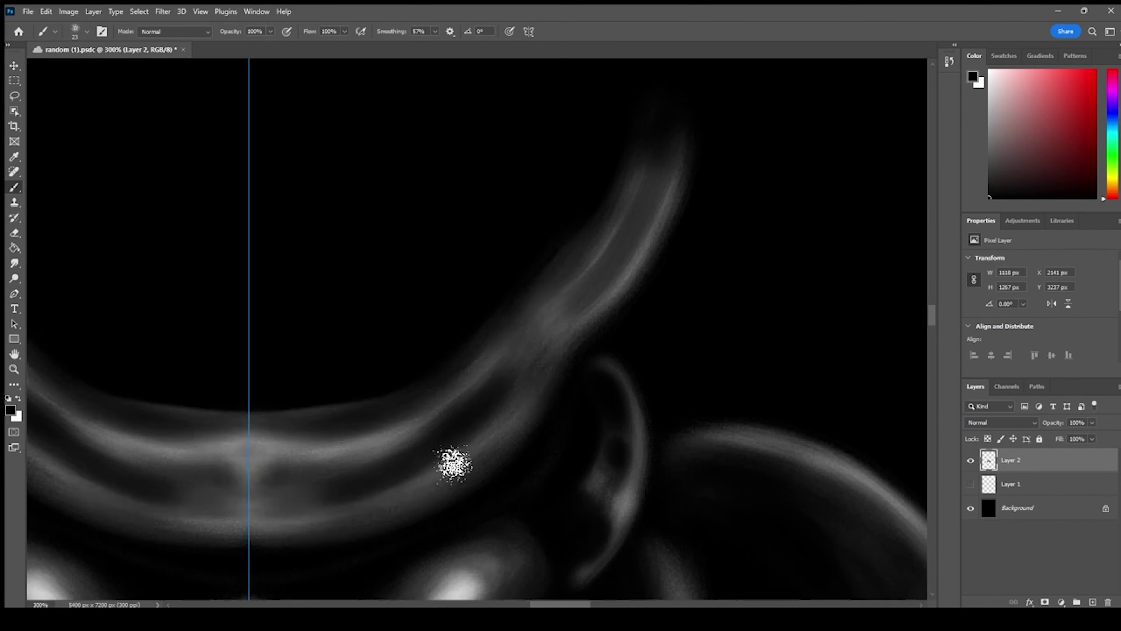
{"action": "mouse_move", "coordinate": [672, 182]}
{"action": "left_mouse_down"}
{"action": "mouse_move", "coordinate": [468, 338]}
{"action": "mouse_move", "coordinate": [300, 529]}
{"action": "left_mouse_up"}
{"action": "key", "text": "ctrl+s"}
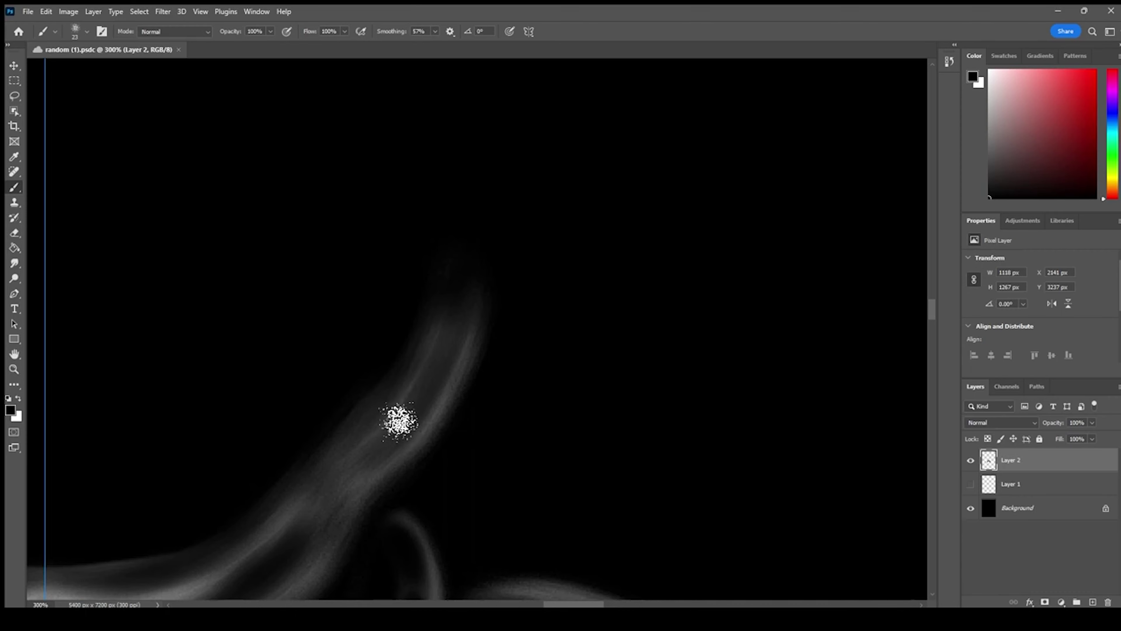
{"action": "left_click_drag", "start_coordinate": [474, 312], "coordinate": [262, 579]}
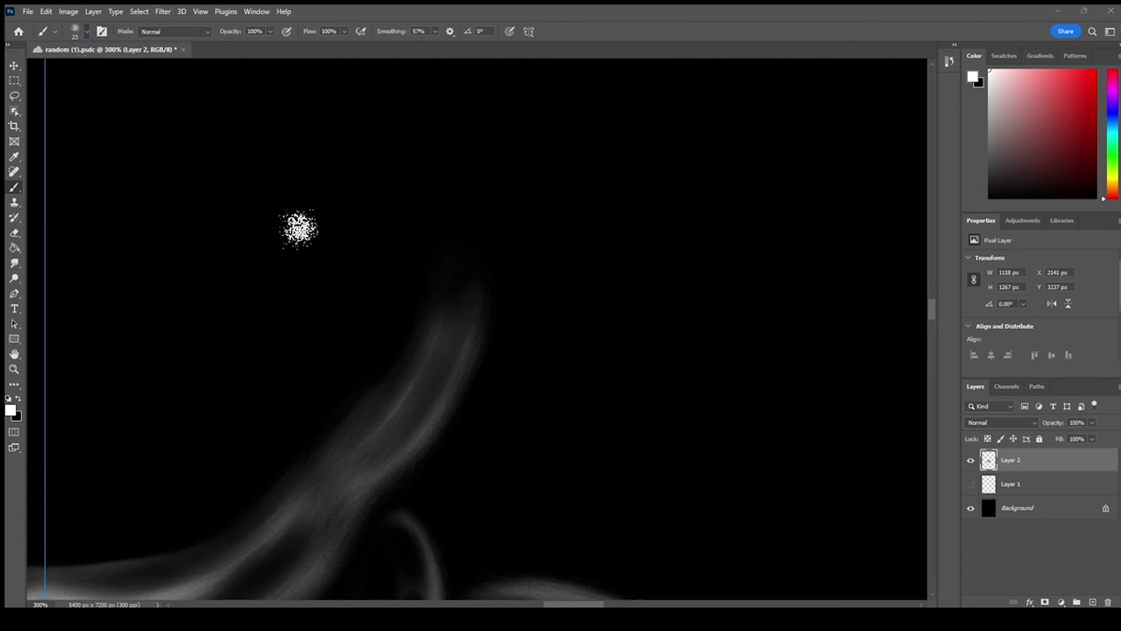
Brighten the jaw band's outer rim from the side tips to the bottom with an 18 px white brush
{"action": "left_click_drag", "start_coordinate": [486, 287], "coordinate": [434, 401]}
{"action": "mouse_move", "coordinate": [471, 306]}
{"action": "left_mouse_down"}
{"action": "mouse_move", "coordinate": [465, 401]}
{"action": "mouse_move", "coordinate": [348, 481]}
{"action": "left_mouse_up"}
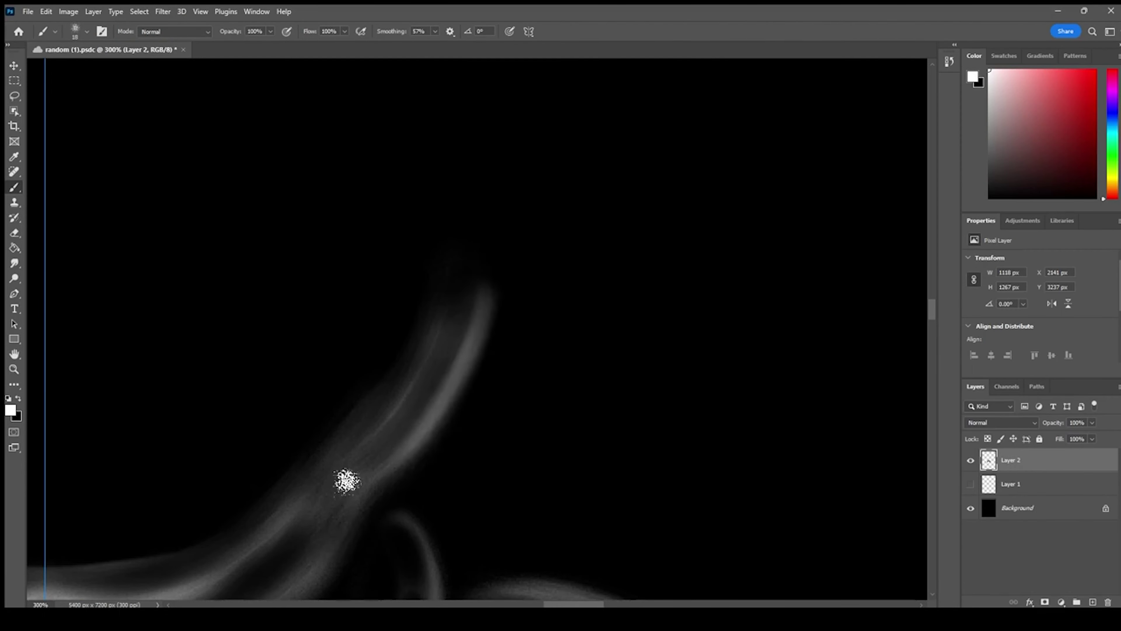
{"action": "left_click_drag", "start_coordinate": [423, 453], "coordinate": [546, 304]}
{"action": "mouse_move", "coordinate": [498, 326]}
{"action": "left_mouse_down"}
{"action": "mouse_move", "coordinate": [476, 388]}
{"action": "mouse_move", "coordinate": [305, 519]}
{"action": "left_mouse_up"}
{"action": "mouse_move", "coordinate": [177, 541]}
{"action": "left_mouse_down"}
{"action": "mouse_move", "coordinate": [340, 488]}
{"action": "mouse_move", "coordinate": [324, 526]}
{"action": "mouse_move", "coordinate": [469, 383]}
{"action": "mouse_move", "coordinate": [492, 336]}
{"action": "left_mouse_up"}
{"action": "key", "text": "ctrl+z"}
{"action": "key", "text": "ctrl+z"}
{"action": "left_click_drag", "start_coordinate": [181, 548], "coordinate": [409, 476]}
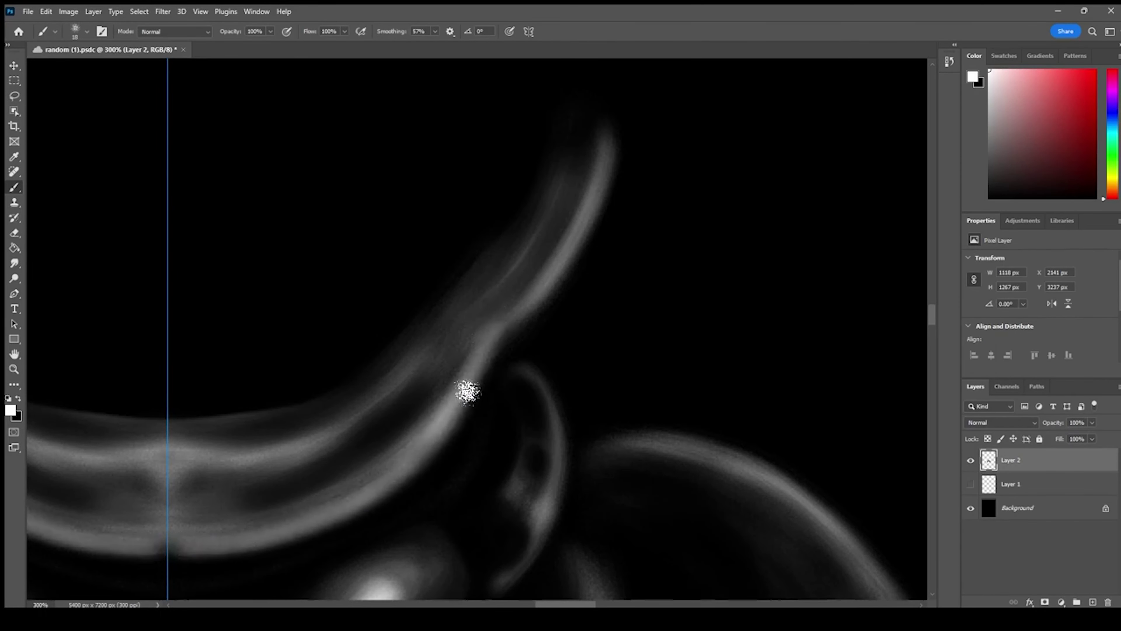
Darken the jaw band inside the bright outer rim with the 18 px black brush, and save the file
{"action": "left_click", "coordinate": [18, 399]}
{"action": "mouse_move", "coordinate": [181, 544]}
{"action": "left_mouse_down"}
{"action": "mouse_move", "coordinate": [466, 390]}
{"action": "mouse_move", "coordinate": [480, 354]}
{"action": "left_mouse_up"}
{"action": "left_click_drag", "start_coordinate": [408, 463], "coordinate": [609, 129]}
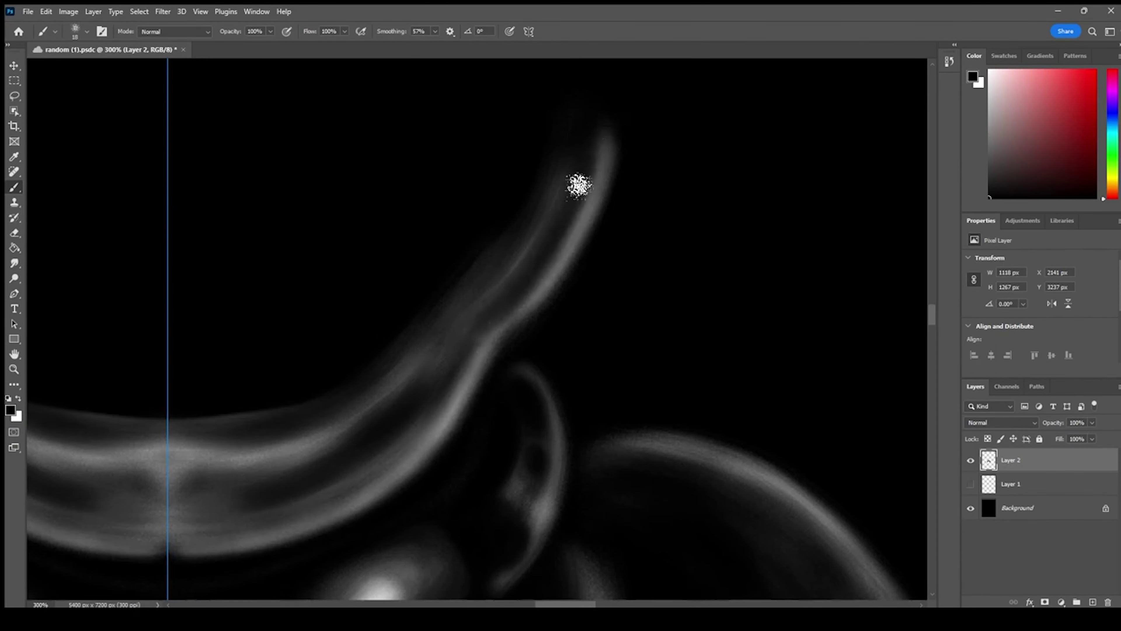
{"action": "key", "text": "ctrl+minus"}
{"action": "key", "text": "ctrl+minus"}
{"action": "key", "text": "ctrl+minus"}
{"action": "key", "text": "ctrl+plus"}
{"action": "key", "text": "ctrl+plus"}
{"action": "key", "text": "ctrl+s"}
Lock Layer 2's transparent pixels to shade the jaw band's inner side with a 62 px black brush, and show Layer 1 again
{"action": "left_click", "coordinate": [988, 439]}
{"action": "mouse_move", "coordinate": [267, 444]}
{"action": "left_mouse_down"}
{"action": "mouse_move", "coordinate": [541, 187]}
{"action": "mouse_move", "coordinate": [481, 334]}
{"action": "left_mouse_up"}
{"action": "key", "text": "ctrl+z"}
{"action": "left_click", "coordinate": [971, 485]}
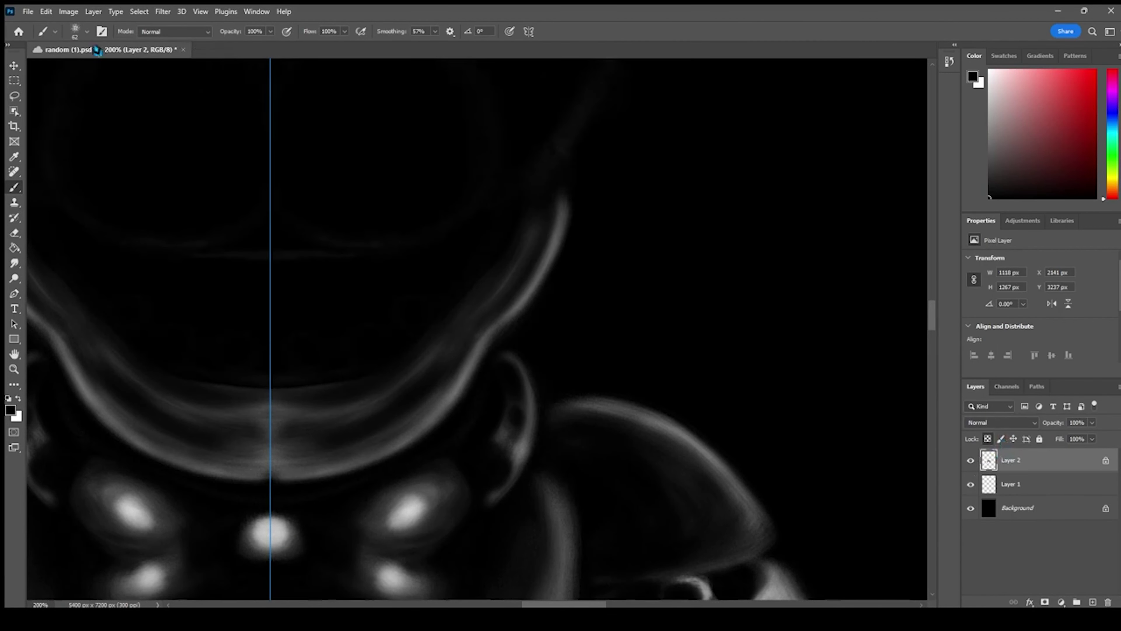
Paint a row of three round white teeth on each side of the mouth, with faint gray gaps between them
{"action": "key", "text": "ctrl+plus"}
{"action": "left_click", "coordinate": [18, 398]}
{"action": "left_click_drag", "start_coordinate": [189, 270], "coordinate": [398, 261]}
{"action": "key", "text": "ctrl+plus"}
{"action": "mouse_move", "coordinate": [415, 353]}
{"action": "left_mouse_down"}
{"action": "mouse_move", "coordinate": [389, 345]}
{"action": "mouse_move", "coordinate": [429, 343]}
{"action": "mouse_move", "coordinate": [422, 354]}
{"action": "left_mouse_up"}
{"action": "mouse_move", "coordinate": [539, 340]}
{"action": "left_mouse_down"}
{"action": "mouse_move", "coordinate": [549, 359]}
{"action": "mouse_move", "coordinate": [423, 461]}
{"action": "left_mouse_up"}
{"action": "mouse_move", "coordinate": [520, 353]}
{"action": "left_mouse_down"}
{"action": "mouse_move", "coordinate": [516, 373]}
{"action": "mouse_move", "coordinate": [519, 362]}
{"action": "left_mouse_up"}
{"action": "left_click_drag", "start_coordinate": [367, 425], "coordinate": [420, 365]}
{"action": "left_click_drag", "start_coordinate": [290, 398], "coordinate": [281, 413]}
{"action": "left_click_drag", "start_coordinate": [420, 401], "coordinate": [409, 408]}
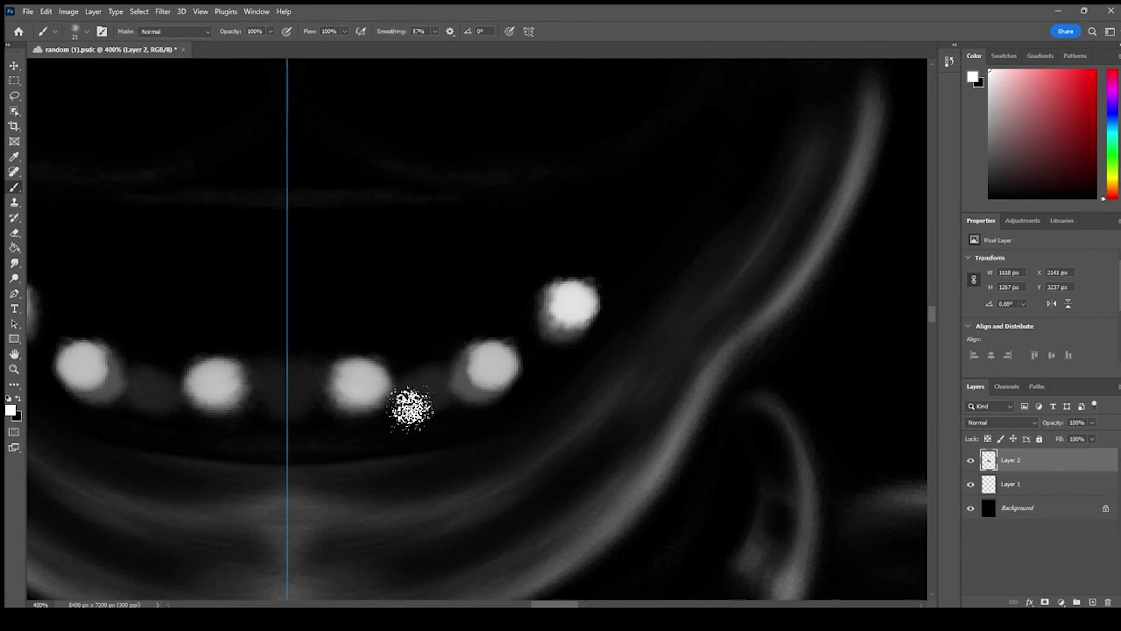
Shade the gums around and above the teeth in faint gray with 15 px and 37 px brushes, and darken their upper area with black
{"action": "key", "text": "]"}
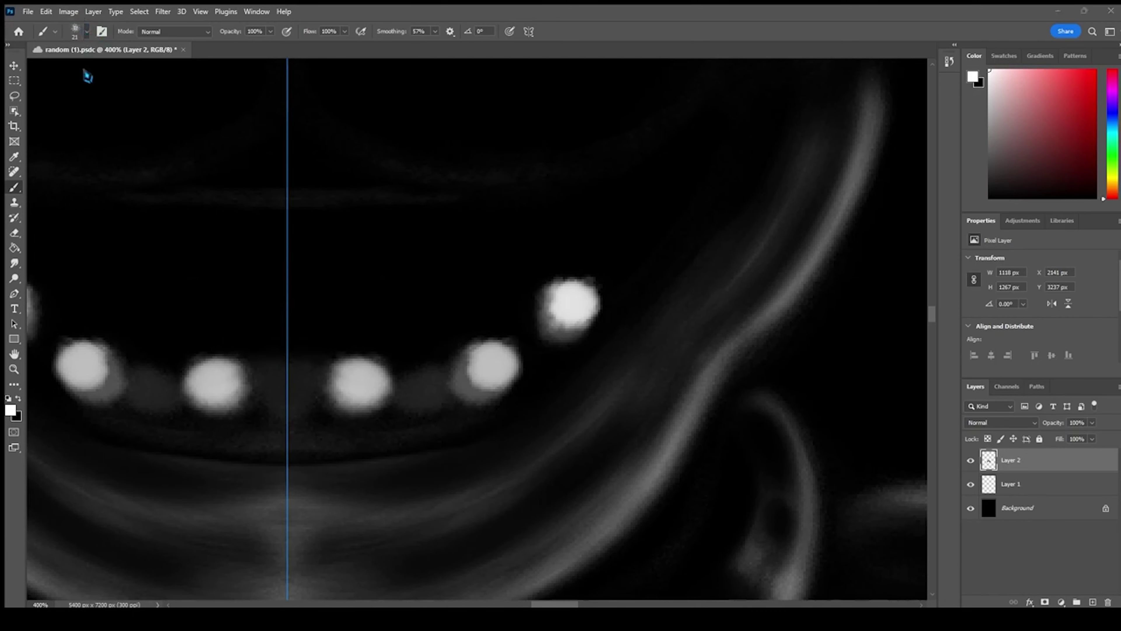
{"action": "key", "text": "bracketleft"}
{"action": "scroll", "coordinate": [425, 426], "scroll_direction": "up", "scroll_amount": 3}
{"action": "scroll", "coordinate": [426, 426], "scroll_direction": "right", "scroll_amount": 2}
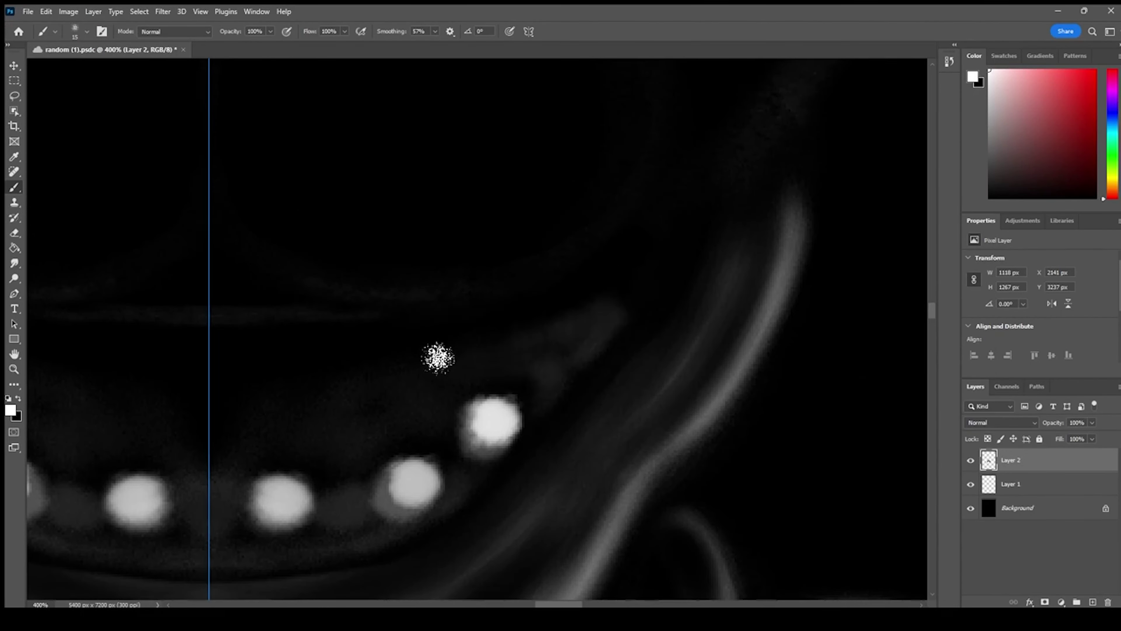
{"action": "key", "text": "bracketright"}
{"action": "key", "text": "bracketright"}
{"action": "key", "text": "bracketright"}
{"action": "key", "text": "bracketright"}
{"action": "left_click_drag", "start_coordinate": [240, 458], "coordinate": [518, 378]}
{"action": "left_click_drag", "start_coordinate": [212, 409], "coordinate": [361, 350]}
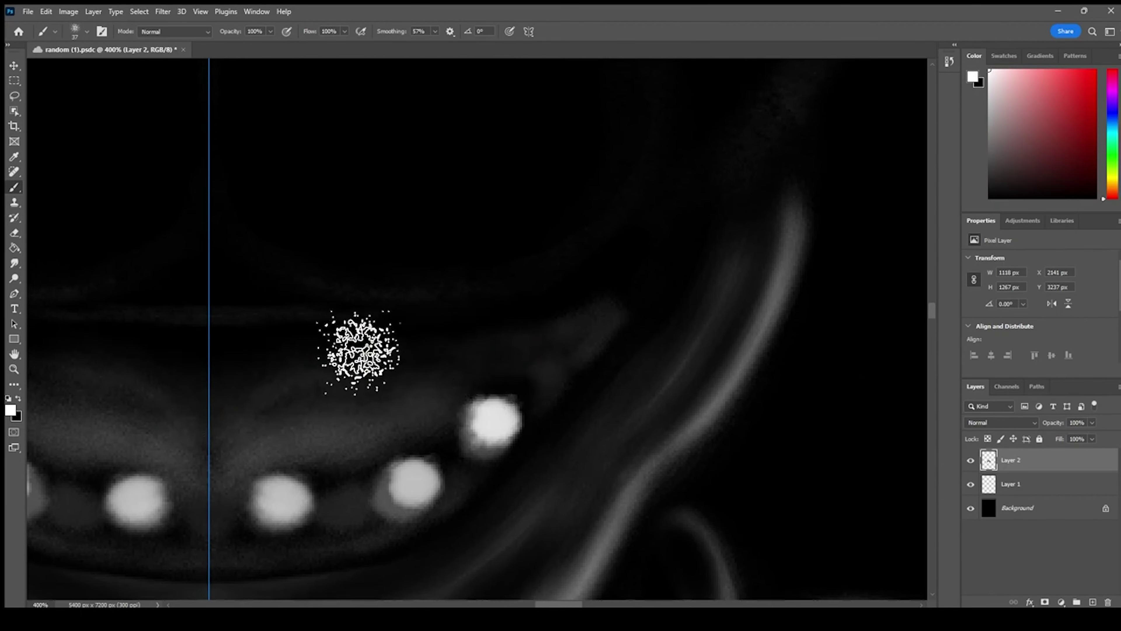
{"action": "left_click", "coordinate": [17, 399]}
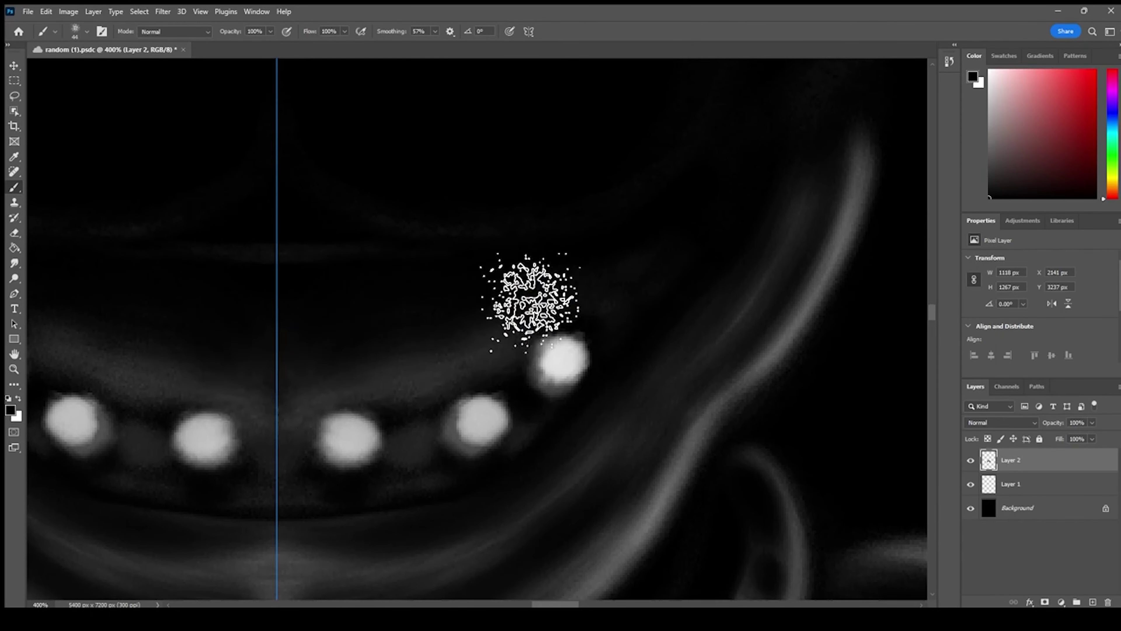
{"action": "left_click_drag", "start_coordinate": [403, 234], "coordinate": [410, 320]}
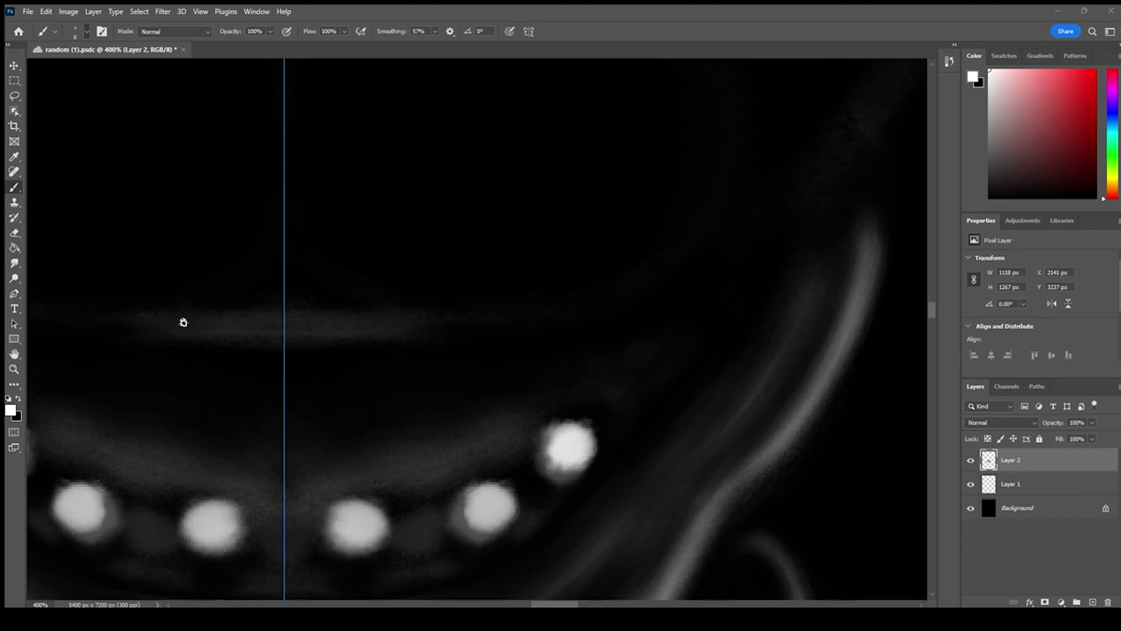
Paint a thin bright horizontal line across the center of the upper mouth with a 6 px white brush, undoing the trial strokes around it
{"action": "left_click_drag", "start_coordinate": [143, 334], "coordinate": [284, 335]}
{"action": "left_click", "coordinate": [87, 32]}
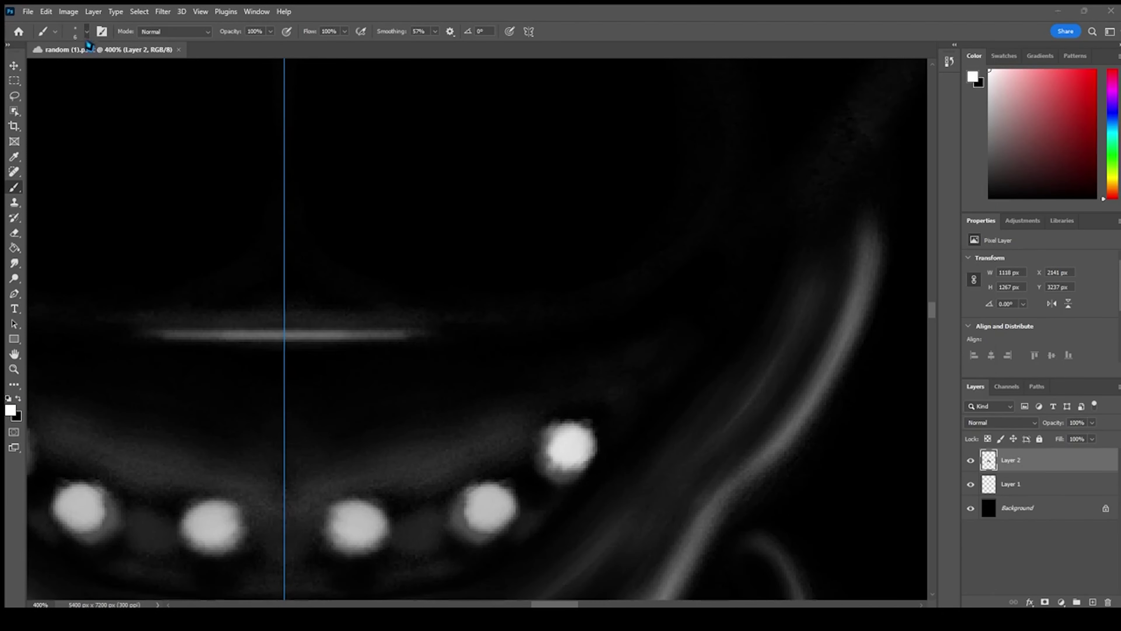
{"action": "left_click", "coordinate": [19, 400]}
{"action": "left_click", "coordinate": [19, 400]}
{"action": "mouse_move", "coordinate": [285, 287]}
{"action": "left_mouse_down"}
{"action": "mouse_move", "coordinate": [393, 291]}
{"action": "mouse_move", "coordinate": [235, 313]}
{"action": "left_mouse_up"}
{"action": "key", "text": "ctrl+z"}
{"action": "left_click", "coordinate": [18, 399]}
{"action": "mouse_move", "coordinate": [389, 332]}
{"action": "left_mouse_down"}
{"action": "mouse_move", "coordinate": [155, 316]}
{"action": "mouse_move", "coordinate": [197, 340]}
{"action": "left_mouse_up"}
{"action": "key", "text": "ctrl+z"}
{"action": "key", "text": "ctrl+z"}
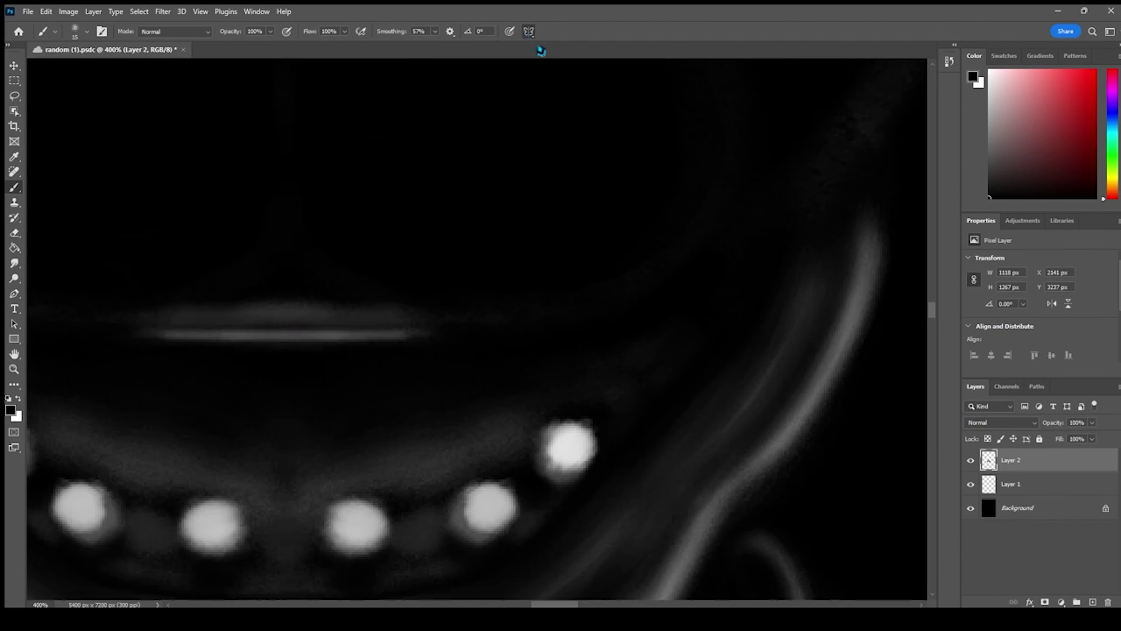
Reapply the vertical paint symmetry and darken the area around the upper mouth line with a 15 px black brush
{"action": "left_click", "coordinate": [578, 86]}
{"action": "key", "text": "ctrl+minus"}
{"action": "key", "text": "ctrl+minus"}
{"action": "key", "text": "ctrl+minus"}
{"action": "key", "text": "ctrl+minus"}
{"action": "key", "text": "ctrl+minus"}
{"action": "key", "text": "ctrl+plus"}
{"action": "key", "text": "ctrl+plus"}
{"action": "key", "text": "ctrl+plus"}
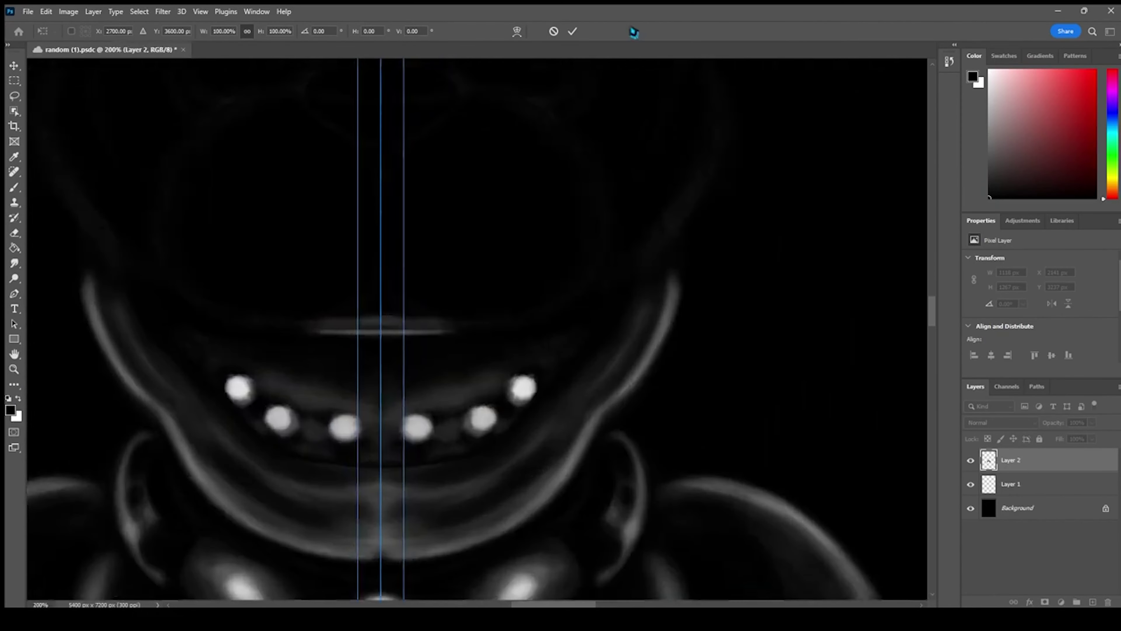
{"action": "left_click", "coordinate": [573, 32]}
{"action": "key", "text": "ctrl+plus"}
{"action": "left_click_drag", "start_coordinate": [454, 335], "coordinate": [246, 304]}
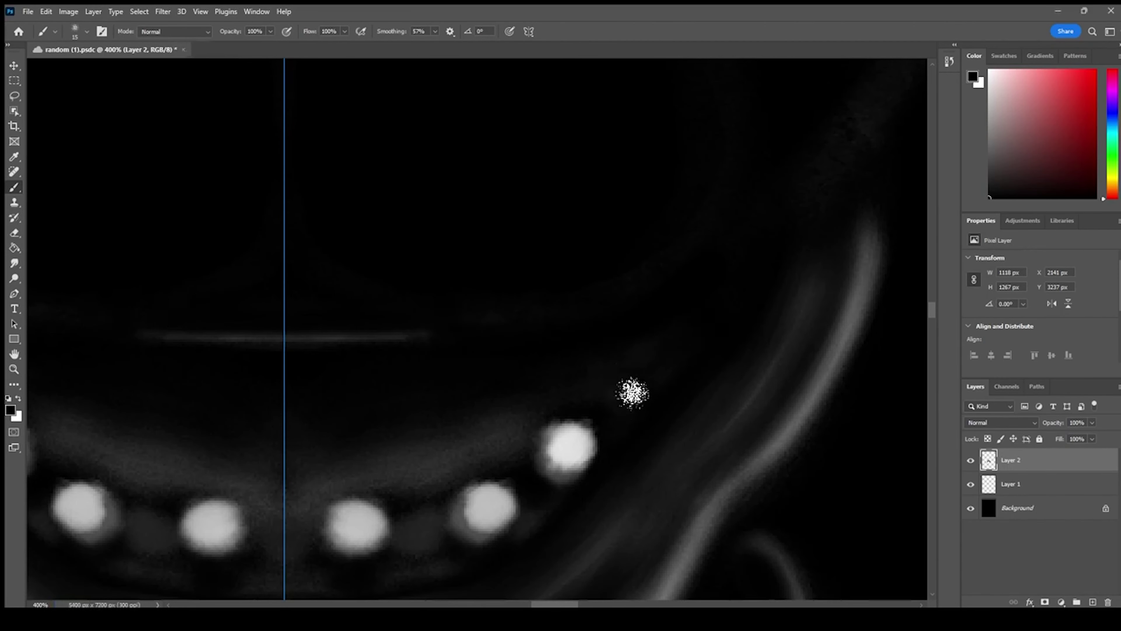
Fill the two rounded muzzle lobes above the mouth with gray shading using a large white brush
{"action": "key", "text": "ctrl+minus"}
{"action": "left_click_drag", "start_coordinate": [491, 350], "coordinate": [493, 373]}
{"action": "left_click", "coordinate": [88, 32]}
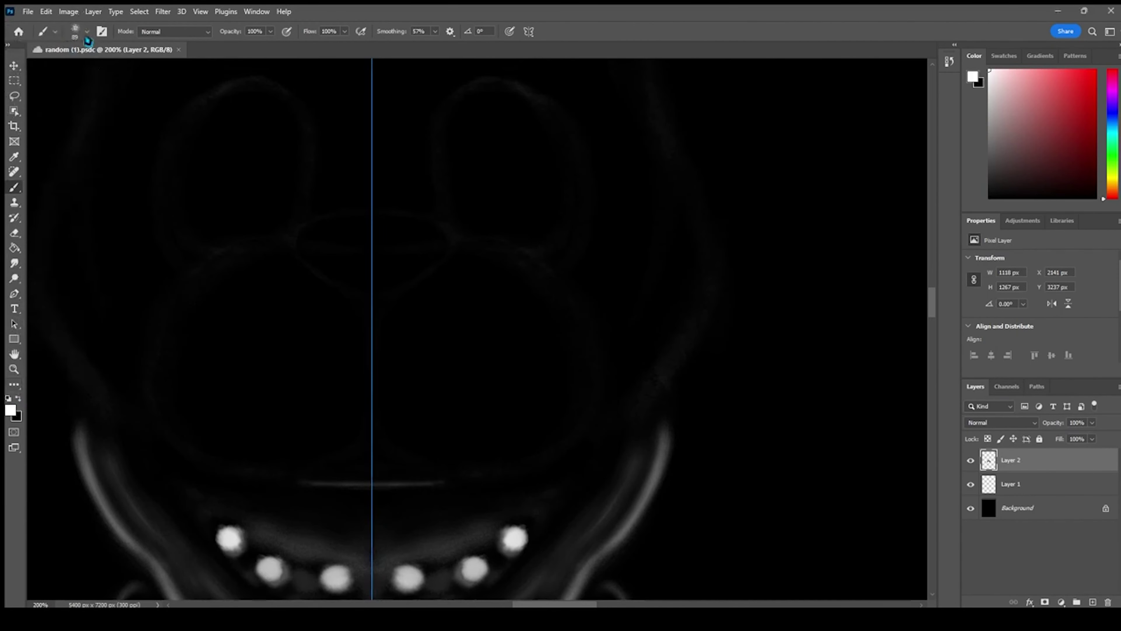
{"action": "mouse_move", "coordinate": [434, 326]}
{"action": "left_mouse_down"}
{"action": "mouse_move", "coordinate": [496, 451]}
{"action": "mouse_move", "coordinate": [513, 426]}
{"action": "mouse_move", "coordinate": [421, 325]}
{"action": "mouse_move", "coordinate": [565, 391]}
{"action": "mouse_move", "coordinate": [563, 368]}
{"action": "mouse_move", "coordinate": [461, 446]}
{"action": "mouse_move", "coordinate": [493, 268]}
{"action": "mouse_move", "coordinate": [492, 442]}
{"action": "mouse_move", "coordinate": [430, 300]}
{"action": "mouse_move", "coordinate": [396, 376]}
{"action": "mouse_move", "coordinate": [513, 426]}
{"action": "mouse_move", "coordinate": [486, 352]}
{"action": "mouse_move", "coordinate": [556, 310]}
{"action": "mouse_move", "coordinate": [484, 418]}
{"action": "mouse_move", "coordinate": [591, 391]}
{"action": "mouse_move", "coordinate": [574, 336]}
{"action": "left_mouse_up"}
{"action": "left_click_drag", "start_coordinate": [481, 253], "coordinate": [547, 426]}
{"action": "left_click", "coordinate": [88, 72]}
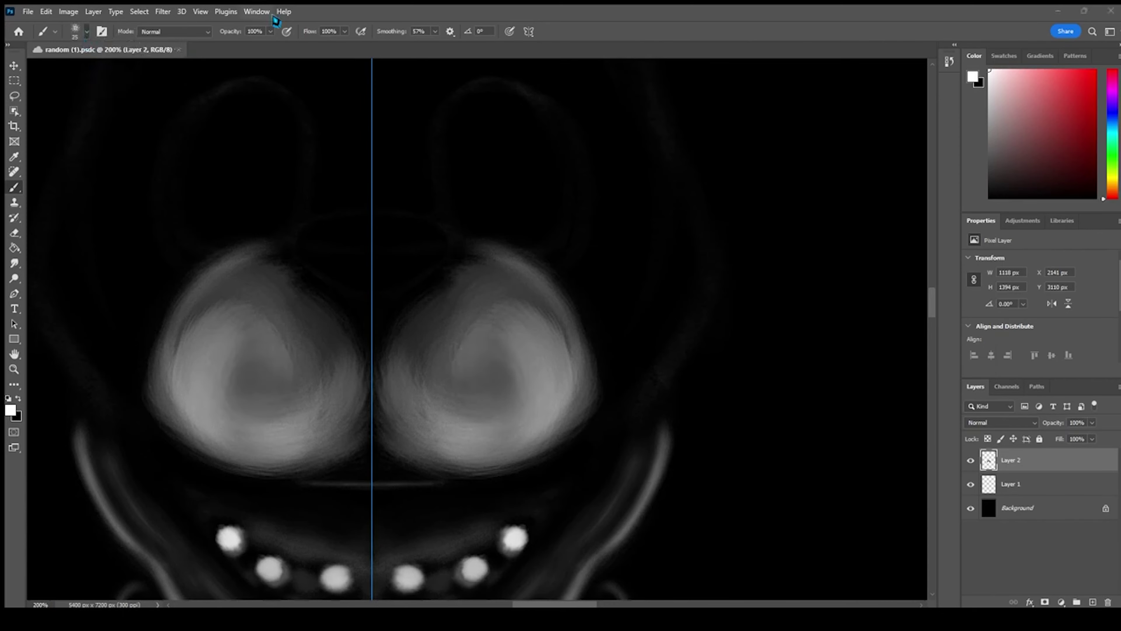
{"action": "mouse_move", "coordinate": [503, 380]}
{"action": "left_mouse_down"}
{"action": "mouse_move", "coordinate": [556, 396]}
{"action": "mouse_move", "coordinate": [488, 320]}
{"action": "mouse_move", "coordinate": [501, 263]}
{"action": "mouse_move", "coordinate": [532, 411]}
{"action": "mouse_move", "coordinate": [411, 422]}
{"action": "mouse_move", "coordinate": [380, 361]}
{"action": "mouse_move", "coordinate": [501, 436]}
{"action": "mouse_move", "coordinate": [481, 464]}
{"action": "mouse_move", "coordinate": [403, 338]}
{"action": "left_mouse_up"}
Darken the inner and central areas of both muzzle lobes with a 42 px black brush, keeping the outer edges lighter, and save
{"action": "key", "text": "x"}
{"action": "key", "text": "["}
{"action": "key", "text": "["}
{"action": "key", "text": "["}
{"action": "mouse_move", "coordinate": [517, 451]}
{"action": "left_mouse_down"}
{"action": "mouse_move", "coordinate": [463, 296]}
{"action": "mouse_move", "coordinate": [339, 278]}
{"action": "left_mouse_up"}
{"action": "mouse_move", "coordinate": [469, 466]}
{"action": "left_mouse_down"}
{"action": "mouse_move", "coordinate": [488, 303]}
{"action": "mouse_move", "coordinate": [451, 296]}
{"action": "mouse_move", "coordinate": [508, 482]}
{"action": "left_mouse_up"}
{"action": "key", "text": "x"}
{"action": "key", "text": "ctrl+s"}
{"action": "key", "text": "ctrl+minus"}
{"action": "key", "text": "ctrl+plus"}
{"action": "left_click", "coordinate": [18, 399]}
{"action": "key", "text": "ctrl+z"}
{"action": "mouse_move", "coordinate": [536, 415]}
{"action": "left_mouse_down"}
{"action": "mouse_move", "coordinate": [514, 292]}
{"action": "mouse_move", "coordinate": [557, 389]}
{"action": "mouse_move", "coordinate": [501, 274]}
{"action": "left_mouse_up"}
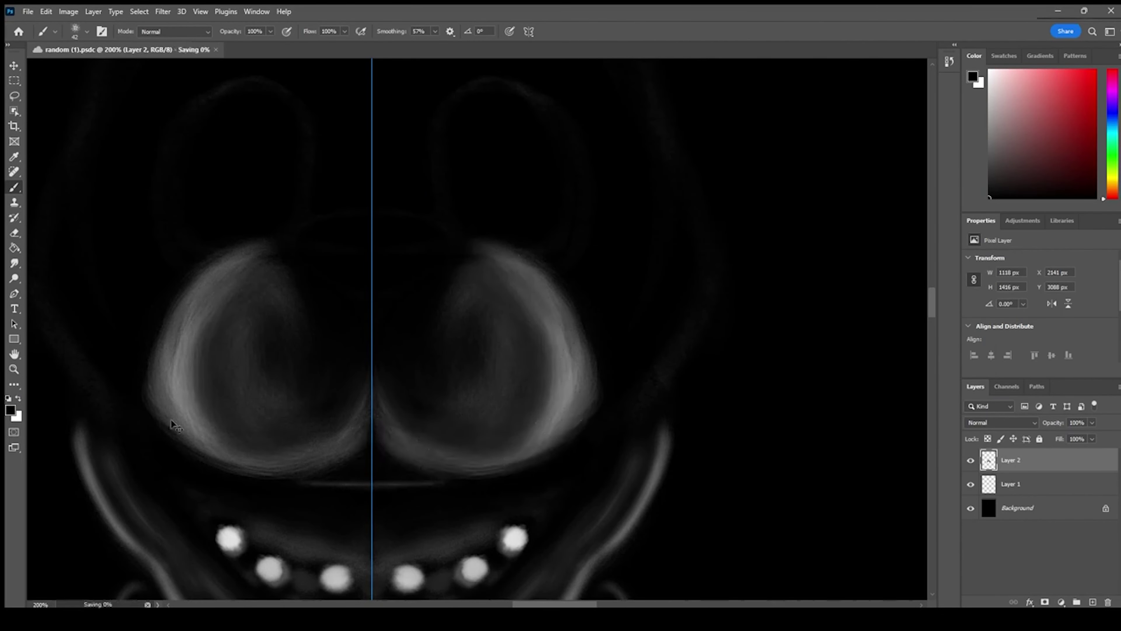
Brighten the tops of the muzzle lobes with the 42 px white brush, and darken their lower parts with black
{"action": "key", "text": "x"}
{"action": "mouse_move", "coordinate": [442, 309]}
{"action": "left_mouse_down"}
{"action": "mouse_move", "coordinate": [501, 363]}
{"action": "mouse_move", "coordinate": [536, 275]}
{"action": "mouse_move", "coordinate": [565, 292]}
{"action": "mouse_move", "coordinate": [433, 263]}
{"action": "mouse_move", "coordinate": [601, 336]}
{"action": "left_mouse_up"}
{"action": "key", "text": "ctrl+minus"}
{"action": "key", "text": "ctrl+minus"}
{"action": "key", "text": "ctrl+minus"}
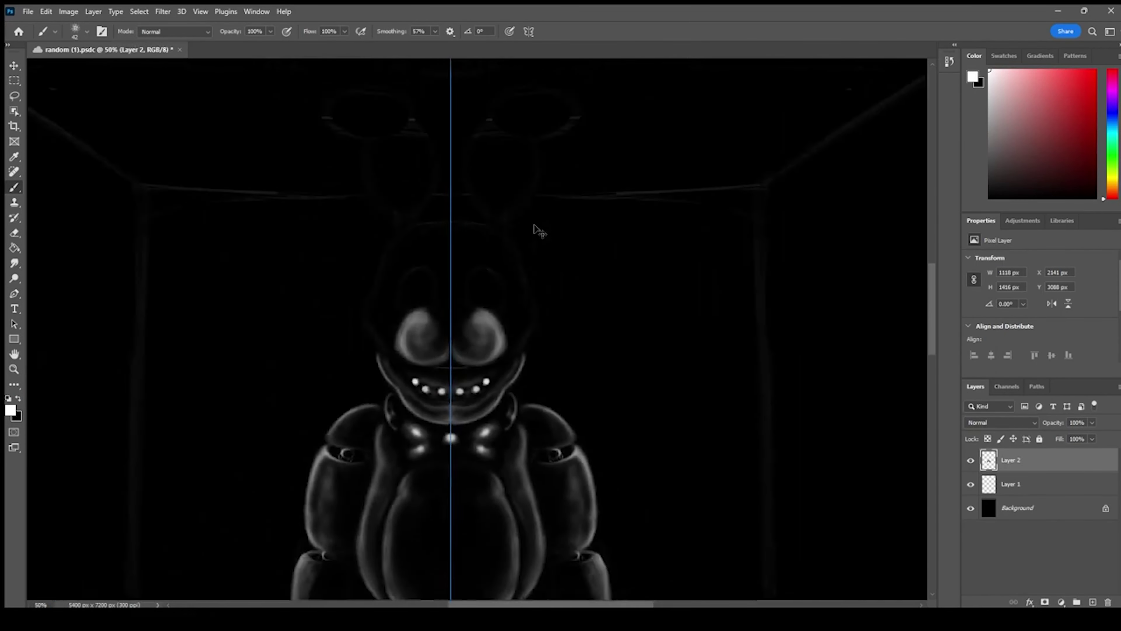
{"action": "key", "text": "ctrl+plus"}
{"action": "key", "text": "ctrl+plus"}
{"action": "key", "text": "ctrl+plus"}
{"action": "mouse_move", "coordinate": [549, 450]}
{"action": "left_mouse_down"}
{"action": "mouse_move", "coordinate": [460, 433]}
{"action": "mouse_move", "coordinate": [479, 447]}
{"action": "left_mouse_up"}
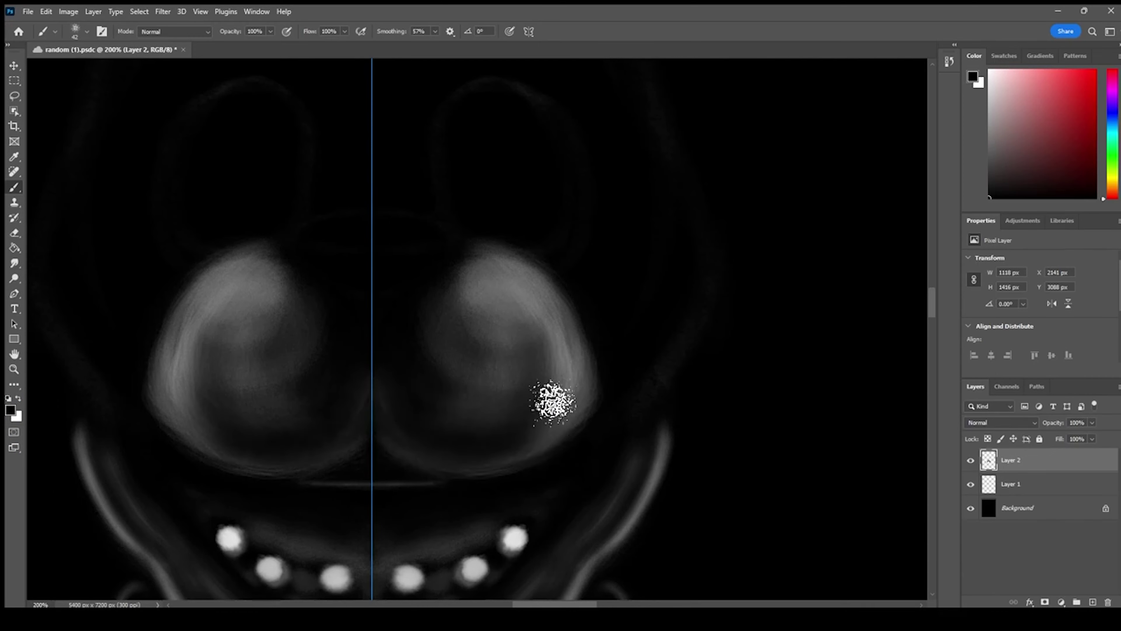
{"action": "left_click_drag", "start_coordinate": [492, 397], "coordinate": [462, 383]}
Paint the flattened oval nose in light gray between the tops of the muzzle lobes
{"action": "key", "text": "ctrl+plus"}
{"action": "left_click", "coordinate": [86, 32]}
{"action": "left_click", "coordinate": [19, 400]}
{"action": "mouse_move", "coordinate": [389, 310]}
{"action": "left_mouse_down"}
{"action": "mouse_move", "coordinate": [283, 316]}
{"action": "mouse_move", "coordinate": [421, 376]}
{"action": "mouse_move", "coordinate": [455, 293]}
{"action": "mouse_move", "coordinate": [437, 270]}
{"action": "left_mouse_up"}
{"action": "mouse_move", "coordinate": [345, 291]}
{"action": "left_mouse_down"}
{"action": "mouse_move", "coordinate": [445, 271]}
{"action": "mouse_move", "coordinate": [363, 296]}
{"action": "mouse_move", "coordinate": [436, 303]}
{"action": "mouse_move", "coordinate": [380, 309]}
{"action": "left_mouse_up"}
Hollow out the nose with a black brush, leaving a bright upper rim, and shape two slanted highlights beneath it
{"action": "key", "text": "x"}
{"action": "left_click_drag", "start_coordinate": [388, 358], "coordinate": [297, 355]}
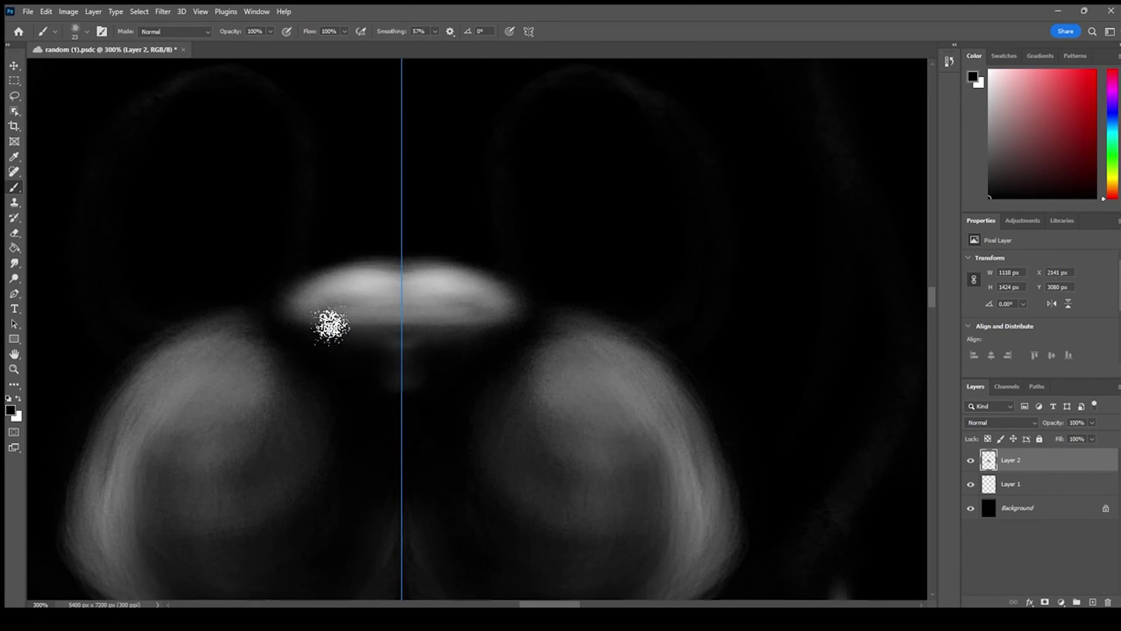
{"action": "mouse_move", "coordinate": [375, 377]}
{"action": "left_mouse_down"}
{"action": "mouse_move", "coordinate": [451, 288]}
{"action": "mouse_move", "coordinate": [335, 301]}
{"action": "mouse_move", "coordinate": [418, 293]}
{"action": "mouse_move", "coordinate": [365, 309]}
{"action": "left_mouse_up"}
{"action": "mouse_move", "coordinate": [400, 391]}
{"action": "left_mouse_down"}
{"action": "mouse_move", "coordinate": [366, 380]}
{"action": "mouse_move", "coordinate": [346, 350]}
{"action": "left_mouse_up"}
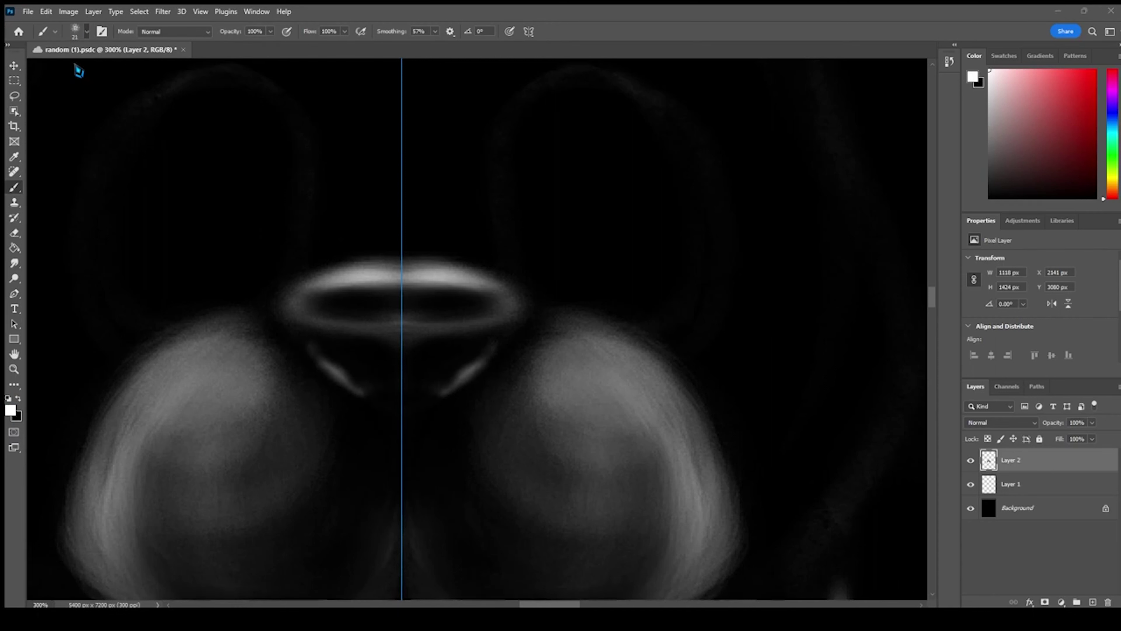
{"action": "key", "text": "ctrl+minus"}
{"action": "key", "text": "ctrl+minus"}
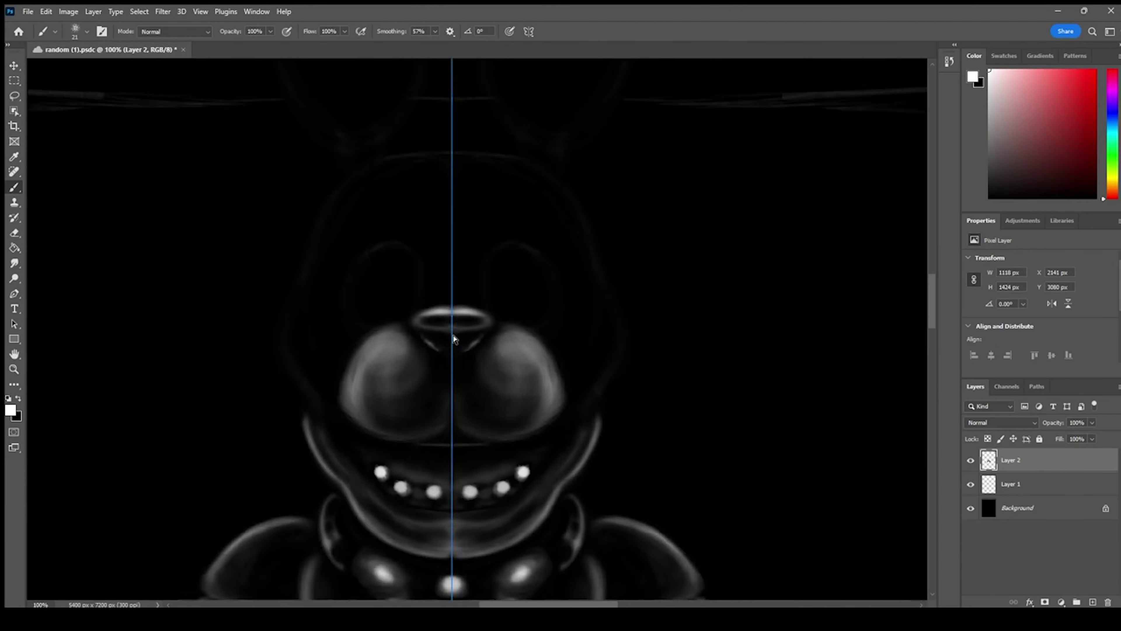
Paint soft gray vertical strokes up the nose bridge between the eye outlines with a 44 px white brush
{"action": "key", "text": "ctrl+plus"}
{"action": "key", "text": "ctrl+plus"}
{"action": "left_click_drag", "start_coordinate": [275, 322], "coordinate": [308, 513]}
{"action": "left_click_drag", "start_coordinate": [389, 396], "coordinate": [375, 298]}
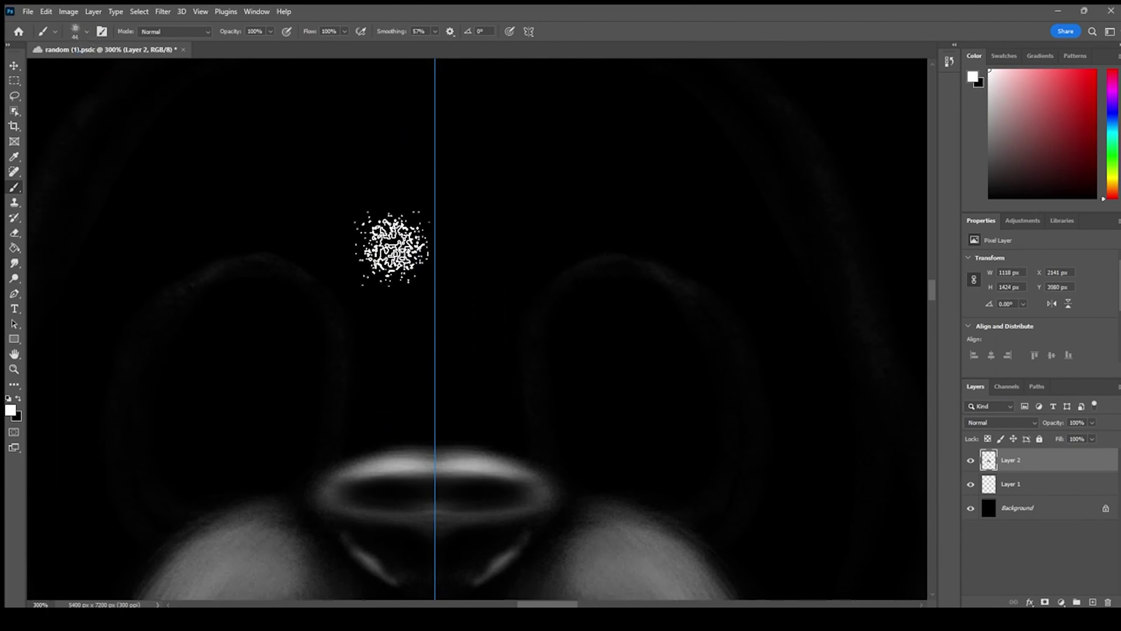
{"action": "mouse_move", "coordinate": [396, 246]}
{"action": "left_mouse_down"}
{"action": "mouse_move", "coordinate": [374, 445]}
{"action": "mouse_move", "coordinate": [434, 193]}
{"action": "mouse_move", "coordinate": [410, 156]}
{"action": "mouse_move", "coordinate": [432, 130]}
{"action": "left_mouse_up"}
{"action": "key", "text": "ctrl+minus"}
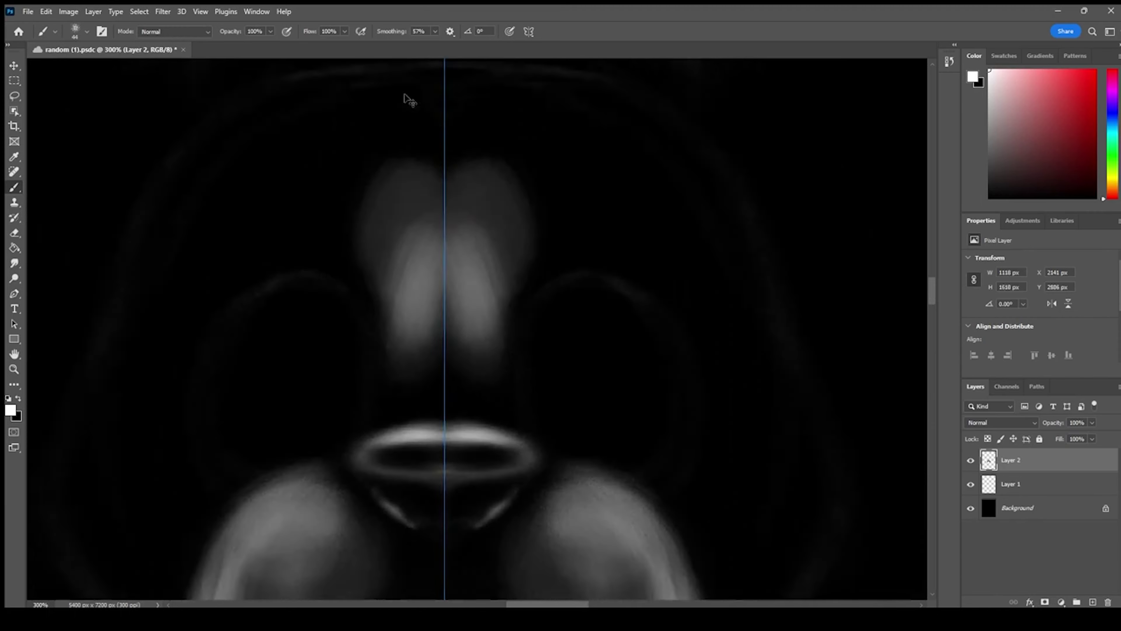
Extend the gray shading over the forehead, around the eye sockets and down the sides of the head with the 44 px white brush
{"action": "mouse_move", "coordinate": [406, 376]}
{"action": "left_mouse_down"}
{"action": "mouse_move", "coordinate": [325, 255]}
{"action": "mouse_move", "coordinate": [211, 448]}
{"action": "mouse_move", "coordinate": [381, 250]}
{"action": "mouse_move", "coordinate": [160, 561]}
{"action": "mouse_move", "coordinate": [326, 193]}
{"action": "mouse_move", "coordinate": [422, 206]}
{"action": "mouse_move", "coordinate": [358, 163]}
{"action": "mouse_move", "coordinate": [231, 213]}
{"action": "mouse_move", "coordinate": [436, 156]}
{"action": "mouse_move", "coordinate": [475, 226]}
{"action": "mouse_move", "coordinate": [456, 208]}
{"action": "mouse_move", "coordinate": [608, 140]}
{"action": "mouse_move", "coordinate": [475, 126]}
{"action": "left_mouse_up"}
{"action": "mouse_move", "coordinate": [479, 99]}
{"action": "left_mouse_down"}
{"action": "mouse_move", "coordinate": [426, 168]}
{"action": "mouse_move", "coordinate": [559, 218]}
{"action": "mouse_move", "coordinate": [519, 318]}
{"action": "mouse_move", "coordinate": [408, 431]}
{"action": "mouse_move", "coordinate": [510, 380]}
{"action": "mouse_move", "coordinate": [536, 296]}
{"action": "mouse_move", "coordinate": [461, 233]}
{"action": "mouse_move", "coordinate": [580, 287]}
{"action": "left_mouse_up"}
{"action": "key", "text": "ctrl+minus"}
{"action": "key", "text": "ctrl+minus"}
{"action": "key", "text": "ctrl+plus"}
{"action": "key", "text": "ctrl+plus"}
{"action": "left_click_drag", "start_coordinate": [565, 416], "coordinate": [444, 218]}
{"action": "mouse_move", "coordinate": [524, 148]}
{"action": "left_mouse_down"}
{"action": "mouse_move", "coordinate": [610, 390]}
{"action": "mouse_move", "coordinate": [574, 244]}
{"action": "mouse_move", "coordinate": [560, 394]}
{"action": "mouse_move", "coordinate": [510, 396]}
{"action": "mouse_move", "coordinate": [543, 489]}
{"action": "mouse_move", "coordinate": [517, 367]}
{"action": "left_mouse_up"}
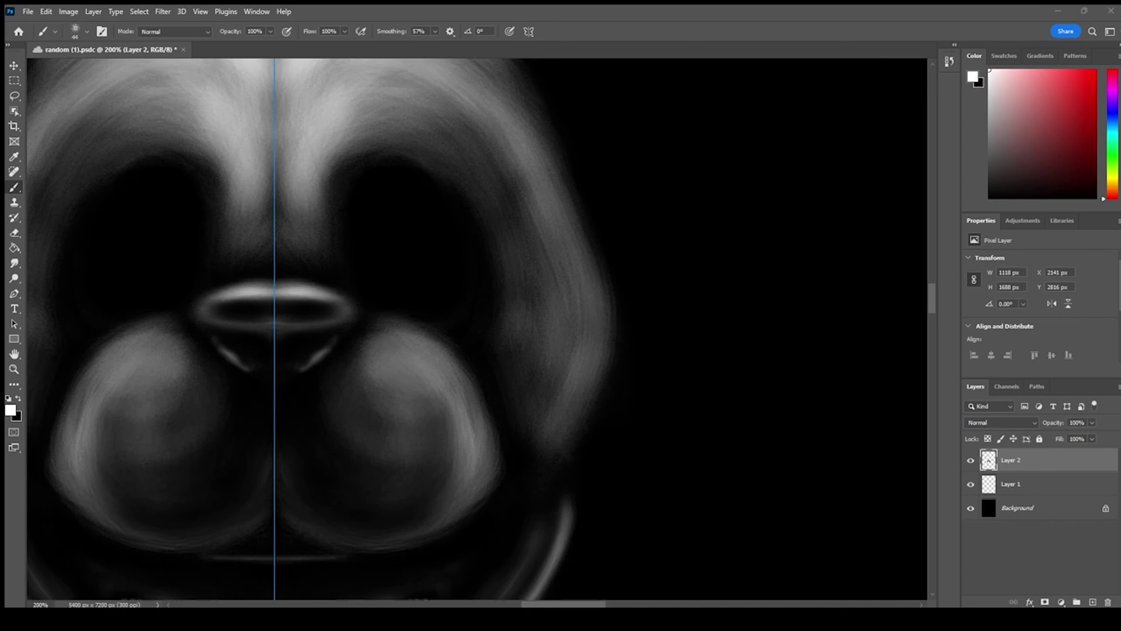
Strengthen the gray shading on the cheeks beside the muzzle, fading the lower ends into black, and save the document
{"action": "mouse_move", "coordinate": [555, 281]}
{"action": "left_mouse_down"}
{"action": "mouse_move", "coordinate": [591, 345]}
{"action": "mouse_move", "coordinate": [501, 343]}
{"action": "mouse_move", "coordinate": [569, 286]}
{"action": "mouse_move", "coordinate": [425, 197]}
{"action": "left_mouse_up"}
{"action": "key", "text": "ctrl+minus"}
{"action": "key", "text": "ctrl+plus"}
{"action": "key", "text": "ctrl+minus"}
{"action": "key", "text": "ctrl+plus"}
{"action": "key", "text": "ctrl+plus"}
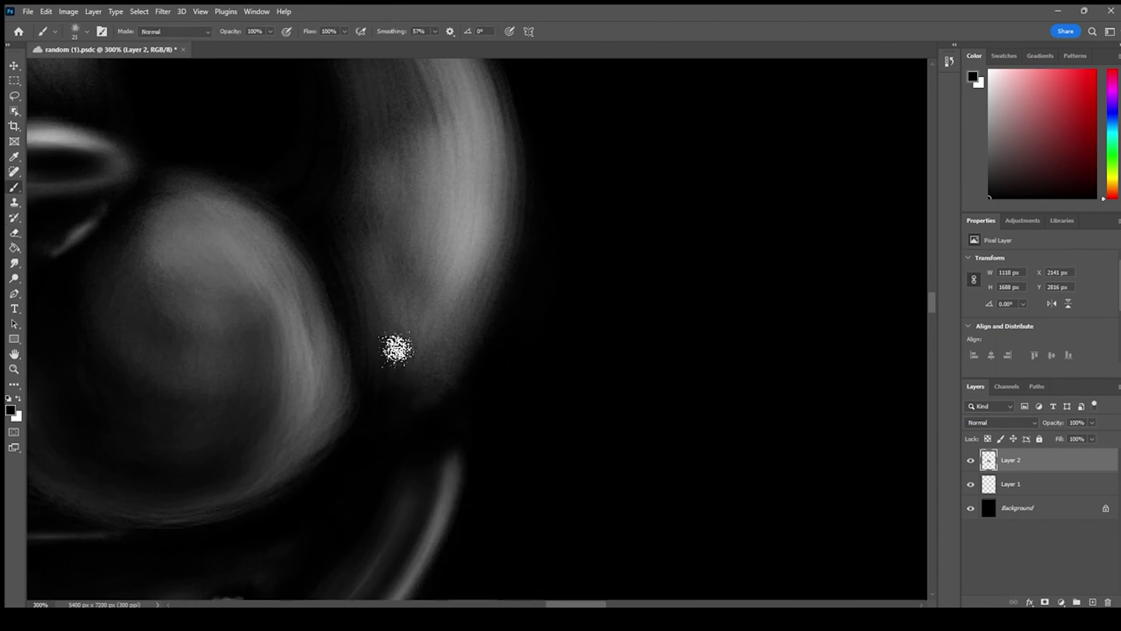
{"action": "key", "text": "ctrl+s"}
Hide Layer 1 and erase the stray shading outside the head's outer contour with the 29 px eraser
{"action": "key", "text": "ctrl+minus"}
{"action": "key", "text": "ctrl+minus"}
{"action": "key", "text": "ctrl+plus"}
{"action": "left_click_drag", "start_coordinate": [543, 257], "coordinate": [521, 394]}
{"action": "key", "text": "e"}
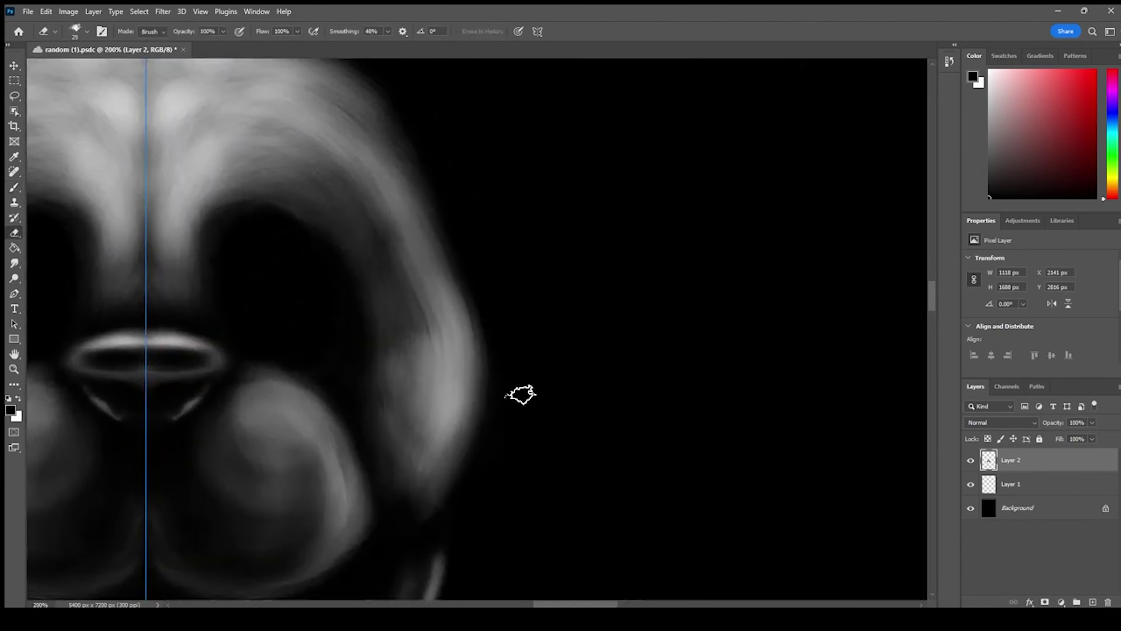
{"action": "scroll", "coordinate": [813, 467], "scroll_direction": "down", "scroll_amount": 8}
{"action": "left_click", "coordinate": [970, 485]}
{"action": "scroll", "coordinate": [533, 217], "scroll_direction": "up", "scroll_amount": 7}
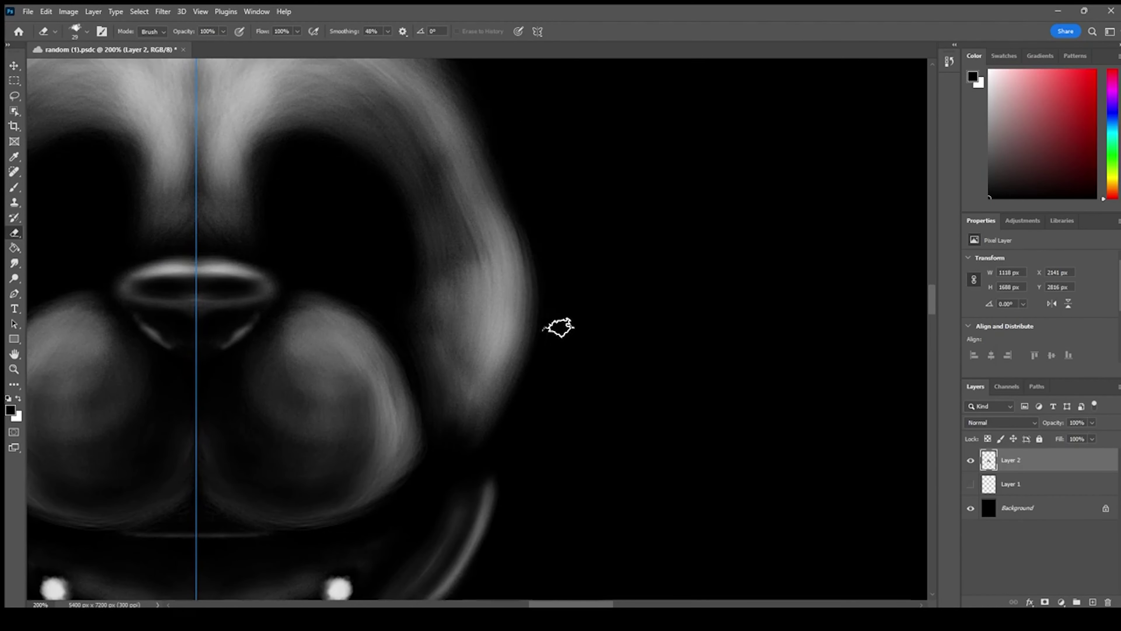
{"action": "left_click_drag", "start_coordinate": [559, 328], "coordinate": [533, 227]}
{"action": "left_click_drag", "start_coordinate": [494, 448], "coordinate": [489, 528]}
{"action": "left_click_drag", "start_coordinate": [517, 294], "coordinate": [537, 360]}
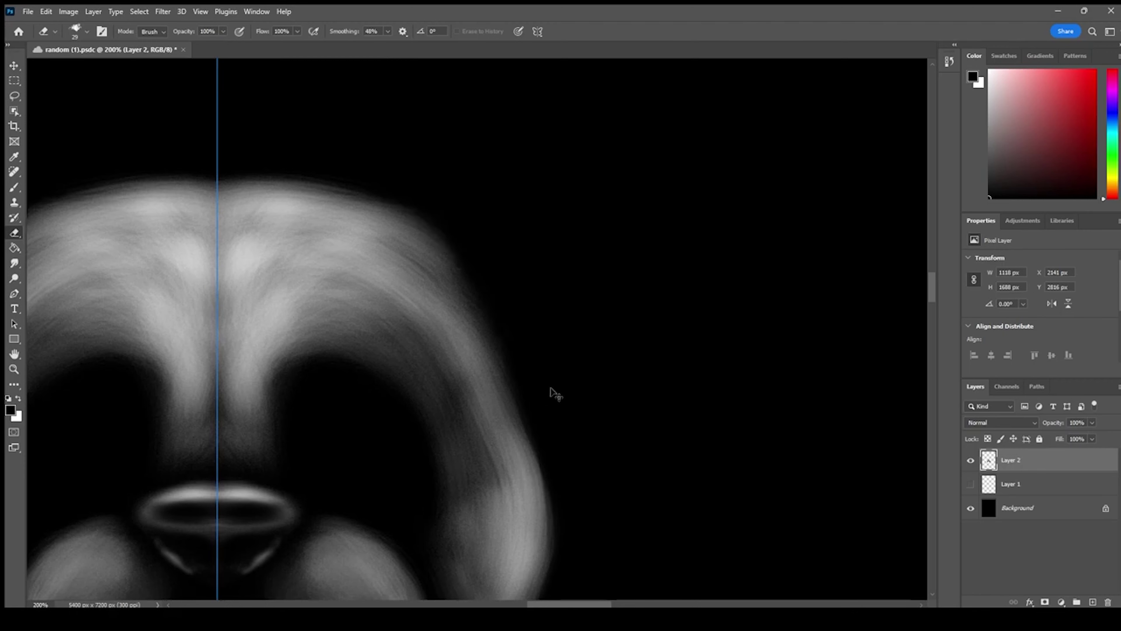
Smooth and fill in the gray shading along the forehead, temples and upper eye sockets with a white brush
{"action": "key", "text": "b"}
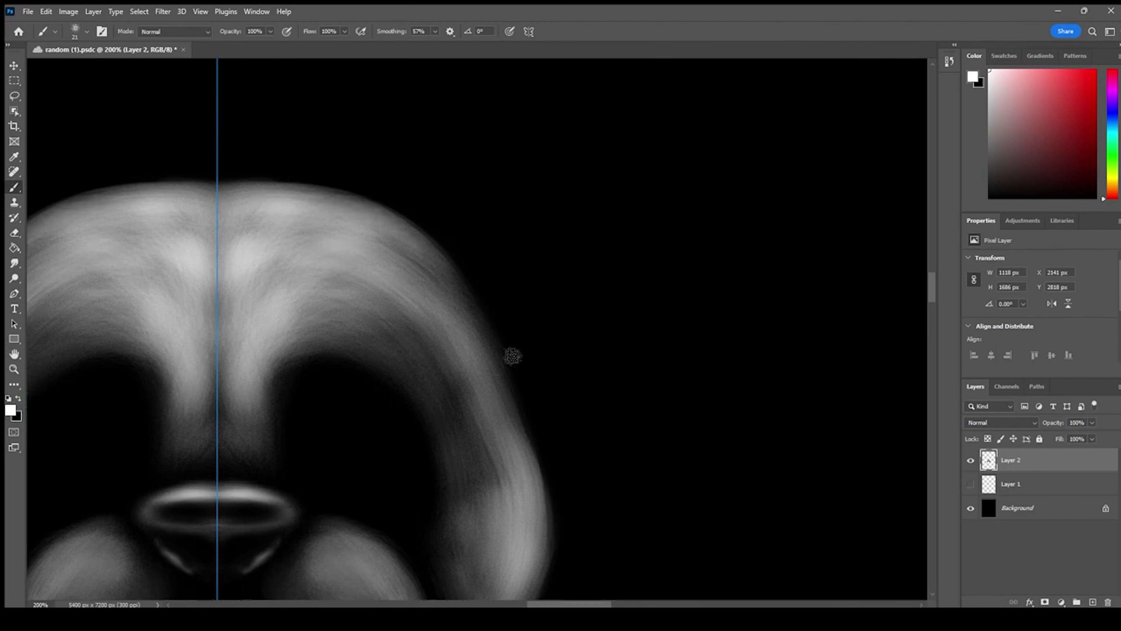
{"action": "left_click_drag", "start_coordinate": [430, 248], "coordinate": [494, 387]}
{"action": "left_click_drag", "start_coordinate": [532, 453], "coordinate": [493, 296]}
{"action": "mouse_move", "coordinate": [338, 436]}
{"action": "left_mouse_down"}
{"action": "mouse_move", "coordinate": [286, 420]}
{"action": "mouse_move", "coordinate": [333, 493]}
{"action": "mouse_move", "coordinate": [353, 482]}
{"action": "mouse_move", "coordinate": [281, 379]}
{"action": "left_mouse_up"}
{"action": "left_click_drag", "start_coordinate": [449, 431], "coordinate": [477, 336]}
{"action": "left_click_drag", "start_coordinate": [101, 269], "coordinate": [184, 400]}
Darken the eye sockets, the nose bridge and the inner side of the cheeks with a large black brush
{"action": "left_click", "coordinate": [18, 399]}
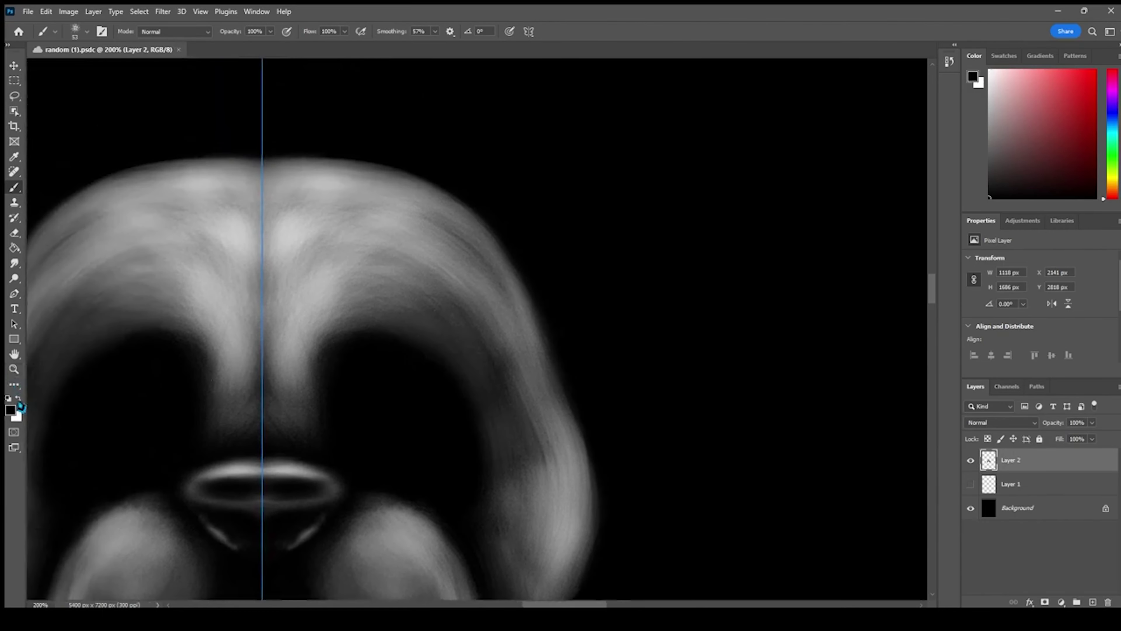
{"action": "mouse_move", "coordinate": [370, 430]}
{"action": "left_mouse_down"}
{"action": "mouse_move", "coordinate": [333, 407]}
{"action": "mouse_move", "coordinate": [328, 343]}
{"action": "left_mouse_up"}
{"action": "left_click_drag", "start_coordinate": [311, 444], "coordinate": [441, 373]}
{"action": "mouse_move", "coordinate": [310, 340]}
{"action": "left_mouse_down"}
{"action": "mouse_move", "coordinate": [443, 355]}
{"action": "mouse_move", "coordinate": [496, 473]}
{"action": "mouse_move", "coordinate": [496, 446]}
{"action": "left_mouse_up"}
{"action": "mouse_move", "coordinate": [406, 259]}
{"action": "left_mouse_down"}
{"action": "mouse_move", "coordinate": [295, 335]}
{"action": "mouse_move", "coordinate": [276, 423]}
{"action": "left_mouse_up"}
{"action": "mouse_move", "coordinate": [512, 440]}
{"action": "left_mouse_down"}
{"action": "mouse_move", "coordinate": [517, 541]}
{"action": "mouse_move", "coordinate": [546, 492]}
{"action": "left_mouse_up"}
{"action": "mouse_move", "coordinate": [533, 543]}
{"action": "left_mouse_down"}
{"action": "mouse_move", "coordinate": [546, 449]}
{"action": "mouse_move", "coordinate": [504, 454]}
{"action": "left_mouse_up"}
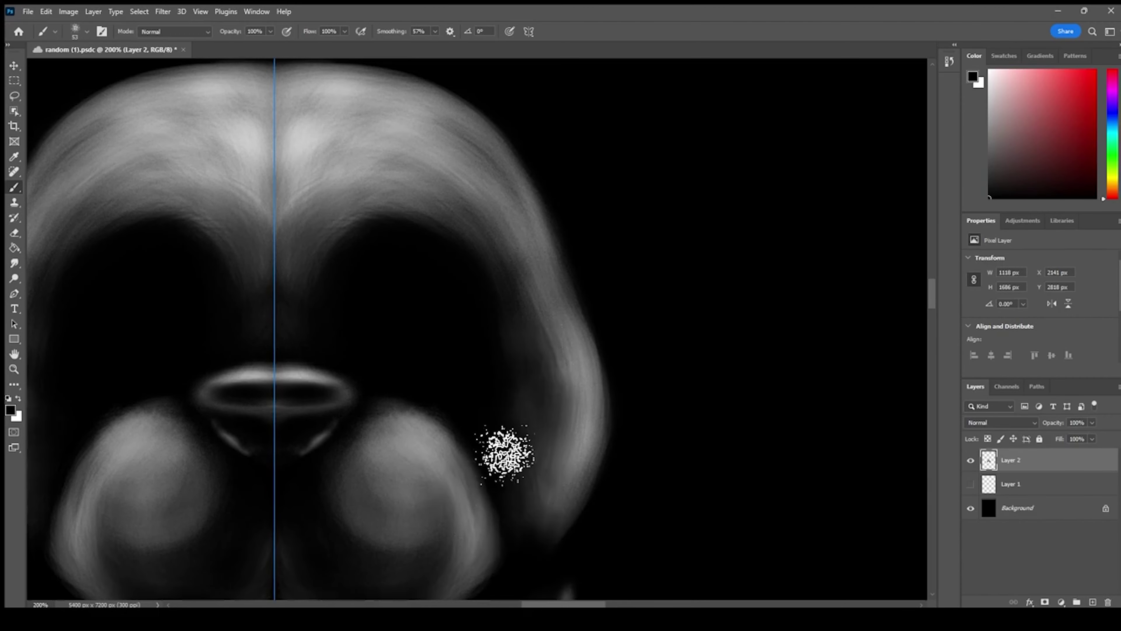
Deepen the black shading over the brows and upper nose bridge, leaving a bright forehead and outer head rim
{"action": "mouse_move", "coordinate": [485, 221]}
{"action": "left_mouse_down"}
{"action": "mouse_move", "coordinate": [437, 146]}
{"action": "mouse_move", "coordinate": [411, 176]}
{"action": "left_mouse_up"}
{"action": "left_click_drag", "start_coordinate": [259, 285], "coordinate": [336, 428]}
{"action": "left_click_drag", "start_coordinate": [462, 299], "coordinate": [381, 393]}
{"action": "mouse_move", "coordinate": [484, 386]}
{"action": "left_mouse_down"}
{"action": "mouse_move", "coordinate": [480, 323]}
{"action": "mouse_move", "coordinate": [426, 366]}
{"action": "left_mouse_up"}
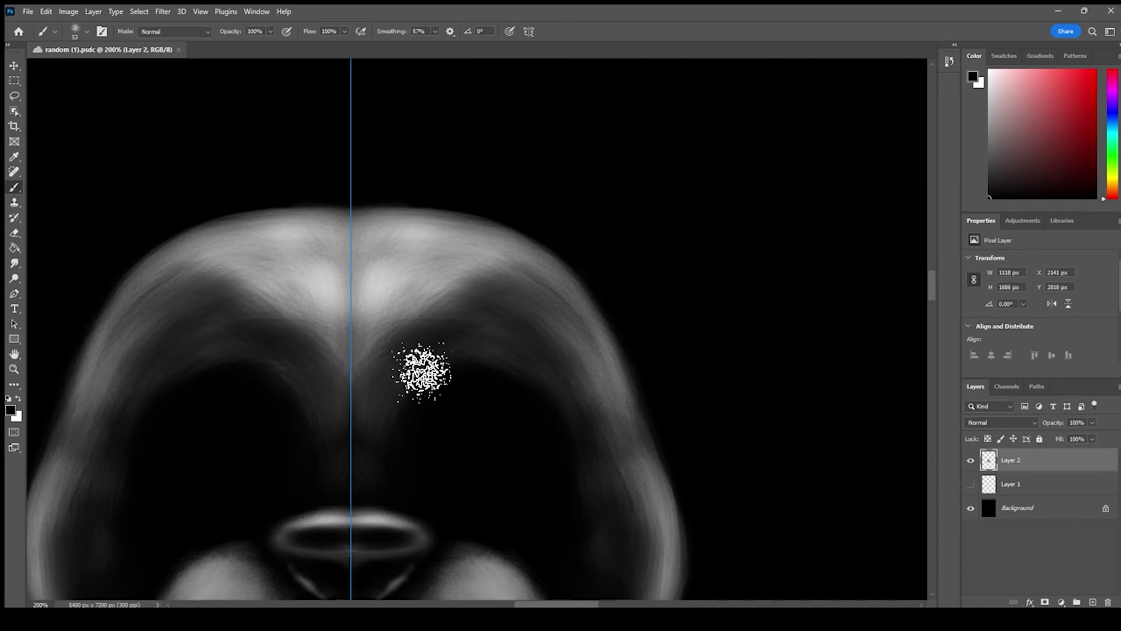
{"action": "mouse_move", "coordinate": [441, 351]}
{"action": "left_mouse_down"}
{"action": "mouse_move", "coordinate": [475, 313]}
{"action": "mouse_move", "coordinate": [592, 327]}
{"action": "left_mouse_up"}
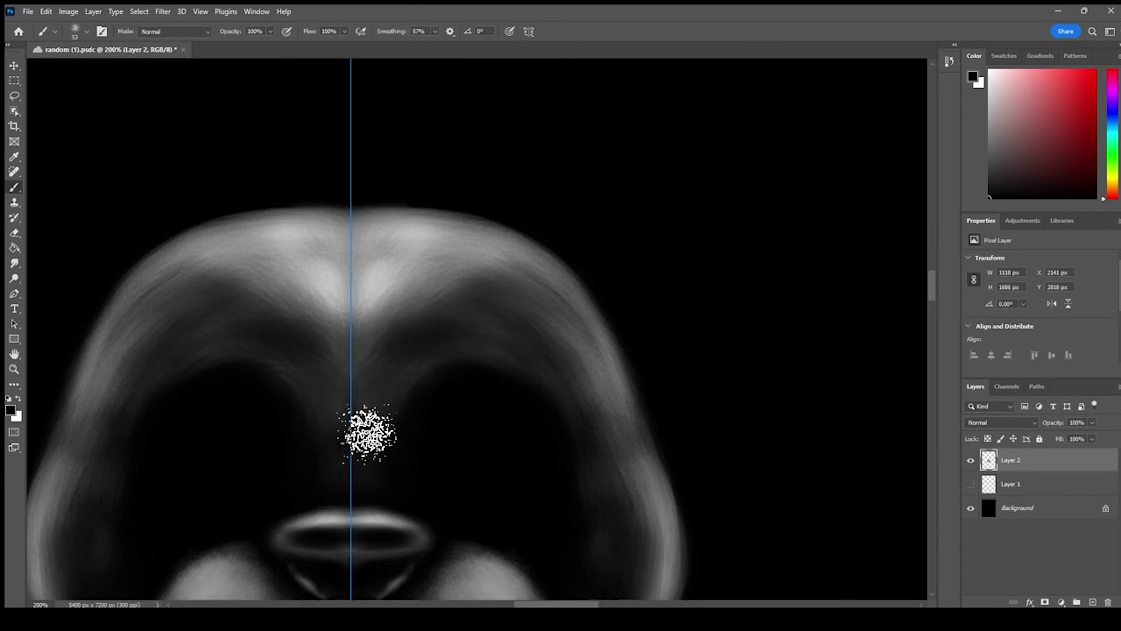
Examine the shaded head and the whole figure for overall balance
{"action": "key", "text": "ctrl+minus"}
{"action": "left_click_drag", "start_coordinate": [508, 342], "coordinate": [539, 155]}
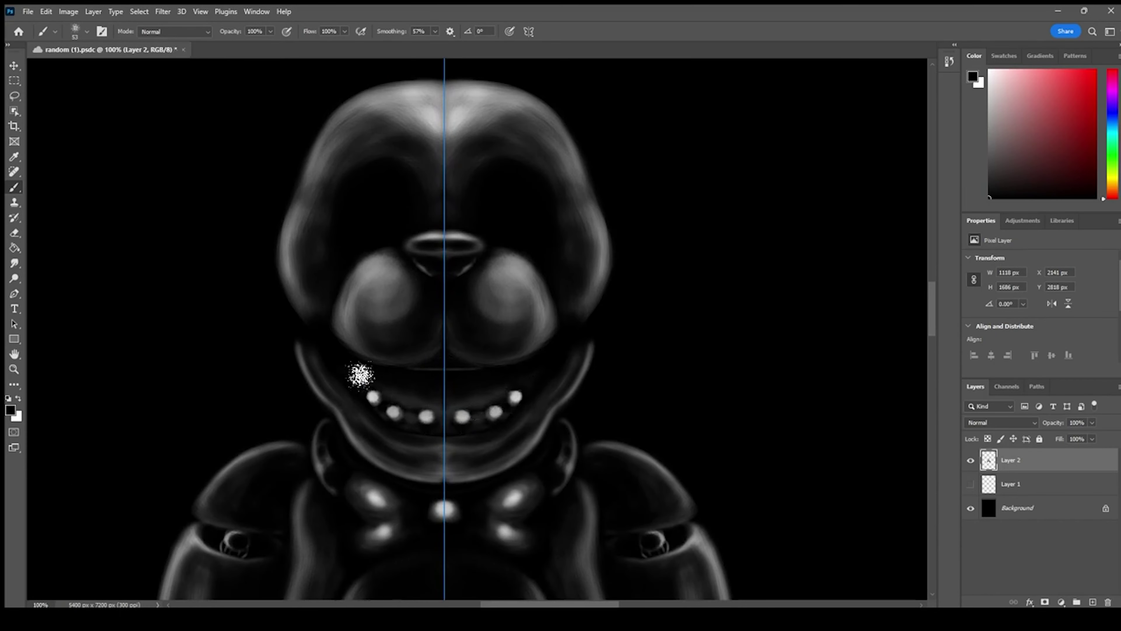
{"action": "key", "text": "ctrl+minus"}
{"action": "key", "text": "ctrl+minus"}
{"action": "key", "text": "ctrl+minus"}
{"action": "key", "text": "ctrl+minus"}
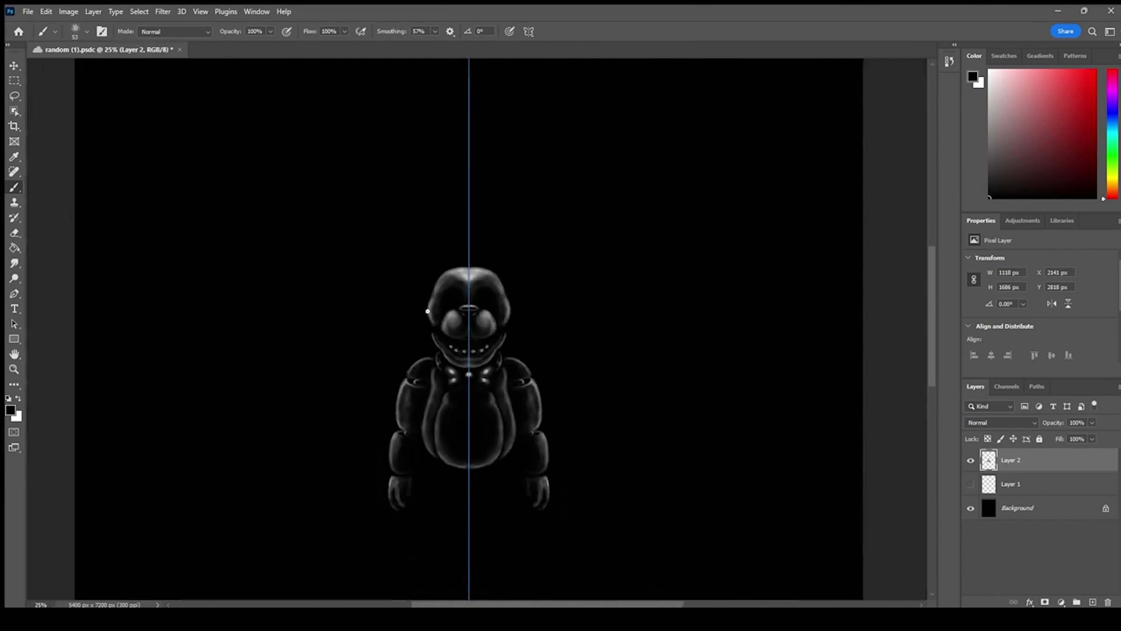
{"action": "key", "text": "ctrl+plus"}
{"action": "key", "text": "ctrl+plus"}
{"action": "key", "text": "ctrl+plus"}
{"action": "key", "text": "ctrl+plus"}
{"action": "key", "text": "ctrl+plus"}
Show Layer 1 and paint the lower ear segments in gray, with bright inner side strips and outer rims
{"action": "left_click_drag", "start_coordinate": [431, 308], "coordinate": [365, 531]}
{"action": "key", "text": "ctrl+minus"}
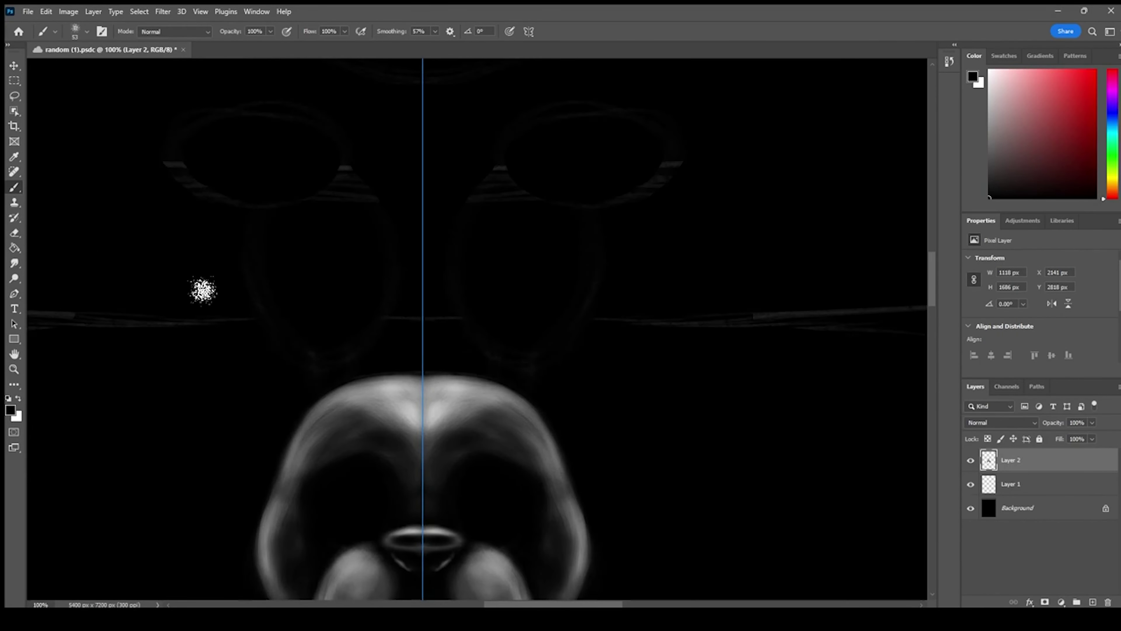
{"action": "key", "text": "x"}
{"action": "left_click_drag", "start_coordinate": [548, 238], "coordinate": [530, 340]}
{"action": "key", "text": "["}
{"action": "left_click_drag", "start_coordinate": [497, 192], "coordinate": [476, 223]}
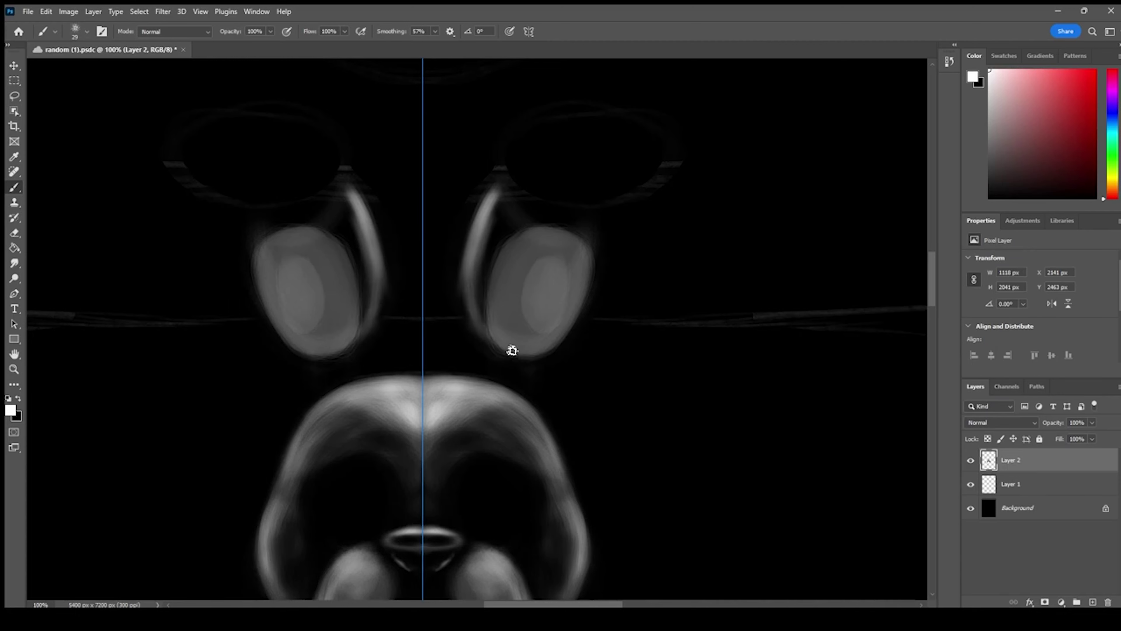
{"action": "left_click_drag", "start_coordinate": [512, 350], "coordinate": [555, 229]}
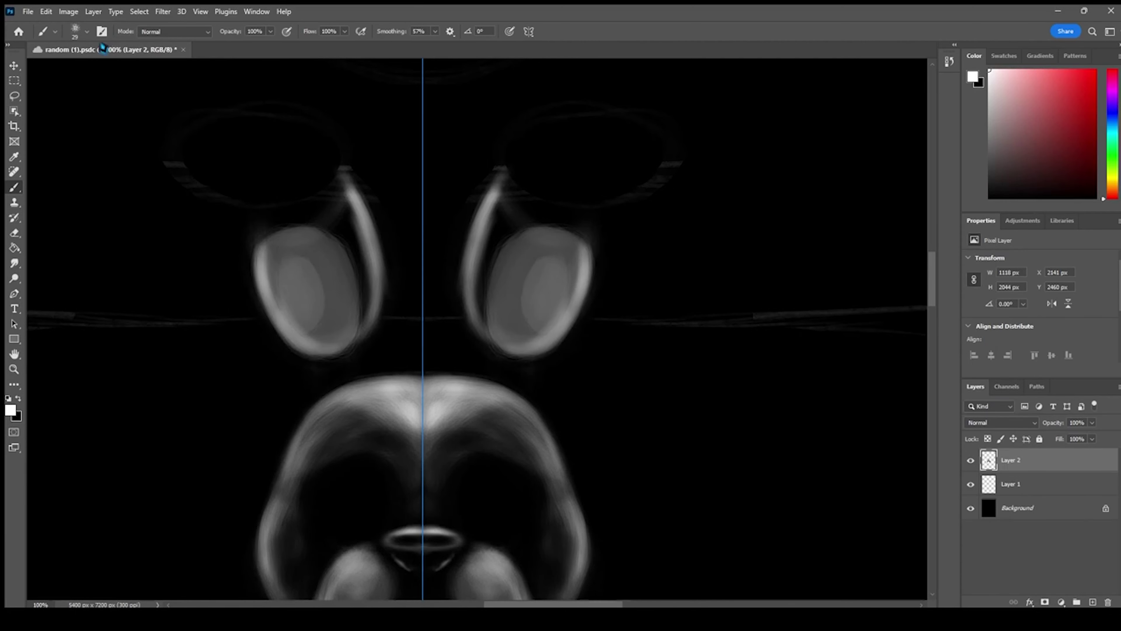
{"action": "left_click_drag", "start_coordinate": [524, 350], "coordinate": [580, 245]}
Brighten the lower ear ovals and widen their side strips, undoing the unwanted strokes
{"action": "scroll", "coordinate": [520, 309], "scroll_direction": "up", "scroll_amount": 2}
{"action": "left_click_drag", "start_coordinate": [520, 311], "coordinate": [400, 380]}
{"action": "mouse_move", "coordinate": [512, 240]}
{"action": "left_mouse_down"}
{"action": "mouse_move", "coordinate": [453, 426]}
{"action": "mouse_move", "coordinate": [444, 385]}
{"action": "left_mouse_up"}
{"action": "mouse_move", "coordinate": [431, 244]}
{"action": "left_mouse_down"}
{"action": "mouse_move", "coordinate": [335, 418]}
{"action": "mouse_move", "coordinate": [406, 412]}
{"action": "left_mouse_up"}
{"action": "key", "text": "ctrl+z"}
{"action": "key", "text": "ctrl+z"}
{"action": "mouse_move", "coordinate": [436, 230]}
{"action": "left_mouse_down"}
{"action": "mouse_move", "coordinate": [379, 406]}
{"action": "mouse_move", "coordinate": [290, 340]}
{"action": "mouse_move", "coordinate": [386, 221]}
{"action": "mouse_move", "coordinate": [356, 176]}
{"action": "mouse_move", "coordinate": [338, 454]}
{"action": "mouse_move", "coordinate": [327, 423]}
{"action": "left_mouse_up"}
{"action": "key", "text": "ctrl+z"}
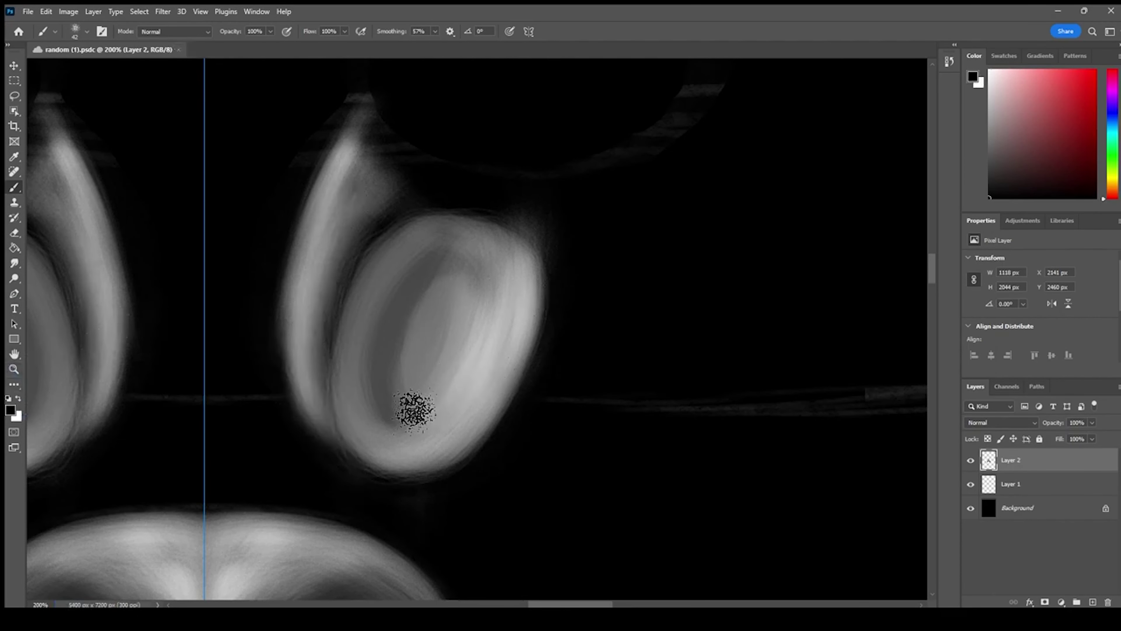
Hollow out the lower ear ovals and side strips with a black brush, and hide Layer 1
{"action": "key", "text": "bracketright"}
{"action": "left_click_drag", "start_coordinate": [490, 301], "coordinate": [406, 420]}
{"action": "left_click_drag", "start_coordinate": [415, 243], "coordinate": [353, 380]}
{"action": "mouse_move", "coordinate": [498, 301]}
{"action": "left_mouse_down"}
{"action": "mouse_move", "coordinate": [446, 443]}
{"action": "mouse_move", "coordinate": [489, 300]}
{"action": "left_mouse_up"}
{"action": "key", "text": "ctrl+z"}
{"action": "mouse_move", "coordinate": [441, 266]}
{"action": "left_mouse_down"}
{"action": "mouse_move", "coordinate": [482, 260]}
{"action": "mouse_move", "coordinate": [450, 434]}
{"action": "mouse_move", "coordinate": [393, 426]}
{"action": "mouse_move", "coordinate": [440, 253]}
{"action": "mouse_move", "coordinate": [422, 301]}
{"action": "mouse_move", "coordinate": [430, 355]}
{"action": "mouse_move", "coordinate": [485, 283]}
{"action": "mouse_move", "coordinate": [470, 411]}
{"action": "left_mouse_up"}
{"action": "left_click", "coordinate": [971, 484]}
Refine the lower ear ovals' inner ridge, outer rim and upper corner with a 29 px brush, and show Layer 1
{"action": "key", "text": "x"}
{"action": "mouse_move", "coordinate": [436, 353]}
{"action": "left_mouse_down"}
{"action": "mouse_move", "coordinate": [418, 469]}
{"action": "mouse_move", "coordinate": [442, 321]}
{"action": "left_mouse_up"}
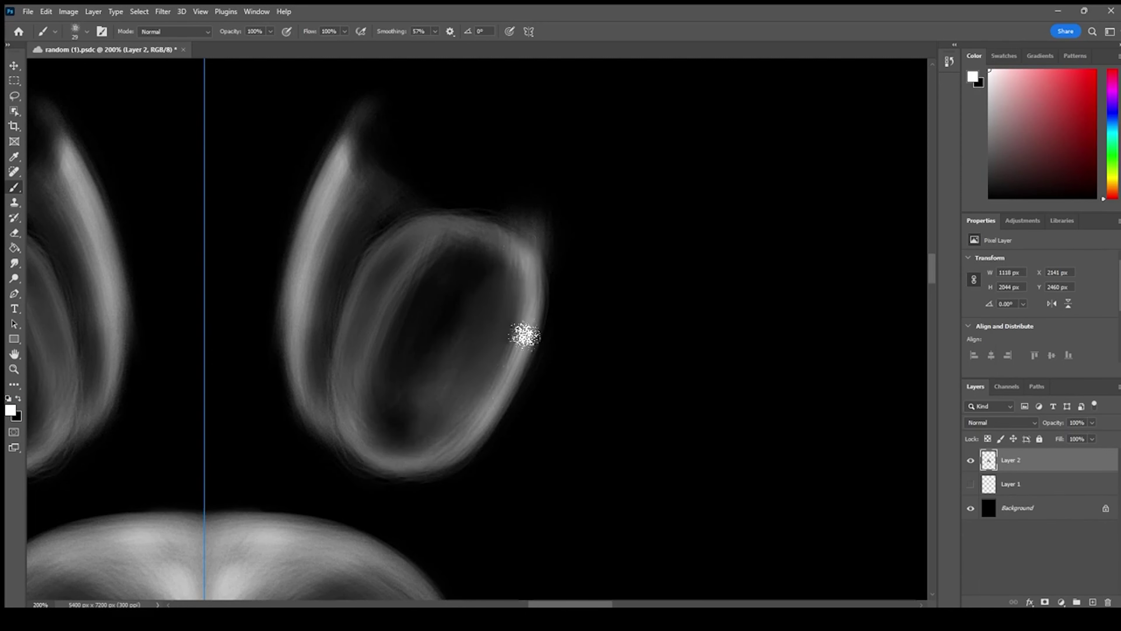
{"action": "left_click_drag", "start_coordinate": [371, 300], "coordinate": [325, 450]}
{"action": "left_click_drag", "start_coordinate": [440, 225], "coordinate": [397, 450]}
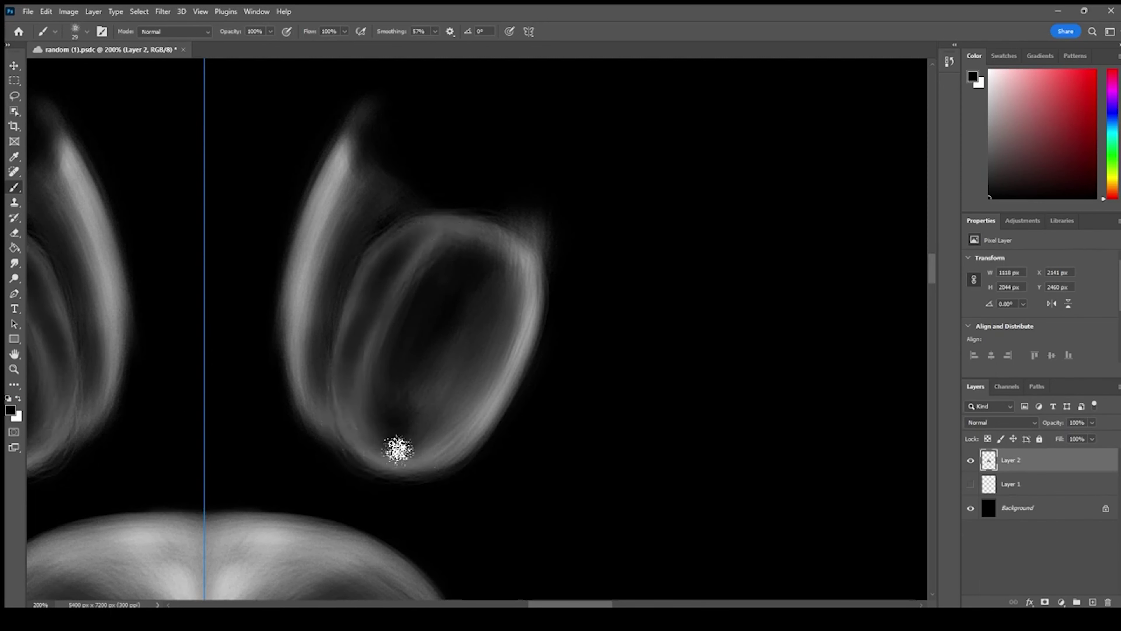
{"action": "mouse_move", "coordinate": [347, 400]}
{"action": "left_mouse_down"}
{"action": "mouse_move", "coordinate": [495, 426]}
{"action": "mouse_move", "coordinate": [471, 398]}
{"action": "mouse_move", "coordinate": [508, 327]}
{"action": "left_mouse_up"}
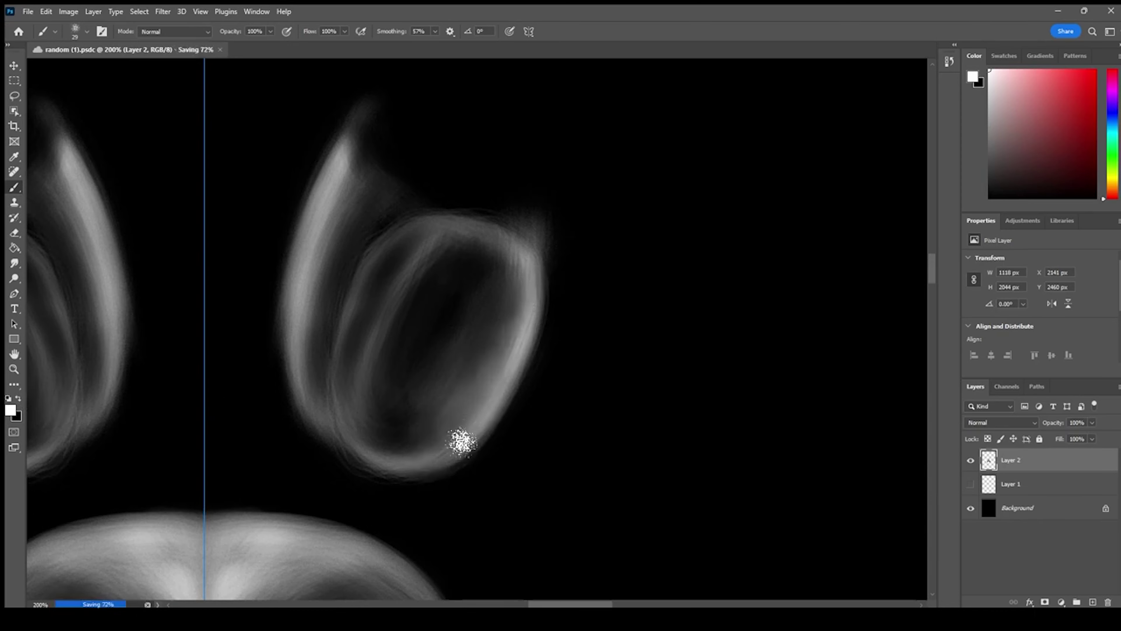
{"action": "left_click_drag", "start_coordinate": [461, 441], "coordinate": [508, 314]}
{"action": "left_click_drag", "start_coordinate": [410, 256], "coordinate": [371, 358]}
{"action": "key", "text": "ctrl+z"}
{"action": "left_click_drag", "start_coordinate": [537, 237], "coordinate": [524, 344]}
{"action": "left_click", "coordinate": [970, 484]}
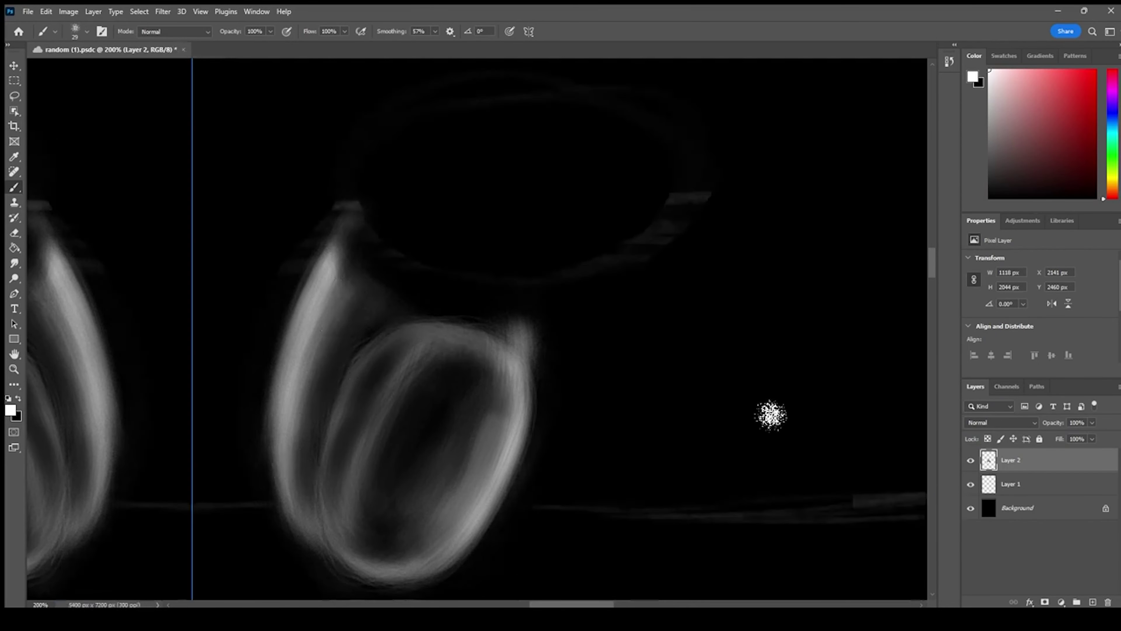
Fill the sketched upper ear ovals with soft gray strokes using a larger white brush
{"action": "left_click_drag", "start_coordinate": [771, 412], "coordinate": [739, 514]}
{"action": "left_click", "coordinate": [87, 31]}
{"action": "left_click", "coordinate": [96, 70]}
{"action": "mouse_move", "coordinate": [415, 305]}
{"action": "left_mouse_down"}
{"action": "mouse_move", "coordinate": [370, 288]}
{"action": "mouse_move", "coordinate": [430, 301]}
{"action": "mouse_move", "coordinate": [425, 263]}
{"action": "mouse_move", "coordinate": [372, 272]}
{"action": "mouse_move", "coordinate": [430, 195]}
{"action": "mouse_move", "coordinate": [445, 271]}
{"action": "left_mouse_up"}
{"action": "left_click_drag", "start_coordinate": [409, 240], "coordinate": [587, 248]}
Paint a brighter horizontal band across the lower part of the upper ear ovals, undoing the unwanted highlight strokes
{"action": "left_click", "coordinate": [87, 32]}
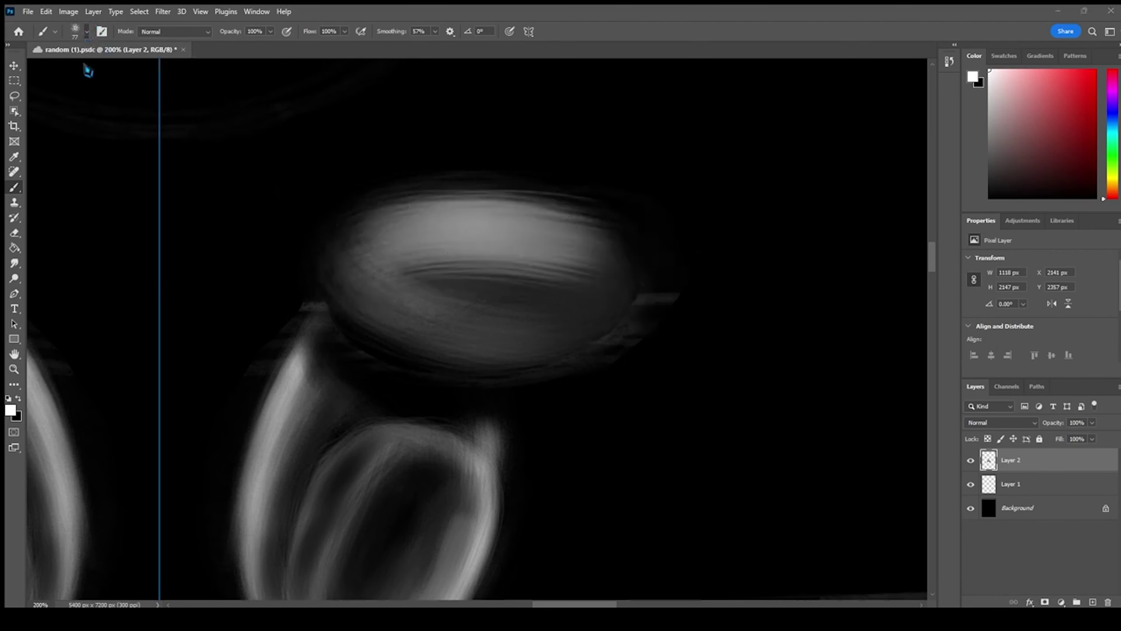
{"action": "left_click", "coordinate": [89, 72]}
{"action": "mouse_move", "coordinate": [401, 318]}
{"action": "left_mouse_down"}
{"action": "mouse_move", "coordinate": [538, 366]}
{"action": "mouse_move", "coordinate": [438, 320]}
{"action": "mouse_move", "coordinate": [598, 330]}
{"action": "left_mouse_up"}
{"action": "key", "text": "ctrl+z"}
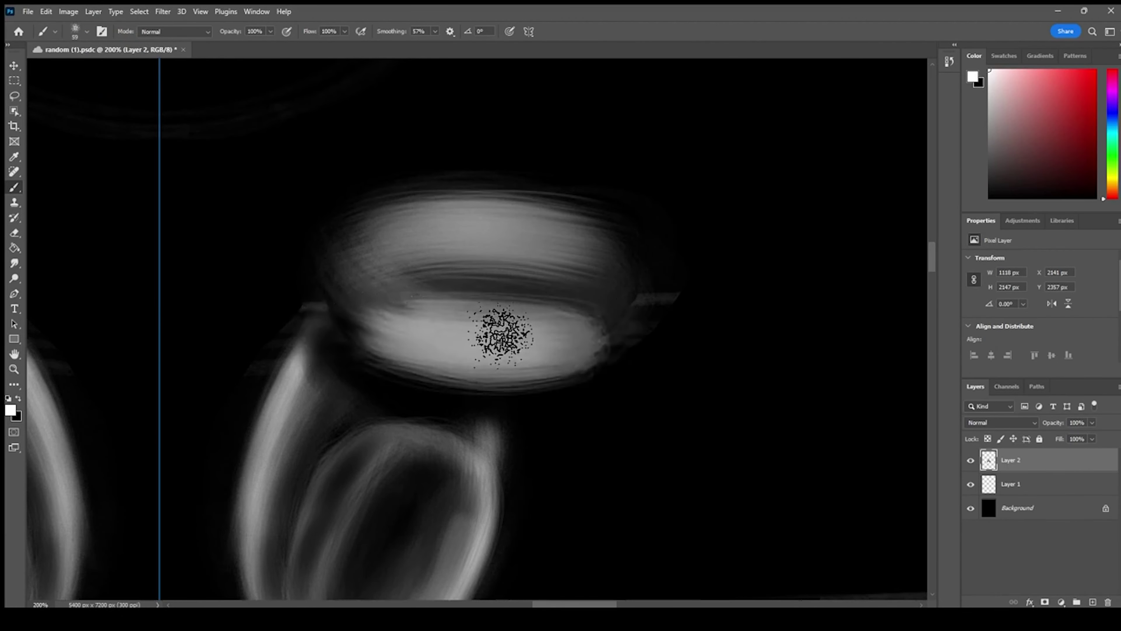
{"action": "mouse_move", "coordinate": [370, 314]}
{"action": "left_mouse_down"}
{"action": "mouse_move", "coordinate": [406, 286]}
{"action": "mouse_move", "coordinate": [544, 250]}
{"action": "left_mouse_up"}
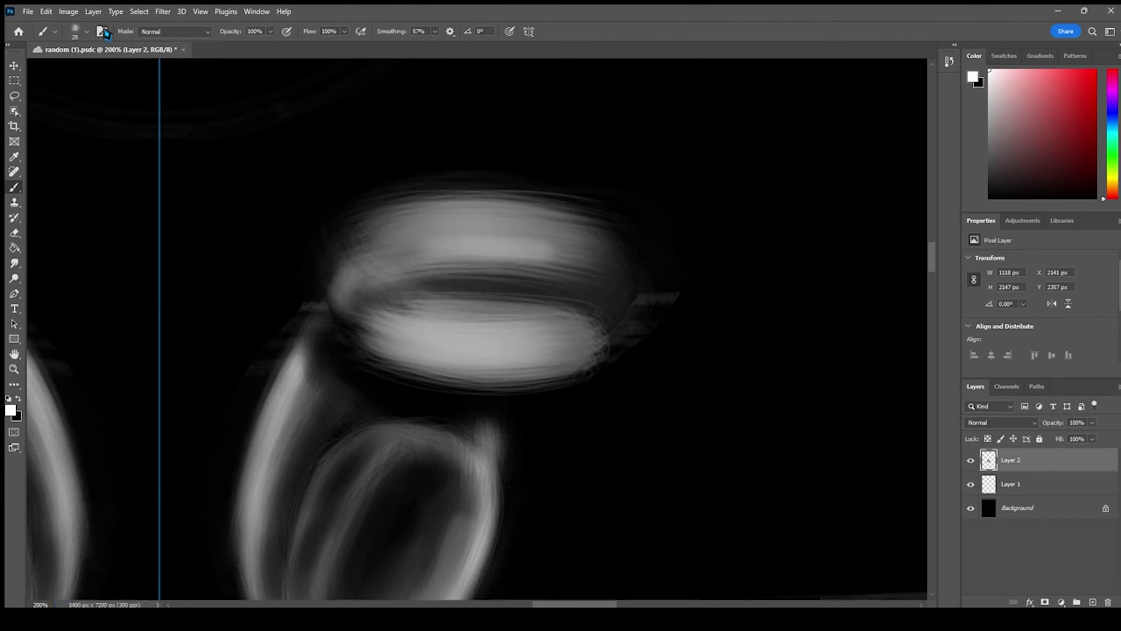
{"action": "key", "text": "ctrl+z"}
Round out the upper ear ovals in gray, hollow out both bands with black, and hide Layer 1
{"action": "key", "text": "bracketright"}
{"action": "key", "text": "bracketright"}
{"action": "key", "text": "bracketright"}
{"action": "key", "text": "bracketright"}
{"action": "key", "text": "bracketright"}
{"action": "mouse_move", "coordinate": [413, 256]}
{"action": "left_mouse_down"}
{"action": "mouse_move", "coordinate": [589, 269]}
{"action": "mouse_move", "coordinate": [300, 294]}
{"action": "mouse_move", "coordinate": [613, 301]}
{"action": "mouse_move", "coordinate": [621, 263]}
{"action": "mouse_move", "coordinate": [530, 228]}
{"action": "left_mouse_up"}
{"action": "left_click", "coordinate": [19, 398]}
{"action": "mouse_move", "coordinate": [399, 329]}
{"action": "left_mouse_down"}
{"action": "mouse_move", "coordinate": [545, 350]}
{"action": "mouse_move", "coordinate": [375, 321]}
{"action": "mouse_move", "coordinate": [593, 362]}
{"action": "mouse_move", "coordinate": [407, 332]}
{"action": "mouse_move", "coordinate": [432, 270]}
{"action": "mouse_move", "coordinate": [339, 282]}
{"action": "mouse_move", "coordinate": [586, 259]}
{"action": "mouse_move", "coordinate": [464, 267]}
{"action": "mouse_move", "coordinate": [619, 269]}
{"action": "mouse_move", "coordinate": [484, 237]}
{"action": "mouse_move", "coordinate": [343, 289]}
{"action": "mouse_move", "coordinate": [510, 226]}
{"action": "mouse_move", "coordinate": [543, 249]}
{"action": "mouse_move", "coordinate": [409, 257]}
{"action": "mouse_move", "coordinate": [552, 256]}
{"action": "left_mouse_up"}
{"action": "left_click", "coordinate": [970, 483]}
Paint a dark crease between the two bands of the upper ear segments with a black brush
{"action": "key", "text": "ctrl+minus"}
{"action": "key", "text": "ctrl+minus"}
{"action": "key", "text": "ctrl+minus"}
{"action": "key", "text": "ctrl+minus"}
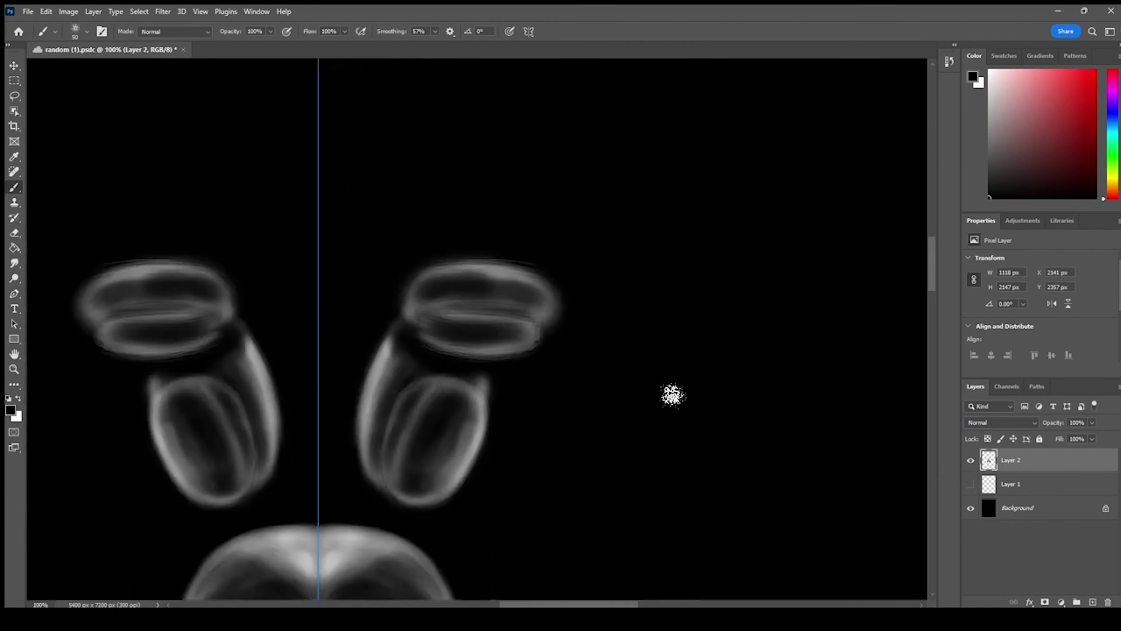
{"action": "key", "text": "ctrl+plus"}
{"action": "key", "text": "ctrl+plus"}
{"action": "key", "text": "ctrl+plus"}
{"action": "key", "text": "ctrl+plus"}
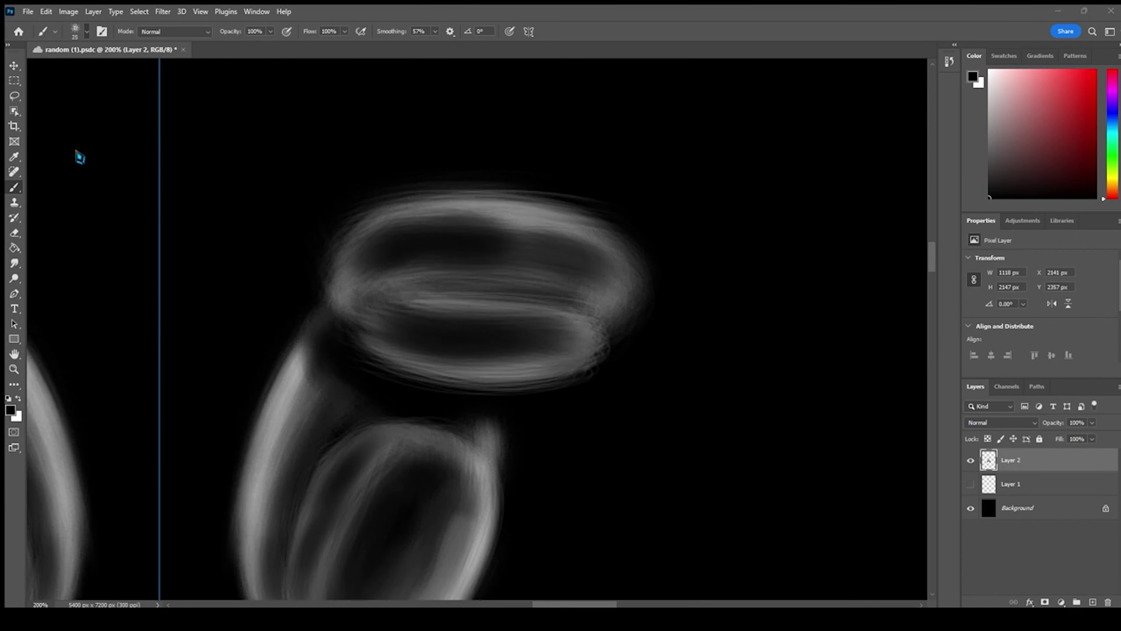
{"action": "left_click_drag", "start_coordinate": [498, 363], "coordinate": [526, 321]}
{"action": "left_click_drag", "start_coordinate": [442, 287], "coordinate": [355, 325]}
Clean the upper ear segments' edges with the eraser and brighten their outer ends and lower bands in white
{"action": "key", "text": "e"}
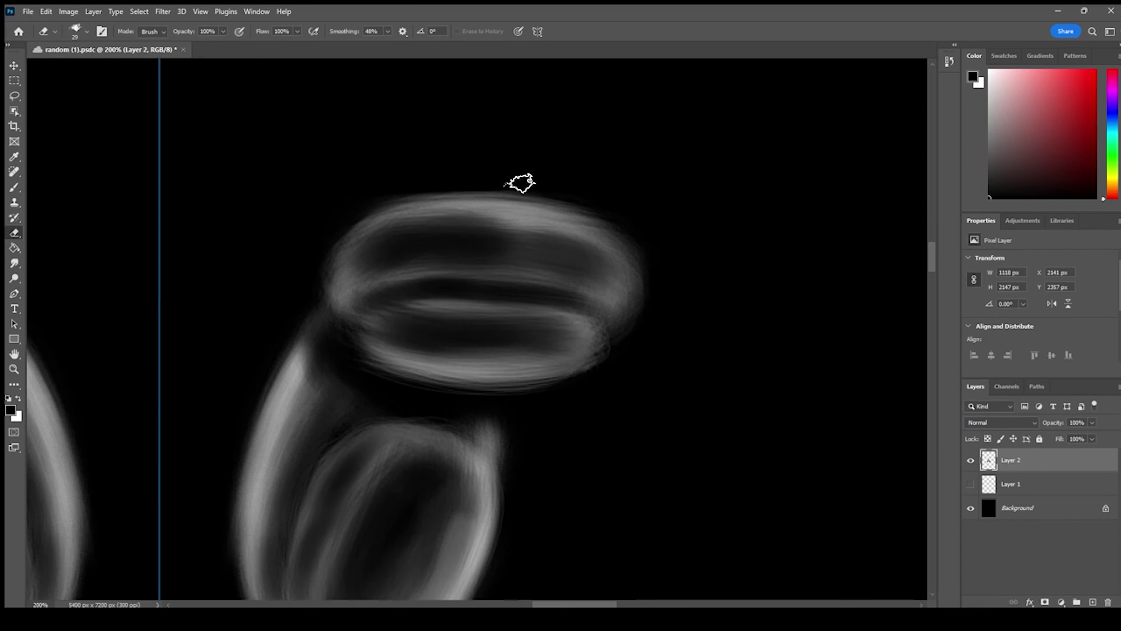
{"action": "left_click", "coordinate": [622, 358], "text": "ctrl"}
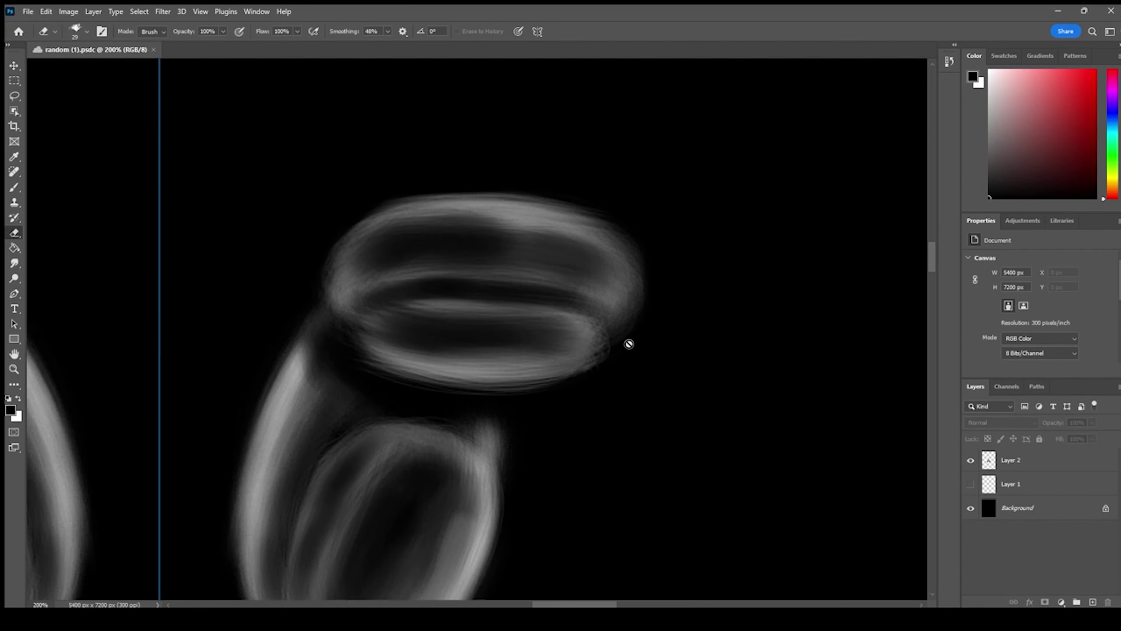
{"action": "key", "text": "b"}
{"action": "key", "text": "ctrl+z"}
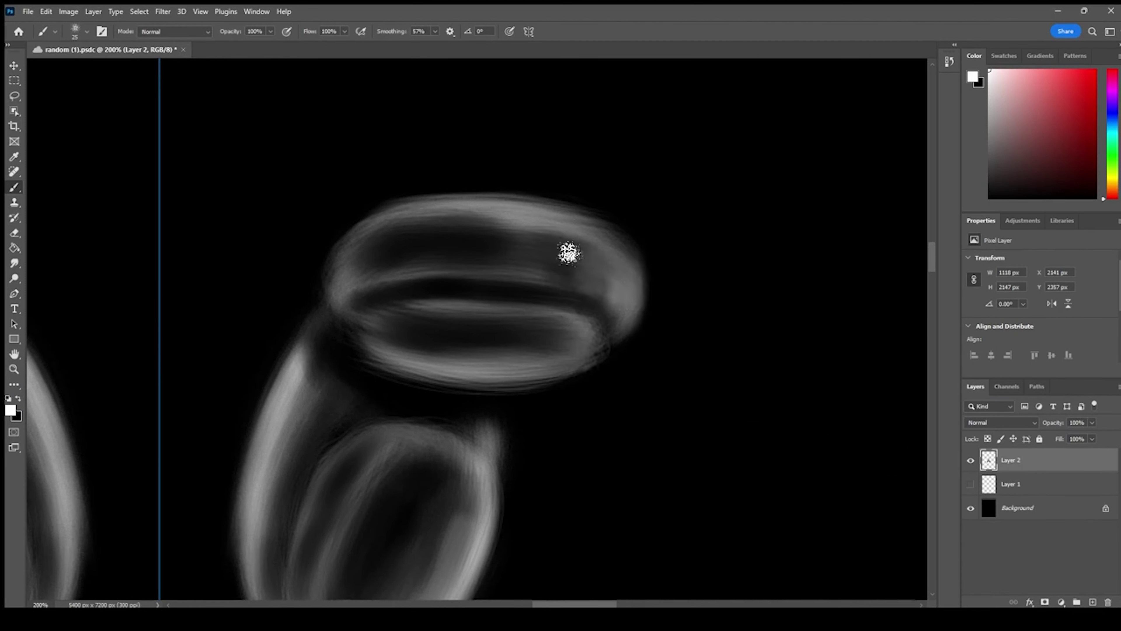
{"action": "mouse_move", "coordinate": [459, 349]}
{"action": "left_mouse_down"}
{"action": "mouse_move", "coordinate": [371, 361]}
{"action": "mouse_move", "coordinate": [375, 343]}
{"action": "mouse_move", "coordinate": [571, 351]}
{"action": "mouse_move", "coordinate": [351, 339]}
{"action": "left_mouse_up"}
{"action": "left_click_drag", "start_coordinate": [400, 304], "coordinate": [495, 318]}
Darken the gap between the upper and lower ear segments with a 36 px black brush
{"action": "key", "text": "ctrl+minus"}
{"action": "key", "text": "ctrl+minus"}
{"action": "key", "text": "ctrl+plus"}
{"action": "key", "text": "ctrl+plus"}
{"action": "key", "text": "ctrl+plus"}
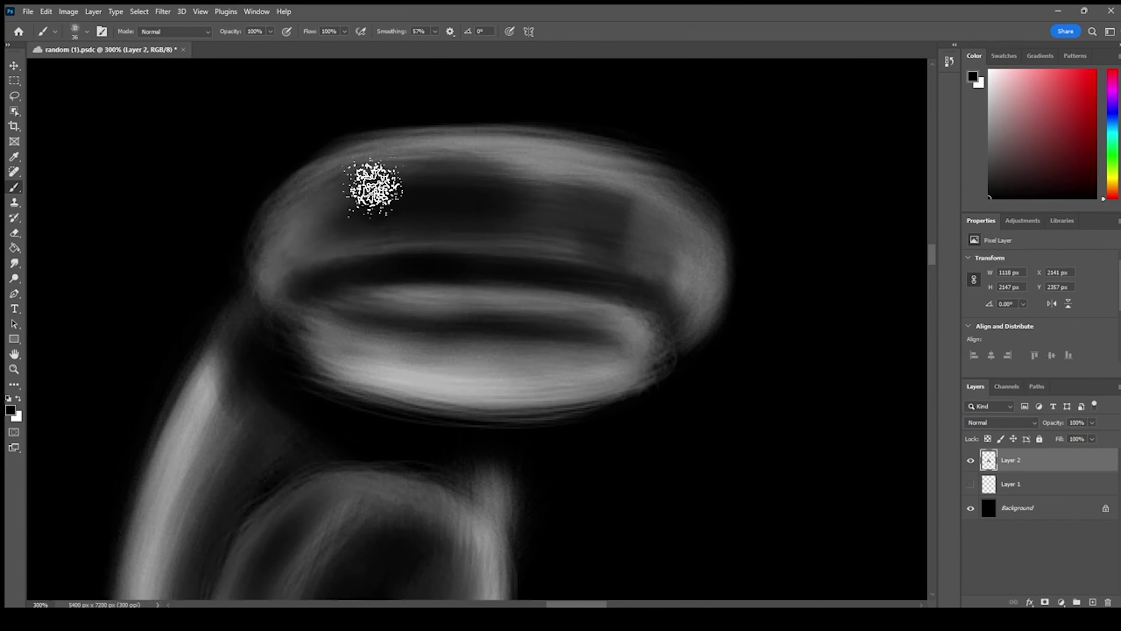
{"action": "scroll", "coordinate": [313, 321], "scroll_direction": "down", "scroll_amount": 3}
{"action": "left_click_drag", "start_coordinate": [453, 307], "coordinate": [515, 263]}
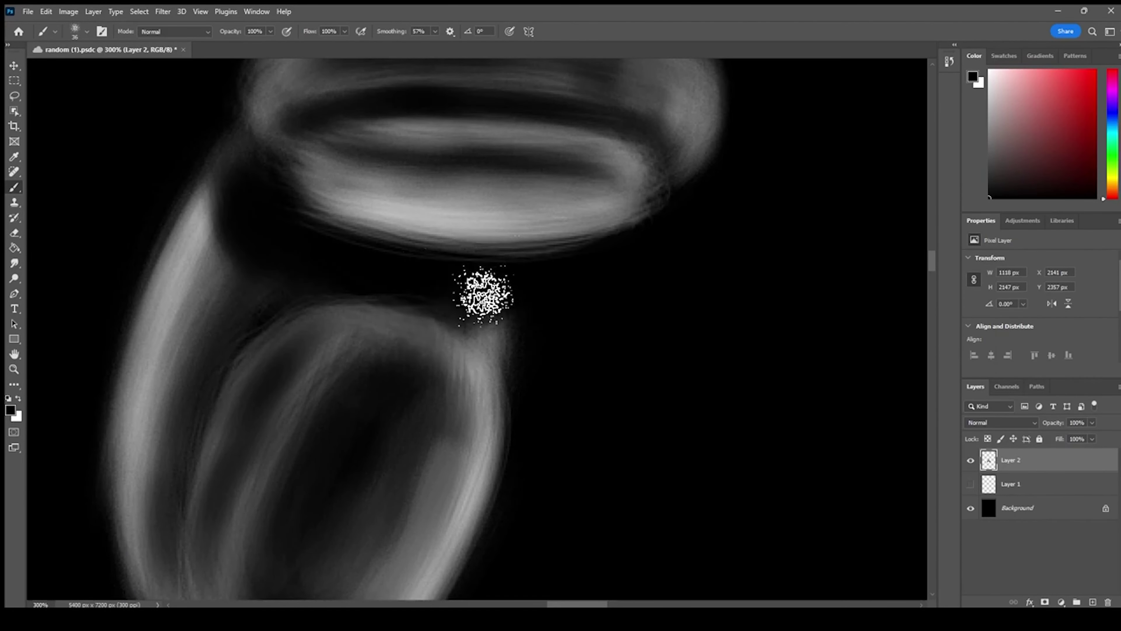
Erase the stray strokes below the upper ear segment's lower band and save the document
{"action": "key", "text": "e"}
{"action": "mouse_move", "coordinate": [321, 237]}
{"action": "left_mouse_down"}
{"action": "mouse_move", "coordinate": [668, 265]}
{"action": "mouse_move", "coordinate": [704, 241]}
{"action": "left_mouse_up"}
{"action": "key", "text": "ctrl+z"}
{"action": "left_click_drag", "start_coordinate": [419, 270], "coordinate": [359, 372]}
{"action": "key", "text": "ctrl+s"}
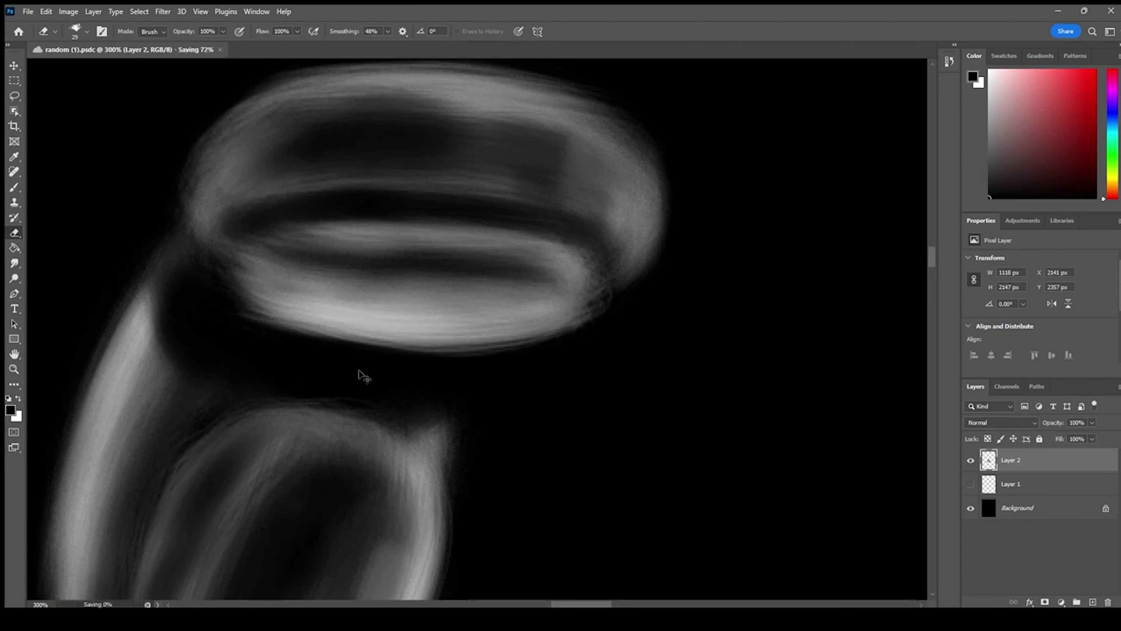
Shape the gray tab at the lower ear segment's outer corner and clean the segment's outer edge with the eraser
{"action": "key", "text": "b"}
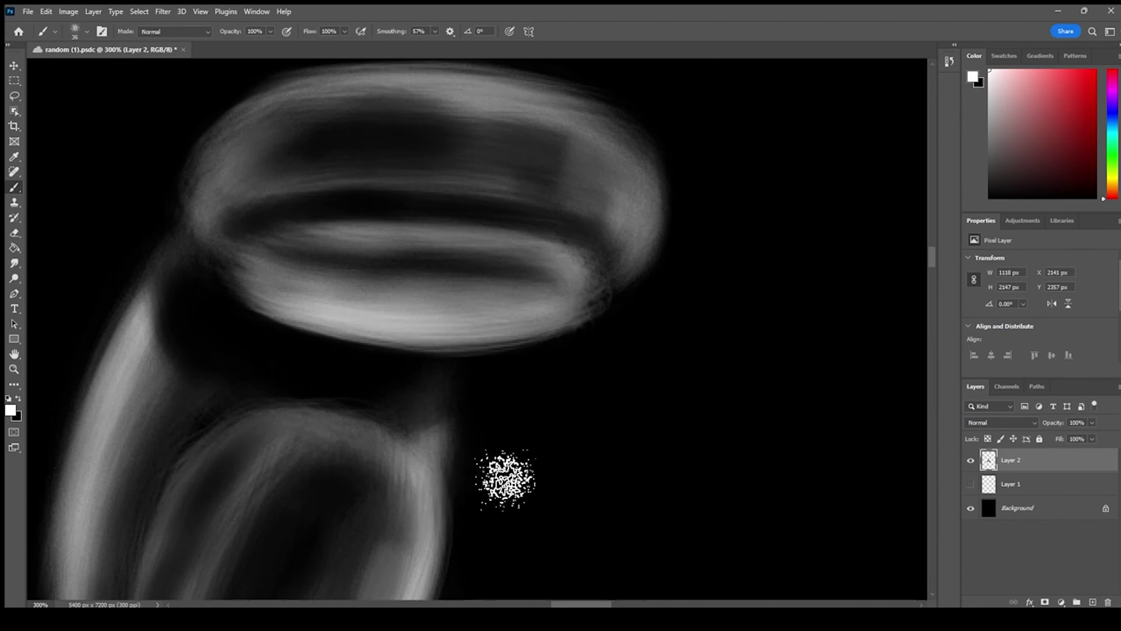
{"action": "key", "text": "e"}
{"action": "scroll", "coordinate": [501, 506], "scroll_direction": "down", "scroll_amount": 8}
{"action": "scroll", "coordinate": [168, 406], "scroll_direction": "left", "scroll_amount": 1}
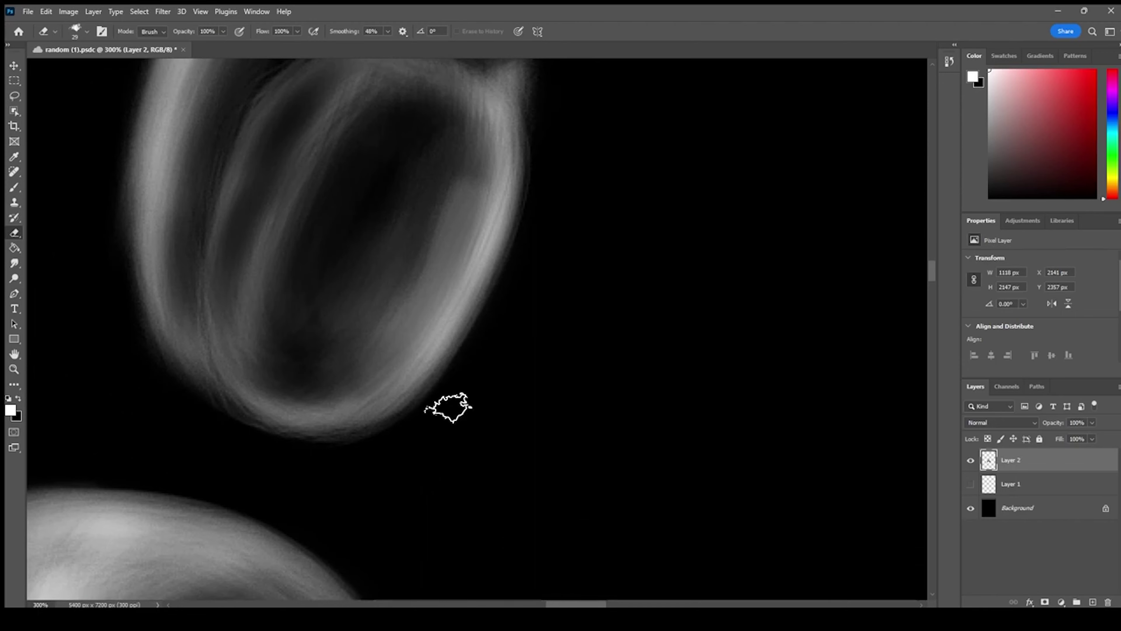
{"action": "key", "text": "ctrl+minus"}
{"action": "left_click_drag", "start_coordinate": [461, 163], "coordinate": [453, 368]}
Define the dark boundary between the lower ear oval and its inner side strip with a small black brush
{"action": "key", "text": "b"}
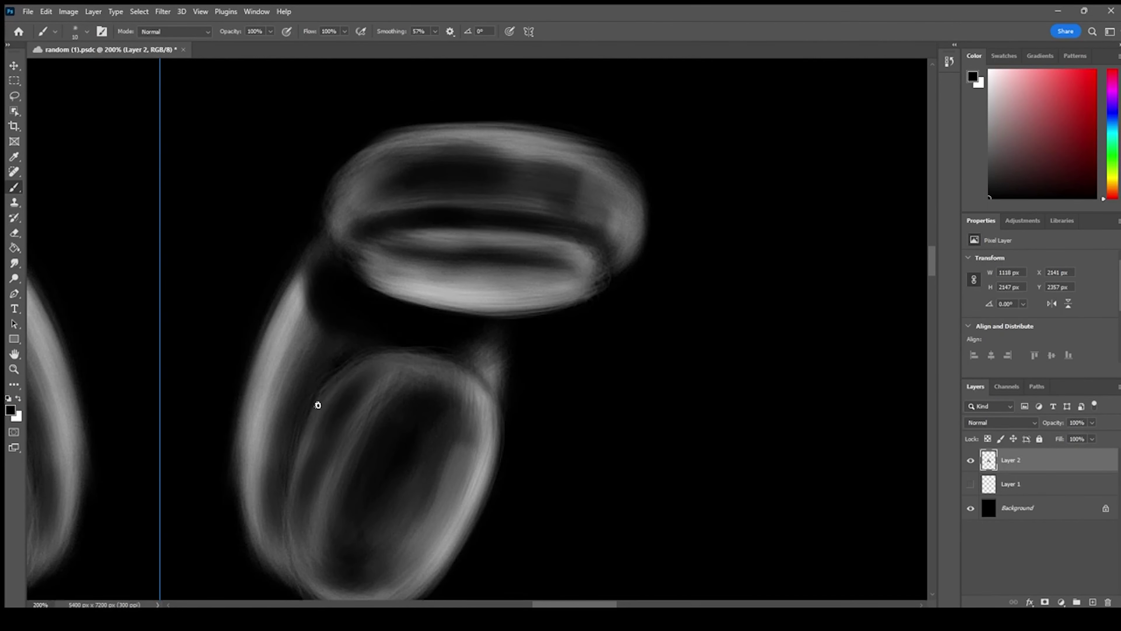
{"action": "left_click_drag", "start_coordinate": [304, 425], "coordinate": [297, 583]}
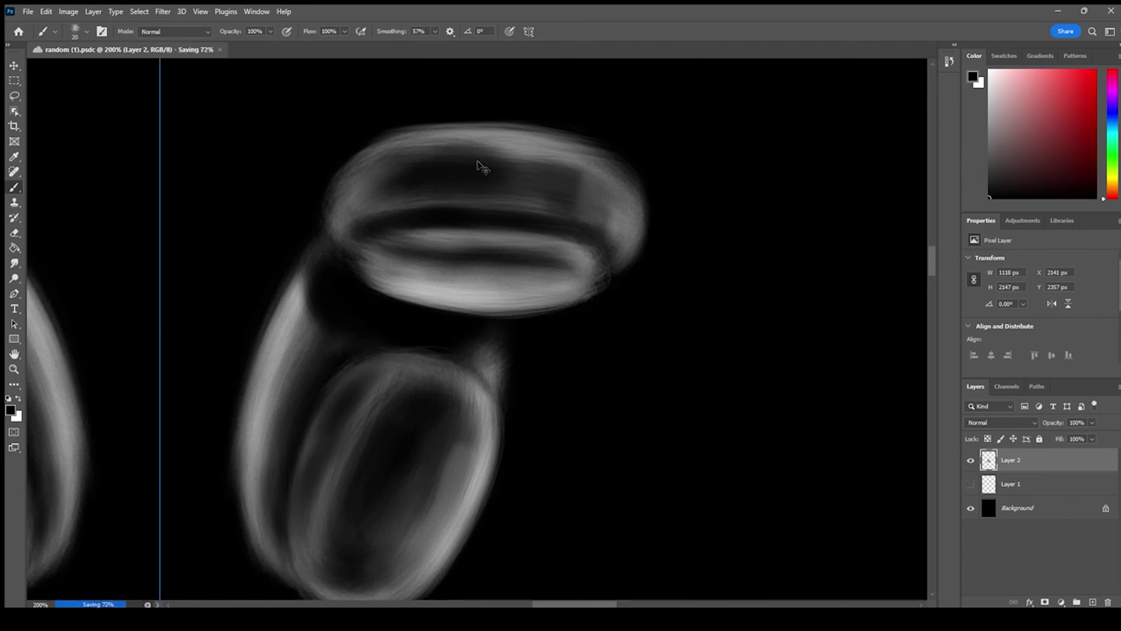
{"action": "key", "text": "ctrl+plus"}
{"action": "key", "text": "ctrl+plus"}
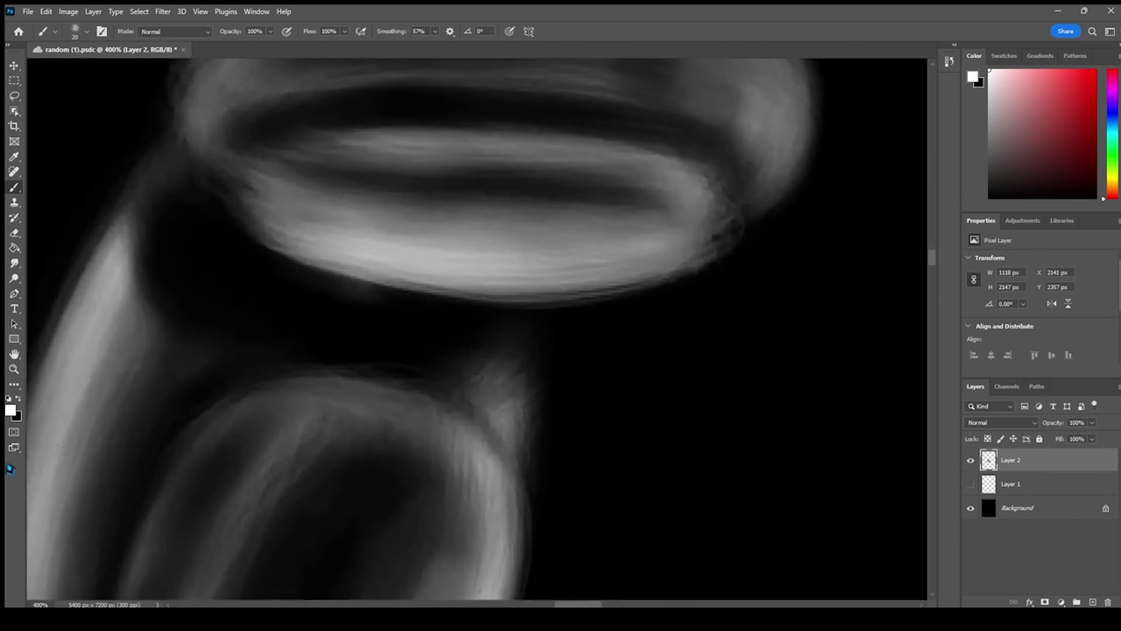
Show Layer 1 and paint a gray hinge with a round pivot, slanted bar and short struts between the lower ear segment and the head
{"action": "left_click", "coordinate": [18, 398]}
{"action": "key", "text": "ctrl+minus"}
{"action": "key", "text": "ctrl+minus"}
{"action": "key", "text": "ctrl+minus"}
{"action": "left_click_drag", "start_coordinate": [396, 418], "coordinate": [436, 246]}
{"action": "key", "text": "ctrl+plus"}
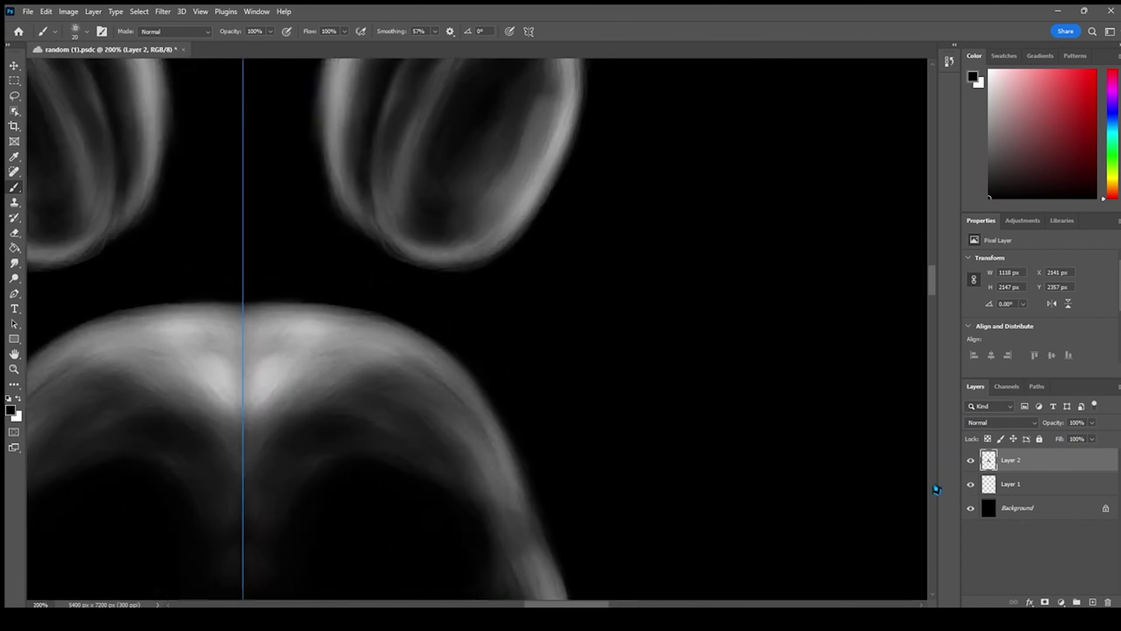
{"action": "key", "text": "x"}
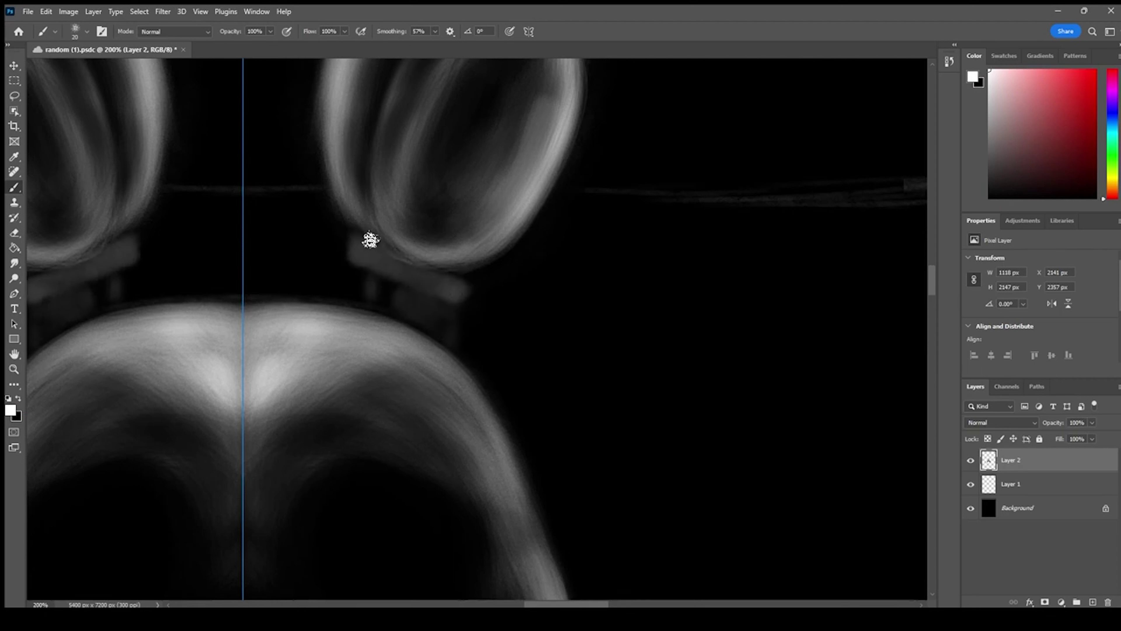
{"action": "key", "text": "ctrl+plus"}
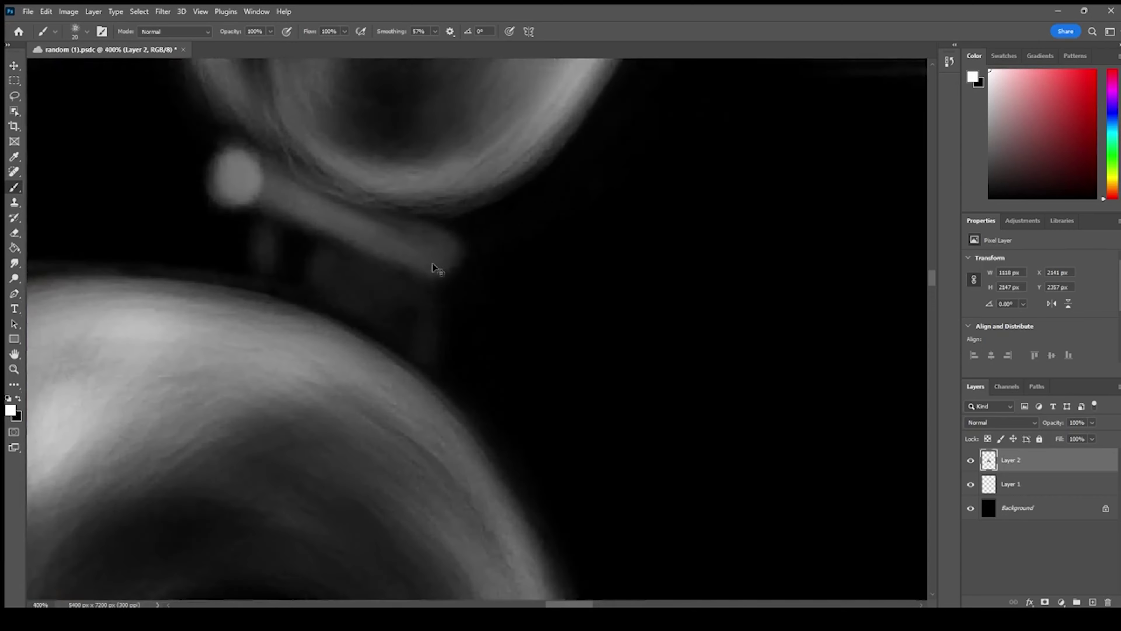
{"action": "key", "text": "ctrl+z"}
{"action": "key", "text": "ctrl+z"}
{"action": "left_click_drag", "start_coordinate": [426, 296], "coordinate": [419, 340]}
{"action": "mouse_move", "coordinate": [382, 299]}
{"action": "left_mouse_down"}
{"action": "mouse_move", "coordinate": [389, 322]}
{"action": "mouse_move", "coordinate": [380, 265]}
{"action": "left_mouse_up"}
Define the hinge bar's lower edge and hollow out the bar and round pivot with a smaller black brush
{"action": "left_click", "coordinate": [80, 35]}
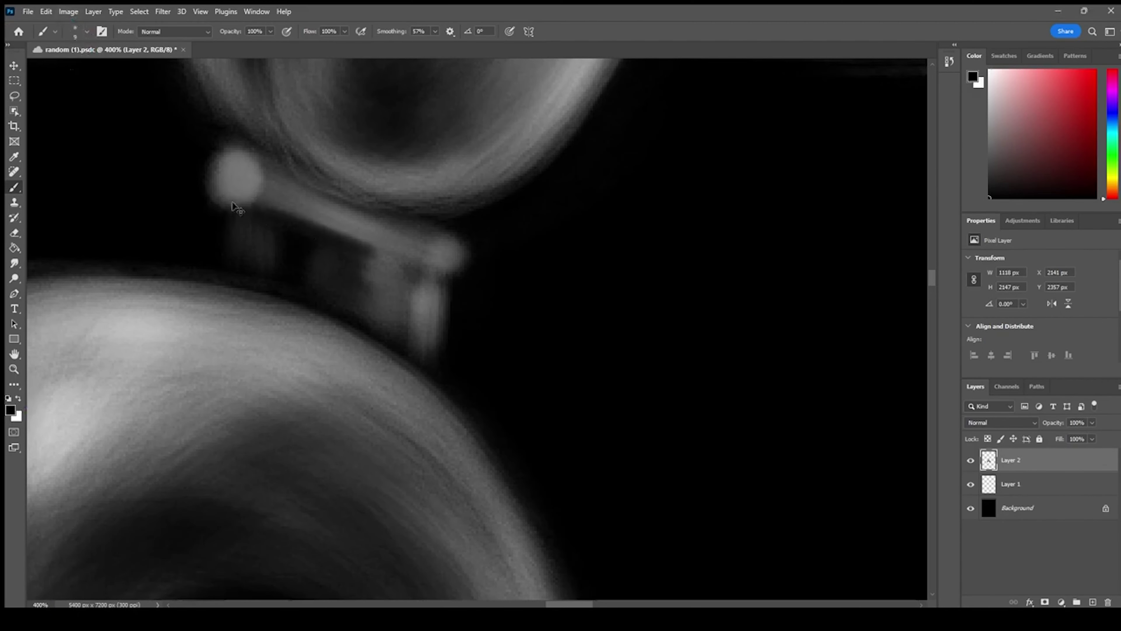
{"action": "mouse_move", "coordinate": [233, 205]}
{"action": "left_mouse_down"}
{"action": "mouse_move", "coordinate": [377, 268]}
{"action": "mouse_move", "coordinate": [448, 263]}
{"action": "left_mouse_up"}
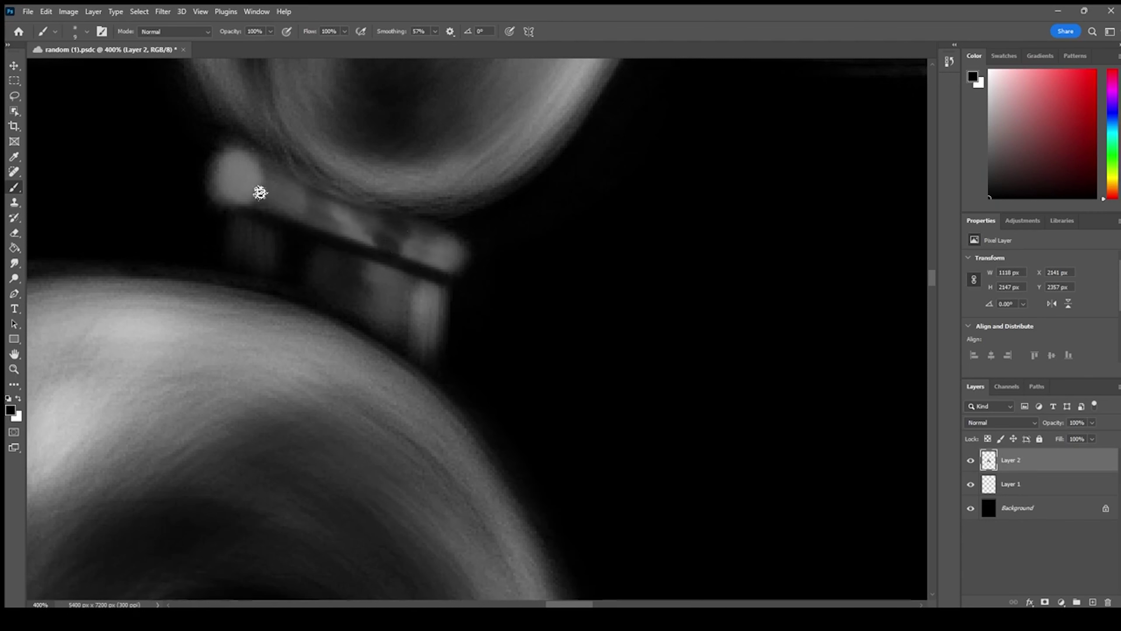
{"action": "left_click_drag", "start_coordinate": [270, 162], "coordinate": [422, 224]}
{"action": "key", "text": "ctrl+z"}
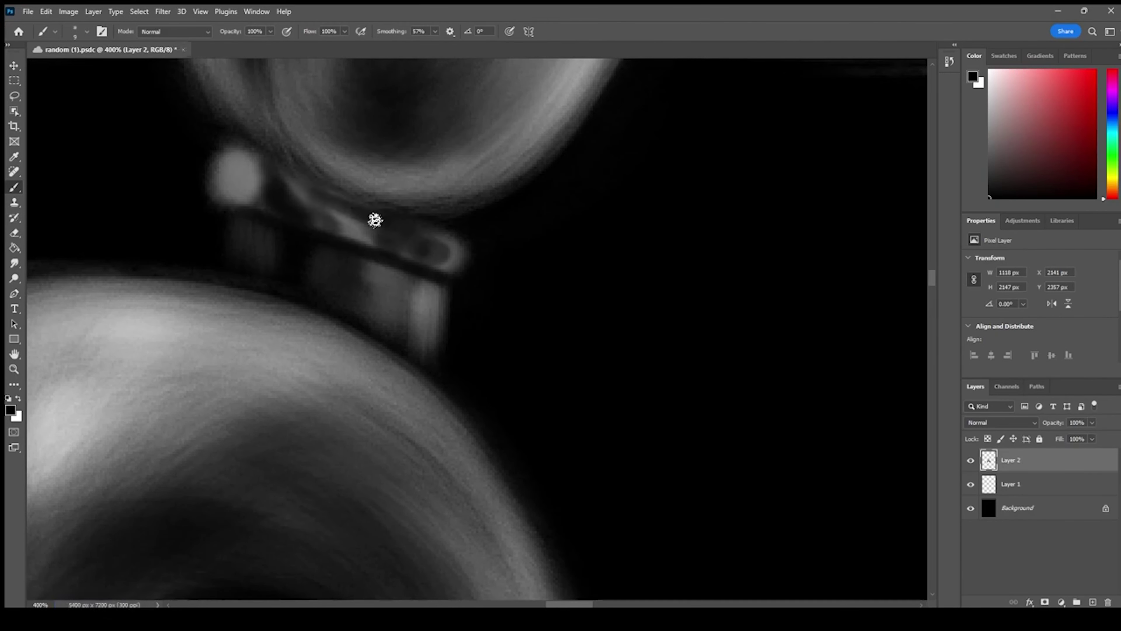
{"action": "left_click_drag", "start_coordinate": [352, 242], "coordinate": [362, 231]}
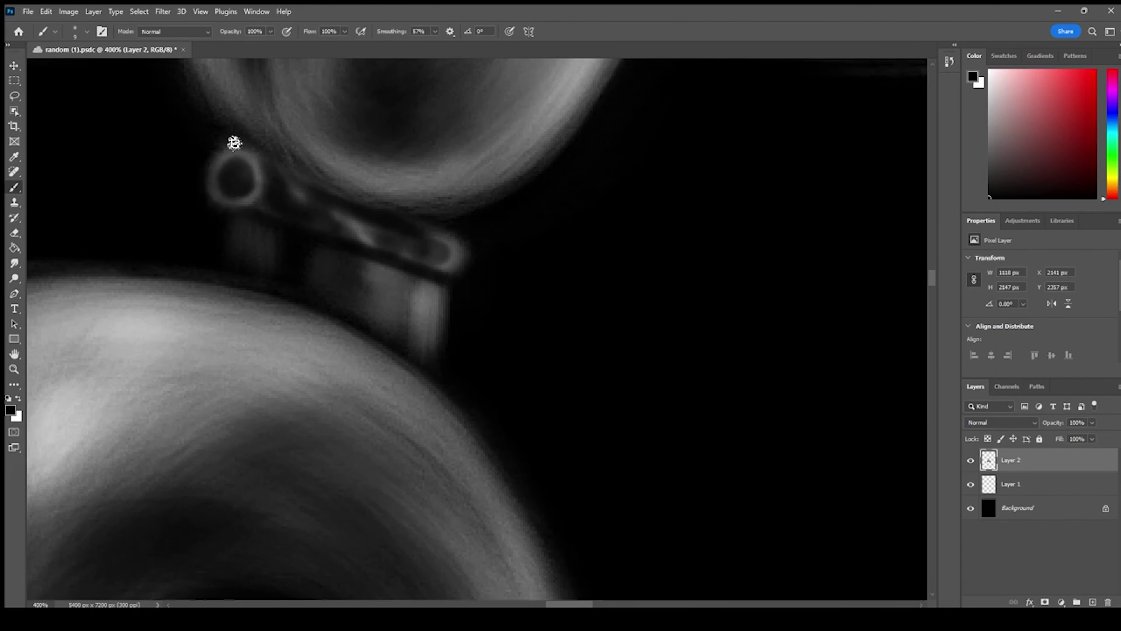
Clean the hinge's outer edge with the eraser, brighten its struts with a small brush and save the document
{"action": "key", "text": "ctrl+minus"}
{"action": "key", "text": "ctrl+minus"}
{"action": "key", "text": "ctrl+minus"}
{"action": "key", "text": "ctrl+minus"}
{"action": "key", "text": "ctrl+plus"}
{"action": "key", "text": "ctrl+plus"}
{"action": "key", "text": "ctrl+plus"}
{"action": "key", "text": "e"}
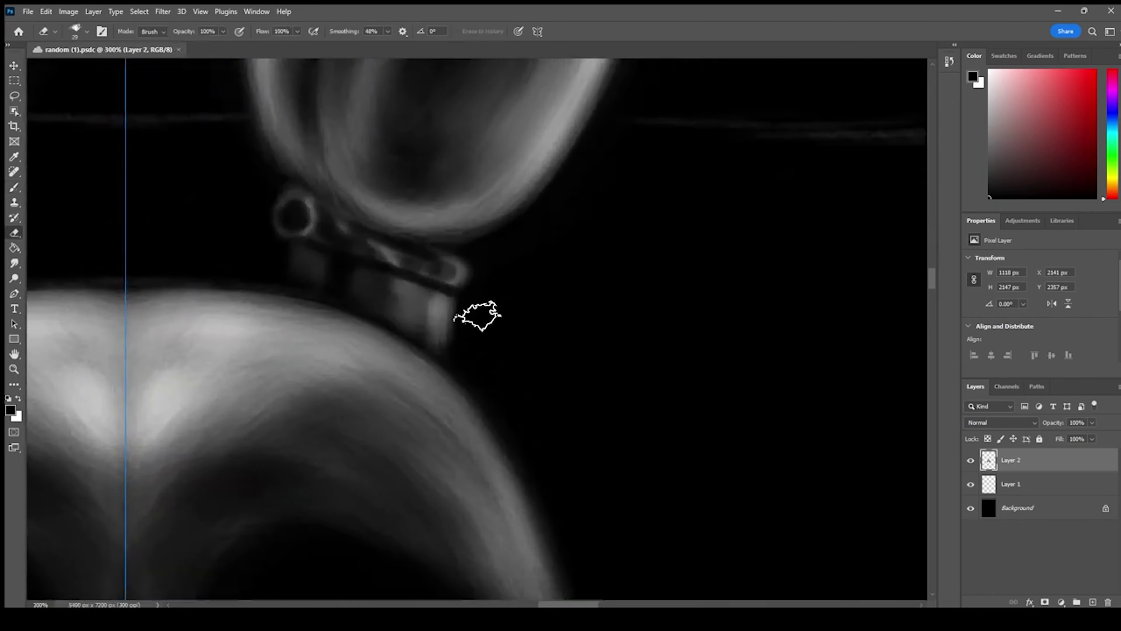
{"action": "key", "text": "b"}
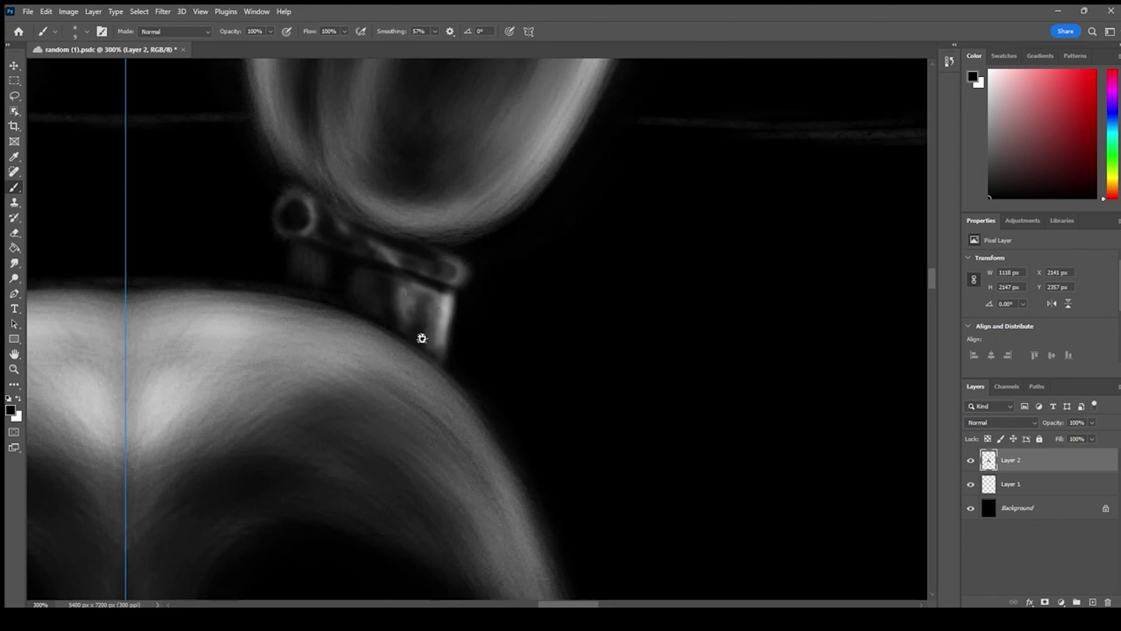
{"action": "key", "text": "x"}
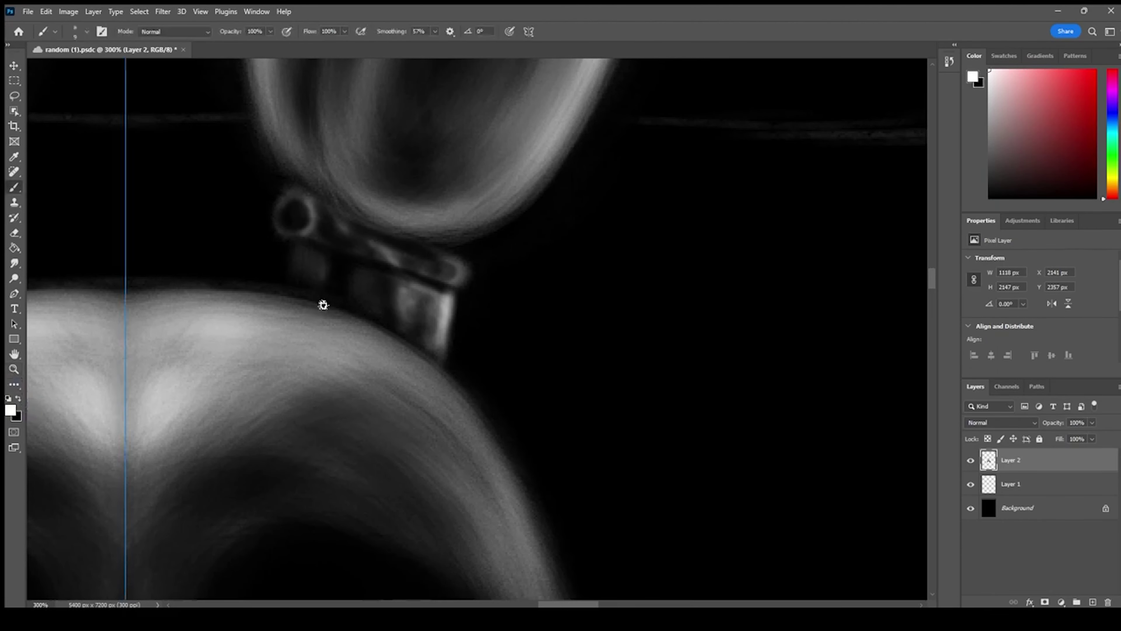
{"action": "scroll", "coordinate": [310, 252], "scroll_direction": "down", "scroll_amount": 4}
{"action": "scroll", "coordinate": [408, 242], "scroll_direction": "up", "scroll_amount": 5}
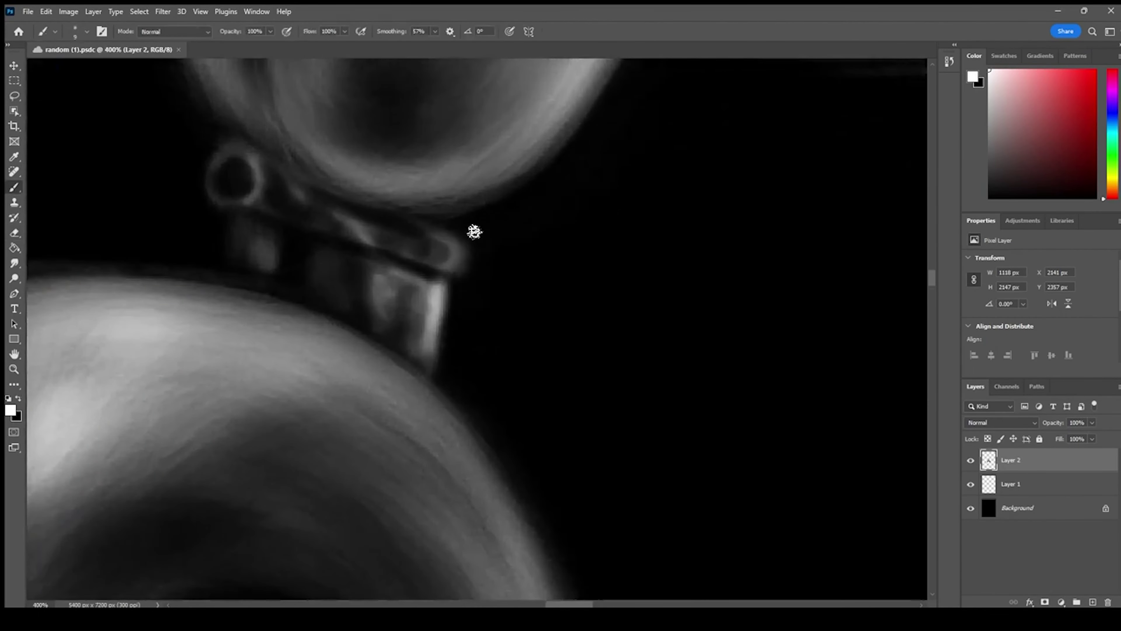
{"action": "key", "text": "ctrl+s"}
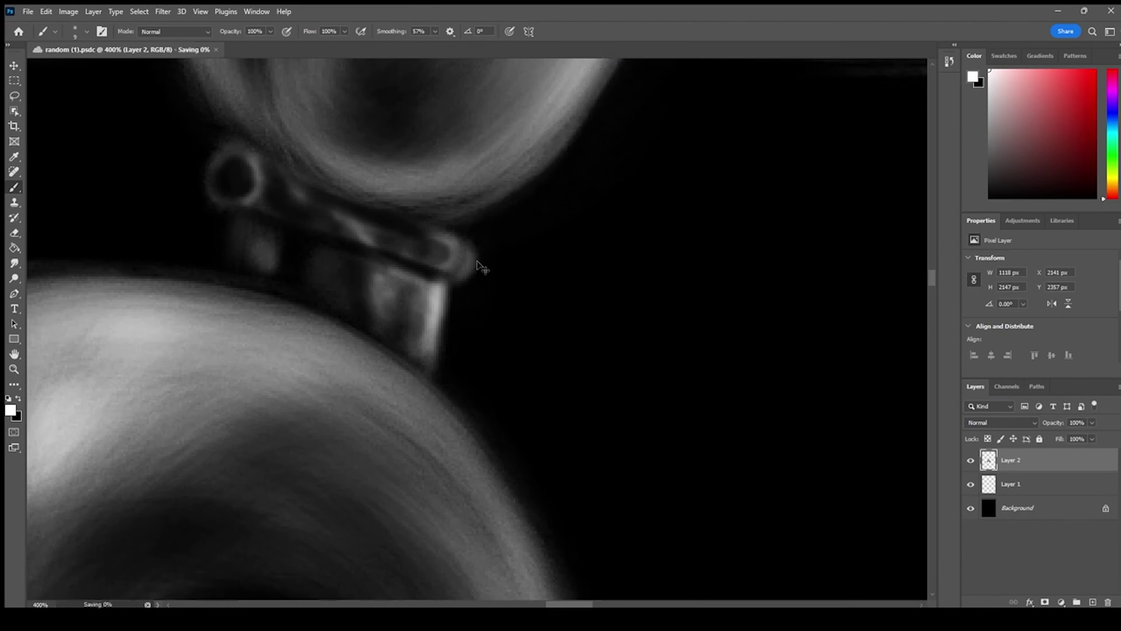
Paint a gray V-shaped pelvis piece beneath the oval belly with a white brush
{"action": "key", "text": "ctrl+minus"}
{"action": "key", "text": "ctrl+minus"}
{"action": "key", "text": "ctrl+minus"}
{"action": "key", "text": "ctrl+minus"}
{"action": "left_click_drag", "start_coordinate": [505, 333], "coordinate": [531, 83]}
{"action": "scroll", "coordinate": [450, 320], "scroll_direction": "up", "scroll_amount": 1}
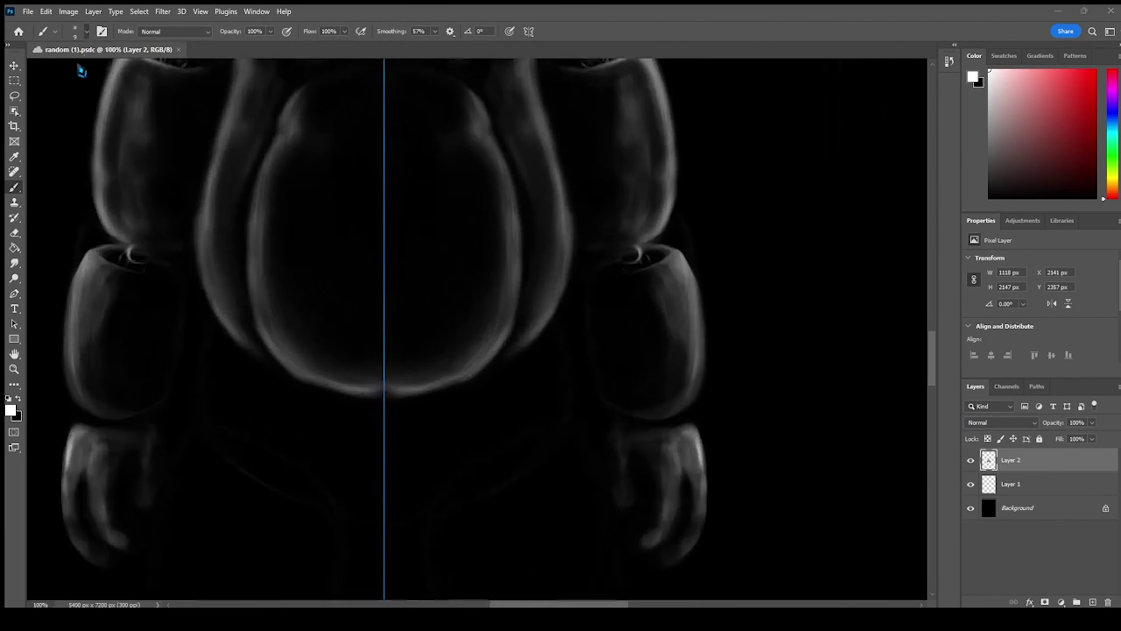
{"action": "left_click_drag", "start_coordinate": [432, 394], "coordinate": [455, 315]}
{"action": "mouse_move", "coordinate": [408, 346]}
{"action": "left_mouse_down"}
{"action": "mouse_move", "coordinate": [556, 326]}
{"action": "mouse_move", "coordinate": [578, 276]}
{"action": "mouse_move", "coordinate": [436, 426]}
{"action": "mouse_move", "coordinate": [401, 430]}
{"action": "mouse_move", "coordinate": [583, 296]}
{"action": "mouse_move", "coordinate": [425, 381]}
{"action": "mouse_move", "coordinate": [400, 437]}
{"action": "mouse_move", "coordinate": [539, 313]}
{"action": "mouse_move", "coordinate": [440, 338]}
{"action": "left_mouse_up"}
Shade the inside of the V-shaped pelvis with a black brush, leaving a lighter rim, and save the document
{"action": "left_click", "coordinate": [18, 398]}
{"action": "left_click_drag", "start_coordinate": [561, 291], "coordinate": [566, 262]}
{"action": "mouse_move", "coordinate": [466, 360]}
{"action": "left_mouse_down"}
{"action": "mouse_move", "coordinate": [533, 325]}
{"action": "mouse_move", "coordinate": [567, 291]}
{"action": "left_mouse_up"}
{"action": "mouse_move", "coordinate": [532, 338]}
{"action": "left_mouse_down"}
{"action": "mouse_move", "coordinate": [566, 260]}
{"action": "mouse_move", "coordinate": [469, 349]}
{"action": "left_mouse_up"}
{"action": "key", "text": "ctrl+minus"}
{"action": "key", "text": "ctrl+minus"}
{"action": "key", "text": "ctrl+minus"}
{"action": "key", "text": "ctrl+minus"}
{"action": "key", "text": "ctrl+s"}
{"action": "key", "text": "ctrl+plus"}
{"action": "key", "text": "ctrl+plus"}
{"action": "key", "text": "ctrl+plus"}
{"action": "key", "text": "ctrl+plus"}
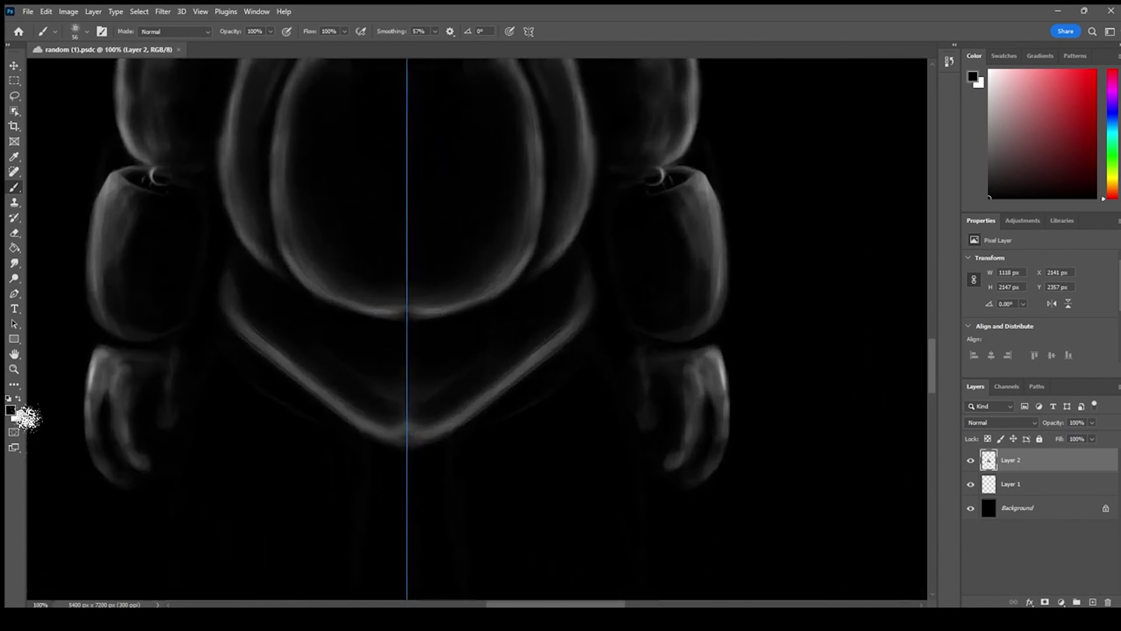
{"action": "left_click_drag", "start_coordinate": [581, 276], "coordinate": [560, 305]}
Paint the thigh below the pelvis with a white brush, with a bright outer edge and a gray filled body
{"action": "left_click_drag", "start_coordinate": [536, 489], "coordinate": [453, 303]}
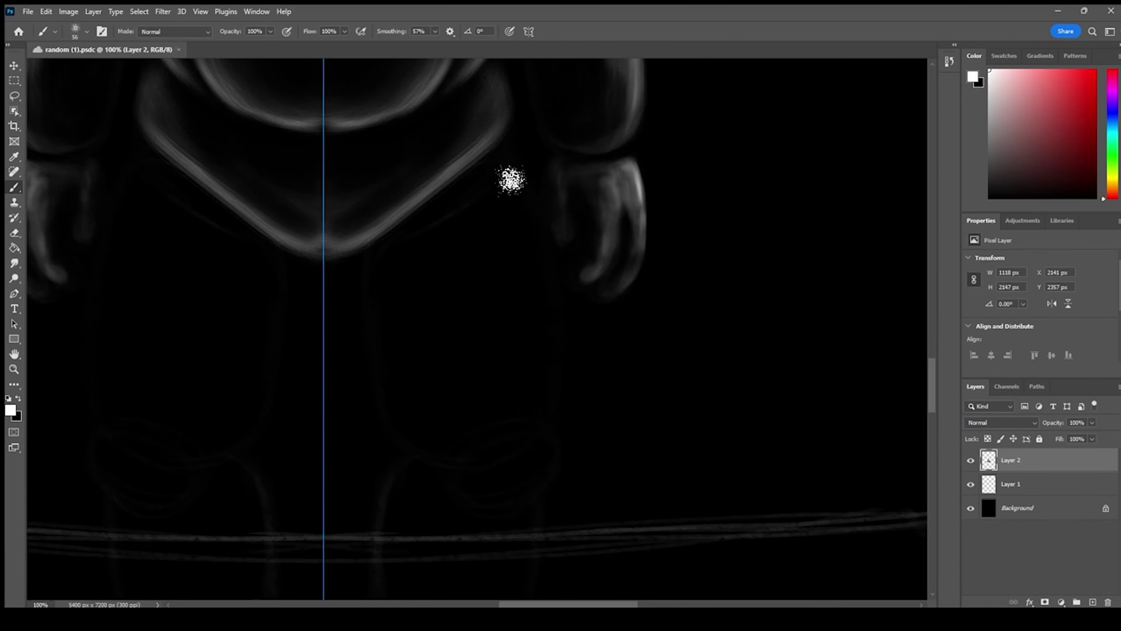
{"action": "left_click_drag", "start_coordinate": [510, 179], "coordinate": [536, 397]}
{"action": "left_click_drag", "start_coordinate": [525, 239], "coordinate": [512, 186]}
{"action": "mouse_move", "coordinate": [503, 193]}
{"action": "left_mouse_down"}
{"action": "mouse_move", "coordinate": [378, 258]}
{"action": "mouse_move", "coordinate": [488, 190]}
{"action": "left_mouse_up"}
{"action": "key", "text": "ctrl+z"}
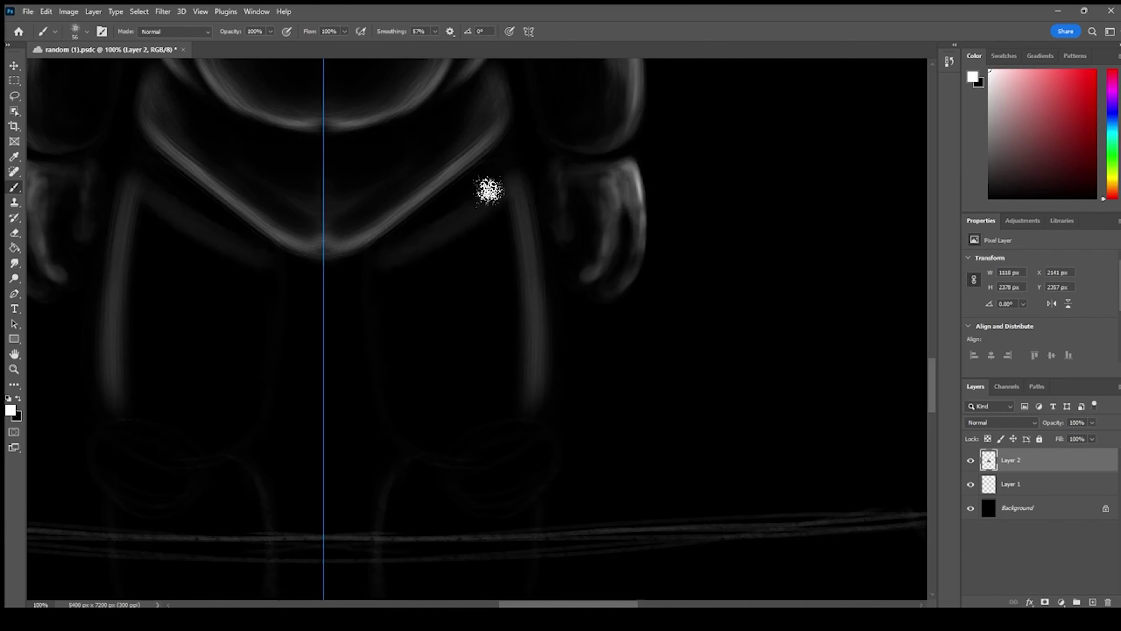
{"action": "mouse_move", "coordinate": [382, 267]}
{"action": "left_mouse_down"}
{"action": "mouse_move", "coordinate": [511, 183]}
{"action": "mouse_move", "coordinate": [424, 433]}
{"action": "mouse_move", "coordinate": [503, 195]}
{"action": "mouse_move", "coordinate": [407, 366]}
{"action": "mouse_move", "coordinate": [439, 298]}
{"action": "mouse_move", "coordinate": [407, 395]}
{"action": "mouse_move", "coordinate": [451, 263]}
{"action": "mouse_move", "coordinate": [508, 205]}
{"action": "mouse_move", "coordinate": [508, 401]}
{"action": "mouse_move", "coordinate": [519, 198]}
{"action": "mouse_move", "coordinate": [421, 421]}
{"action": "mouse_move", "coordinate": [506, 198]}
{"action": "mouse_move", "coordinate": [513, 391]}
{"action": "mouse_move", "coordinate": [500, 450]}
{"action": "mouse_move", "coordinate": [536, 306]}
{"action": "mouse_move", "coordinate": [433, 348]}
{"action": "mouse_move", "coordinate": [504, 375]}
{"action": "mouse_move", "coordinate": [444, 466]}
{"action": "mouse_move", "coordinate": [541, 371]}
{"action": "mouse_move", "coordinate": [516, 176]}
{"action": "mouse_move", "coordinate": [508, 204]}
{"action": "mouse_move", "coordinate": [442, 258]}
{"action": "left_mouse_up"}
Darken the thigh's inner side and center with a black brush, enlarging it to cover the interior
{"action": "key", "text": "x"}
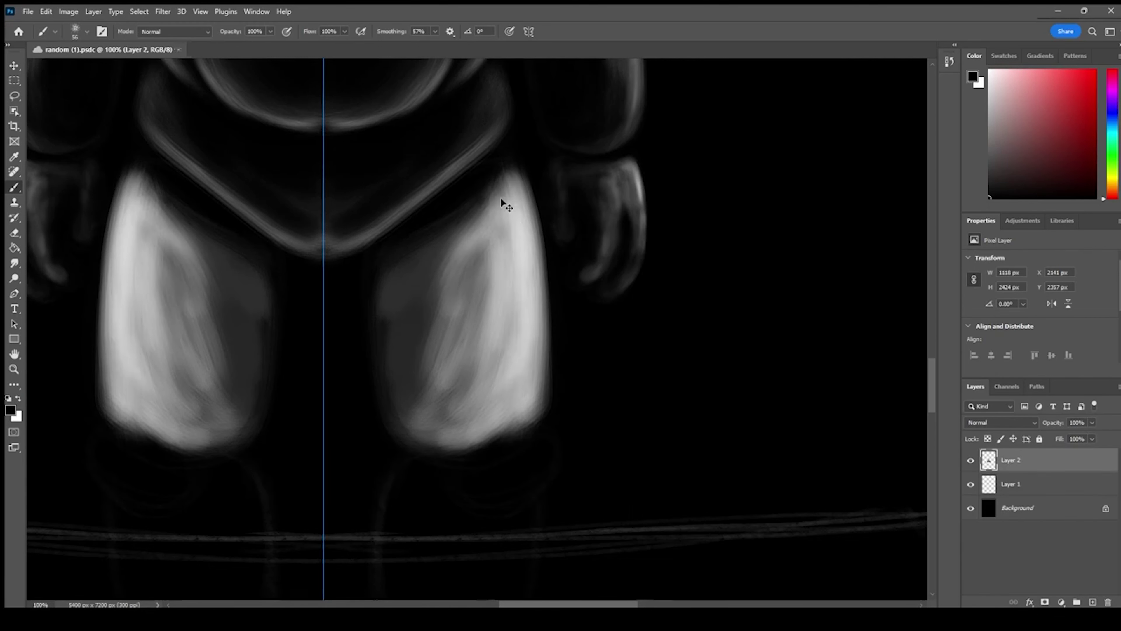
{"action": "mouse_move", "coordinate": [501, 203]}
{"action": "left_mouse_down"}
{"action": "mouse_move", "coordinate": [470, 420]}
{"action": "mouse_move", "coordinate": [450, 408]}
{"action": "mouse_move", "coordinate": [460, 329]}
{"action": "mouse_move", "coordinate": [424, 306]}
{"action": "mouse_move", "coordinate": [417, 243]}
{"action": "mouse_move", "coordinate": [393, 335]}
{"action": "mouse_move", "coordinate": [386, 439]}
{"action": "left_mouse_up"}
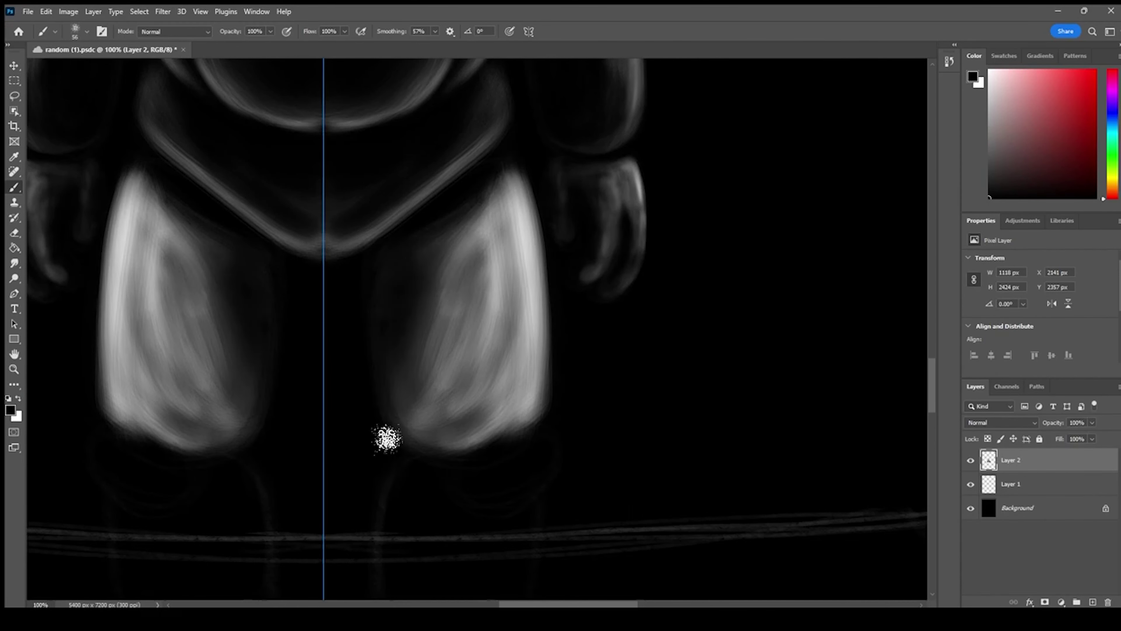
{"action": "mouse_move", "coordinate": [389, 268]}
{"action": "left_mouse_down"}
{"action": "mouse_move", "coordinate": [449, 221]}
{"action": "mouse_move", "coordinate": [405, 256]}
{"action": "mouse_move", "coordinate": [464, 266]}
{"action": "mouse_move", "coordinate": [488, 248]}
{"action": "left_mouse_up"}
{"action": "left_click", "coordinate": [99, 73]}
{"action": "mouse_move", "coordinate": [430, 324]}
{"action": "left_mouse_down"}
{"action": "mouse_move", "coordinate": [471, 280]}
{"action": "mouse_move", "coordinate": [488, 408]}
{"action": "mouse_move", "coordinate": [516, 252]}
{"action": "left_mouse_up"}
{"action": "key", "text": "ctrl+z"}
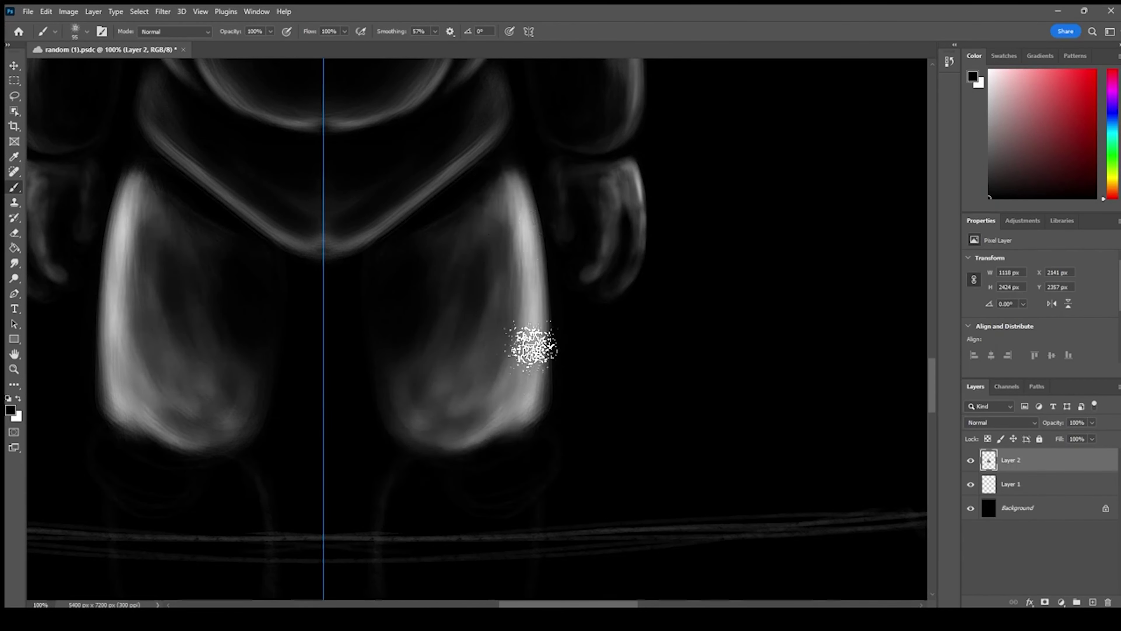
Deepen the black shading across the thigh down to its lower end and save the document
{"action": "mouse_move", "coordinate": [534, 346]}
{"action": "left_mouse_down"}
{"action": "mouse_move", "coordinate": [391, 374]}
{"action": "mouse_move", "coordinate": [466, 270]}
{"action": "mouse_move", "coordinate": [425, 333]}
{"action": "mouse_move", "coordinate": [393, 432]}
{"action": "mouse_move", "coordinate": [452, 356]}
{"action": "left_mouse_up"}
{"action": "key", "text": "ctrl+minus"}
{"action": "key", "text": "ctrl+minus"}
{"action": "key", "text": "ctrl+minus"}
{"action": "key", "text": "ctrl+plus"}
{"action": "key", "text": "ctrl+plus"}
{"action": "key", "text": "ctrl+plus"}
{"action": "left_click_drag", "start_coordinate": [517, 217], "coordinate": [504, 398]}
{"action": "left_click_drag", "start_coordinate": [533, 279], "coordinate": [468, 428]}
{"action": "key", "text": "ctrl+s"}
Paint a light gray oval knee joint under the thigh's lower outer corner
{"action": "key", "text": "ctrl+plus"}
{"action": "mouse_move", "coordinate": [767, 572]}
{"action": "left_mouse_down"}
{"action": "mouse_move", "coordinate": [752, 153]}
{"action": "mouse_move", "coordinate": [682, 230]}
{"action": "left_mouse_up"}
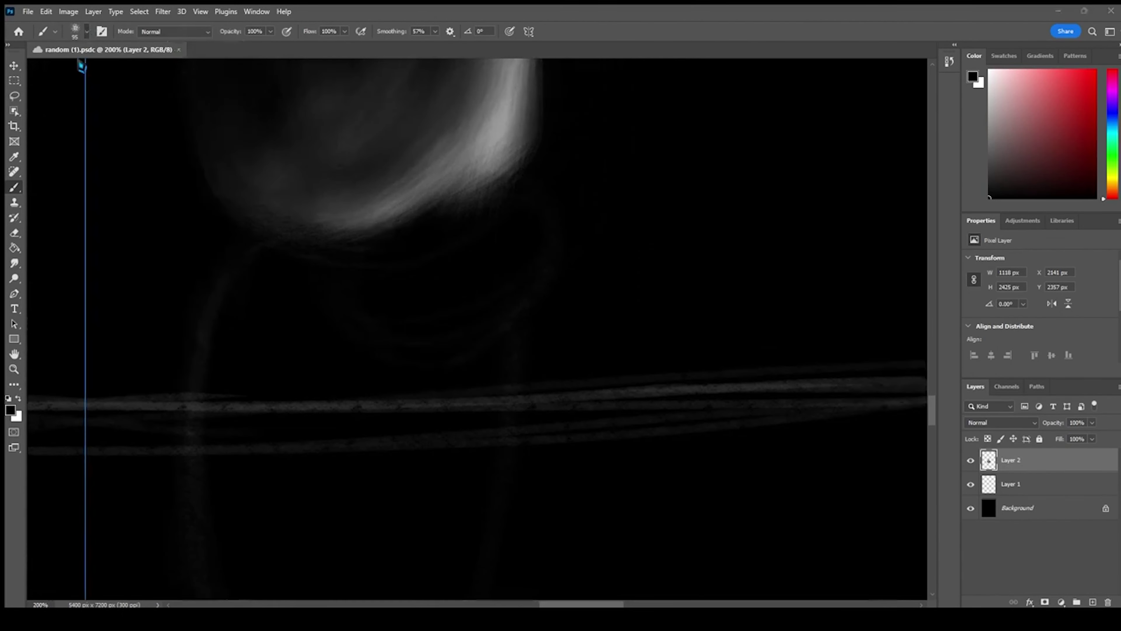
{"action": "mouse_move", "coordinate": [491, 302]}
{"action": "left_mouse_down"}
{"action": "mouse_move", "coordinate": [501, 216]}
{"action": "mouse_move", "coordinate": [425, 293]}
{"action": "mouse_move", "coordinate": [383, 301]}
{"action": "mouse_move", "coordinate": [366, 330]}
{"action": "mouse_move", "coordinate": [523, 201]}
{"action": "mouse_move", "coordinate": [423, 348]}
{"action": "mouse_move", "coordinate": [518, 261]}
{"action": "mouse_move", "coordinate": [507, 193]}
{"action": "mouse_move", "coordinate": [436, 283]}
{"action": "left_mouse_up"}
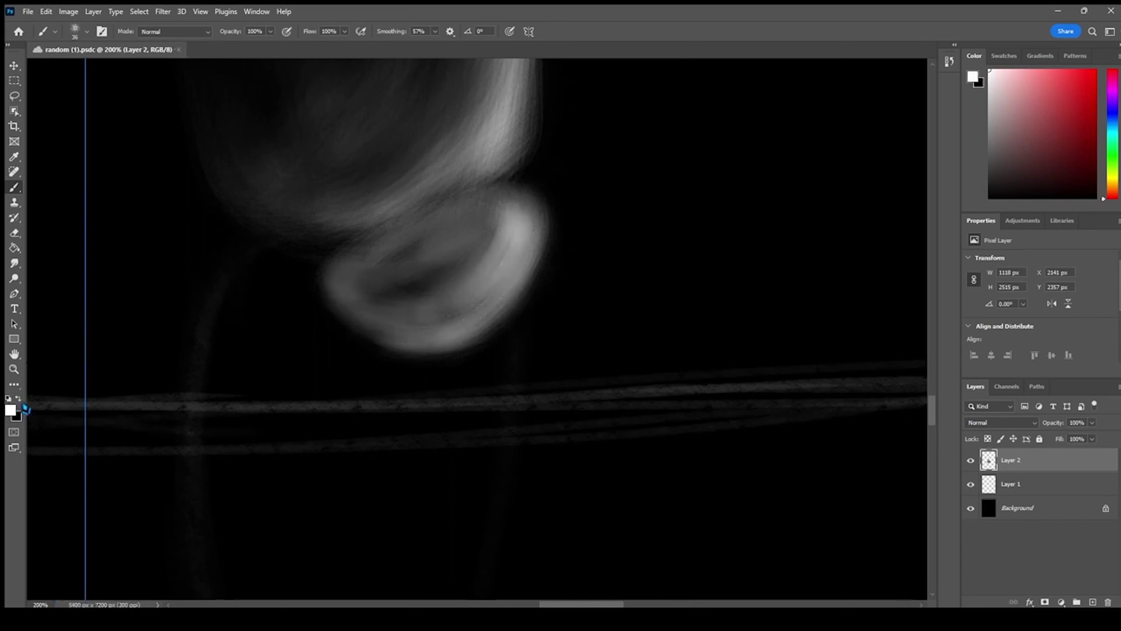
Darken the gap between the thigh and the knee joint and start shading the knee's interior in black
{"action": "key", "text": "x"}
{"action": "mouse_move", "coordinate": [442, 208]}
{"action": "left_mouse_down"}
{"action": "mouse_move", "coordinate": [401, 238]}
{"action": "mouse_move", "coordinate": [521, 146]}
{"action": "mouse_move", "coordinate": [400, 195]}
{"action": "mouse_move", "coordinate": [457, 161]}
{"action": "left_mouse_up"}
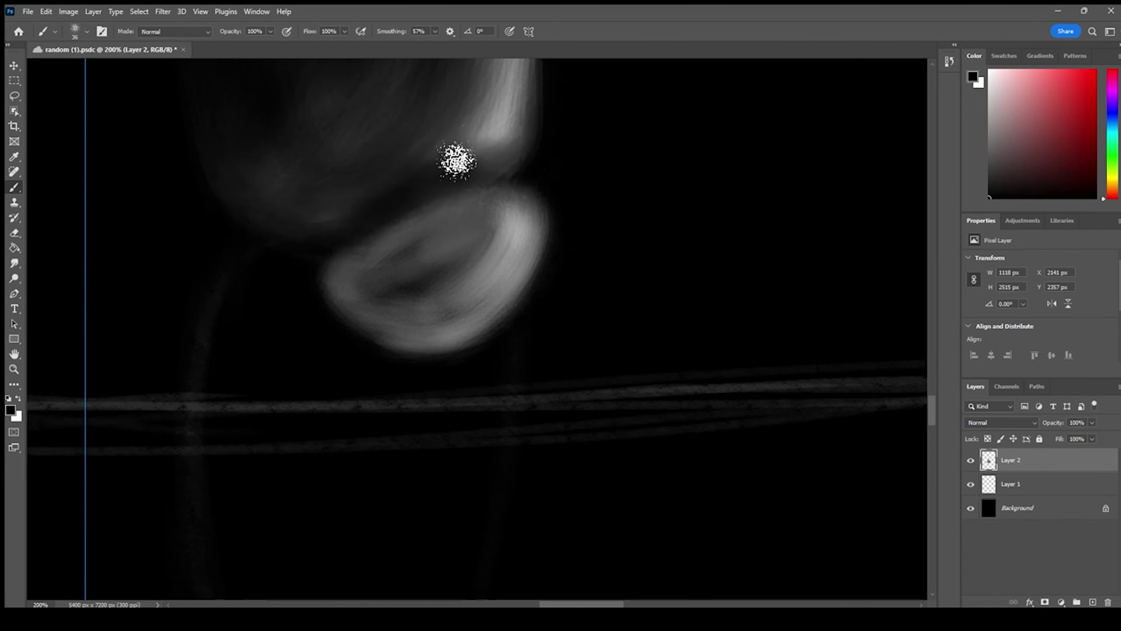
{"action": "mouse_move", "coordinate": [419, 264]}
{"action": "left_mouse_down"}
{"action": "mouse_move", "coordinate": [385, 253]}
{"action": "mouse_move", "coordinate": [478, 329]}
{"action": "mouse_move", "coordinate": [430, 233]}
{"action": "mouse_move", "coordinate": [396, 285]}
{"action": "mouse_move", "coordinate": [447, 235]}
{"action": "mouse_move", "coordinate": [513, 266]}
{"action": "mouse_move", "coordinate": [452, 294]}
{"action": "left_mouse_up"}
Hollow out the knee joint in black, leaving a bright rim and a small central highlight, and save the document
{"action": "key", "text": "ctrl+minus"}
{"action": "key", "text": "ctrl+minus"}
{"action": "key", "text": "ctrl+minus"}
{"action": "key", "text": "ctrl+minus"}
{"action": "key", "text": "ctrl+plus"}
{"action": "key", "text": "ctrl+plus"}
{"action": "key", "text": "ctrl+plus"}
{"action": "key", "text": "ctrl+plus"}
{"action": "mouse_move", "coordinate": [351, 278]}
{"action": "left_mouse_down"}
{"action": "mouse_move", "coordinate": [370, 238]}
{"action": "mouse_move", "coordinate": [205, 148]}
{"action": "mouse_move", "coordinate": [352, 164]}
{"action": "mouse_move", "coordinate": [317, 348]}
{"action": "left_mouse_up"}
{"action": "left_click_drag", "start_coordinate": [238, 367], "coordinate": [243, 408]}
{"action": "left_click_drag", "start_coordinate": [456, 450], "coordinate": [491, 237]}
{"action": "key", "text": "ctrl+s"}
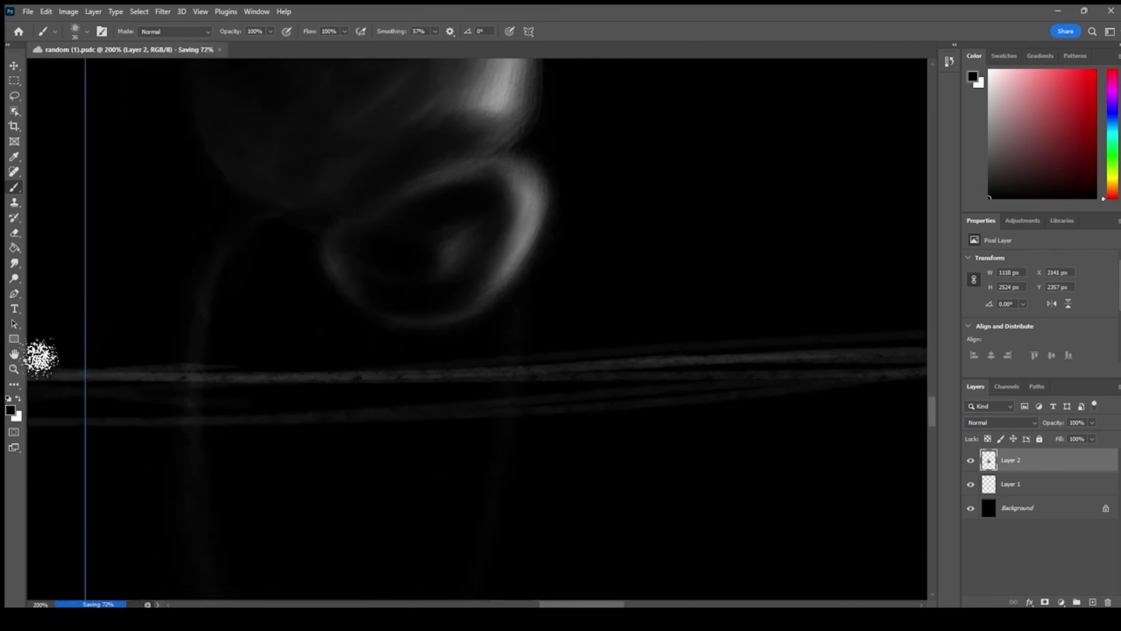
Fill the shin below the knee joint in gray with an enlarged 75 px white brush
{"action": "key", "text": "x"}
{"action": "key", "text": "ctrl+minus"}
{"action": "left_click_drag", "start_coordinate": [375, 305], "coordinate": [393, 362]}
{"action": "key", "text": "ctrl+z"}
{"action": "key", "text": "bracketright"}
{"action": "key", "text": "bracketright"}
{"action": "key", "text": "bracketright"}
{"action": "key", "text": "bracketright"}
{"action": "mouse_move", "coordinate": [479, 342]}
{"action": "left_mouse_down"}
{"action": "mouse_move", "coordinate": [430, 501]}
{"action": "mouse_move", "coordinate": [408, 478]}
{"action": "mouse_move", "coordinate": [484, 328]}
{"action": "mouse_move", "coordinate": [433, 491]}
{"action": "mouse_move", "coordinate": [356, 478]}
{"action": "mouse_move", "coordinate": [478, 461]}
{"action": "mouse_move", "coordinate": [413, 465]}
{"action": "mouse_move", "coordinate": [413, 418]}
{"action": "mouse_move", "coordinate": [378, 418]}
{"action": "mouse_move", "coordinate": [380, 303]}
{"action": "mouse_move", "coordinate": [386, 401]}
{"action": "mouse_move", "coordinate": [413, 459]}
{"action": "left_mouse_up"}
Brighten the shin's outer edge and rounded lower end with a smaller white brush
{"action": "key", "text": "ctrl+plus"}
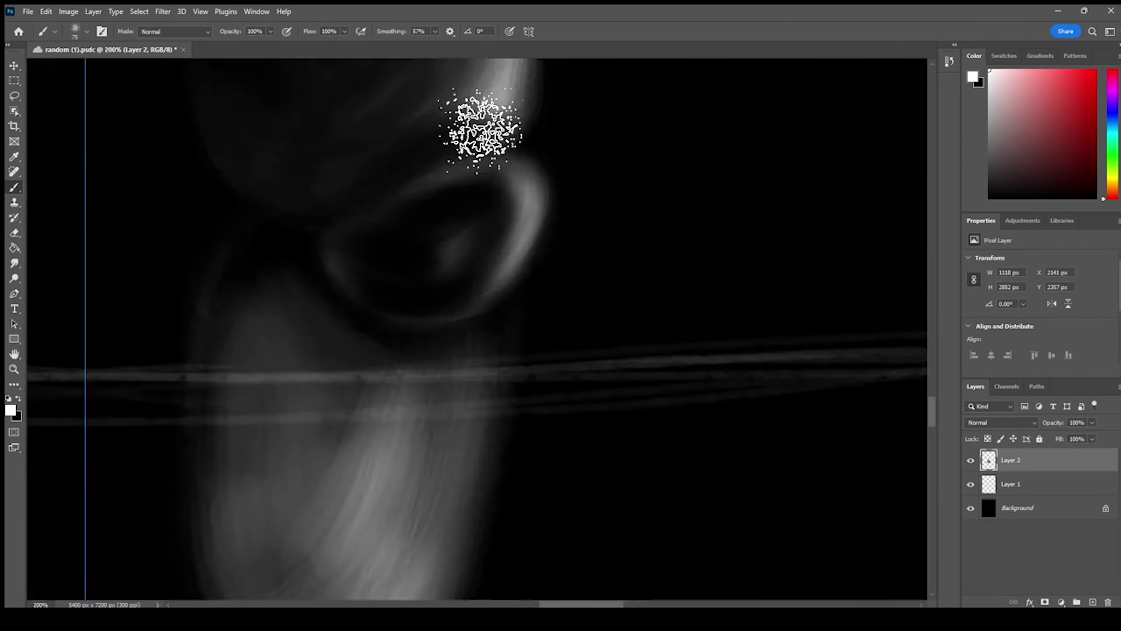
{"action": "left_click_drag", "start_coordinate": [88, 255], "coordinate": [68, 57]}
{"action": "key", "text": "bracketleft"}
{"action": "key", "text": "bracketleft"}
{"action": "key", "text": "bracketleft"}
{"action": "key", "text": "bracketleft"}
{"action": "mouse_move", "coordinate": [488, 134]}
{"action": "left_mouse_down"}
{"action": "mouse_move", "coordinate": [438, 313]}
{"action": "mouse_move", "coordinate": [452, 217]}
{"action": "mouse_move", "coordinate": [338, 450]}
{"action": "mouse_move", "coordinate": [293, 466]}
{"action": "mouse_move", "coordinate": [343, 357]}
{"action": "left_mouse_up"}
Shade the shin's upper interior and inner side with an enlarged black brush
{"action": "key", "text": "bracketright"}
{"action": "key", "text": "bracketright"}
{"action": "key", "text": "bracketright"}
{"action": "key", "text": "bracketright"}
{"action": "key", "text": "bracketright"}
{"action": "key", "text": "x"}
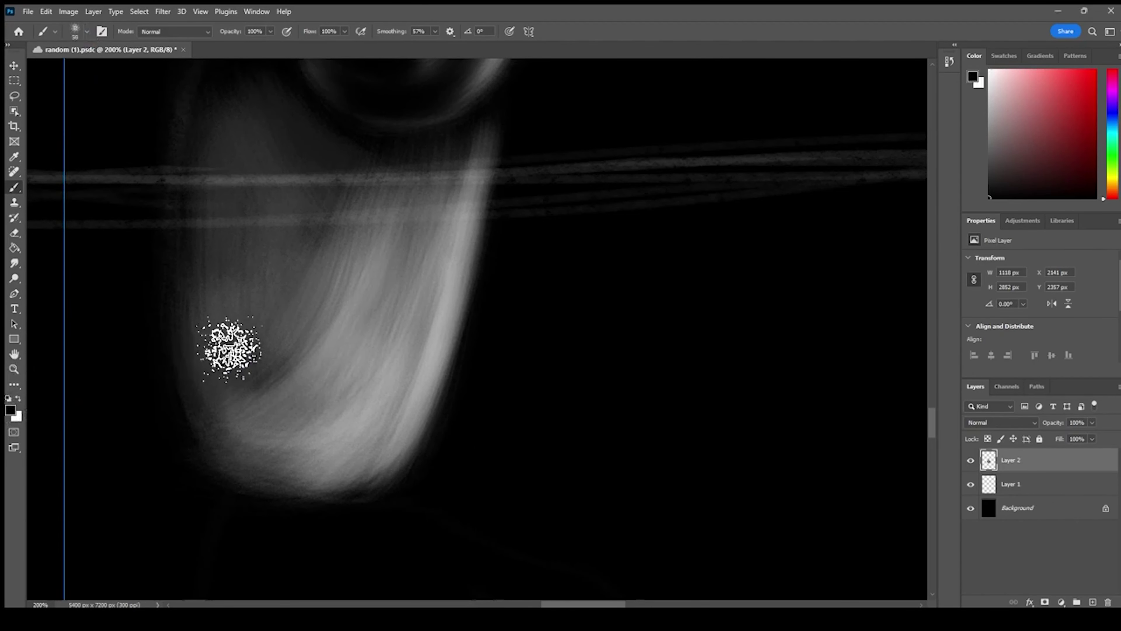
{"action": "key", "text": "ctrl+minus"}
{"action": "mouse_move", "coordinate": [328, 346]}
{"action": "left_mouse_down"}
{"action": "mouse_move", "coordinate": [351, 443]}
{"action": "mouse_move", "coordinate": [436, 276]}
{"action": "mouse_move", "coordinate": [344, 356]}
{"action": "mouse_move", "coordinate": [377, 343]}
{"action": "left_mouse_up"}
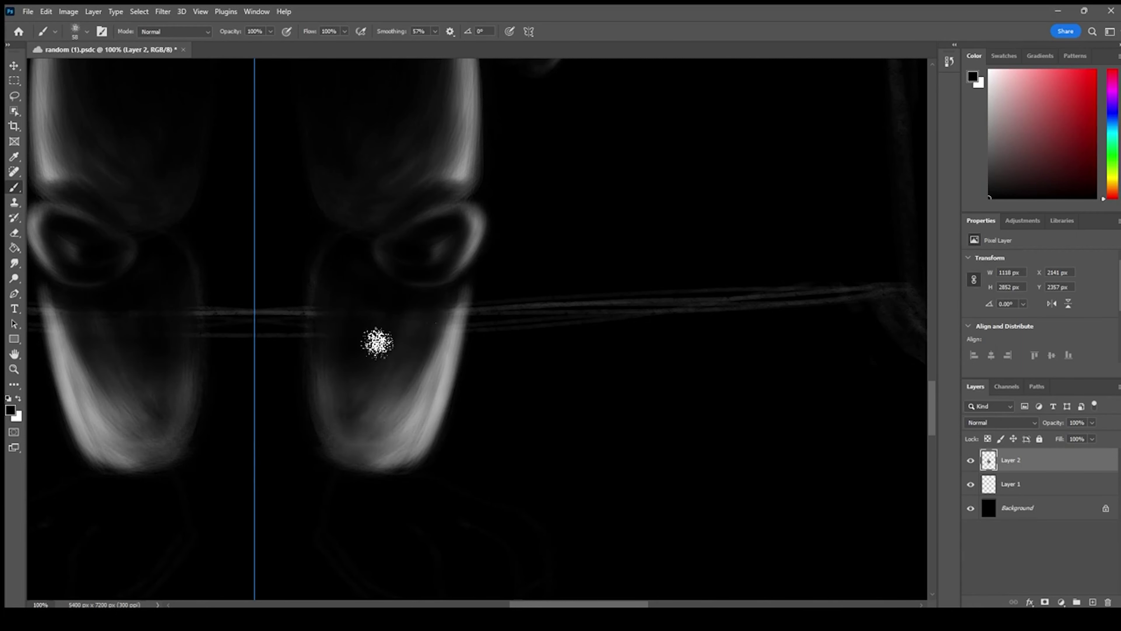
{"action": "mouse_move", "coordinate": [382, 298]}
{"action": "left_mouse_down"}
{"action": "mouse_move", "coordinate": [445, 356]}
{"action": "mouse_move", "coordinate": [413, 442]}
{"action": "left_mouse_up"}
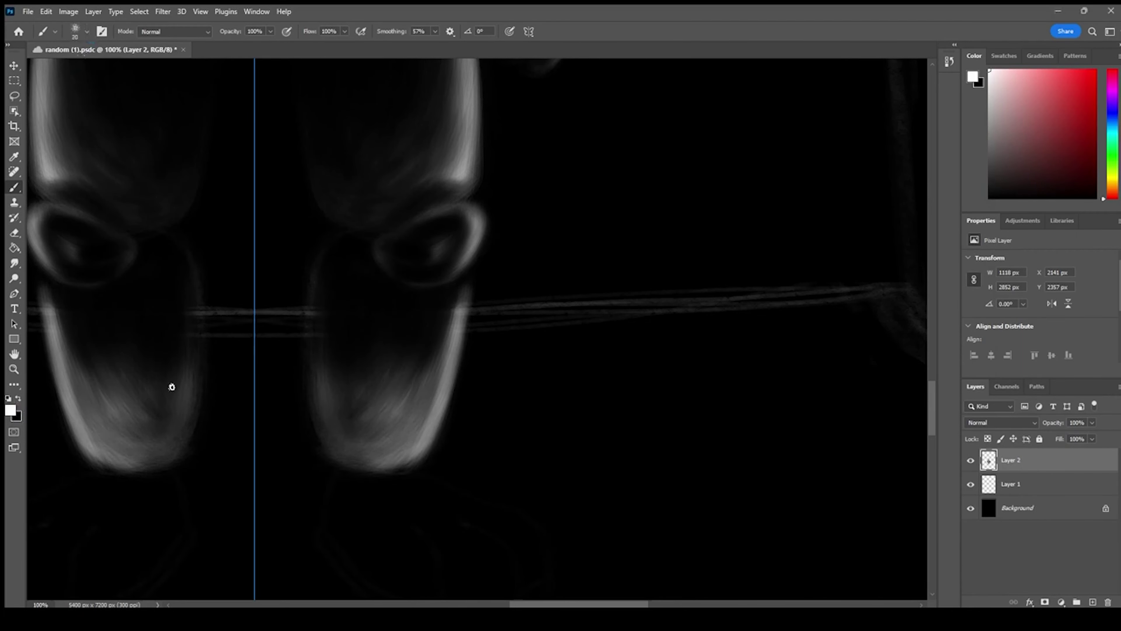
Paint a soft gray rim along the shin's inner edge and top corner with a 31 px white brush
{"action": "left_click_drag", "start_coordinate": [332, 240], "coordinate": [312, 347]}
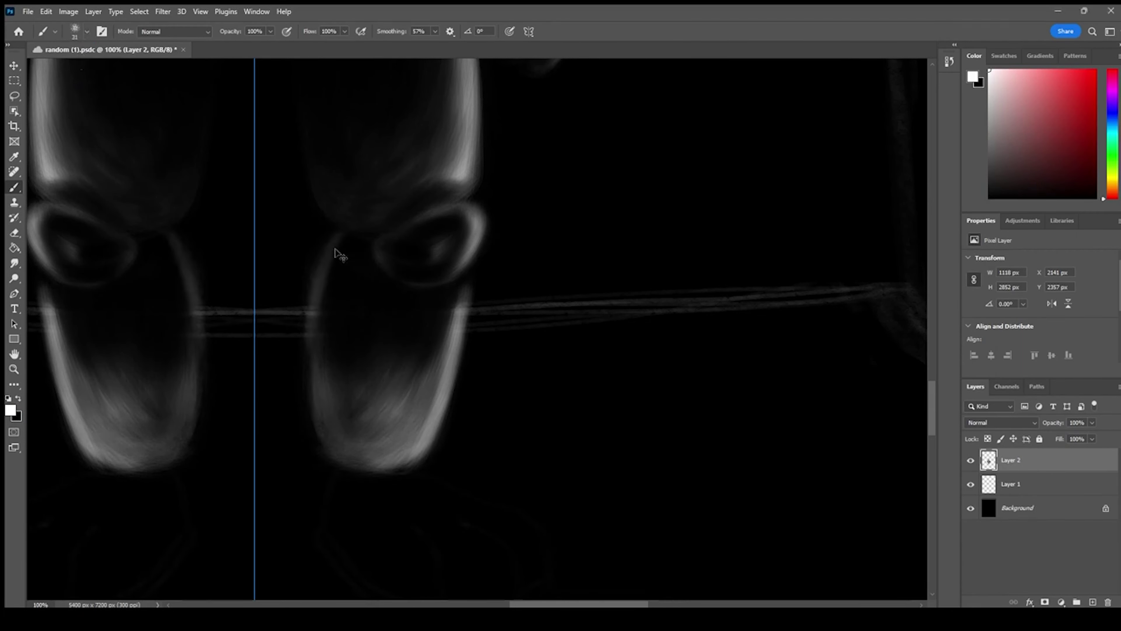
{"action": "key", "text": "ctrl+z"}
{"action": "left_click_drag", "start_coordinate": [320, 272], "coordinate": [332, 441]}
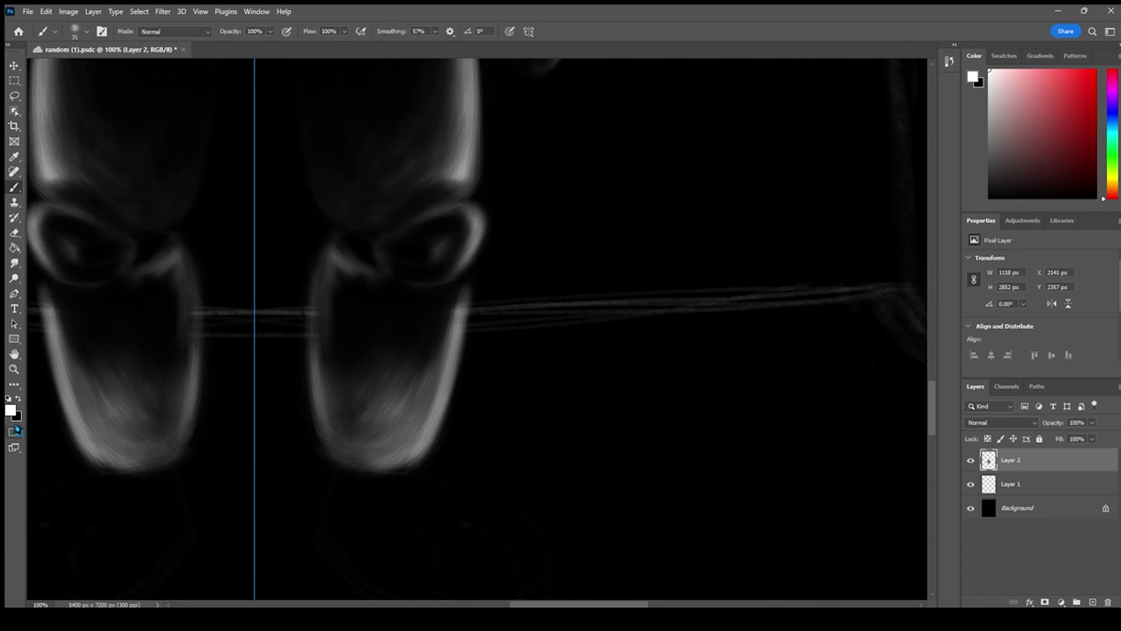
Darken the shin's interior beside the inner rim and define the opening below the knee with black
{"action": "mouse_move", "coordinate": [324, 377]}
{"action": "left_mouse_down"}
{"action": "mouse_move", "coordinate": [338, 390]}
{"action": "mouse_move", "coordinate": [366, 283]}
{"action": "left_mouse_up"}
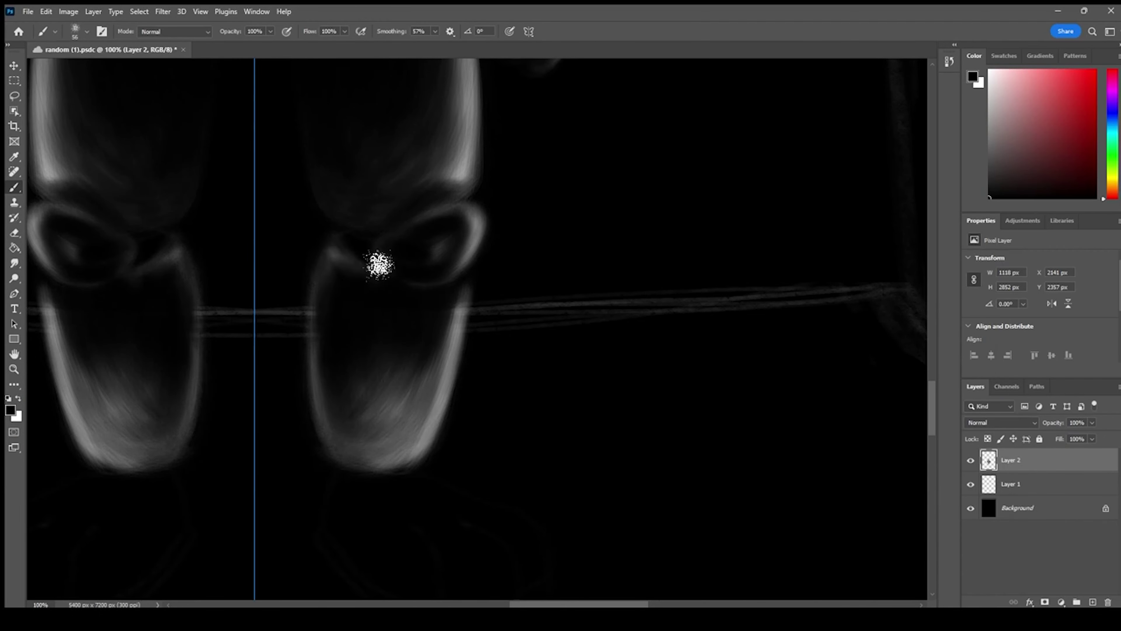
{"action": "key", "text": "ctrl+plus"}
{"action": "left_click", "coordinate": [11, 410]}
{"action": "key", "text": "b"}
{"action": "left_click_drag", "start_coordinate": [185, 172], "coordinate": [180, 383]}
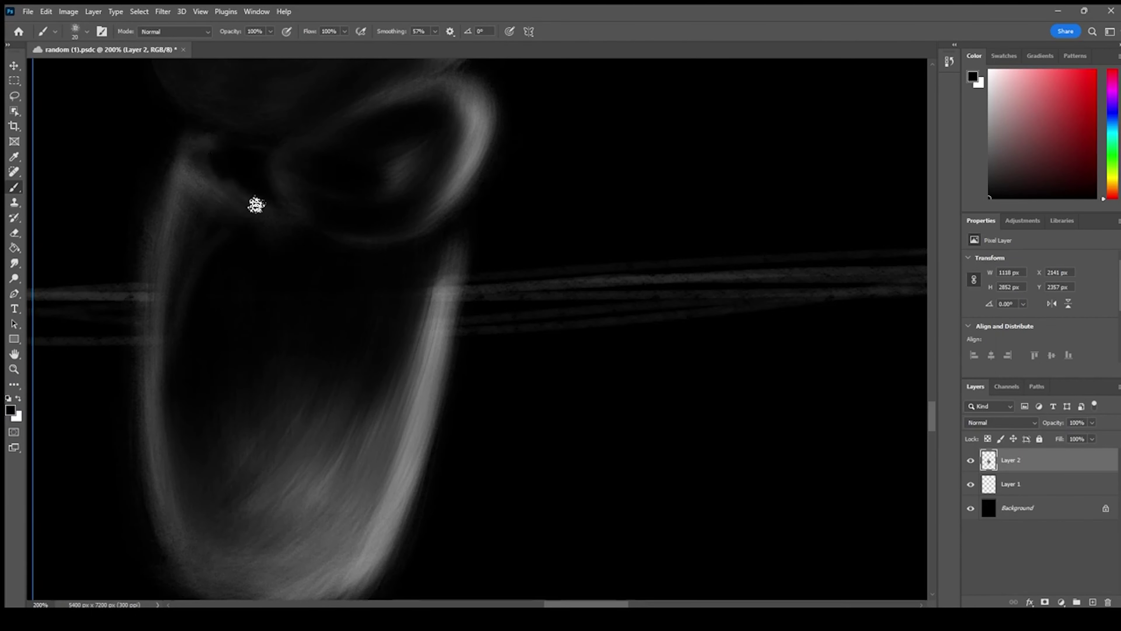
Clean the shin's outline with the eraser and hide Layer 1
{"action": "key", "text": "e"}
{"action": "key", "text": "ctrl+minus"}
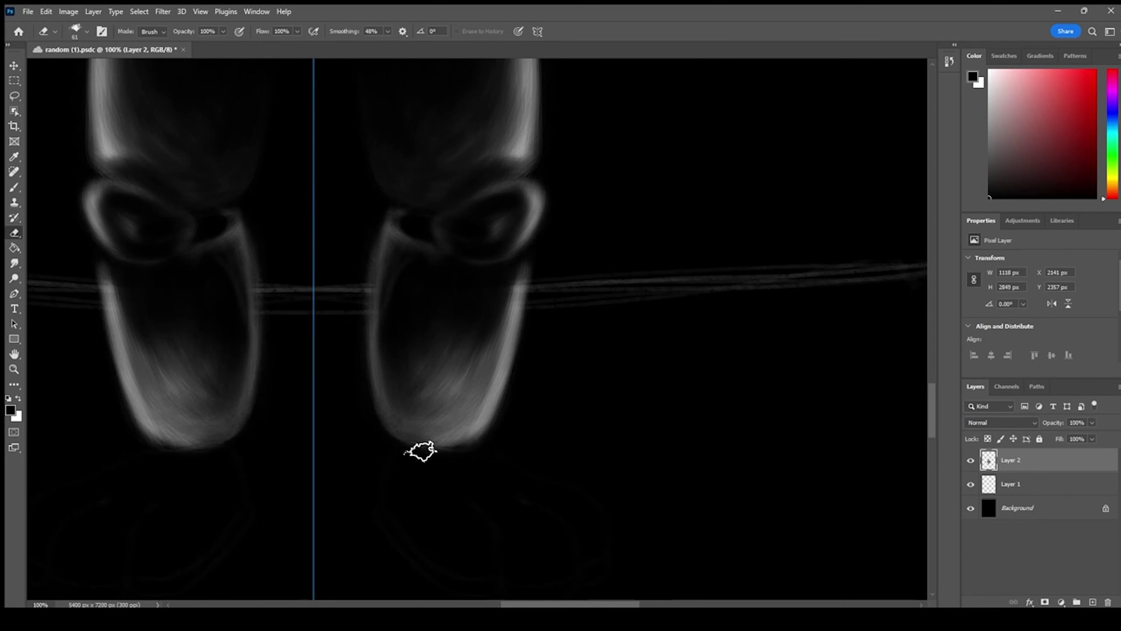
{"action": "left_click", "coordinate": [971, 484]}
{"action": "key", "text": "ctrl+plus"}
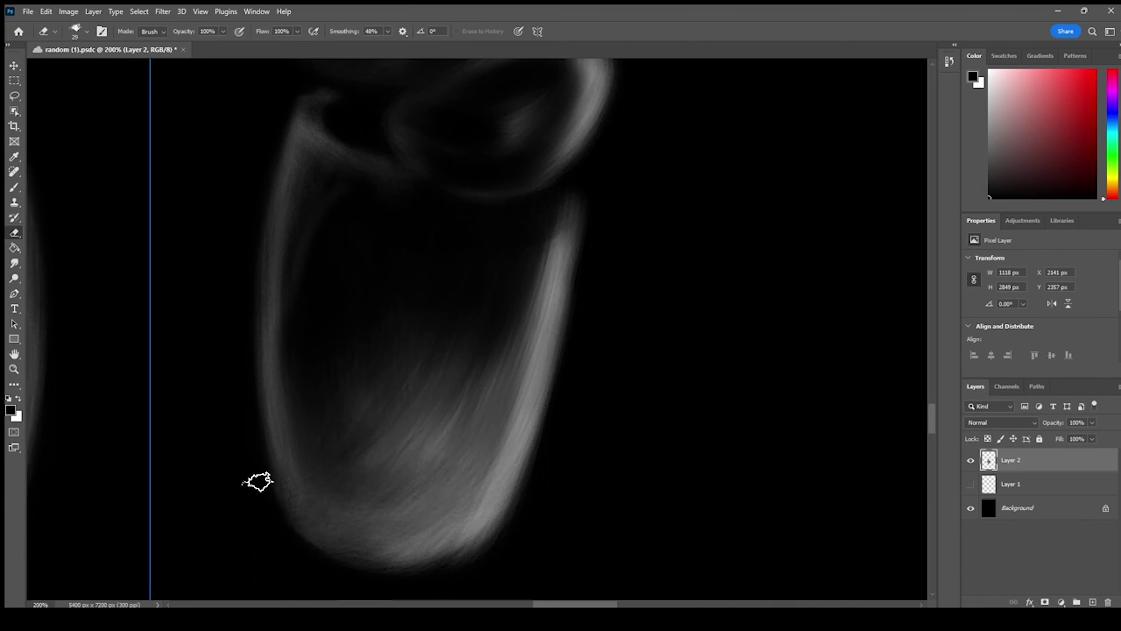
Touch up the shin with a 20 px white brush and darken its interior with a larger black brush
{"action": "key", "text": "b"}
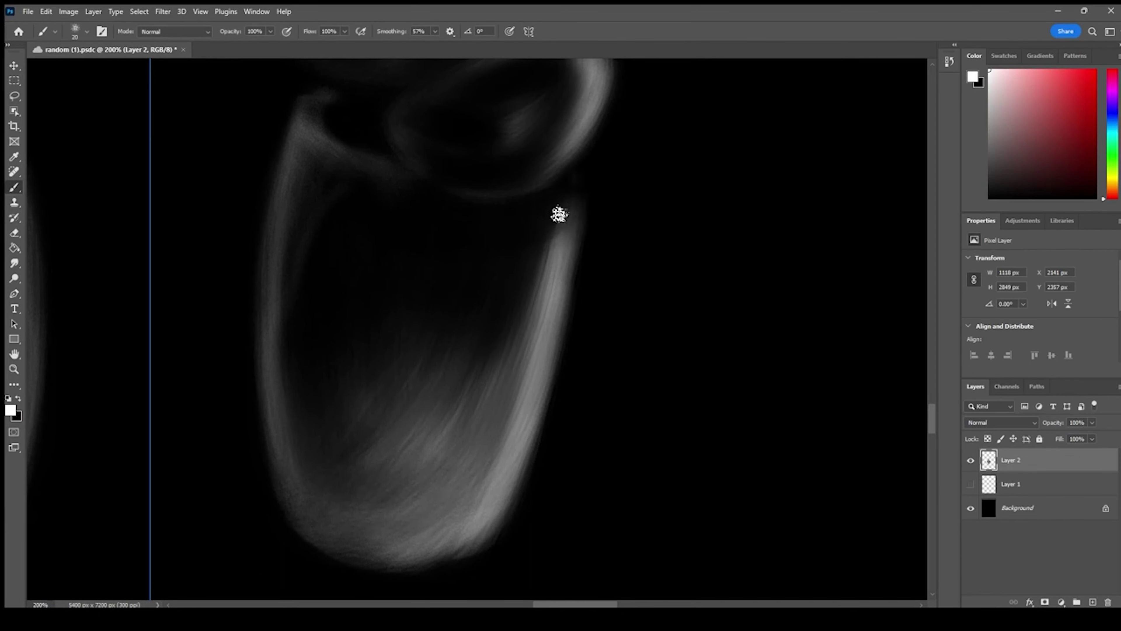
{"action": "mouse_move", "coordinate": [462, 448]}
{"action": "left_mouse_down"}
{"action": "mouse_move", "coordinate": [463, 418]}
{"action": "mouse_move", "coordinate": [534, 312]}
{"action": "mouse_move", "coordinate": [316, 419]}
{"action": "left_mouse_up"}
{"action": "key", "text": "ctrl+minus"}
{"action": "key", "text": "ctrl+minus"}
{"action": "key", "text": "ctrl+minus"}
{"action": "key", "text": "ctrl+plus"}
{"action": "key", "text": "ctrl+plus"}
{"action": "left_click", "coordinate": [18, 399]}
{"action": "mouse_move", "coordinate": [434, 344]}
{"action": "left_mouse_down"}
{"action": "mouse_move", "coordinate": [468, 363]}
{"action": "mouse_move", "coordinate": [479, 323]}
{"action": "mouse_move", "coordinate": [411, 282]}
{"action": "mouse_move", "coordinate": [438, 330]}
{"action": "mouse_move", "coordinate": [416, 424]}
{"action": "left_mouse_up"}
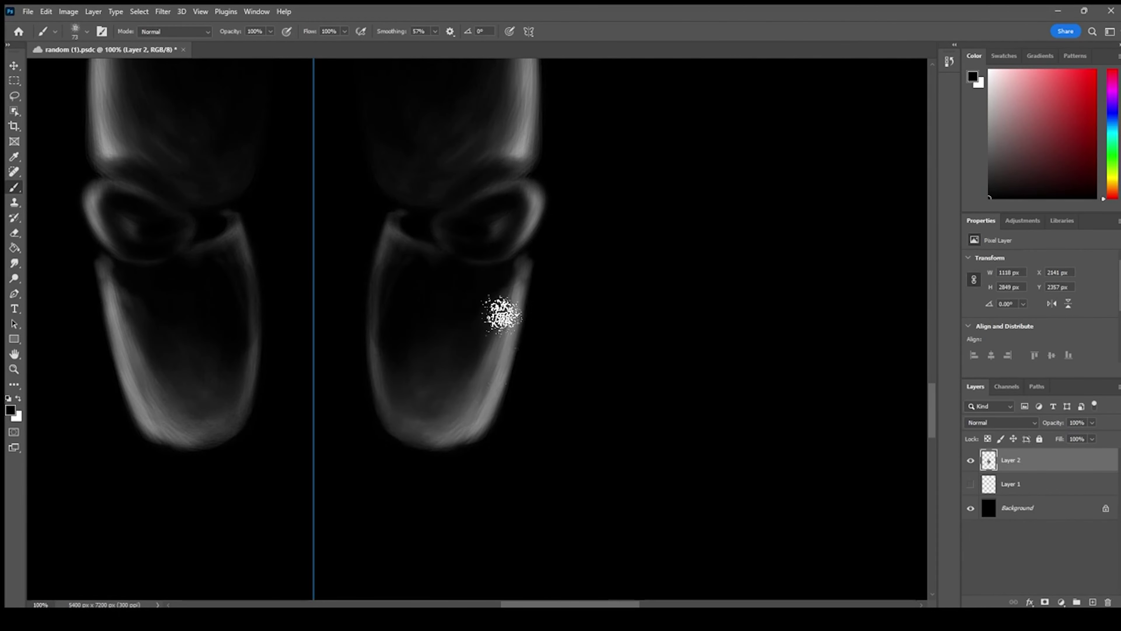
Paint a soft highlight at the shin's outer top corner below the knee with a 21 px white brush and save the file
{"action": "key", "text": "ctrl+plus"}
{"action": "key", "text": "ctrl+plus"}
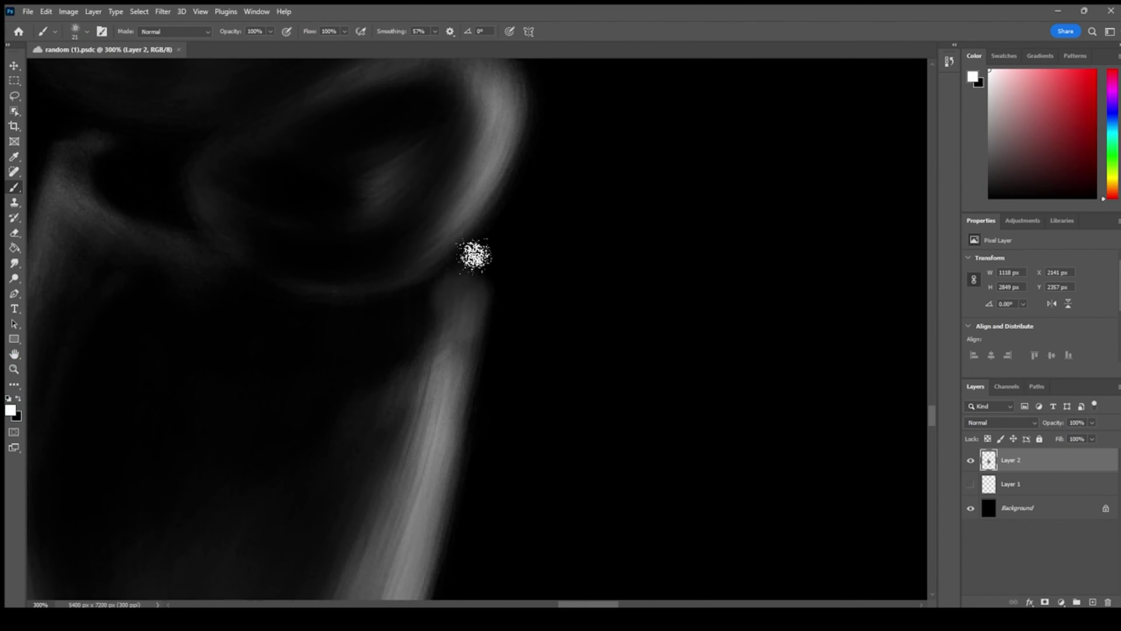
{"action": "left_click_drag", "start_coordinate": [464, 295], "coordinate": [373, 393]}
{"action": "key", "text": "ctrl+s"}
{"action": "key", "text": "ctrl+minus"}
{"action": "key", "text": "ctrl+minus"}
{"action": "key", "text": "ctrl+minus"}
{"action": "key", "text": "ctrl+minus"}
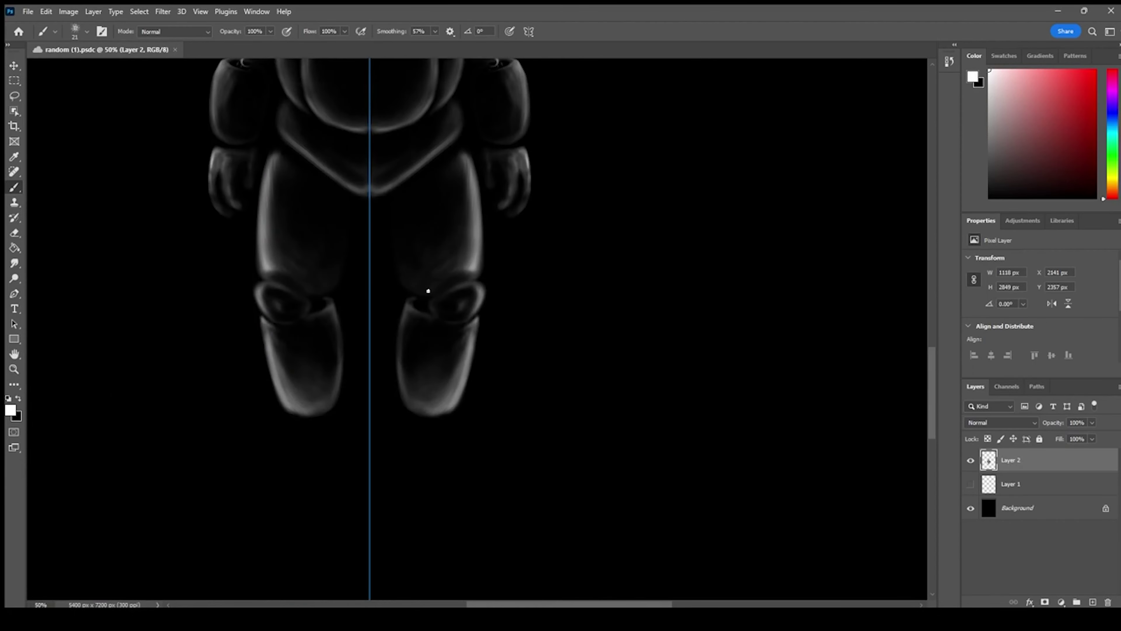
Paint a small white hinge highlight in the dark opening between the thigh and shin beside the kneecap
{"action": "key", "text": "ctrl+plus"}
{"action": "key", "text": "ctrl+plus"}
{"action": "key", "text": "ctrl+plus"}
{"action": "key", "text": "ctrl+minus"}
{"action": "key", "text": "ctrl+minus"}
{"action": "key", "text": "ctrl+minus"}
{"action": "key", "text": "ctrl+minus"}
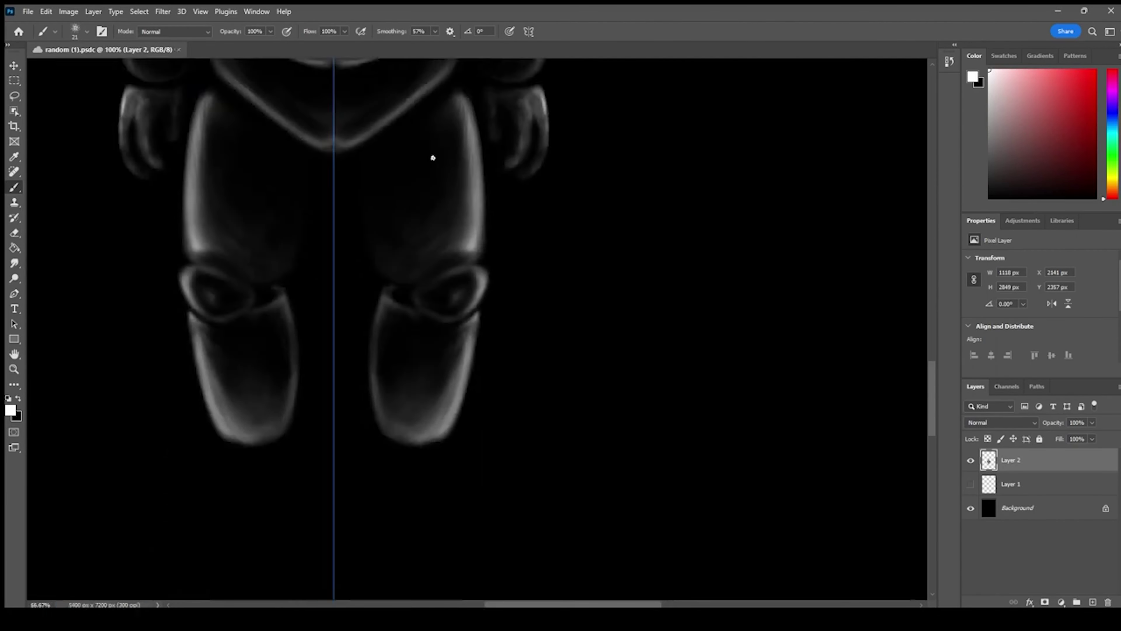
{"action": "key", "text": "ctrl+plus"}
{"action": "key", "text": "ctrl+plus"}
{"action": "key", "text": "ctrl+plus"}
{"action": "key", "text": "ctrl+plus"}
{"action": "left_click_drag", "start_coordinate": [254, 224], "coordinate": [260, 249]}
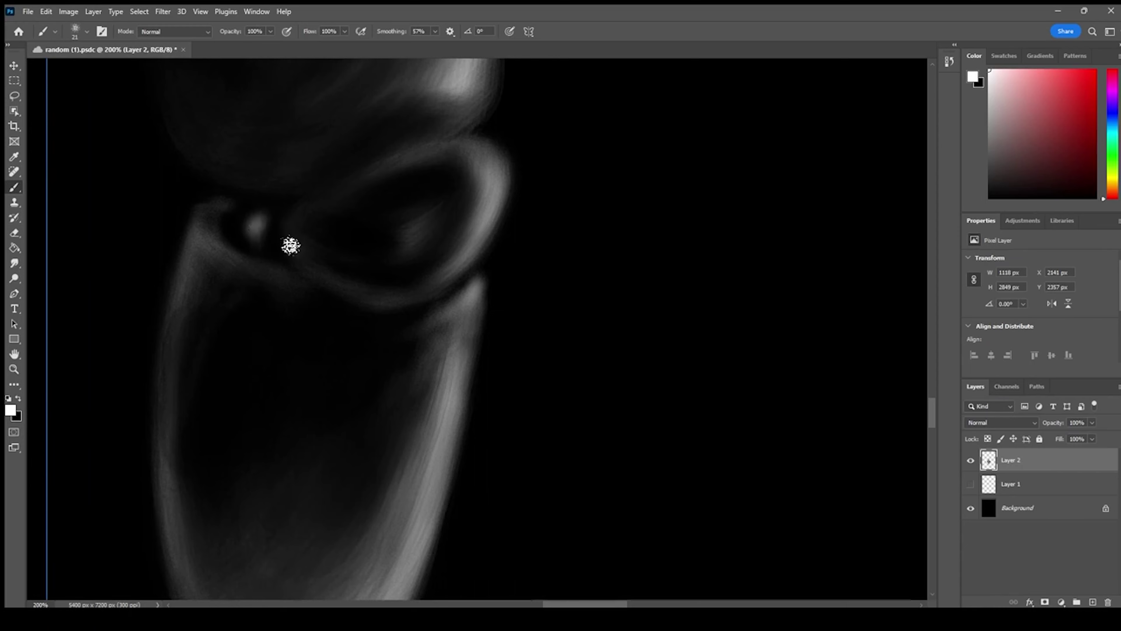
{"action": "key", "text": "ctrl+minus"}
{"action": "key", "text": "ctrl+minus"}
{"action": "key", "text": "ctrl+minus"}
{"action": "key", "text": "ctrl+minus"}
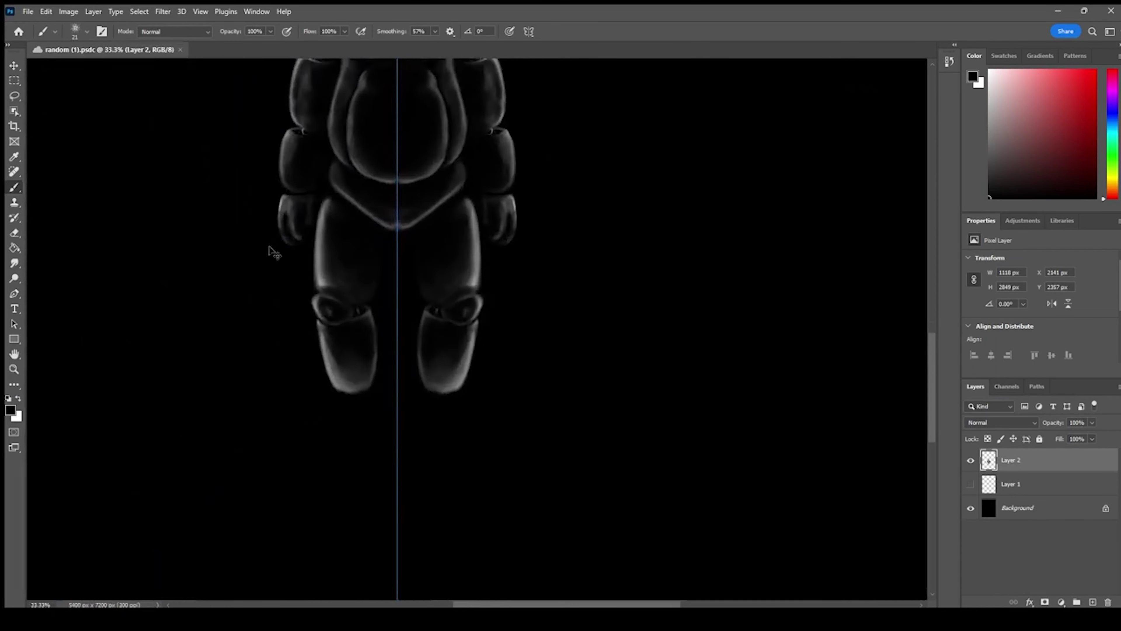
Refine the wrist joint details with black in the gap between the forearm and the hand
{"action": "scroll", "coordinate": [535, 161], "scroll_direction": "up", "scroll_amount": 4}
{"action": "key", "text": "ctrl+plus"}
{"action": "key", "text": "x"}
{"action": "left_click_drag", "start_coordinate": [287, 471], "coordinate": [353, 444]}
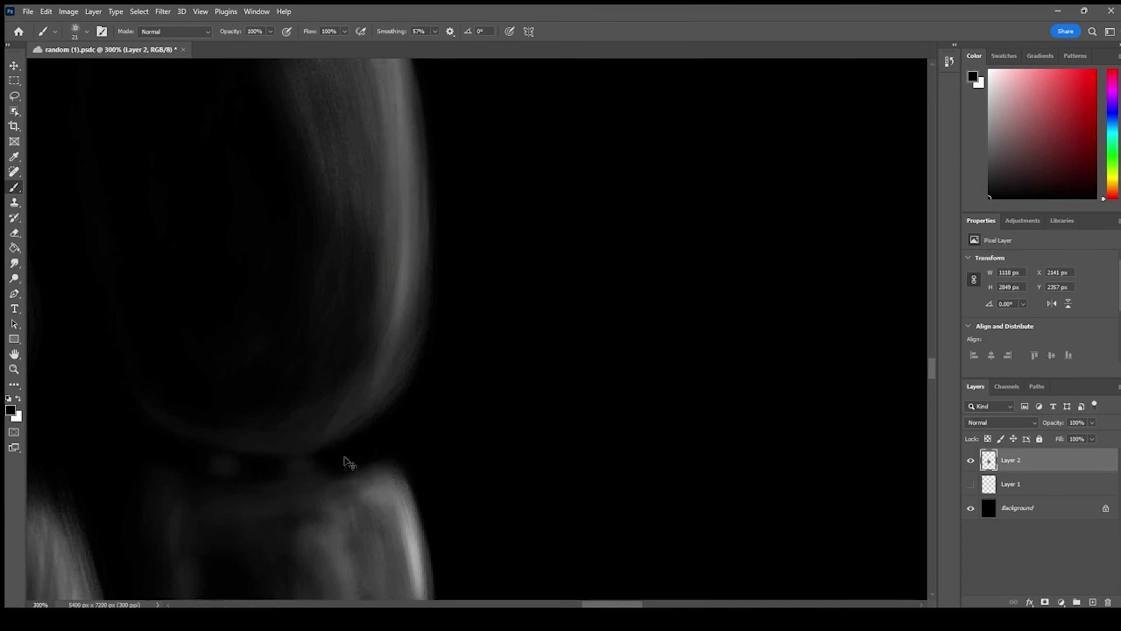
{"action": "scroll", "coordinate": [326, 476], "scroll_direction": "down", "scroll_amount": 5}
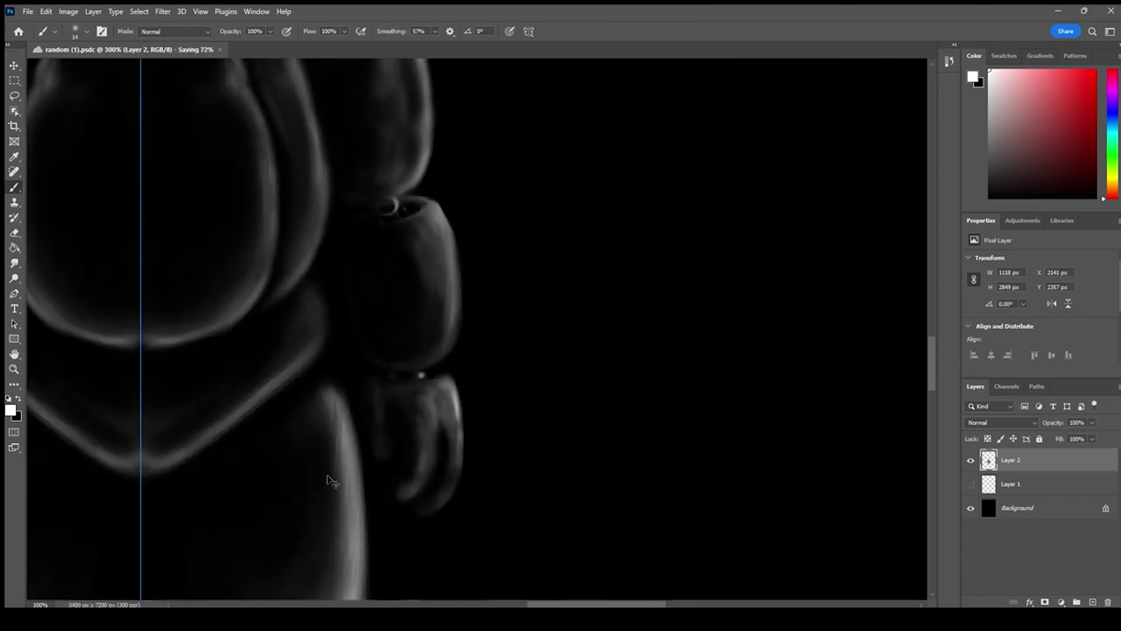
{"action": "key", "text": "ctrl+plus"}
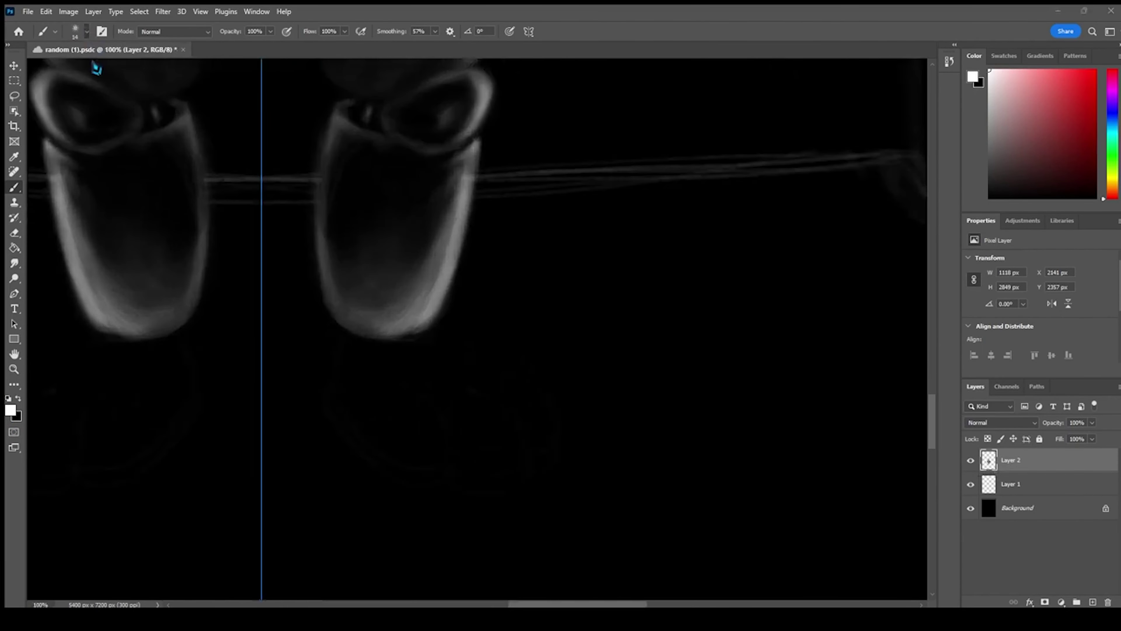
Undo the last stroke and block in the foot with three rounded toes below the shin using a 51 px white brush
{"action": "key", "text": "ctrl+z"}
{"action": "mouse_move", "coordinate": [336, 366]}
{"action": "left_mouse_down"}
{"action": "mouse_move", "coordinate": [353, 403]}
{"action": "mouse_move", "coordinate": [423, 401]}
{"action": "mouse_move", "coordinate": [383, 415]}
{"action": "mouse_move", "coordinate": [441, 446]}
{"action": "mouse_move", "coordinate": [388, 408]}
{"action": "mouse_move", "coordinate": [353, 360]}
{"action": "left_mouse_up"}
{"action": "mouse_move", "coordinate": [319, 314]}
{"action": "left_mouse_down"}
{"action": "mouse_move", "coordinate": [418, 456]}
{"action": "mouse_move", "coordinate": [486, 469]}
{"action": "mouse_move", "coordinate": [520, 442]}
{"action": "mouse_move", "coordinate": [461, 397]}
{"action": "mouse_move", "coordinate": [475, 454]}
{"action": "mouse_move", "coordinate": [514, 447]}
{"action": "mouse_move", "coordinate": [488, 430]}
{"action": "mouse_move", "coordinate": [497, 423]}
{"action": "mouse_move", "coordinate": [393, 363]}
{"action": "mouse_move", "coordinate": [341, 367]}
{"action": "mouse_move", "coordinate": [564, 438]}
{"action": "mouse_move", "coordinate": [524, 401]}
{"action": "mouse_move", "coordinate": [440, 365]}
{"action": "mouse_move", "coordinate": [538, 438]}
{"action": "mouse_move", "coordinate": [514, 398]}
{"action": "mouse_move", "coordinate": [482, 383]}
{"action": "mouse_move", "coordinate": [417, 364]}
{"action": "mouse_move", "coordinate": [427, 362]}
{"action": "mouse_move", "coordinate": [388, 372]}
{"action": "mouse_move", "coordinate": [446, 370]}
{"action": "mouse_move", "coordinate": [401, 373]}
{"action": "mouse_move", "coordinate": [526, 400]}
{"action": "left_mouse_up"}
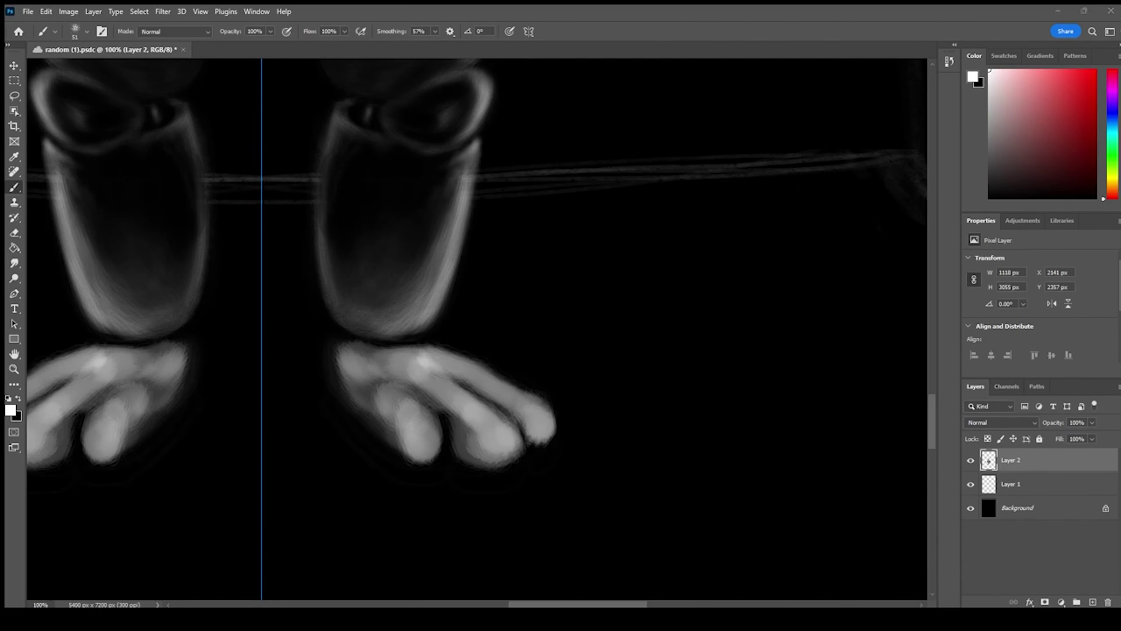
{"action": "key", "text": "ctrl+plus"}
{"action": "left_click_drag", "start_coordinate": [292, 429], "coordinate": [266, 324]}
{"action": "mouse_move", "coordinate": [301, 399]}
{"action": "left_mouse_down"}
{"action": "mouse_move", "coordinate": [228, 306]}
{"action": "mouse_move", "coordinate": [253, 308]}
{"action": "left_mouse_up"}
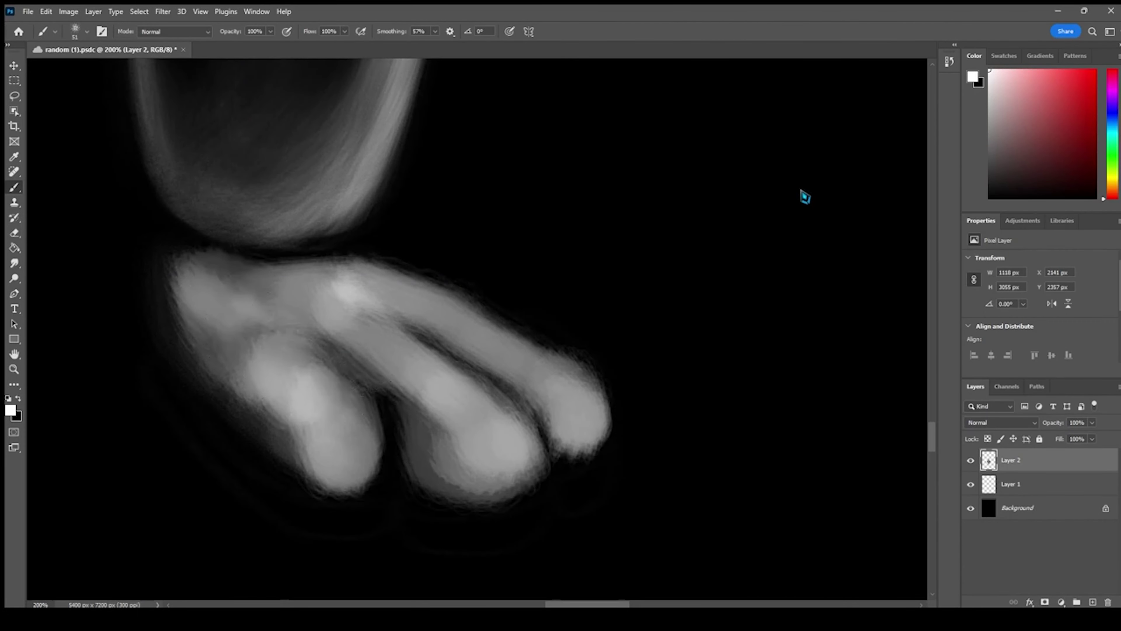
Shade the foot's inner side and the undersides of the toes with black, and save the file
{"action": "key", "text": "x"}
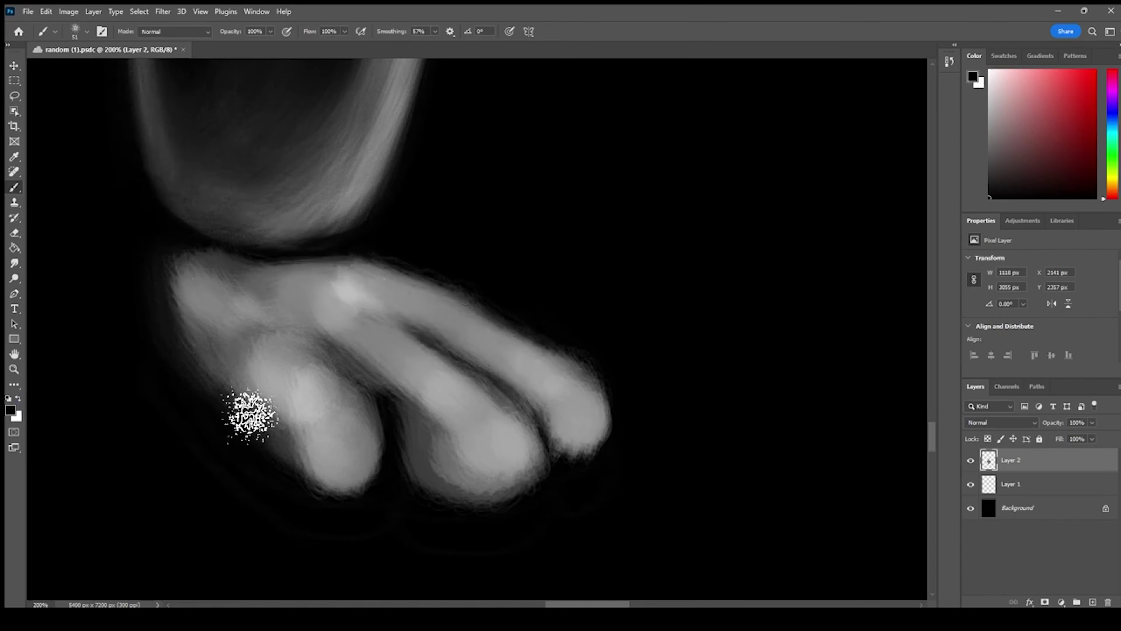
{"action": "mouse_move", "coordinate": [250, 413]}
{"action": "left_mouse_down"}
{"action": "mouse_move", "coordinate": [287, 430]}
{"action": "mouse_move", "coordinate": [208, 363]}
{"action": "mouse_move", "coordinate": [344, 508]}
{"action": "mouse_move", "coordinate": [250, 363]}
{"action": "mouse_move", "coordinate": [459, 451]}
{"action": "mouse_move", "coordinate": [335, 327]}
{"action": "mouse_move", "coordinate": [493, 371]}
{"action": "mouse_move", "coordinate": [567, 435]}
{"action": "mouse_move", "coordinate": [393, 293]}
{"action": "mouse_move", "coordinate": [538, 426]}
{"action": "mouse_move", "coordinate": [421, 468]}
{"action": "left_mouse_up"}
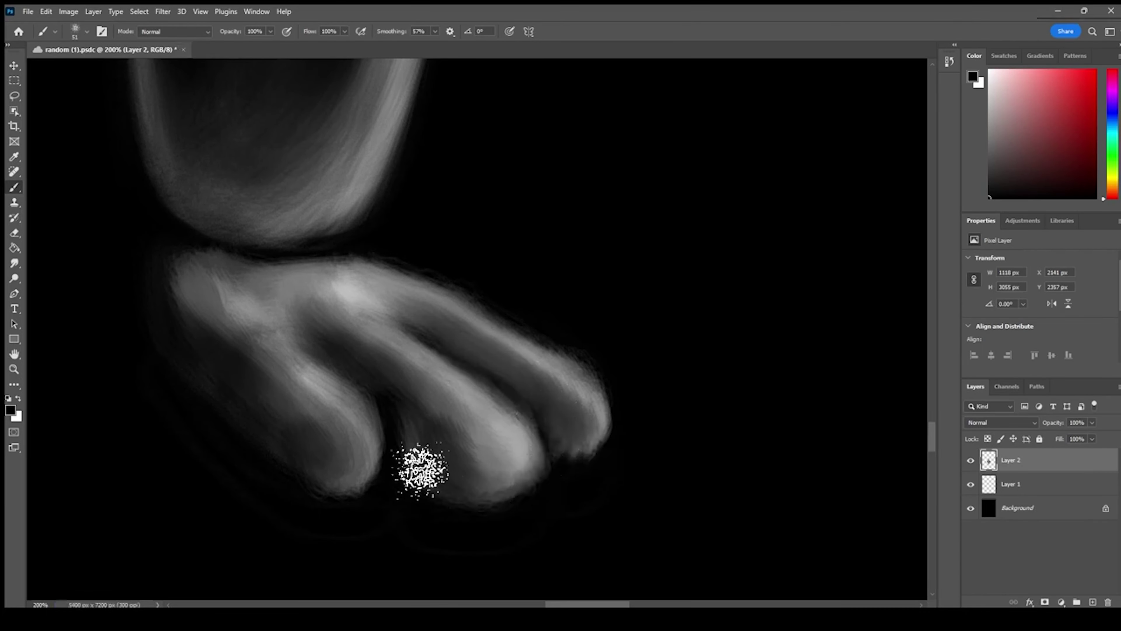
{"action": "key", "text": "ctrl+s"}
{"action": "key", "text": "ctrl+minus"}
{"action": "key", "text": "ctrl+minus"}
{"action": "key", "text": "ctrl+minus"}
{"action": "key", "text": "ctrl+minus"}
{"action": "key", "text": "ctrl+plus"}
{"action": "key", "text": "ctrl+plus"}
{"action": "key", "text": "ctrl+plus"}
{"action": "key", "text": "ctrl+plus"}
{"action": "key", "text": "ctrl+plus"}
Lighten the outer toe from its tip up to the knuckle with the 51 px white brush
{"action": "left_click", "coordinate": [18, 399]}
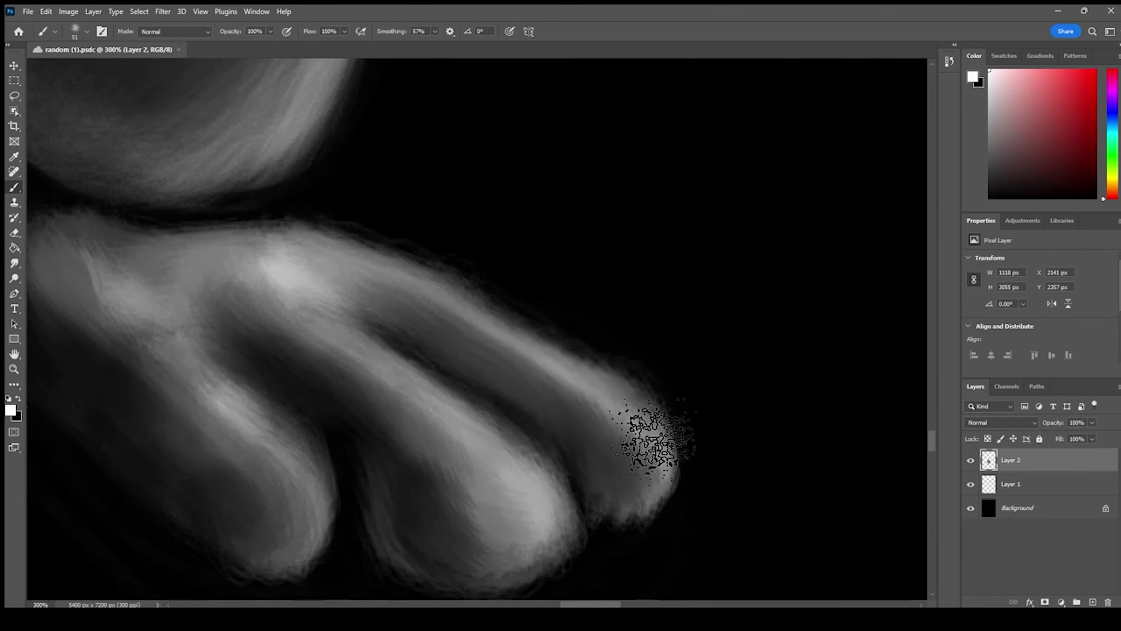
{"action": "mouse_move", "coordinate": [648, 438]}
{"action": "left_mouse_down"}
{"action": "mouse_move", "coordinate": [433, 302]}
{"action": "mouse_move", "coordinate": [268, 276]}
{"action": "mouse_move", "coordinate": [459, 309]}
{"action": "left_mouse_up"}
{"action": "key", "text": "ctrl+minus"}
{"action": "key", "text": "ctrl+minus"}
{"action": "key", "text": "ctrl+plus"}
{"action": "key", "text": "ctrl+plus"}
Smooth and brighten the upper edge and knuckle of the outer toe with a 25 px white brush
{"action": "key", "text": "bracketleft"}
{"action": "key", "text": "bracketleft"}
{"action": "key", "text": "bracketleft"}
{"action": "key", "text": "bracketleft"}
{"action": "key", "text": "bracketleft"}
{"action": "key", "text": "bracketleft"}
{"action": "mouse_move", "coordinate": [279, 242]}
{"action": "left_mouse_down"}
{"action": "mouse_move", "coordinate": [312, 243]}
{"action": "mouse_move", "coordinate": [344, 202]}
{"action": "mouse_move", "coordinate": [319, 222]}
{"action": "mouse_move", "coordinate": [345, 219]}
{"action": "mouse_move", "coordinate": [480, 316]}
{"action": "mouse_move", "coordinate": [420, 290]}
{"action": "mouse_move", "coordinate": [654, 451]}
{"action": "mouse_move", "coordinate": [662, 474]}
{"action": "mouse_move", "coordinate": [638, 414]}
{"action": "mouse_move", "coordinate": [476, 296]}
{"action": "left_mouse_up"}
{"action": "scroll", "coordinate": [382, 290], "scroll_direction": "down", "scroll_amount": 1}
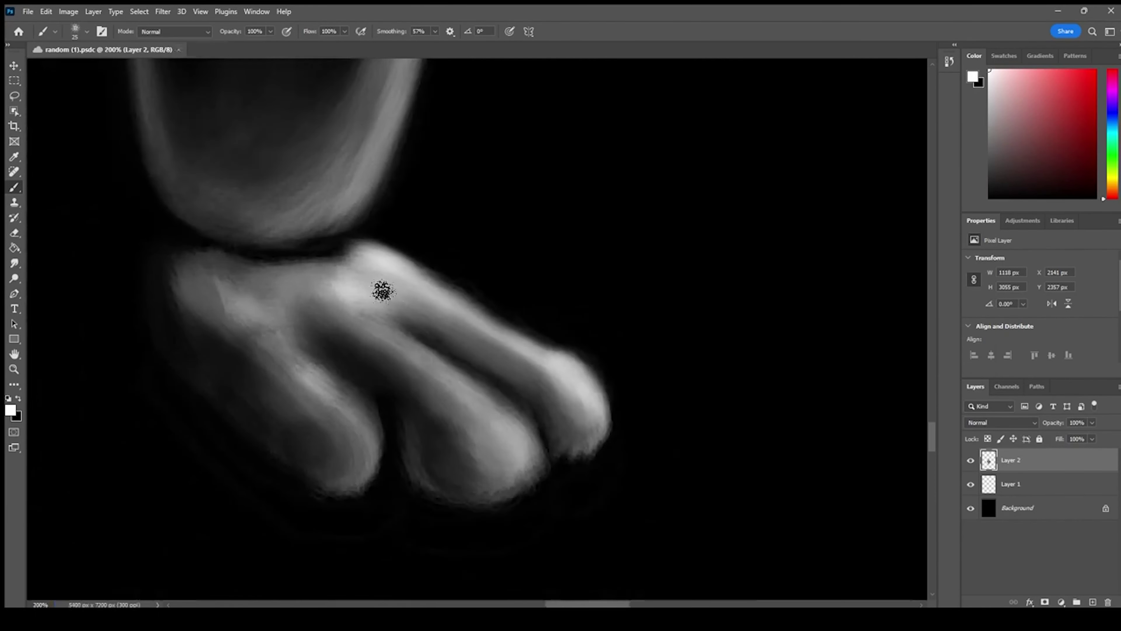
Brighten the ridge and tip of the middle toe with a 42 px white brush
{"action": "key", "text": "bracketright"}
{"action": "key", "text": "bracketright"}
{"action": "key", "text": "bracketright"}
{"action": "mouse_move", "coordinate": [508, 459]}
{"action": "left_mouse_down"}
{"action": "mouse_move", "coordinate": [493, 421]}
{"action": "mouse_move", "coordinate": [349, 301]}
{"action": "left_mouse_up"}
{"action": "mouse_move", "coordinate": [348, 301]}
{"action": "left_mouse_down"}
{"action": "mouse_move", "coordinate": [481, 421]}
{"action": "mouse_move", "coordinate": [463, 411]}
{"action": "left_mouse_up"}
Darken the ankle and the foot's inner top beneath the shin with black to separate the two parts
{"action": "left_click", "coordinate": [18, 399]}
{"action": "mouse_move", "coordinate": [201, 287]}
{"action": "left_mouse_down"}
{"action": "mouse_move", "coordinate": [221, 351]}
{"action": "mouse_move", "coordinate": [195, 293]}
{"action": "mouse_move", "coordinate": [280, 255]}
{"action": "mouse_move", "coordinate": [419, 366]}
{"action": "mouse_move", "coordinate": [463, 435]}
{"action": "mouse_move", "coordinate": [550, 386]}
{"action": "mouse_move", "coordinate": [448, 303]}
{"action": "left_mouse_up"}
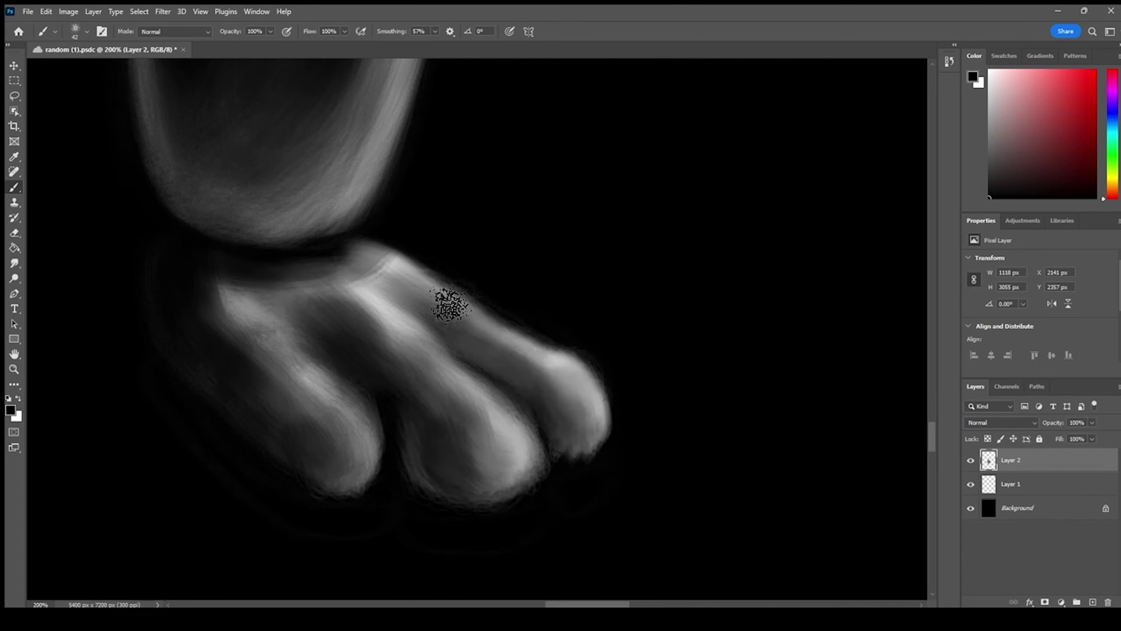
{"action": "key", "text": "ctrl+plus"}
{"action": "left_click_drag", "start_coordinate": [251, 363], "coordinate": [298, 190]}
Add highlights to the toe ridges and paint a sole outline beneath the toes with a 20 px white brush
{"action": "key", "text": "x"}
{"action": "left_click_drag", "start_coordinate": [391, 265], "coordinate": [388, 326]}
{"action": "mouse_move", "coordinate": [403, 246]}
{"action": "left_mouse_down"}
{"action": "mouse_move", "coordinate": [590, 448]}
{"action": "mouse_move", "coordinate": [489, 460]}
{"action": "mouse_move", "coordinate": [669, 389]}
{"action": "mouse_move", "coordinate": [702, 352]}
{"action": "mouse_move", "coordinate": [665, 382]}
{"action": "left_mouse_up"}
{"action": "mouse_move", "coordinate": [233, 405]}
{"action": "left_mouse_down"}
{"action": "mouse_move", "coordinate": [313, 453]}
{"action": "mouse_move", "coordinate": [443, 426]}
{"action": "left_mouse_up"}
{"action": "left_click_drag", "start_coordinate": [313, 391], "coordinate": [466, 443]}
{"action": "mouse_move", "coordinate": [258, 356]}
{"action": "left_mouse_down"}
{"action": "mouse_move", "coordinate": [360, 437]}
{"action": "mouse_move", "coordinate": [280, 358]}
{"action": "mouse_move", "coordinate": [393, 462]}
{"action": "left_mouse_up"}
{"action": "key", "text": "ctrl+z"}
{"action": "left_click_drag", "start_coordinate": [186, 261], "coordinate": [278, 356]}
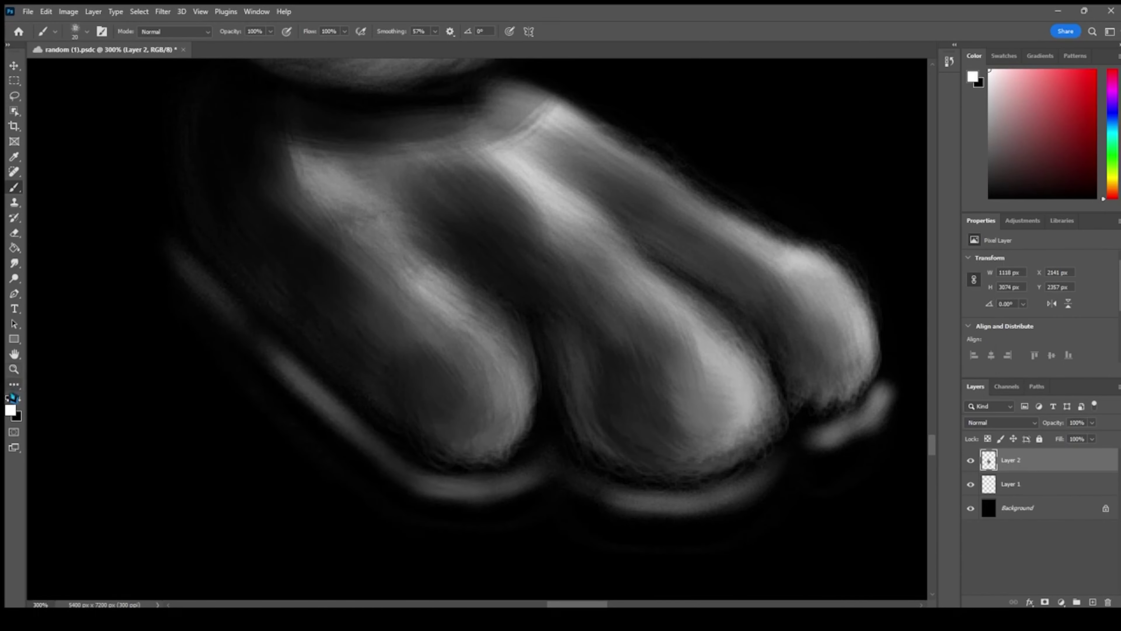
Thin the sole outline and clean the gap between it and the toes with black
{"action": "left_click_drag", "start_coordinate": [545, 484], "coordinate": [187, 252]}
{"action": "mouse_move", "coordinate": [631, 492]}
{"action": "left_mouse_down"}
{"action": "mouse_move", "coordinate": [430, 434]}
{"action": "mouse_move", "coordinate": [672, 322]}
{"action": "mouse_move", "coordinate": [635, 391]}
{"action": "left_mouse_up"}
{"action": "key", "text": "ctrl+minus"}
{"action": "key", "text": "ctrl+minus"}
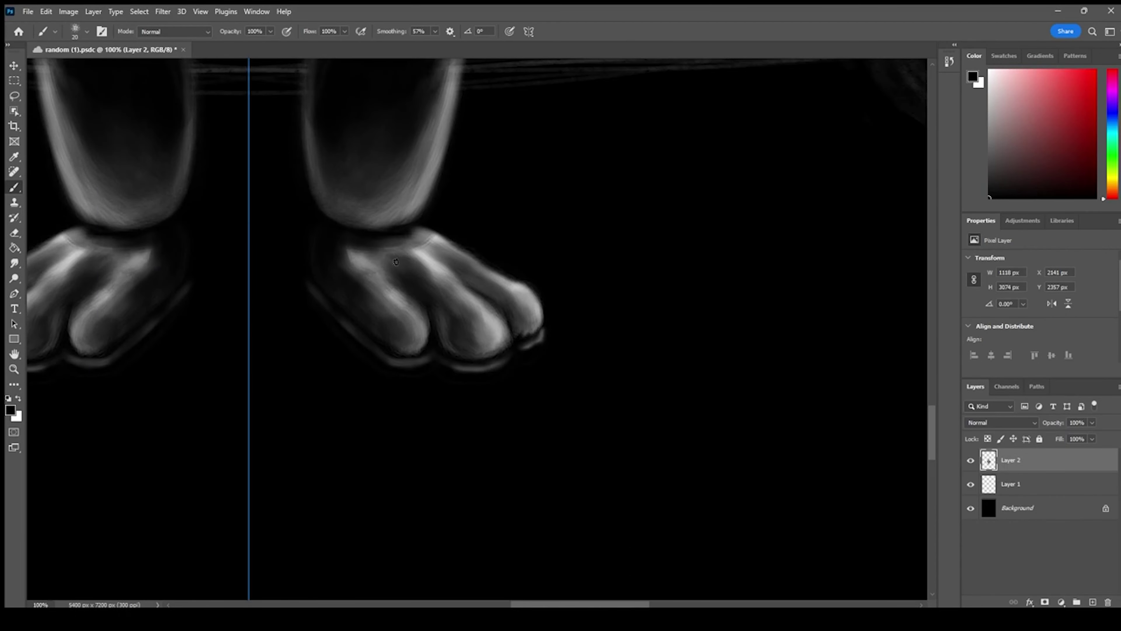
{"action": "key", "text": "ctrl+minus"}
{"action": "key", "text": "ctrl+minus"}
{"action": "key", "text": "ctrl+minus"}
{"action": "key", "text": "ctrl+minus"}
{"action": "left_click_drag", "start_coordinate": [455, 211], "coordinate": [442, 281]}
{"action": "key", "text": "ctrl+plus"}
{"action": "key", "text": "ctrl+plus"}
{"action": "key", "text": "ctrl+plus"}
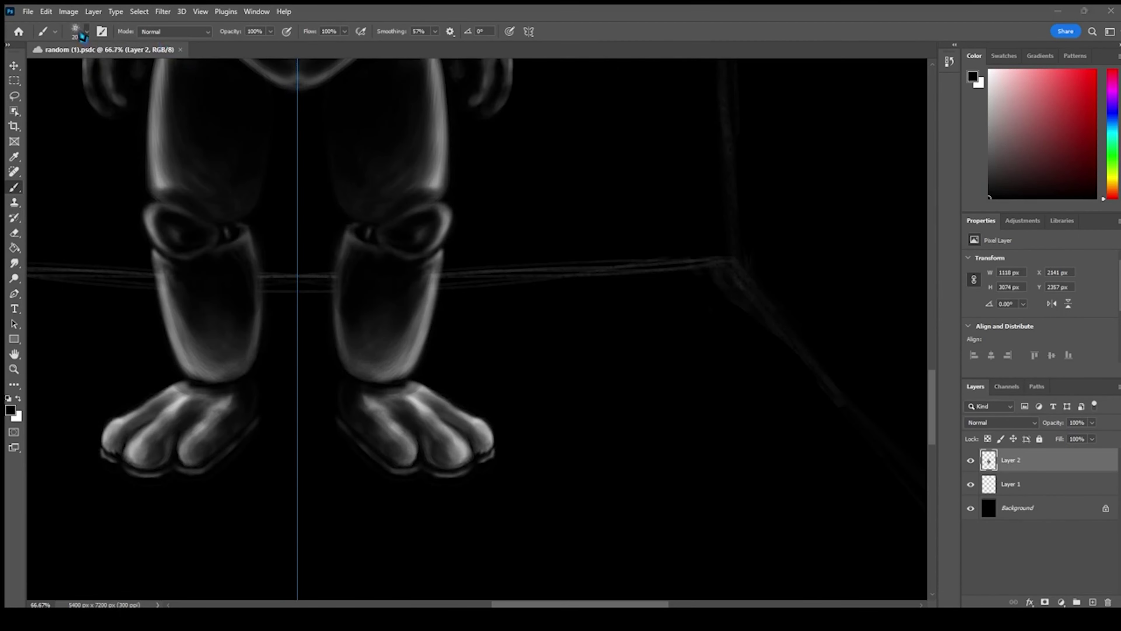
Lock Layer 2's transparent pixels, darken the foot's inner side and sole with a larger black brush, and save the file
{"action": "key", "text": "bracketright"}
{"action": "key", "text": "bracketright"}
{"action": "key", "text": "bracketright"}
{"action": "key", "text": "bracketright"}
{"action": "key", "text": "bracketright"}
{"action": "key", "text": "bracketright"}
{"action": "key", "text": "bracketright"}
{"action": "key", "text": "bracketright"}
{"action": "key", "text": "bracketright"}
{"action": "left_click", "coordinate": [987, 439]}
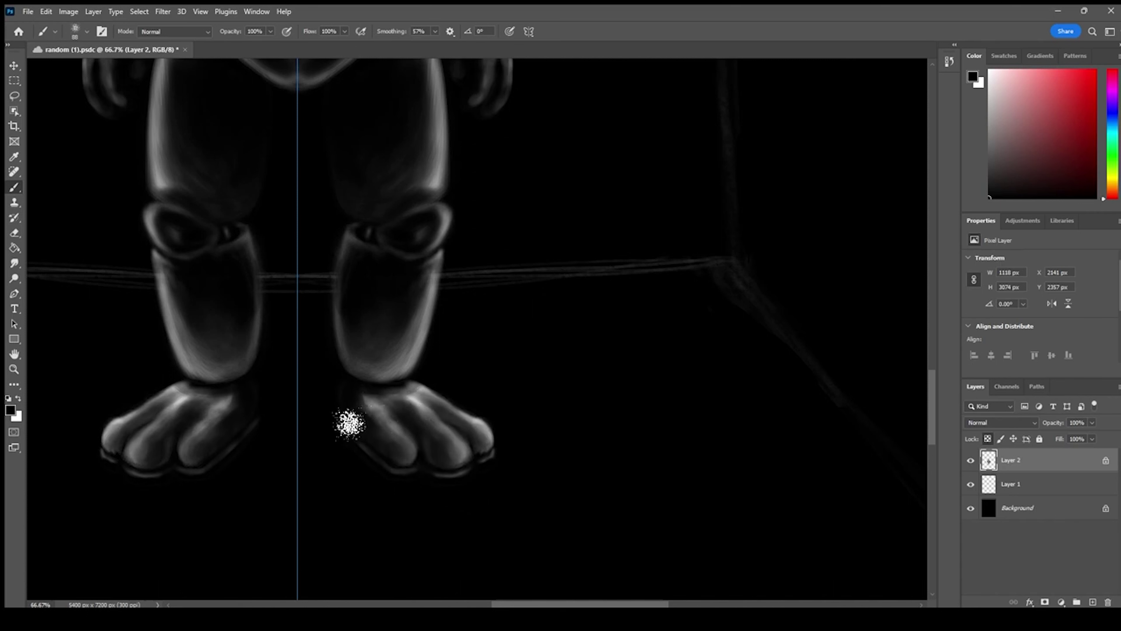
{"action": "key", "text": "ctrl+s"}
{"action": "key", "text": "ctrl+minus"}
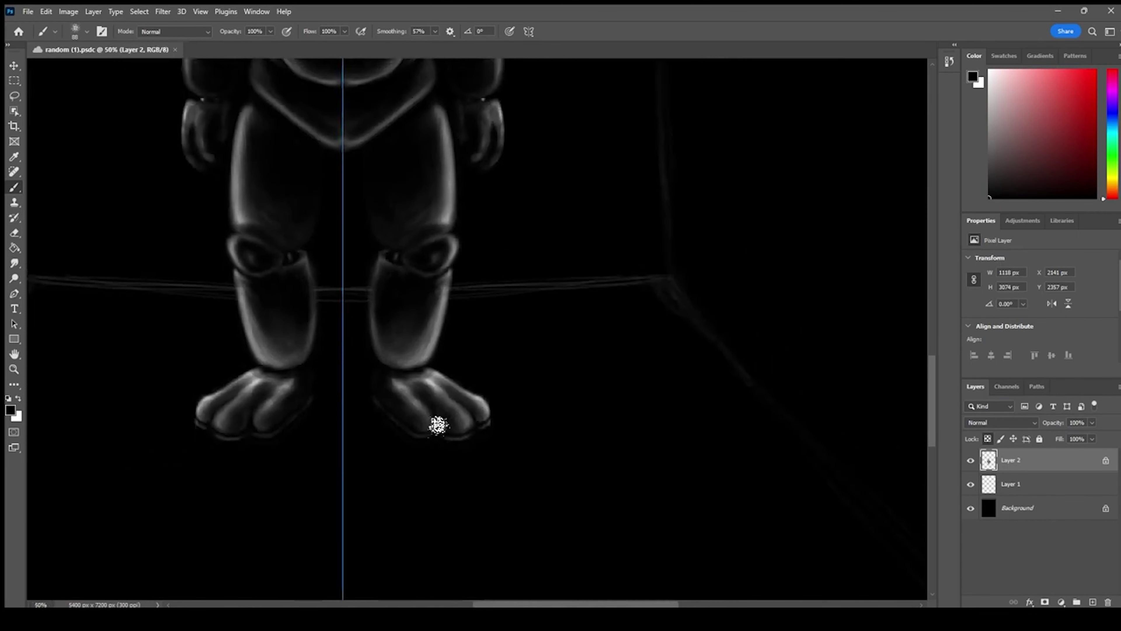
Paint the bright bowl of the lamp above the ears and a thin rim line over it with a smaller white brush
{"action": "left_click_drag", "start_coordinate": [535, 225], "coordinate": [581, 482]}
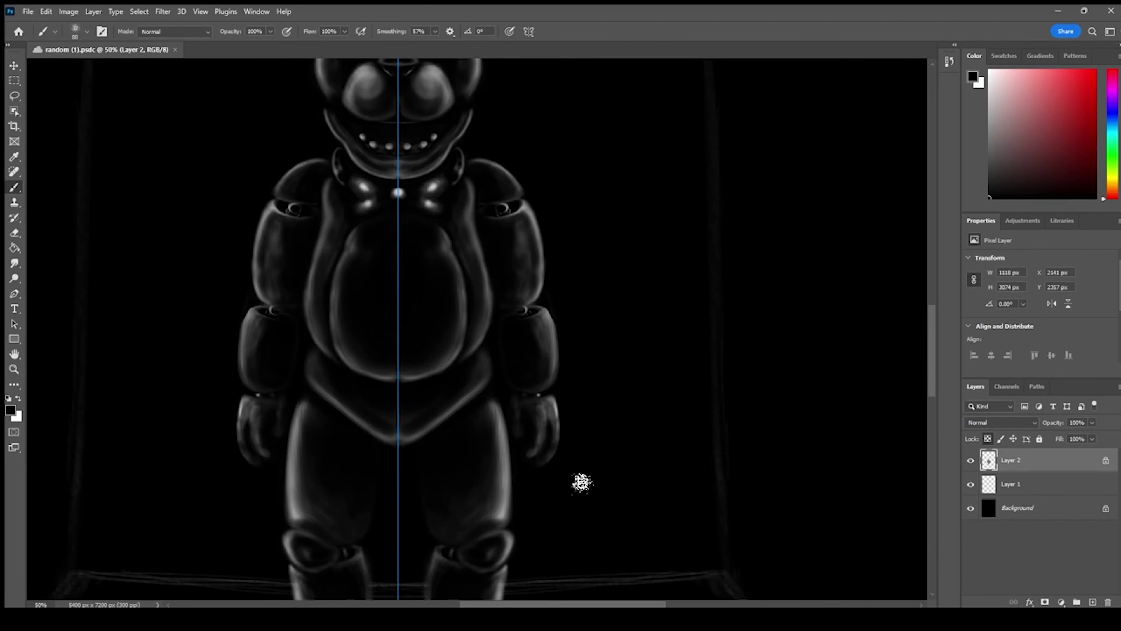
{"action": "key", "text": "ctrl+minus"}
{"action": "key", "text": "ctrl+minus"}
{"action": "mouse_move", "coordinate": [446, 223]}
{"action": "left_mouse_down"}
{"action": "mouse_move", "coordinate": [423, 428]}
{"action": "mouse_move", "coordinate": [628, 550]}
{"action": "left_mouse_up"}
{"action": "key", "text": "ctrl+plus"}
{"action": "key", "text": "ctrl+plus"}
{"action": "key", "text": "ctrl+plus"}
{"action": "key", "text": "ctrl+plus"}
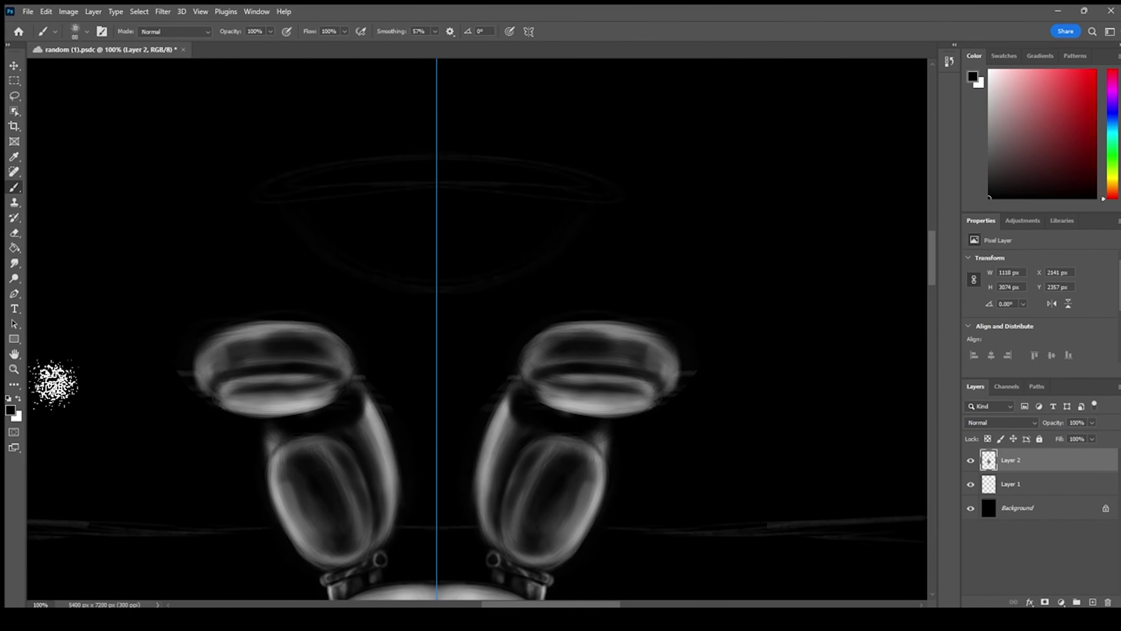
{"action": "key", "text": "x"}
{"action": "mouse_move", "coordinate": [338, 218]}
{"action": "left_mouse_down"}
{"action": "mouse_move", "coordinate": [490, 225]}
{"action": "mouse_move", "coordinate": [421, 243]}
{"action": "mouse_move", "coordinate": [348, 234]}
{"action": "mouse_move", "coordinate": [330, 205]}
{"action": "mouse_move", "coordinate": [455, 221]}
{"action": "mouse_move", "coordinate": [353, 239]}
{"action": "left_mouse_up"}
{"action": "key", "text": "ctrl+z"}
{"action": "key", "text": "bracketleft"}
{"action": "key", "text": "bracketleft"}
{"action": "key", "text": "bracketleft"}
{"action": "key", "text": "bracketleft"}
{"action": "key", "text": "bracketleft"}
{"action": "key", "text": "bracketleft"}
{"action": "key", "text": "bracketleft"}
{"action": "key", "text": "bracketleft"}
{"action": "key", "text": "bracketleft"}
{"action": "left_click_drag", "start_coordinate": [270, 196], "coordinate": [405, 180]}
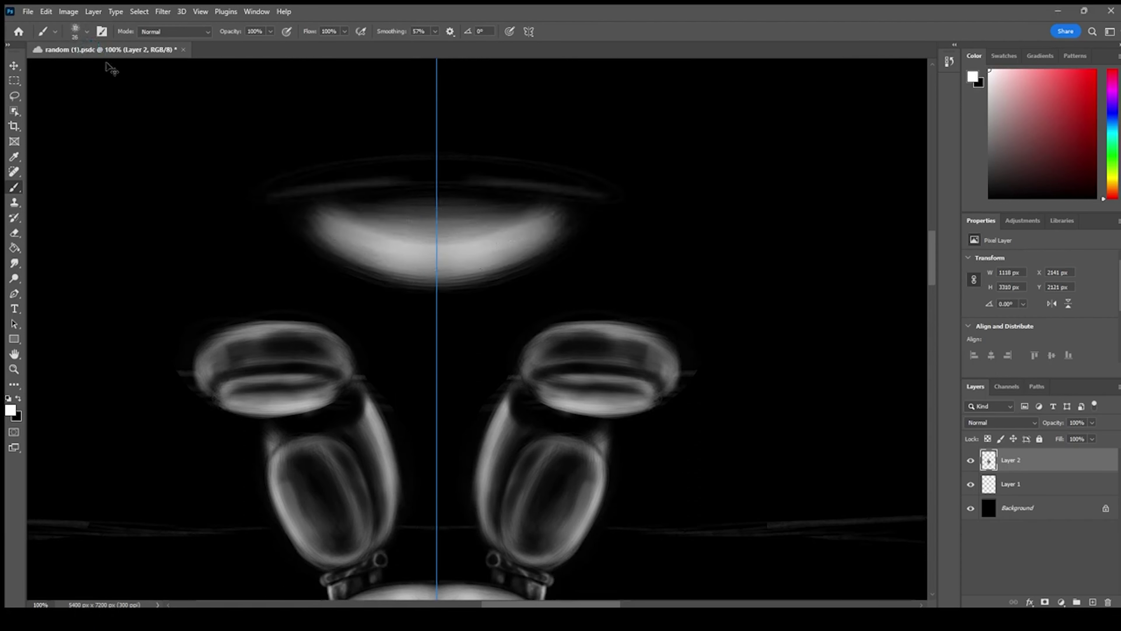
Undo the thin rim line and repaint the lamp's rim as a thicker textured band with a bright lower edge in white
{"action": "key", "text": "ctrl+z"}
{"action": "mouse_move", "coordinate": [315, 174]}
{"action": "left_mouse_down"}
{"action": "mouse_move", "coordinate": [471, 170]}
{"action": "mouse_move", "coordinate": [294, 182]}
{"action": "mouse_move", "coordinate": [491, 158]}
{"action": "mouse_move", "coordinate": [291, 188]}
{"action": "left_mouse_up"}
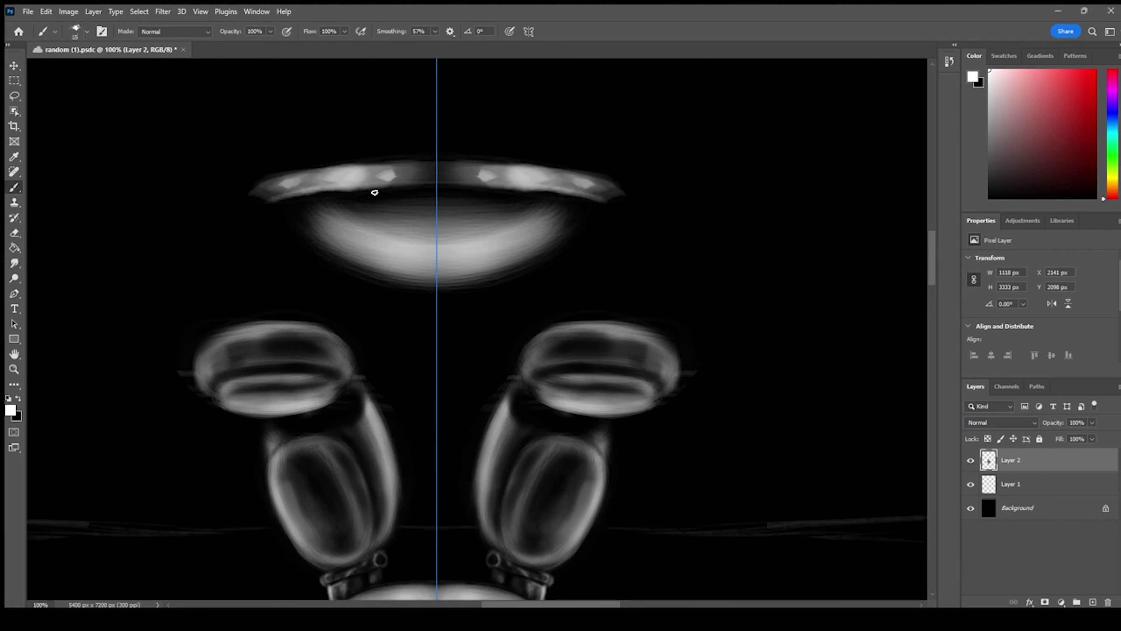
{"action": "key", "text": "]"}
{"action": "left_click_drag", "start_coordinate": [435, 184], "coordinate": [283, 201]}
{"action": "left_click_drag", "start_coordinate": [354, 188], "coordinate": [393, 180]}
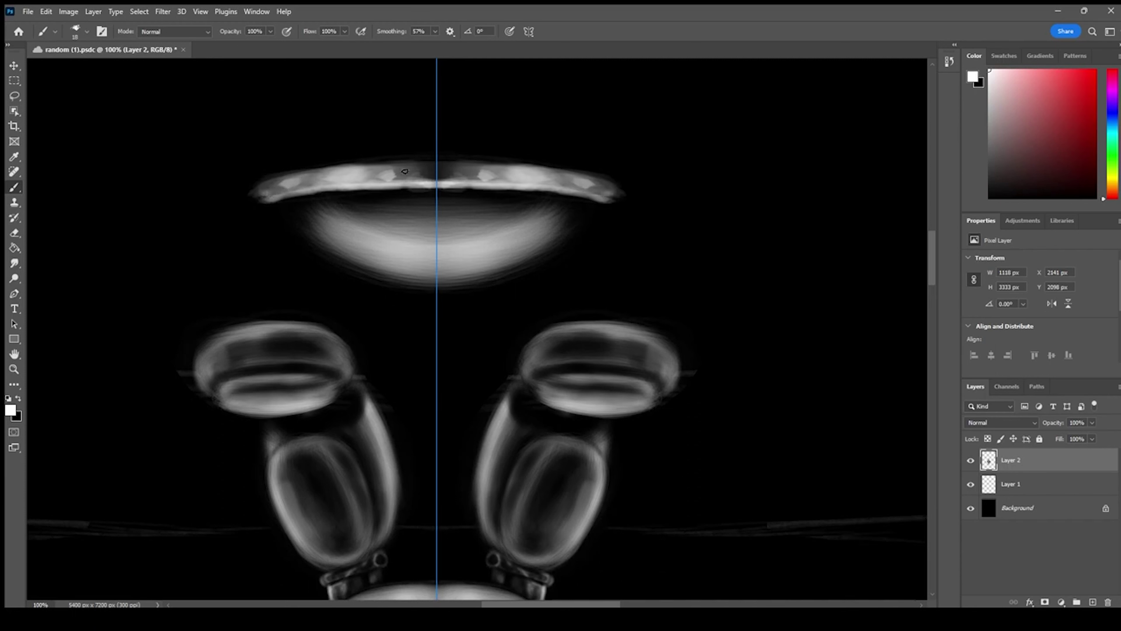
{"action": "left_click_drag", "start_coordinate": [373, 170], "coordinate": [479, 164]}
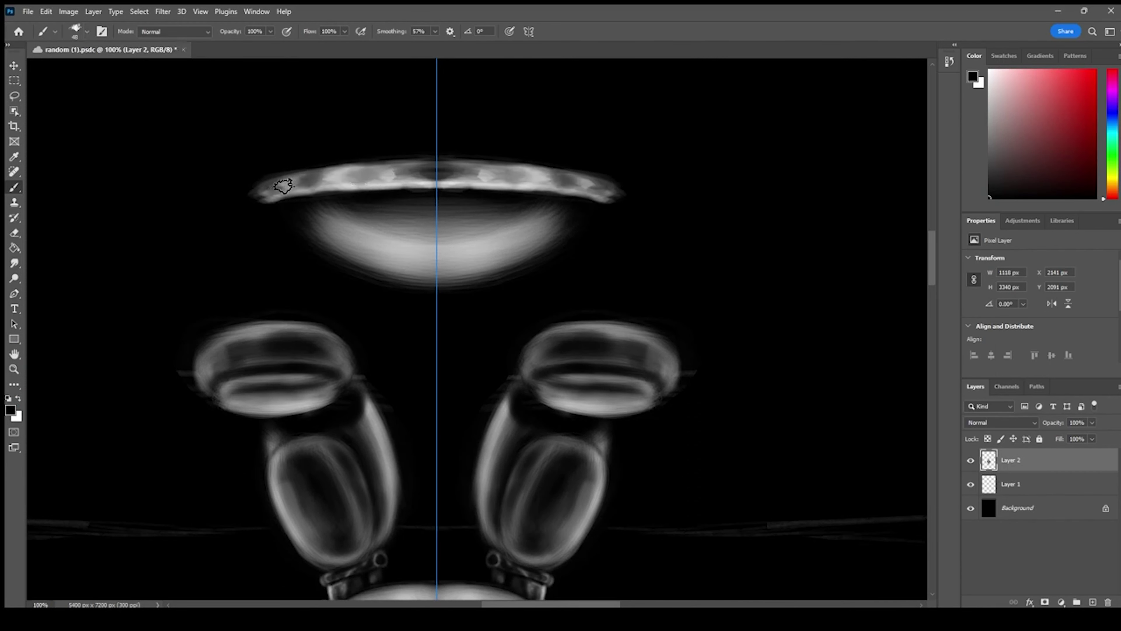
Darken the upper part of the lamp's rim with black into an uneven, scalloped edge
{"action": "mouse_move", "coordinate": [334, 185]}
{"action": "left_mouse_down"}
{"action": "mouse_move", "coordinate": [416, 177]}
{"action": "mouse_move", "coordinate": [349, 178]}
{"action": "mouse_move", "coordinate": [392, 159]}
{"action": "mouse_move", "coordinate": [254, 196]}
{"action": "mouse_move", "coordinate": [408, 138]}
{"action": "mouse_move", "coordinate": [388, 164]}
{"action": "left_mouse_up"}
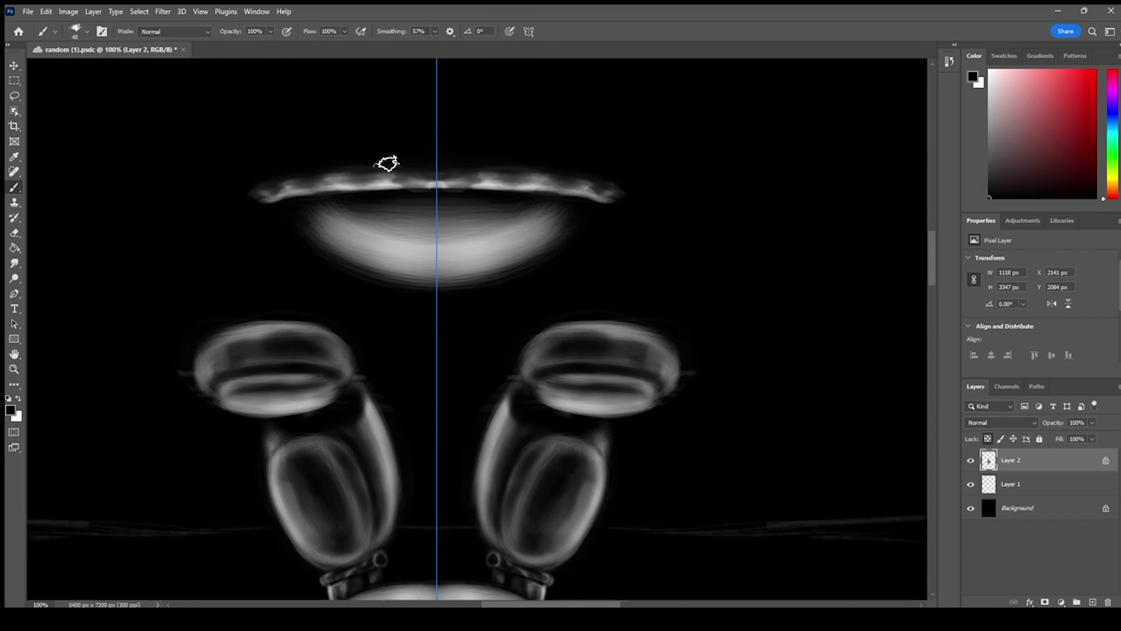
{"action": "key", "text": "ctrl+minus"}
{"action": "key", "text": "ctrl+minus"}
{"action": "key", "text": "ctrl+1"}
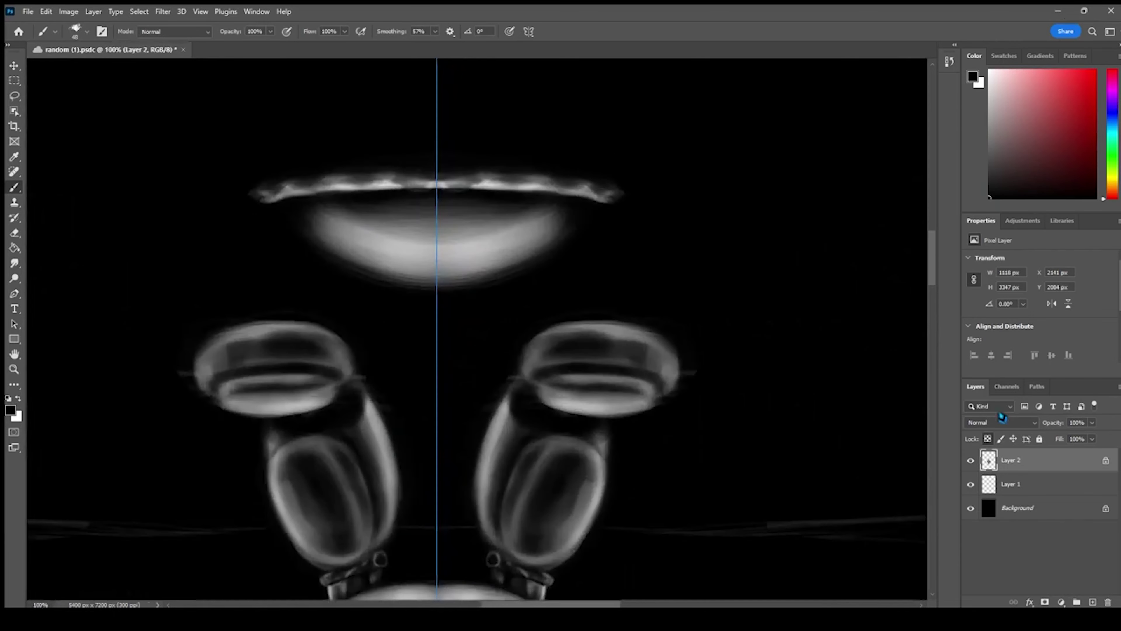
Outline the lamp's bowl from the rim ends downward, brighten its lower part with white, and save the file
{"action": "left_click_drag", "start_coordinate": [279, 201], "coordinate": [385, 268]}
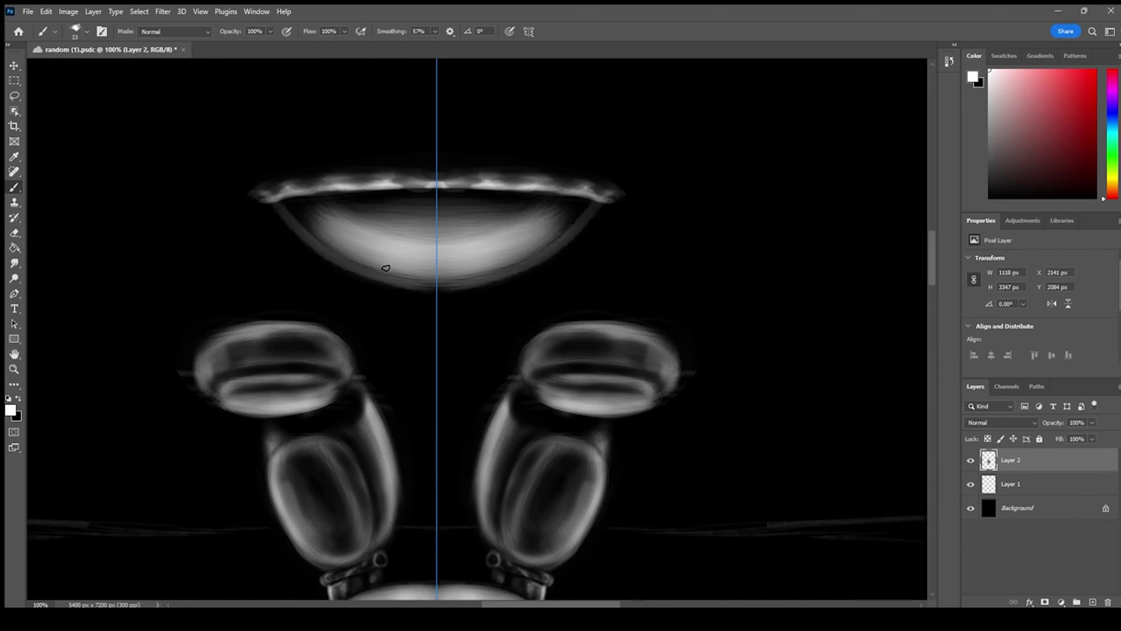
{"action": "mouse_move", "coordinate": [482, 286]}
{"action": "left_mouse_down"}
{"action": "mouse_move", "coordinate": [335, 247]}
{"action": "mouse_move", "coordinate": [435, 265]}
{"action": "mouse_move", "coordinate": [313, 219]}
{"action": "left_mouse_up"}
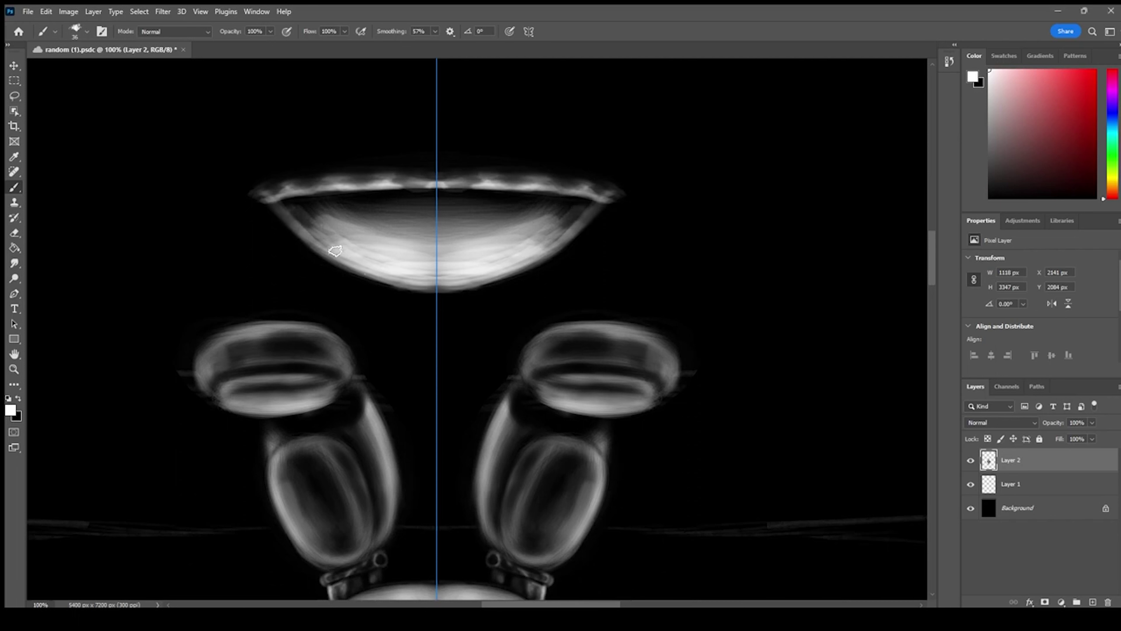
{"action": "key", "text": "ctrl+s"}
{"action": "mouse_move", "coordinate": [448, 289]}
{"action": "left_mouse_down"}
{"action": "mouse_move", "coordinate": [355, 260]}
{"action": "mouse_move", "coordinate": [381, 223]}
{"action": "mouse_move", "coordinate": [435, 217]}
{"action": "left_mouse_up"}
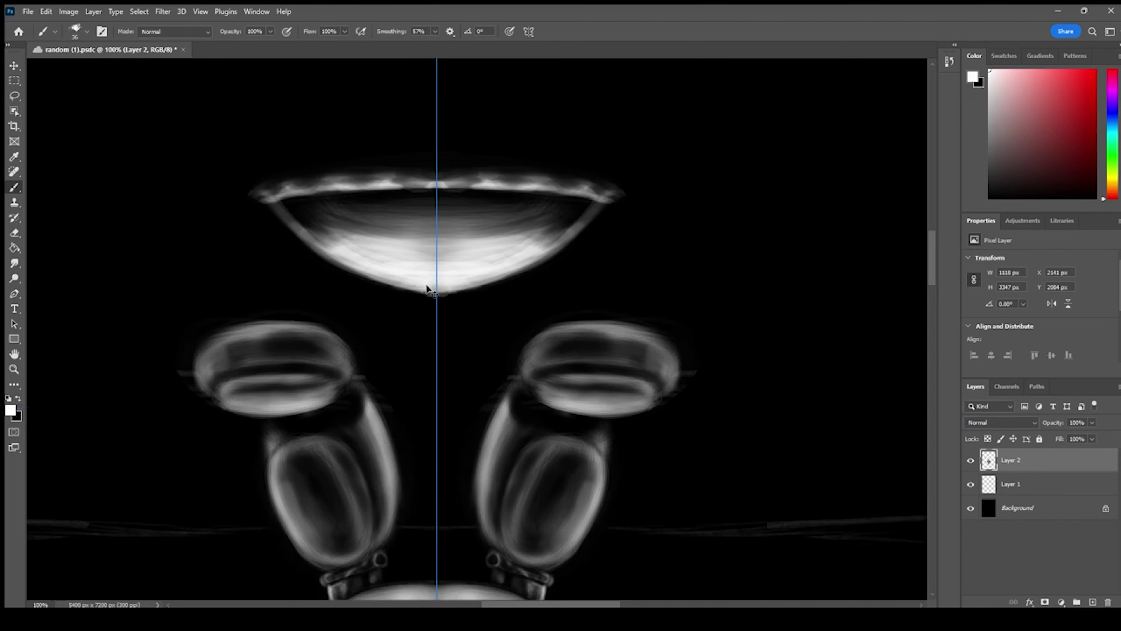
Paint a soft gray glow around the lamp, below, beside and above it, with a large white brush
{"action": "scroll", "coordinate": [513, 213], "scroll_direction": "down", "scroll_amount": 5}
{"action": "scroll", "coordinate": [511, 210], "scroll_direction": "up", "scroll_amount": 2}
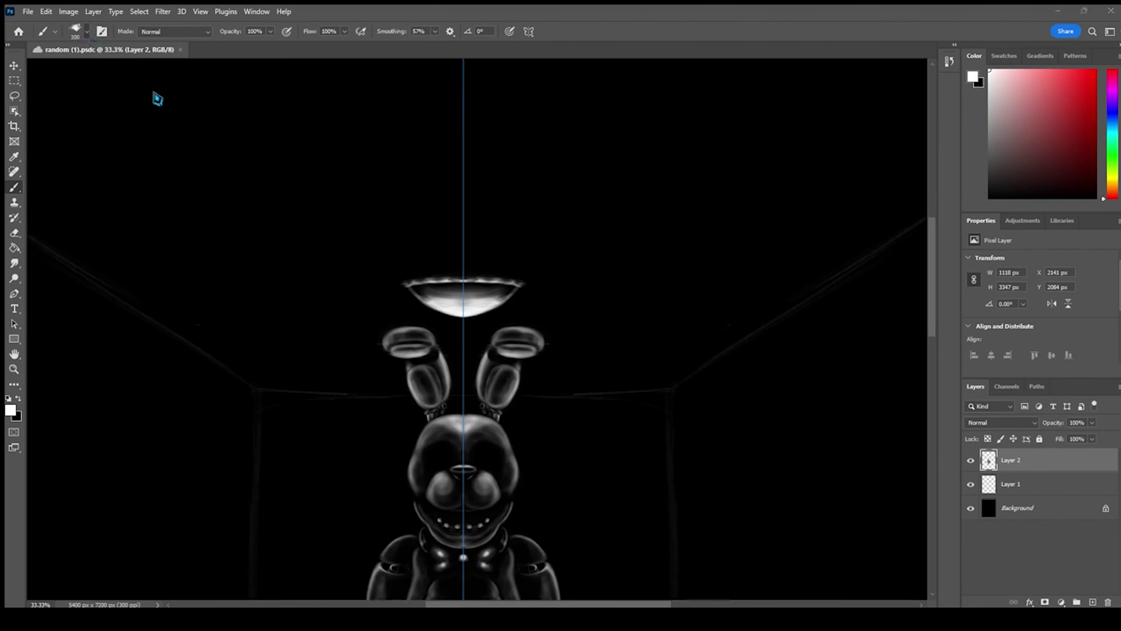
{"action": "left_click_drag", "start_coordinate": [387, 293], "coordinate": [415, 315]}
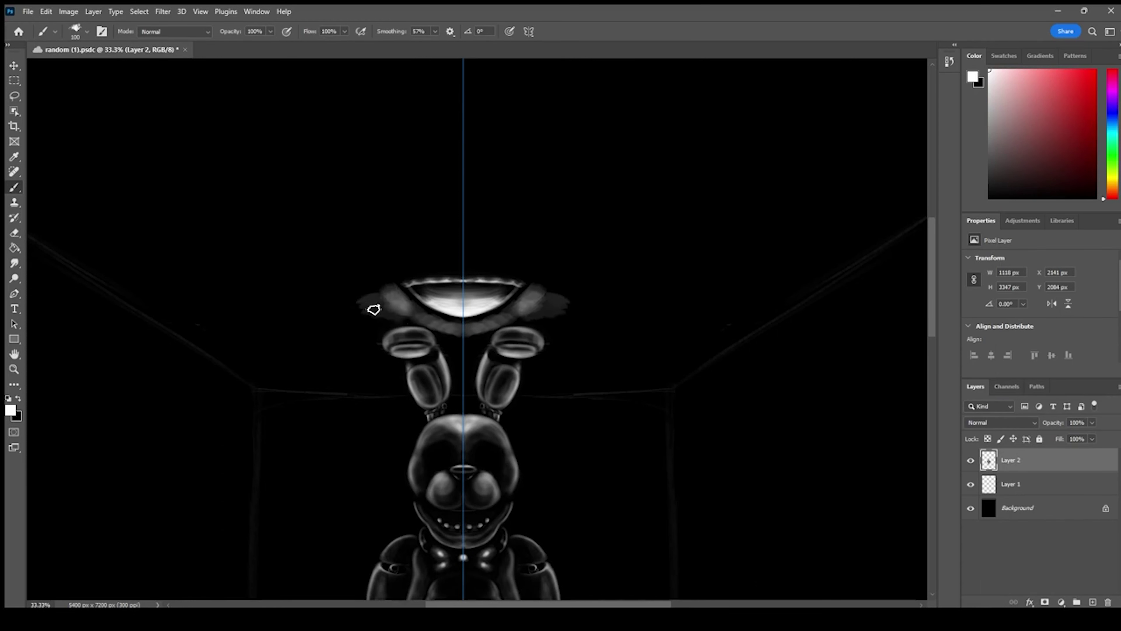
{"action": "mouse_move", "coordinate": [393, 383]}
{"action": "left_mouse_down"}
{"action": "mouse_move", "coordinate": [348, 357]}
{"action": "mouse_move", "coordinate": [384, 300]}
{"action": "mouse_move", "coordinate": [355, 301]}
{"action": "left_mouse_up"}
{"action": "left_click_drag", "start_coordinate": [447, 326], "coordinate": [442, 336]}
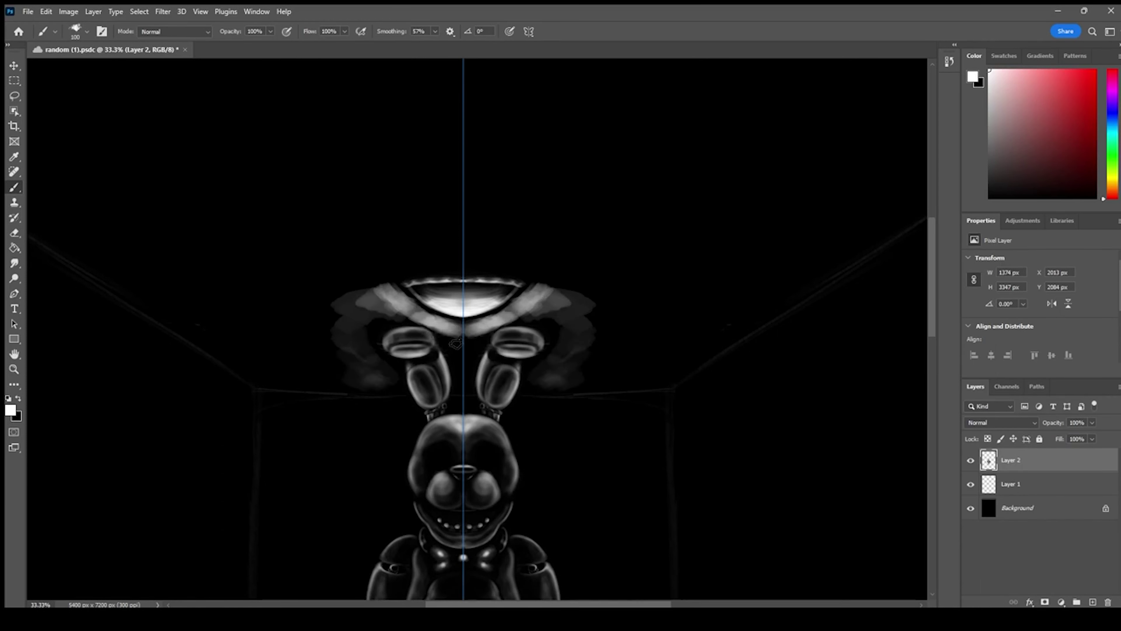
{"action": "mouse_move", "coordinate": [395, 264]}
{"action": "left_mouse_down"}
{"action": "mouse_move", "coordinate": [502, 260]}
{"action": "mouse_move", "coordinate": [431, 241]}
{"action": "mouse_move", "coordinate": [339, 289]}
{"action": "mouse_move", "coordinate": [457, 247]}
{"action": "mouse_move", "coordinate": [443, 239]}
{"action": "mouse_move", "coordinate": [363, 283]}
{"action": "mouse_move", "coordinate": [458, 255]}
{"action": "mouse_move", "coordinate": [399, 229]}
{"action": "mouse_move", "coordinate": [319, 290]}
{"action": "mouse_move", "coordinate": [348, 382]}
{"action": "mouse_move", "coordinate": [318, 371]}
{"action": "mouse_move", "coordinate": [329, 372]}
{"action": "mouse_move", "coordinate": [319, 358]}
{"action": "mouse_move", "coordinate": [399, 219]}
{"action": "mouse_move", "coordinate": [437, 241]}
{"action": "mouse_move", "coordinate": [466, 205]}
{"action": "mouse_move", "coordinate": [287, 287]}
{"action": "left_mouse_up"}
{"action": "key", "text": "ctrl+minus"}
{"action": "key", "text": "ctrl+minus"}
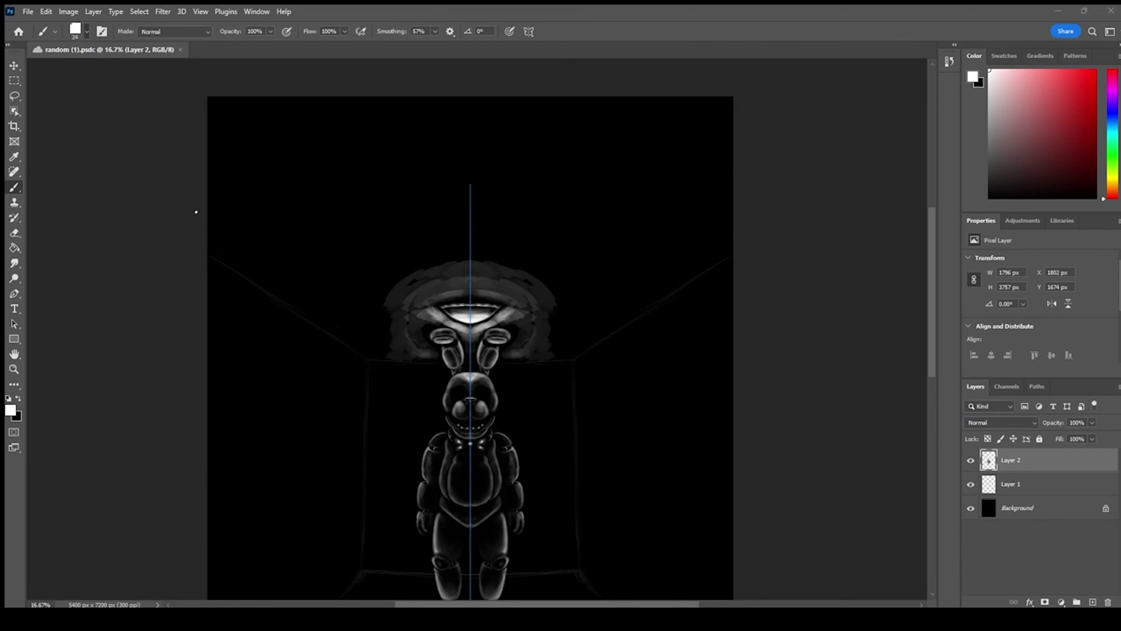
Spread the textured gray glow across the ceiling on both sides of the lamp and along the ceiling's side edges
{"action": "key", "text": "ctrl+plus"}
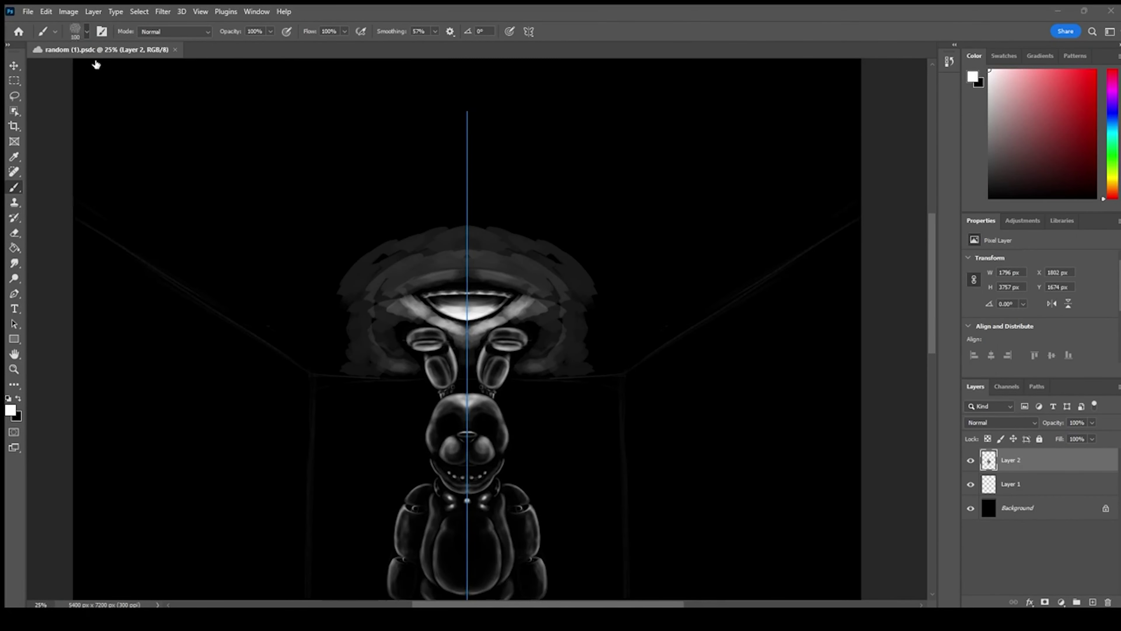
{"action": "left_click", "coordinate": [124, 69]}
{"action": "mouse_move", "coordinate": [538, 222]}
{"action": "left_mouse_down"}
{"action": "mouse_move", "coordinate": [475, 225]}
{"action": "mouse_move", "coordinate": [584, 360]}
{"action": "mouse_move", "coordinate": [666, 283]}
{"action": "left_mouse_up"}
{"action": "left_click_drag", "start_coordinate": [565, 277], "coordinate": [405, 313]}
{"action": "left_click_drag", "start_coordinate": [442, 369], "coordinate": [529, 316]}
{"action": "mouse_move", "coordinate": [614, 252]}
{"action": "left_mouse_down"}
{"action": "mouse_move", "coordinate": [533, 165]}
{"action": "mouse_move", "coordinate": [333, 155]}
{"action": "mouse_move", "coordinate": [568, 167]}
{"action": "mouse_move", "coordinate": [577, 295]}
{"action": "mouse_move", "coordinate": [616, 247]}
{"action": "left_mouse_up"}
{"action": "left_click", "coordinate": [95, 71]}
{"action": "mouse_move", "coordinate": [369, 159]}
{"action": "left_mouse_down"}
{"action": "mouse_move", "coordinate": [533, 87]}
{"action": "mouse_move", "coordinate": [595, 278]}
{"action": "mouse_move", "coordinate": [565, 291]}
{"action": "left_mouse_up"}
{"action": "left_click", "coordinate": [18, 398]}
{"action": "mouse_move", "coordinate": [517, 339]}
{"action": "left_mouse_down"}
{"action": "mouse_move", "coordinate": [456, 379]}
{"action": "mouse_move", "coordinate": [453, 401]}
{"action": "mouse_move", "coordinate": [558, 328]}
{"action": "mouse_move", "coordinate": [418, 370]}
{"action": "left_mouse_up"}
{"action": "key", "text": "ctrl+z"}
Extend the glow toward the ceiling's outer corners with a larger textured white brush
{"action": "left_click", "coordinate": [87, 31]}
{"action": "left_click", "coordinate": [78, 70]}
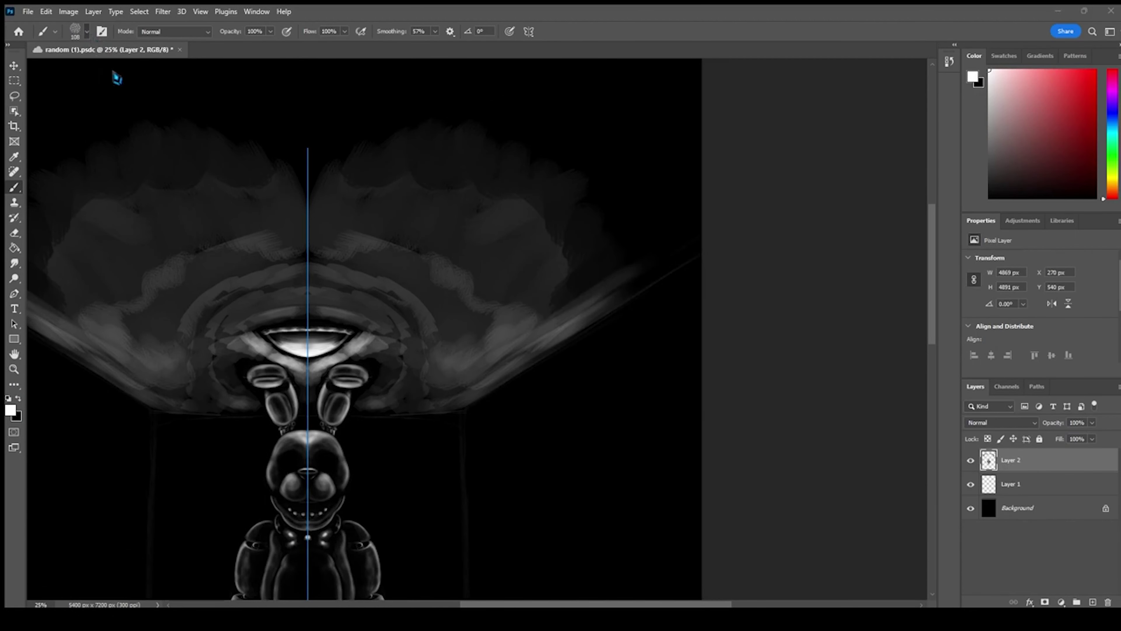
{"action": "key", "text": "bracketright"}
{"action": "key", "text": "bracketright"}
{"action": "left_click_drag", "start_coordinate": [621, 295], "coordinate": [653, 274]}
{"action": "key", "text": "ctrl+minus"}
{"action": "left_click_drag", "start_coordinate": [585, 261], "coordinate": [541, 302]}
{"action": "left_click_drag", "start_coordinate": [567, 232], "coordinate": [552, 269]}
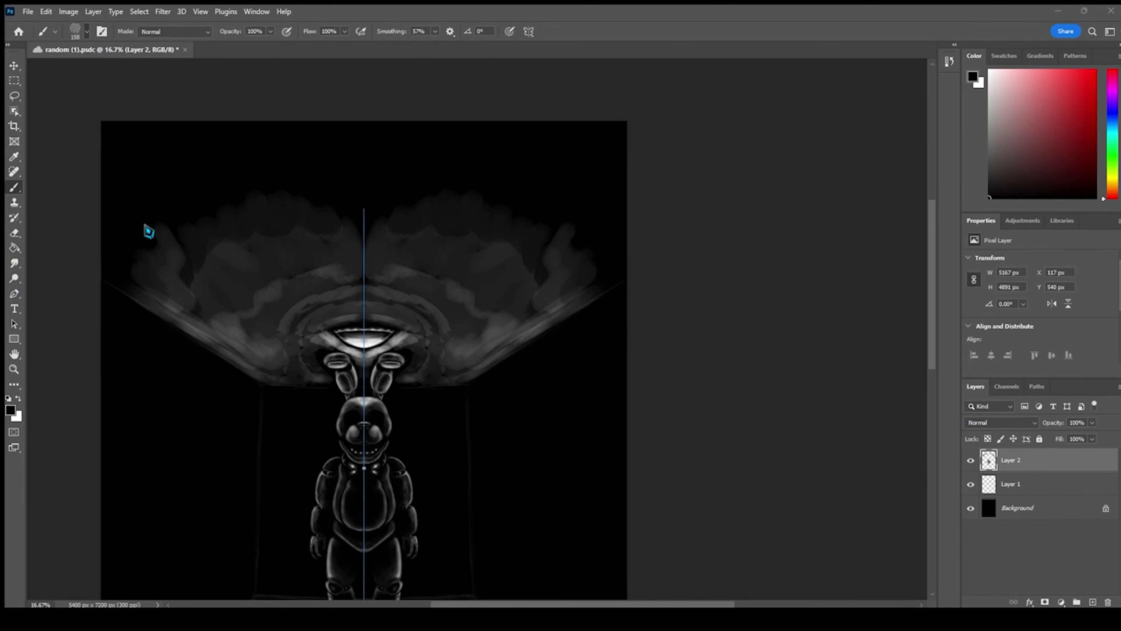
Fade the upper ceiling glow into darkness with a soft 500 px black brush and save the file
{"action": "mouse_move", "coordinate": [425, 170]}
{"action": "left_mouse_down"}
{"action": "mouse_move", "coordinate": [610, 253]}
{"action": "mouse_move", "coordinate": [418, 266]}
{"action": "mouse_move", "coordinate": [519, 326]}
{"action": "mouse_move", "coordinate": [403, 207]}
{"action": "mouse_move", "coordinate": [498, 258]}
{"action": "mouse_move", "coordinate": [446, 313]}
{"action": "mouse_move", "coordinate": [450, 260]}
{"action": "left_mouse_up"}
{"action": "key", "text": "ctrl+s"}
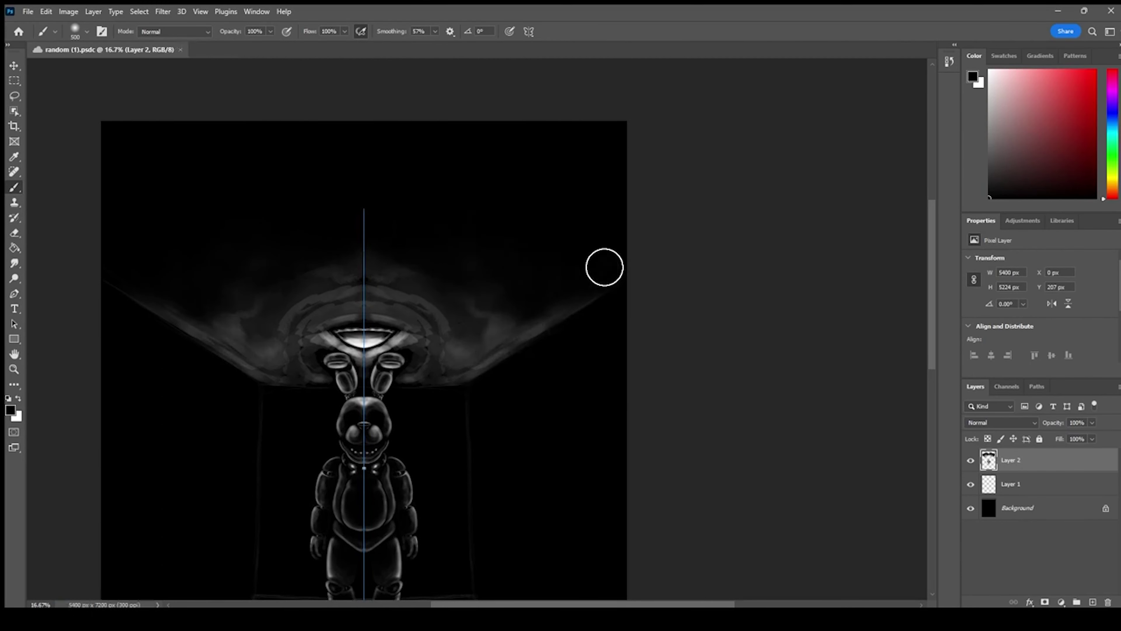
Fade the haze above and beside the lamp with a soft black brush, and blend the ceiling glow with the Smudge tool
{"action": "key", "text": "ctrl+plus"}
{"action": "key", "text": "ctrl+plus"}
{"action": "left_click", "coordinate": [18, 398]}
{"action": "mouse_move", "coordinate": [251, 327]}
{"action": "left_mouse_down"}
{"action": "mouse_move", "coordinate": [252, 367]}
{"action": "mouse_move", "coordinate": [287, 358]}
{"action": "mouse_move", "coordinate": [336, 369]}
{"action": "left_mouse_up"}
{"action": "key", "text": "ctrl+z"}
{"action": "left_click", "coordinate": [317, 341]}
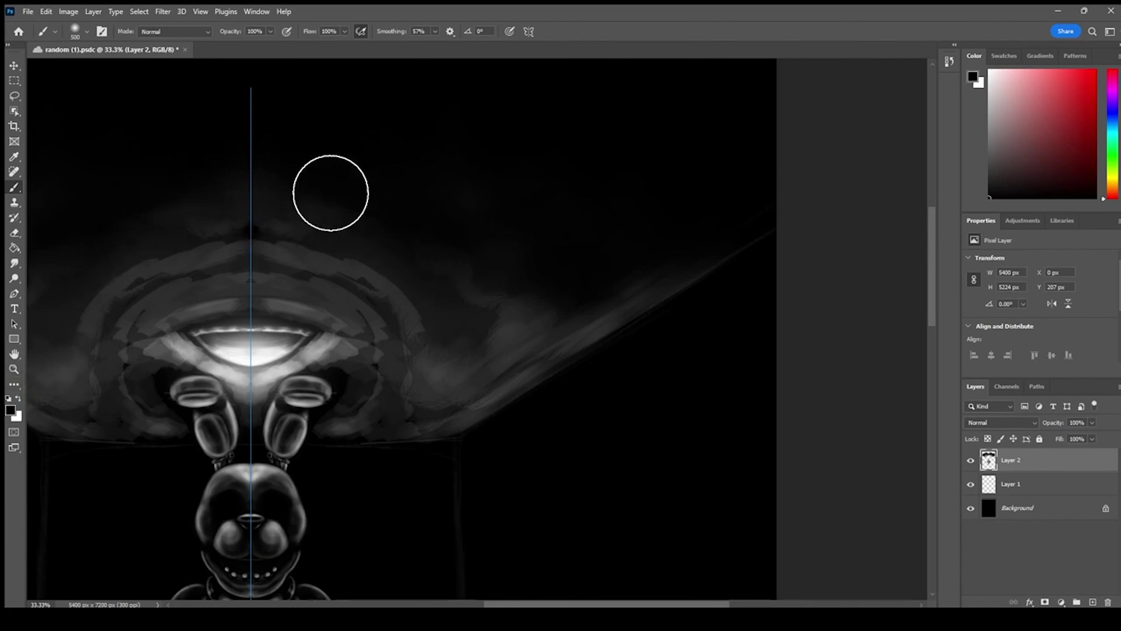
{"action": "left_click_drag", "start_coordinate": [330, 192], "coordinate": [278, 241]}
{"action": "left_click_drag", "start_coordinate": [456, 307], "coordinate": [519, 299]}
{"action": "left_click", "coordinate": [392, 296]}
{"action": "left_click", "coordinate": [14, 262]}
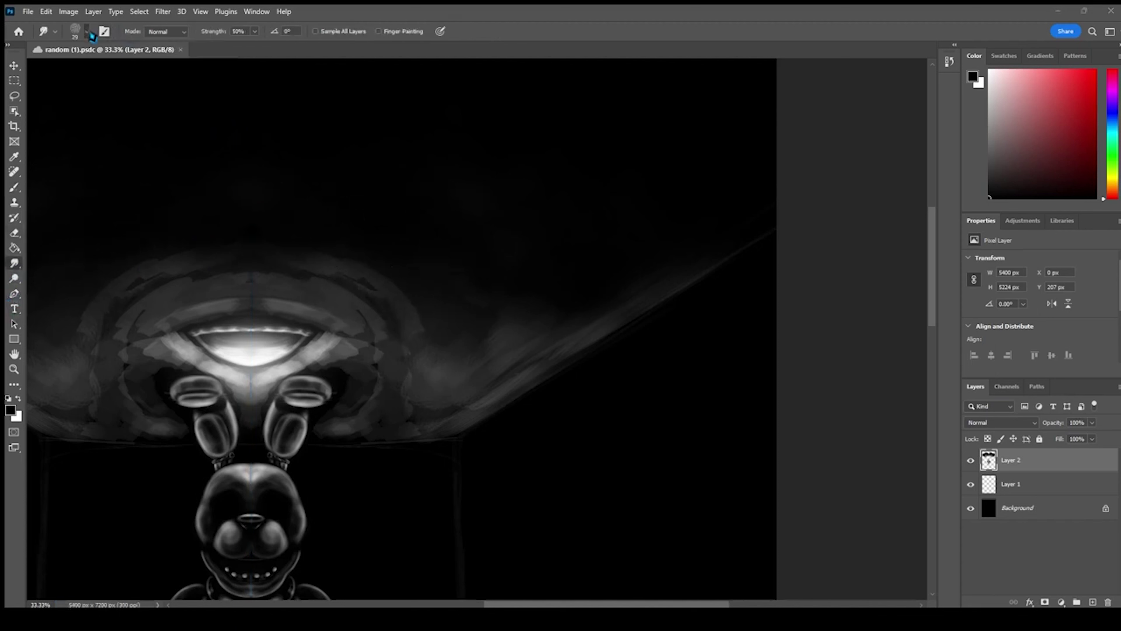
{"action": "key", "text": "ctrl+minus"}
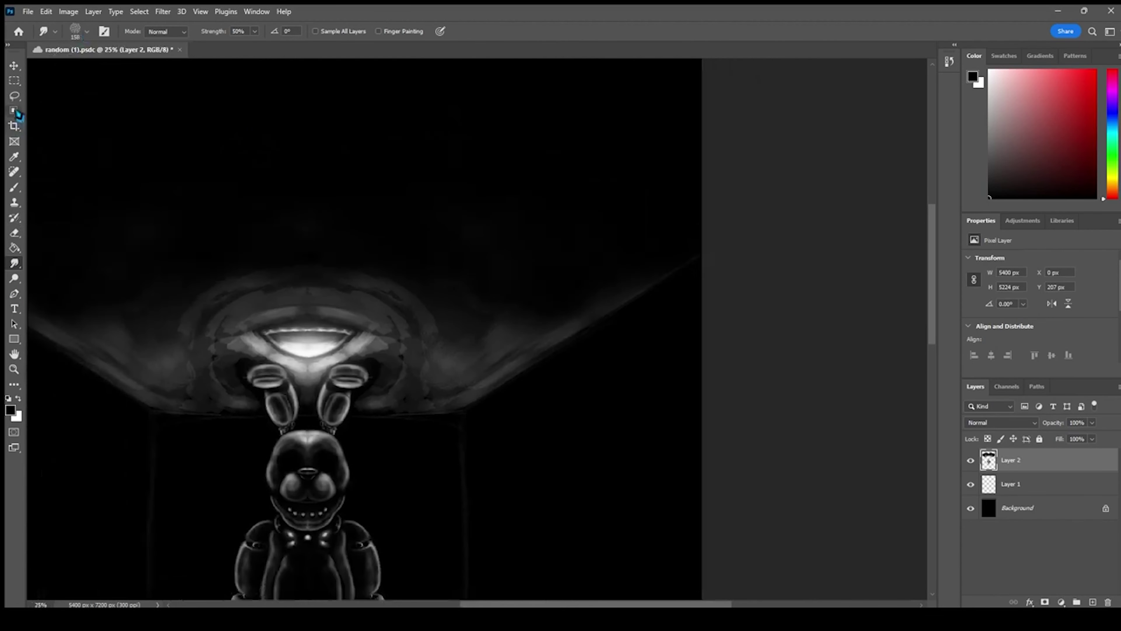
Lasso the ceiling glow around the lamp, leaving the lamp's bowl and the figure's ears out of the selection
{"action": "key", "text": "l"}
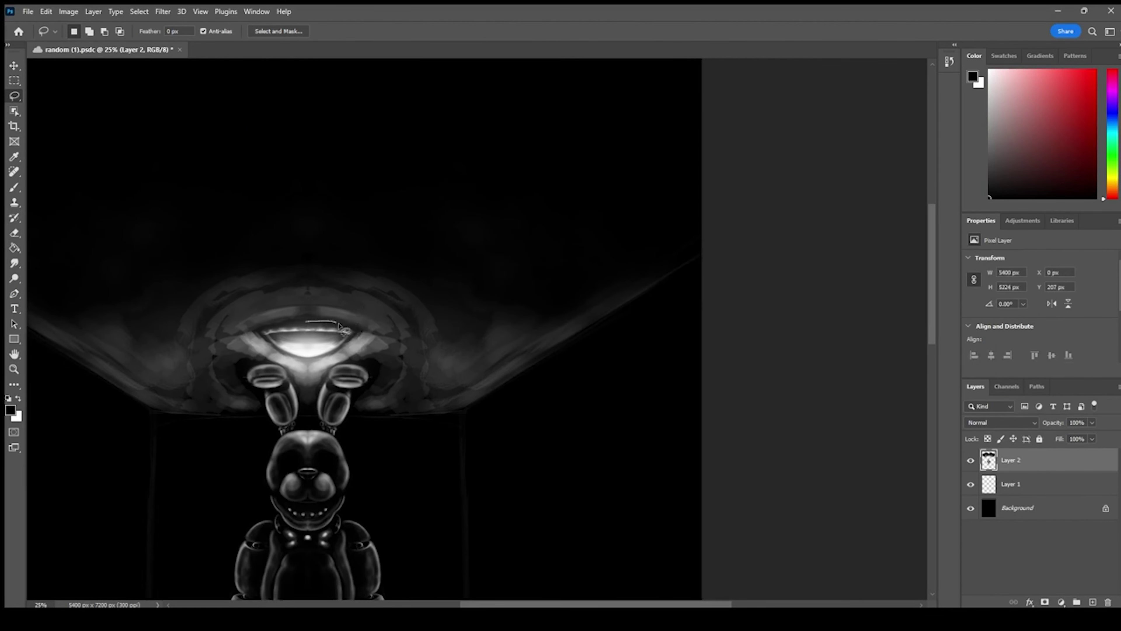
{"action": "left_click_drag", "start_coordinate": [352, 408], "coordinate": [154, 220]}
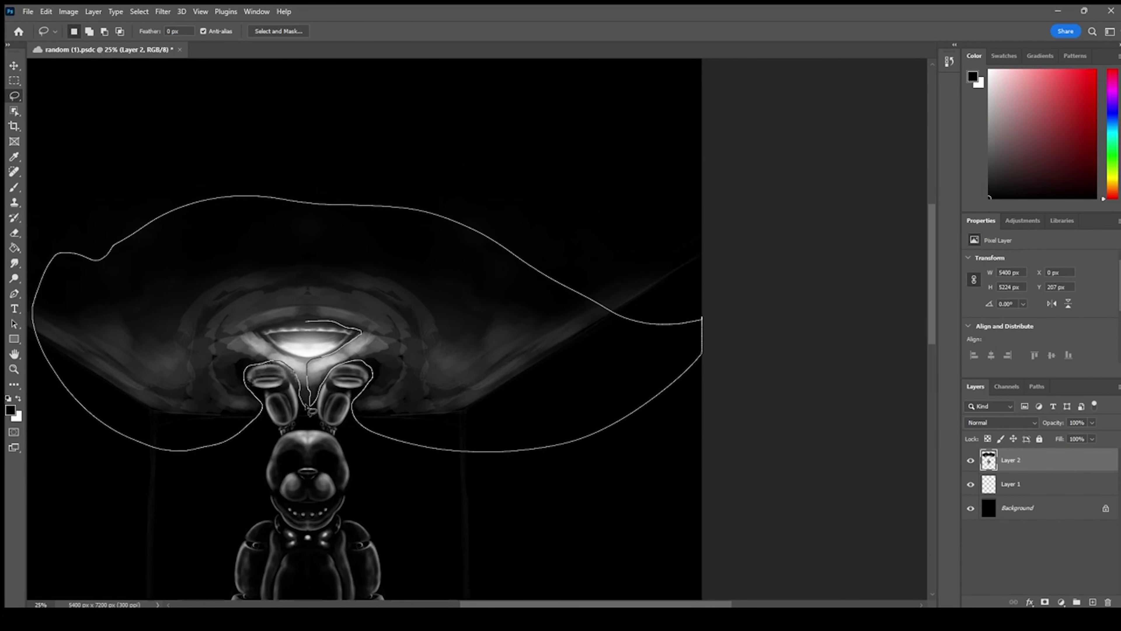
{"action": "left_click_drag", "start_coordinate": [310, 410], "coordinate": [286, 297]}
{"action": "key", "text": "ctrl+plus"}
{"action": "key", "text": "ctrl+plus"}
{"action": "left_click_drag", "start_coordinate": [148, 353], "coordinate": [393, 263]}
{"action": "left_click_drag", "start_coordinate": [338, 179], "coordinate": [360, 208]}
{"action": "left_click_drag", "start_coordinate": [430, 280], "coordinate": [408, 254]}
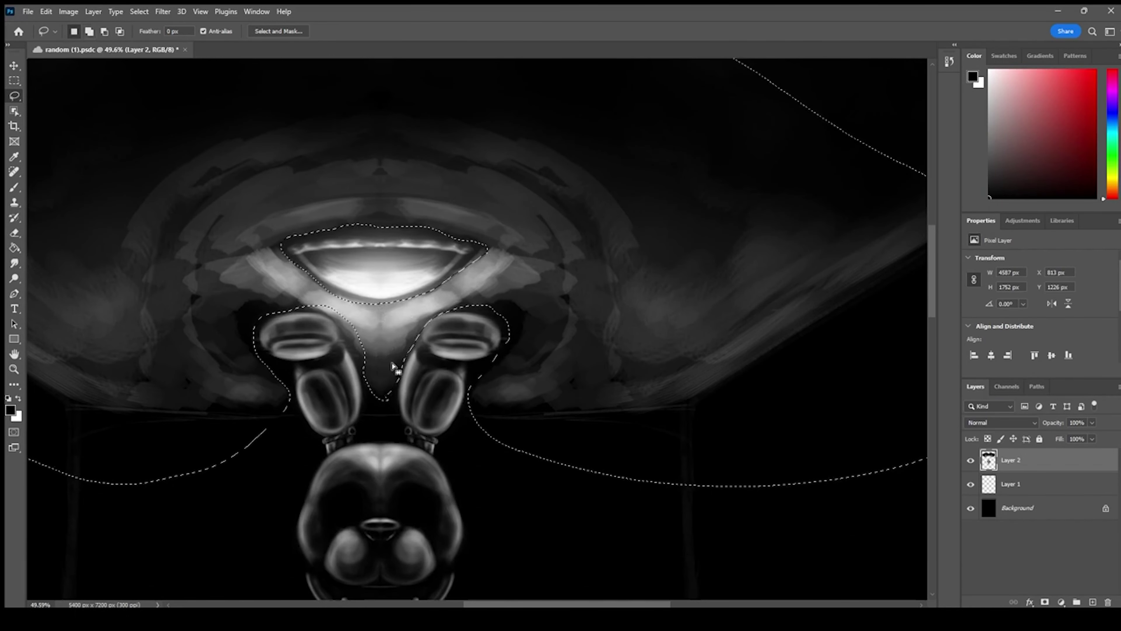
Extend the selection over the whole ceiling up to the canvas's upper edge, blur the selected glow smooth, and deselect
{"action": "left_click_drag", "start_coordinate": [229, 308], "coordinate": [736, 371]}
{"action": "key", "text": "ctrl+minus"}
{"action": "key", "text": "ctrl+minus"}
{"action": "key", "text": "ctrl+minus"}
{"action": "left_click_drag", "start_coordinate": [736, 370], "coordinate": [671, 397]}
{"action": "key", "text": "ctrl+z"}
{"action": "mouse_move", "coordinate": [391, 395]}
{"action": "left_mouse_down"}
{"action": "mouse_move", "coordinate": [346, 432]}
{"action": "mouse_move", "coordinate": [367, 306]}
{"action": "mouse_move", "coordinate": [378, 298]}
{"action": "left_mouse_up"}
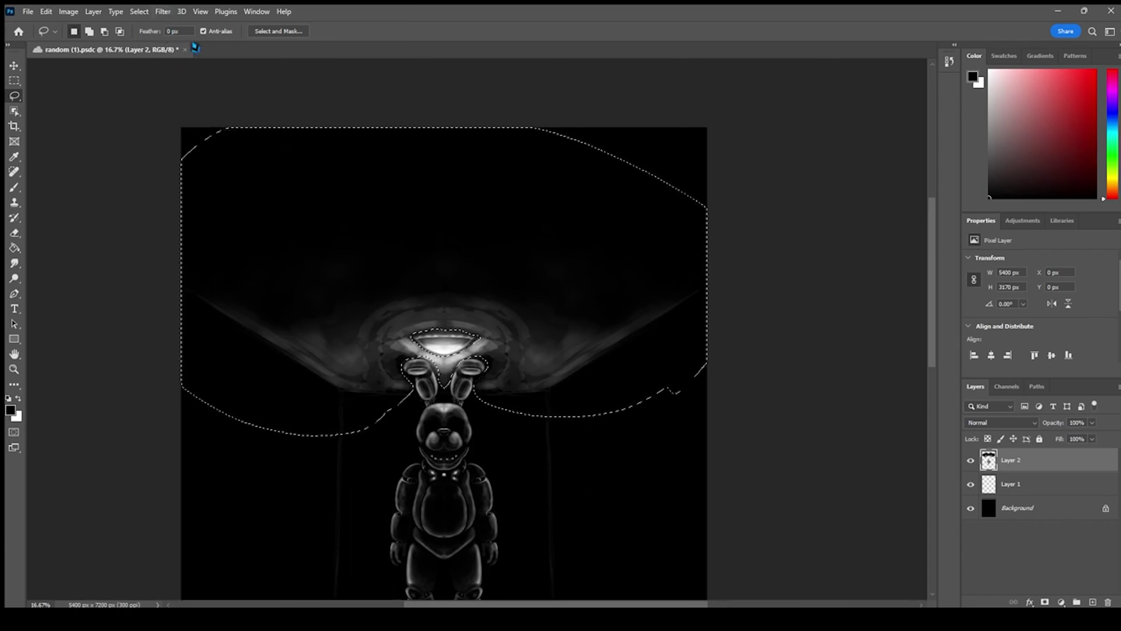
{"action": "key", "text": "space"}
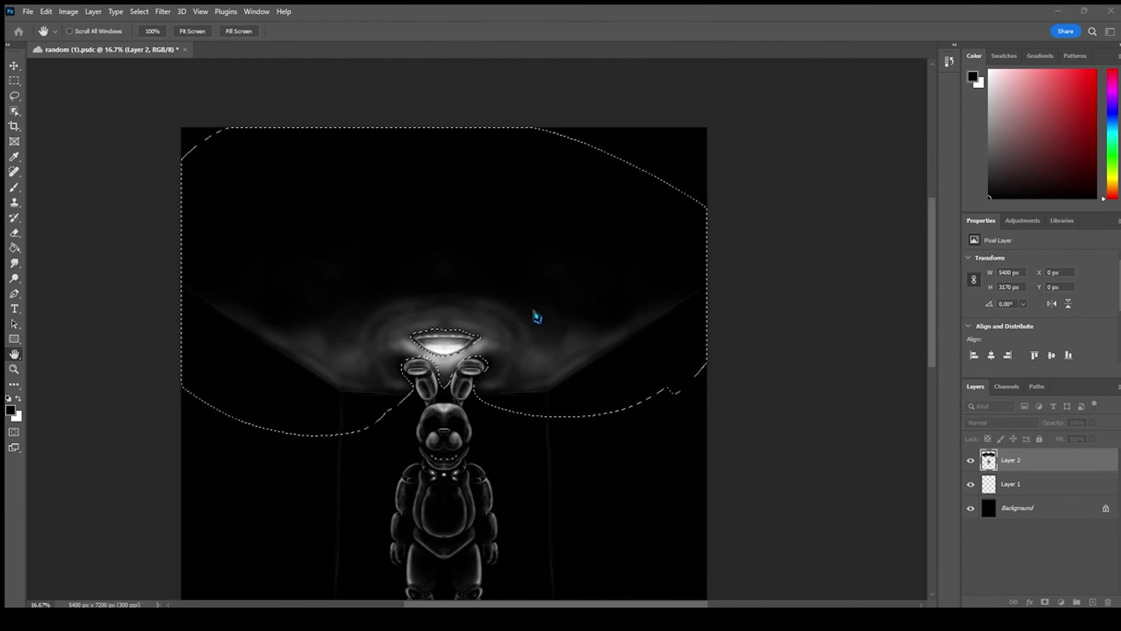
{"action": "key", "text": "ctrl+d"}
Darken the ceiling glow around the figure's ears and along the rear ceiling edge with a large soft black brush
{"action": "left_click_drag", "start_coordinate": [556, 314], "coordinate": [561, 260]}
{"action": "key", "text": "ctrl+plus"}
{"action": "key", "text": "ctrl+plus"}
{"action": "key", "text": "ctrl+plus"}
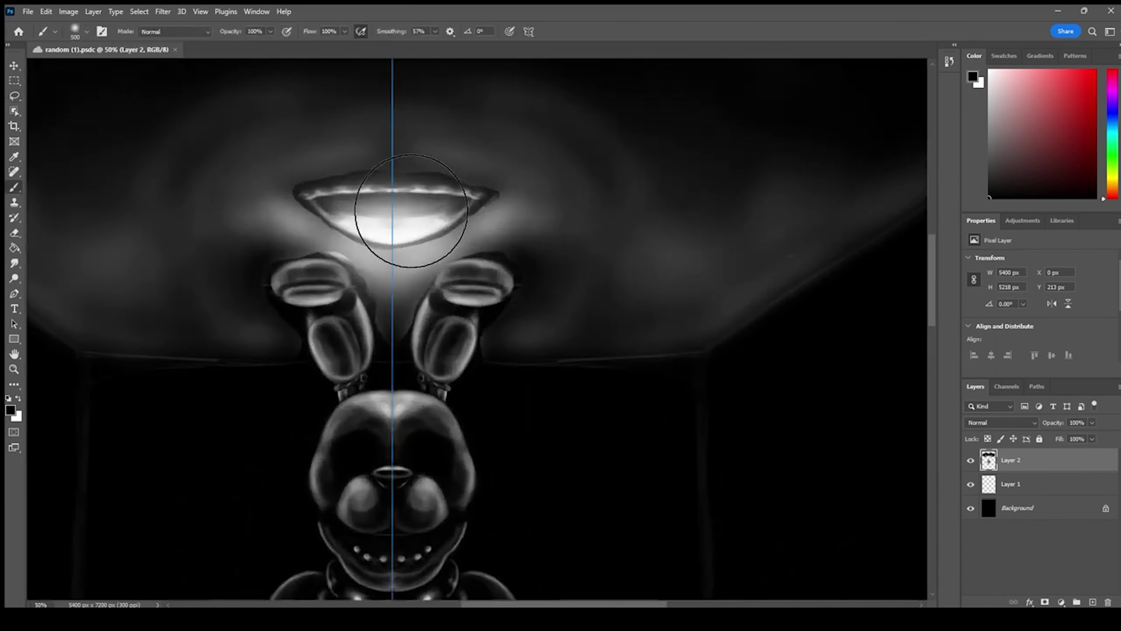
{"action": "key", "text": "b"}
{"action": "left_click", "coordinate": [457, 228]}
{"action": "key", "text": "ctrl+minus"}
{"action": "left_click_drag", "start_coordinate": [515, 364], "coordinate": [574, 362]}
Clean up the hard glow edges around both ears with a small soft black brush and save the file
{"action": "key", "text": "ctrl+plus"}
{"action": "key", "text": "ctrl+plus"}
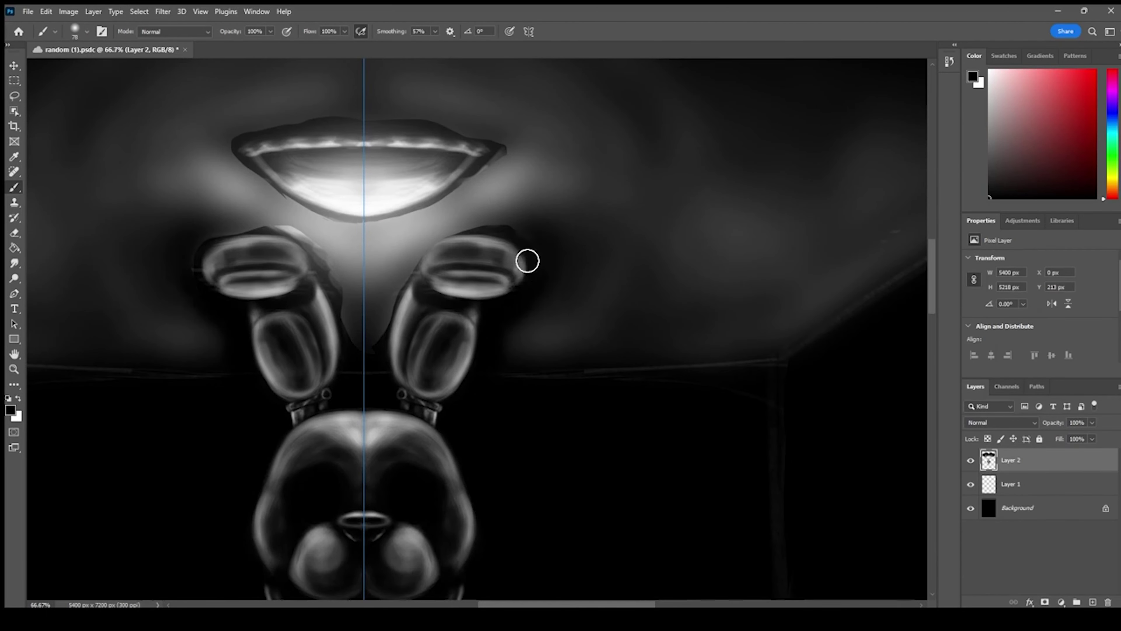
{"action": "mouse_move", "coordinate": [525, 292]}
{"action": "left_mouse_down"}
{"action": "mouse_move", "coordinate": [428, 245]}
{"action": "mouse_move", "coordinate": [365, 333]}
{"action": "mouse_move", "coordinate": [378, 274]}
{"action": "left_mouse_up"}
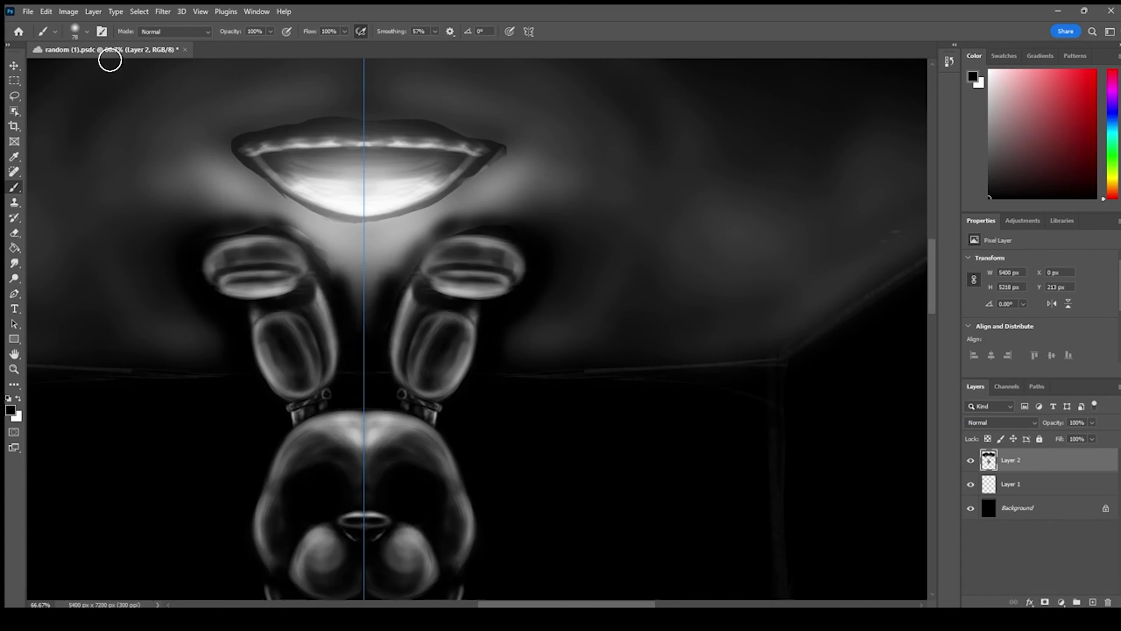
{"action": "mouse_move", "coordinate": [378, 335]}
{"action": "left_mouse_down"}
{"action": "mouse_move", "coordinate": [383, 280]}
{"action": "mouse_move", "coordinate": [500, 177]}
{"action": "mouse_move", "coordinate": [514, 153]}
{"action": "mouse_move", "coordinate": [530, 195]}
{"action": "left_mouse_up"}
{"action": "key", "text": "ctrl+s"}
Switch to the Eraser and turn off paint symmetry
{"action": "key", "text": "ctrl+minus"}
{"action": "key", "text": "ctrl+minus"}
{"action": "key", "text": "ctrl+minus"}
{"action": "key", "text": "ctrl+minus"}
{"action": "key", "text": "ctrl+minus"}
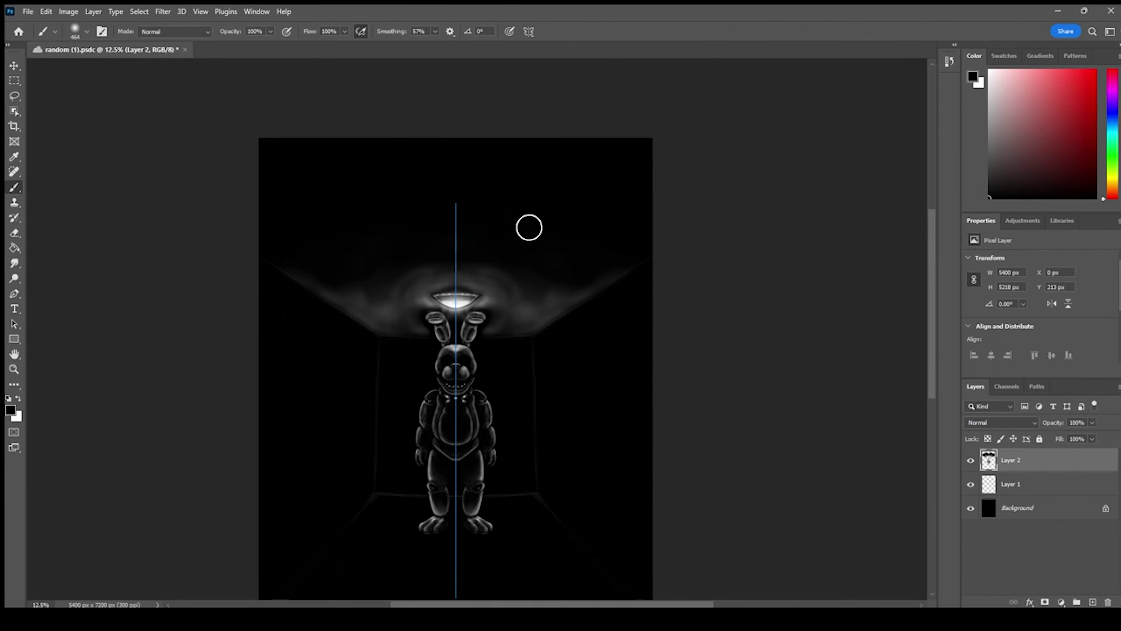
{"action": "key", "text": "e"}
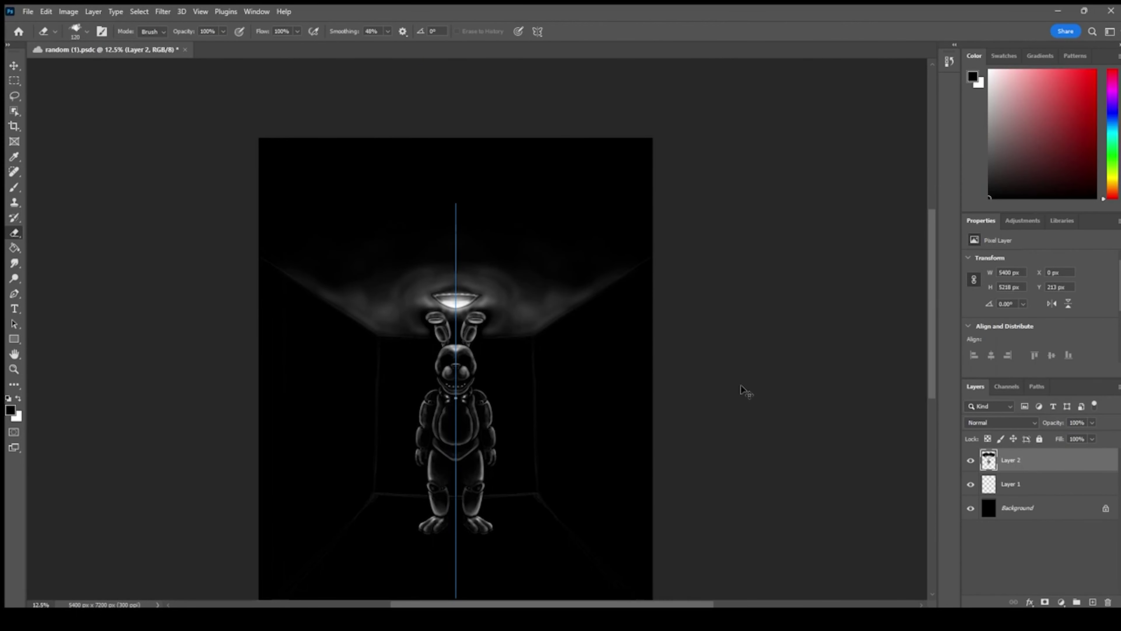
{"action": "key", "text": "ctrl+plus"}
{"action": "left_click_drag", "start_coordinate": [533, 300], "coordinate": [295, 188]}
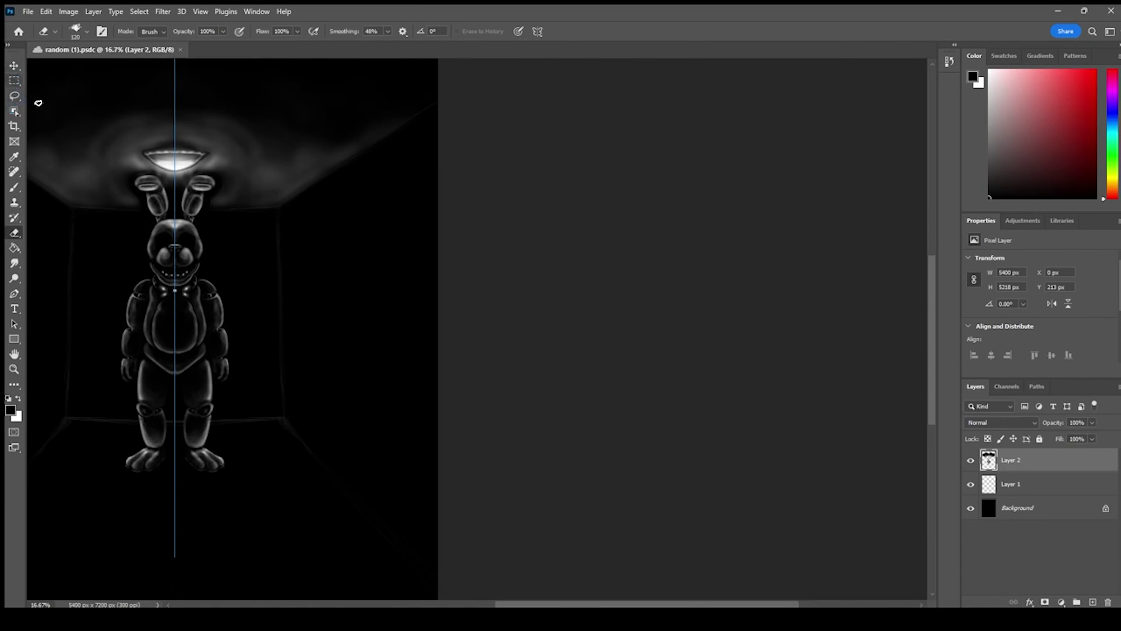
{"action": "left_click_drag", "start_coordinate": [275, 334], "coordinate": [398, 273]}
{"action": "left_click", "coordinate": [538, 31]}
{"action": "left_click", "coordinate": [549, 50]}
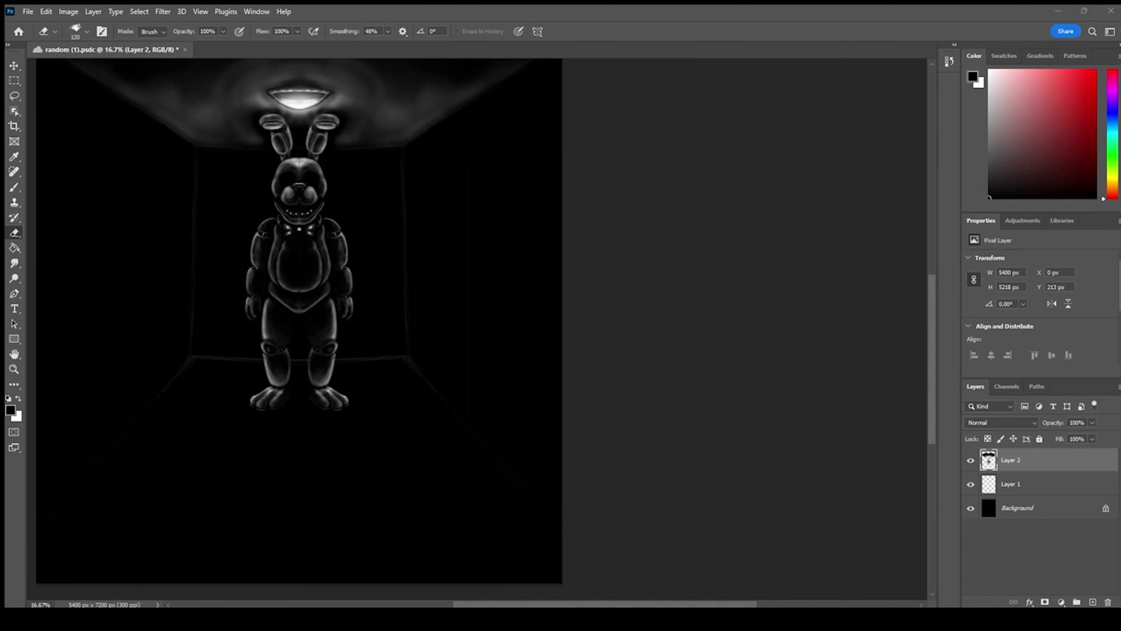
{"action": "scroll", "coordinate": [342, 280], "scroll_direction": "down", "scroll_amount": 1}
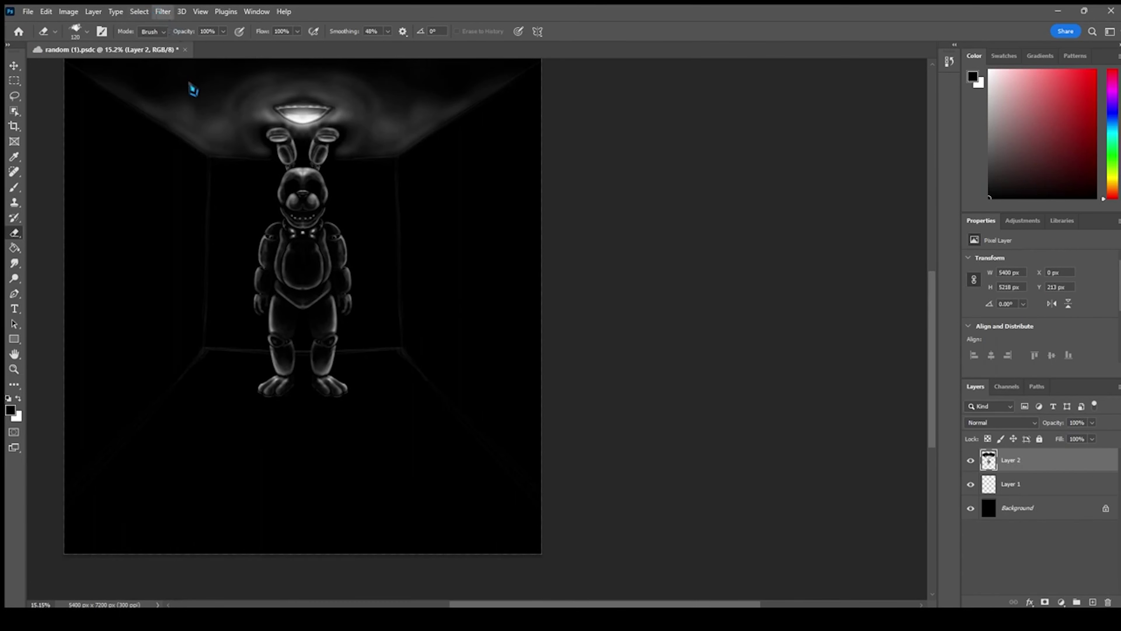
{"action": "key", "text": "m"}
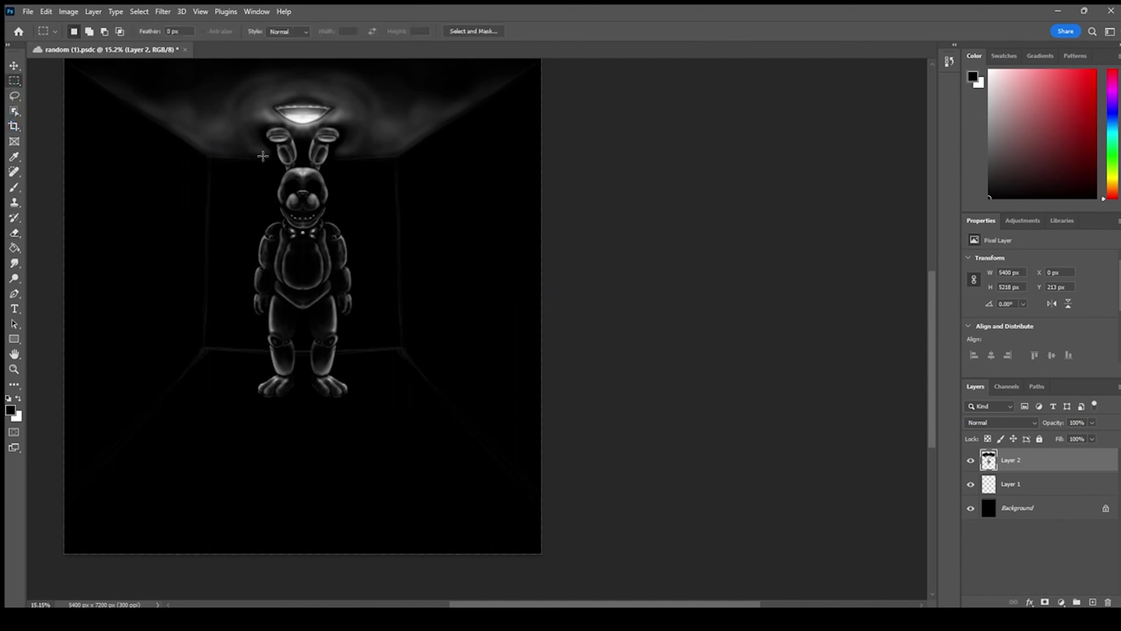
{"action": "left_click_drag", "start_coordinate": [396, 153], "coordinate": [542, 296]}
{"action": "key", "text": "ctrl+d"}
Lasso the right side wall from the ceiling edge to the floor edge and straighten the selection along its inner corner
{"action": "key", "text": "l"}
{"action": "scroll", "coordinate": [556, 75], "scroll_direction": "up", "scroll_amount": 1}
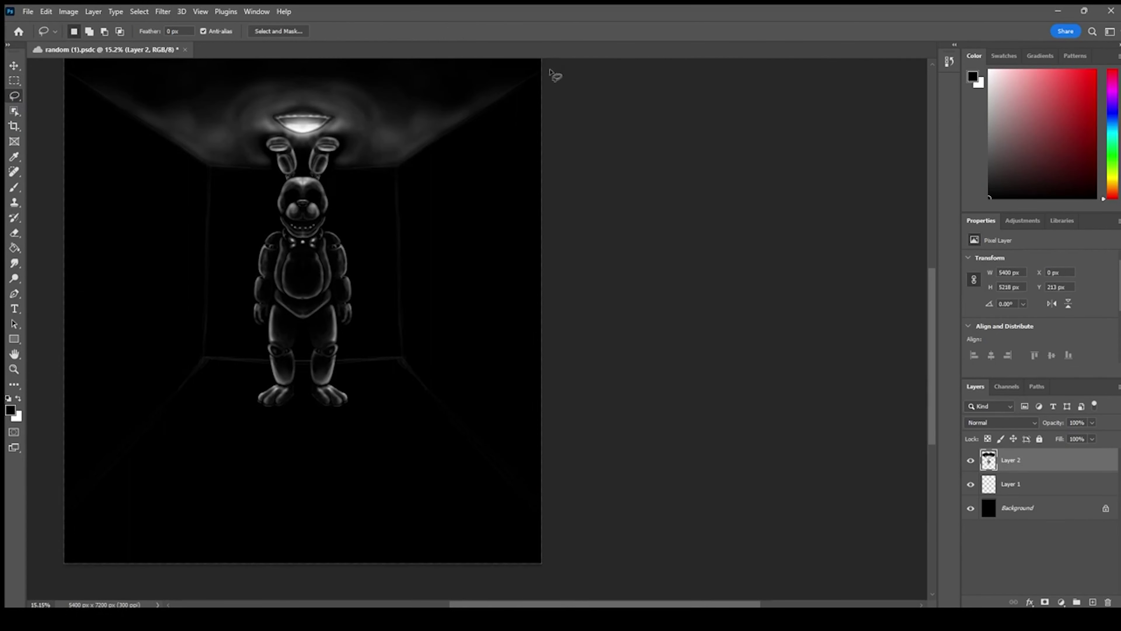
{"action": "mouse_move", "coordinate": [556, 75]}
{"action": "left_mouse_down"}
{"action": "mouse_move", "coordinate": [398, 166]}
{"action": "mouse_move", "coordinate": [395, 330]}
{"action": "mouse_move", "coordinate": [579, 539]}
{"action": "left_mouse_up"}
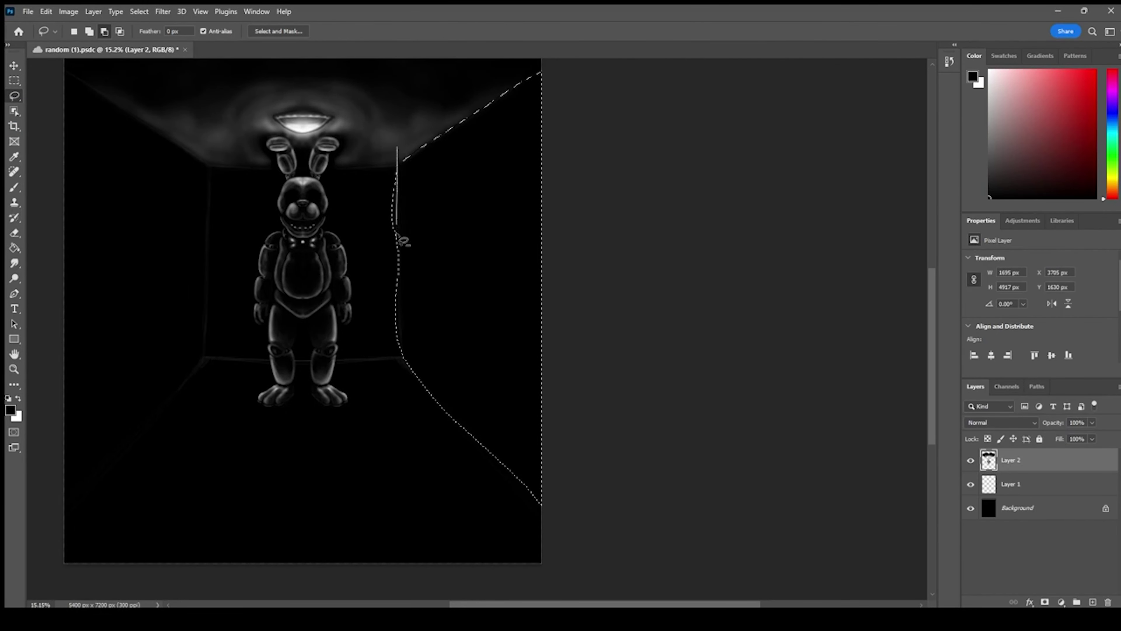
{"action": "mouse_move", "coordinate": [397, 150]}
{"action": "left_mouse_down"}
{"action": "mouse_move", "coordinate": [402, 326]}
{"action": "mouse_move", "coordinate": [405, 281]}
{"action": "left_mouse_up"}
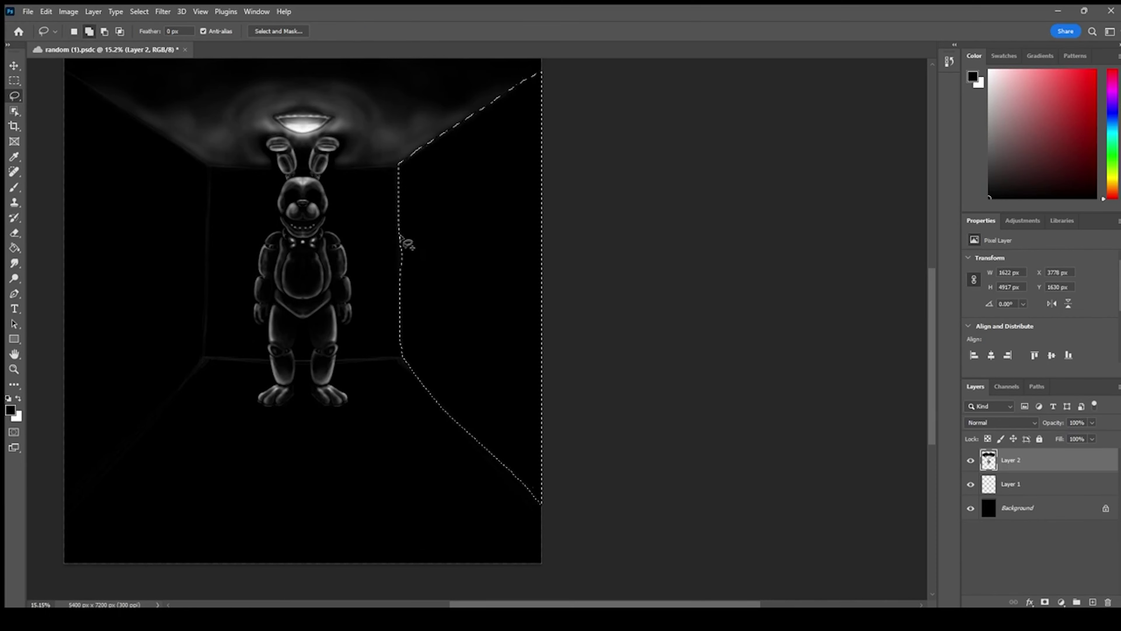
{"action": "mouse_move", "coordinate": [473, 431]}
{"action": "left_mouse_down"}
{"action": "mouse_move", "coordinate": [603, 583]}
{"action": "mouse_move", "coordinate": [470, 425]}
{"action": "mouse_move", "coordinate": [466, 355]}
{"action": "mouse_move", "coordinate": [550, 524]}
{"action": "mouse_move", "coordinate": [530, 492]}
{"action": "left_mouse_up"}
{"action": "key", "text": "ctrl+z"}
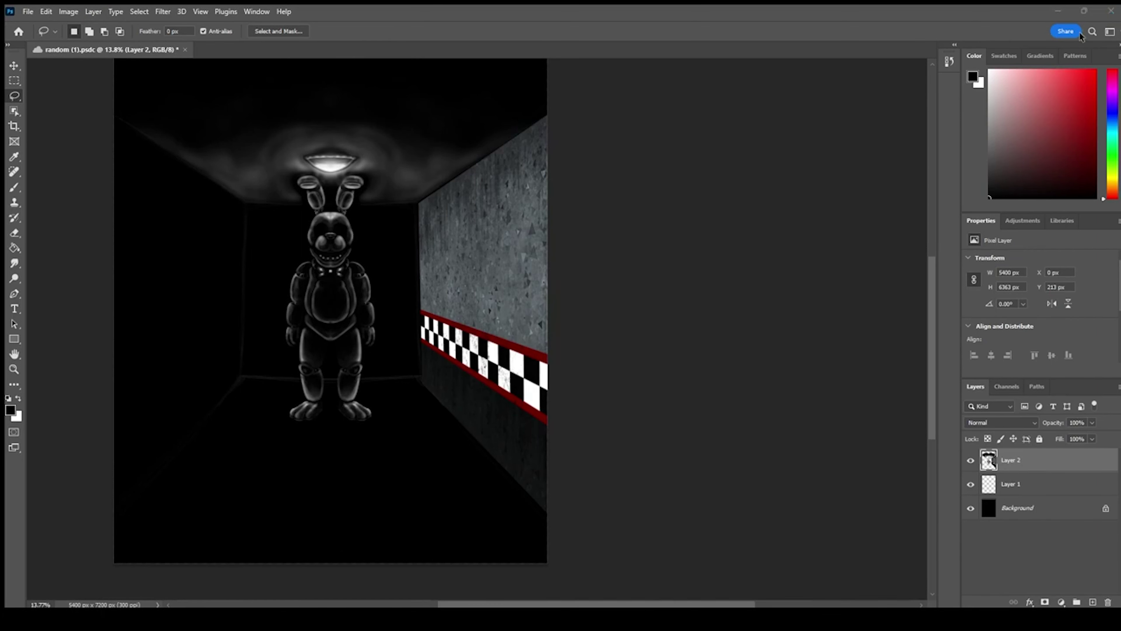
Add a new layer directly above the Background for the black-and-white checkered floor
{"action": "left_click", "coordinate": [1024, 508]}
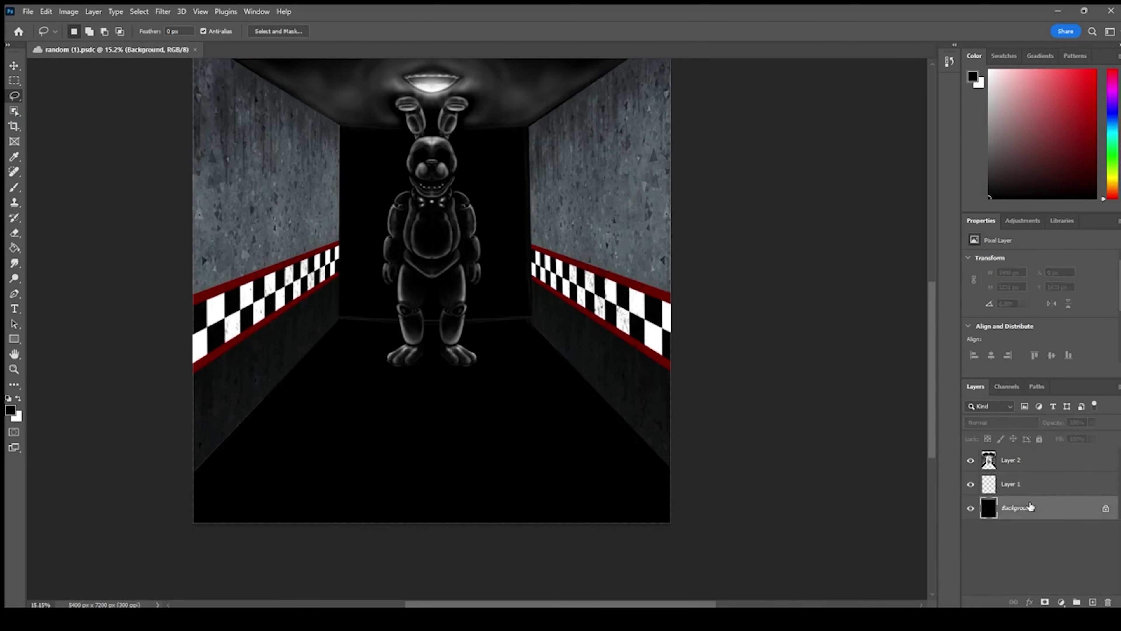
{"action": "left_click", "coordinate": [1093, 602]}
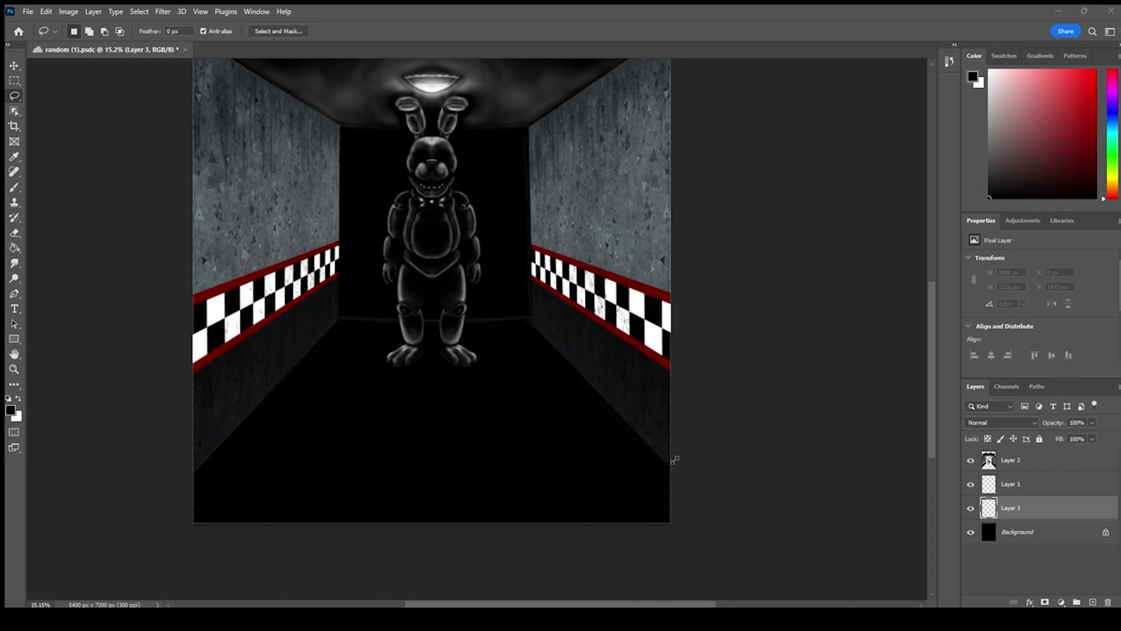
{"action": "key", "text": "ctrl+z"}
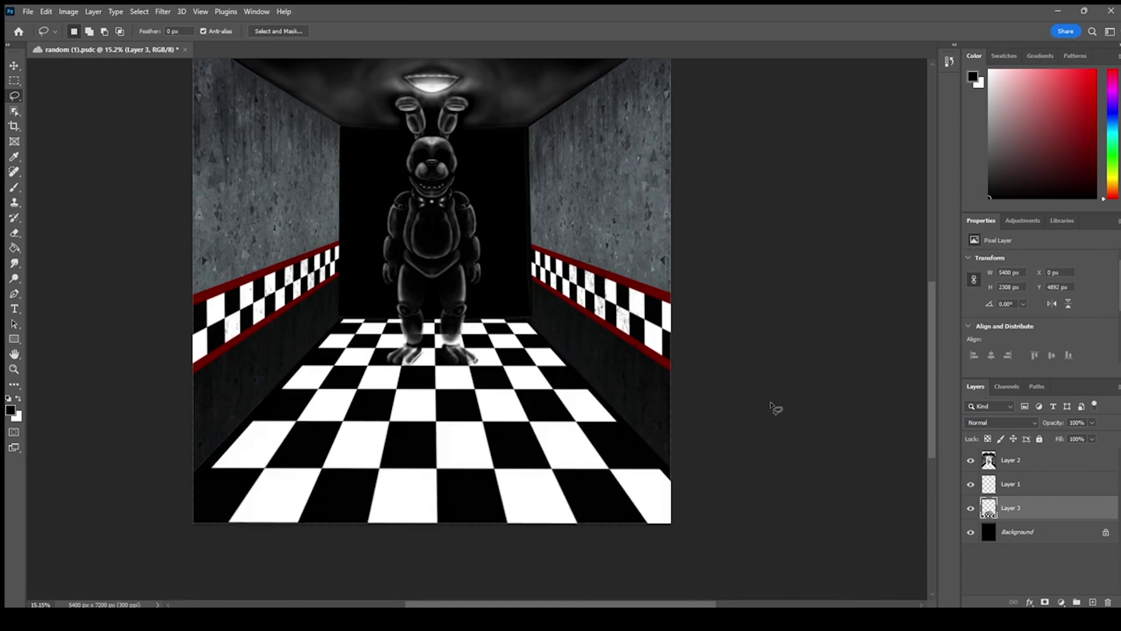
Add another new layer, paint soft black shadow around the figure's feet on it, and move it above Layer 1
{"action": "left_click", "coordinate": [1092, 602]}
{"action": "key", "text": "ctrl+plus"}
{"action": "key", "text": "ctrl+plus"}
{"action": "key", "text": "b"}
{"action": "mouse_move", "coordinate": [326, 333]}
{"action": "left_mouse_down"}
{"action": "mouse_move", "coordinate": [300, 225]}
{"action": "mouse_move", "coordinate": [338, 242]}
{"action": "mouse_move", "coordinate": [368, 300]}
{"action": "mouse_move", "coordinate": [329, 328]}
{"action": "mouse_move", "coordinate": [482, 290]}
{"action": "mouse_move", "coordinate": [486, 327]}
{"action": "mouse_move", "coordinate": [396, 266]}
{"action": "mouse_move", "coordinate": [556, 287]}
{"action": "left_mouse_up"}
{"action": "key", "text": "ctrl+minus"}
{"action": "left_click_drag", "start_coordinate": [1011, 507], "coordinate": [1019, 475]}
Shade the checkered floor along both side walls with soft black strokes on Layer 4
{"action": "left_click_drag", "start_coordinate": [680, 172], "coordinate": [690, 270]}
{"action": "left_click_drag", "start_coordinate": [560, 368], "coordinate": [711, 558]}
{"action": "scroll", "coordinate": [656, 393], "scroll_direction": "down", "scroll_amount": 2}
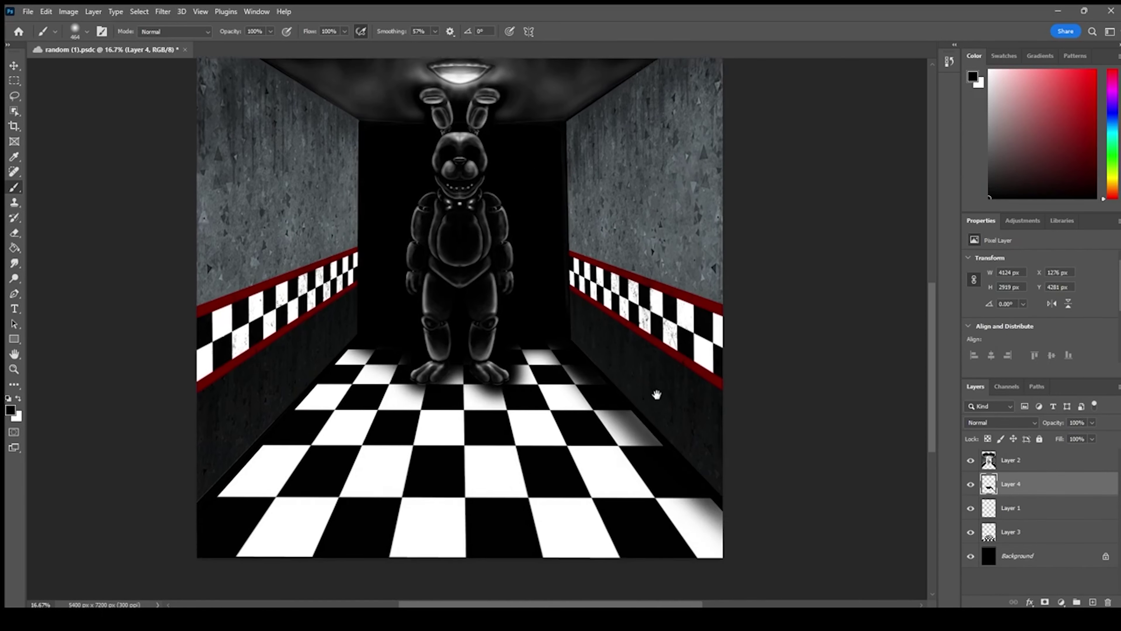
{"action": "mouse_move", "coordinate": [221, 481]}
{"action": "left_mouse_down"}
{"action": "mouse_move", "coordinate": [375, 280]}
{"action": "mouse_move", "coordinate": [208, 493]}
{"action": "left_mouse_up"}
Enlarge the soft black brush and darken the floor's far rows and outer edges, fading toward the front
{"action": "left_click", "coordinate": [86, 31]}
{"action": "left_click_drag", "start_coordinate": [100, 66], "coordinate": [128, 66]}
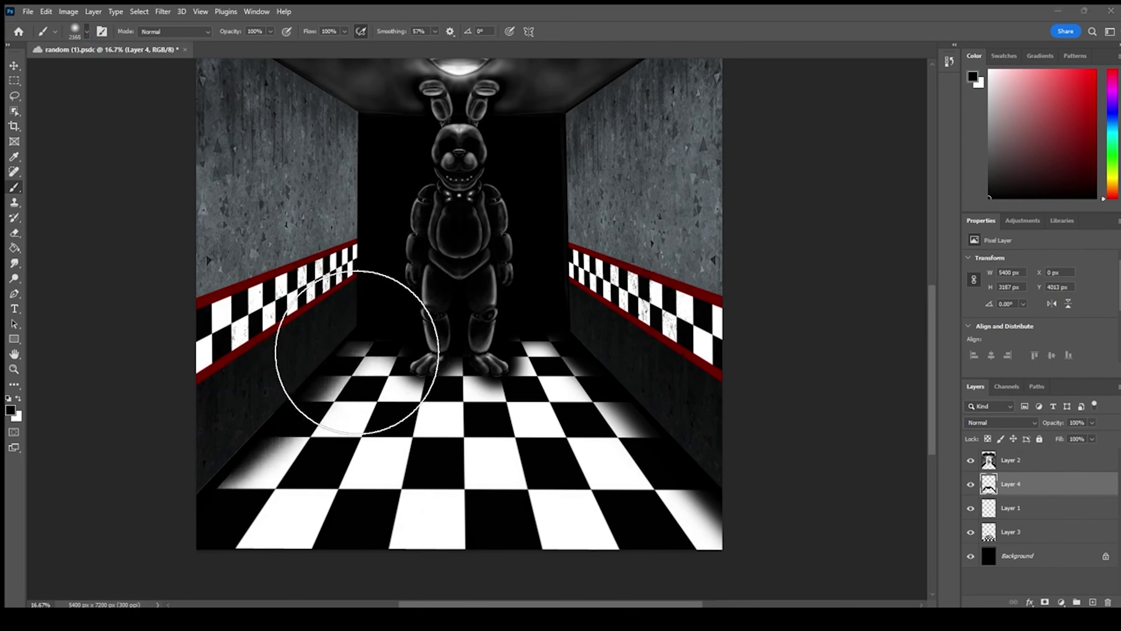
{"action": "left_click_drag", "start_coordinate": [358, 353], "coordinate": [459, 310]}
{"action": "left_click", "coordinate": [86, 31]}
{"action": "left_click", "coordinate": [97, 65]}
{"action": "mouse_move", "coordinate": [624, 430]}
{"action": "left_mouse_down"}
{"action": "mouse_move", "coordinate": [641, 363]}
{"action": "mouse_move", "coordinate": [494, 309]}
{"action": "mouse_move", "coordinate": [710, 543]}
{"action": "left_mouse_up"}
{"action": "mouse_move", "coordinate": [371, 349]}
{"action": "left_mouse_down"}
{"action": "mouse_move", "coordinate": [206, 541]}
{"action": "mouse_move", "coordinate": [396, 283]}
{"action": "left_mouse_up"}
{"action": "left_click", "coordinate": [86, 31]}
{"action": "double_click", "coordinate": [1024, 534]}
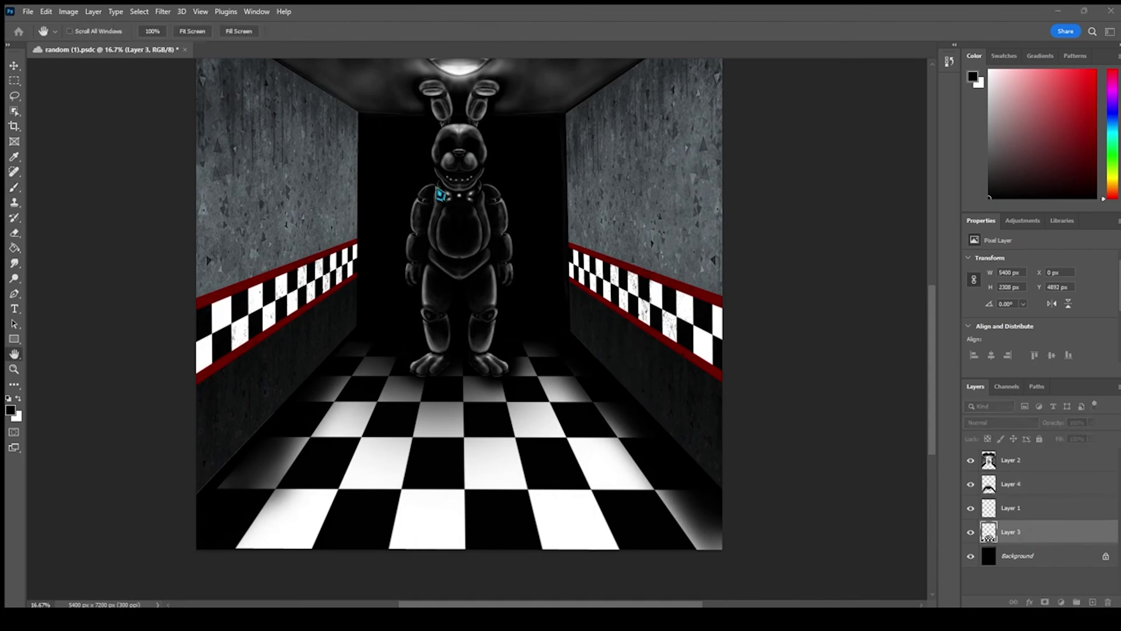
{"action": "left_click", "coordinate": [347, 165]}
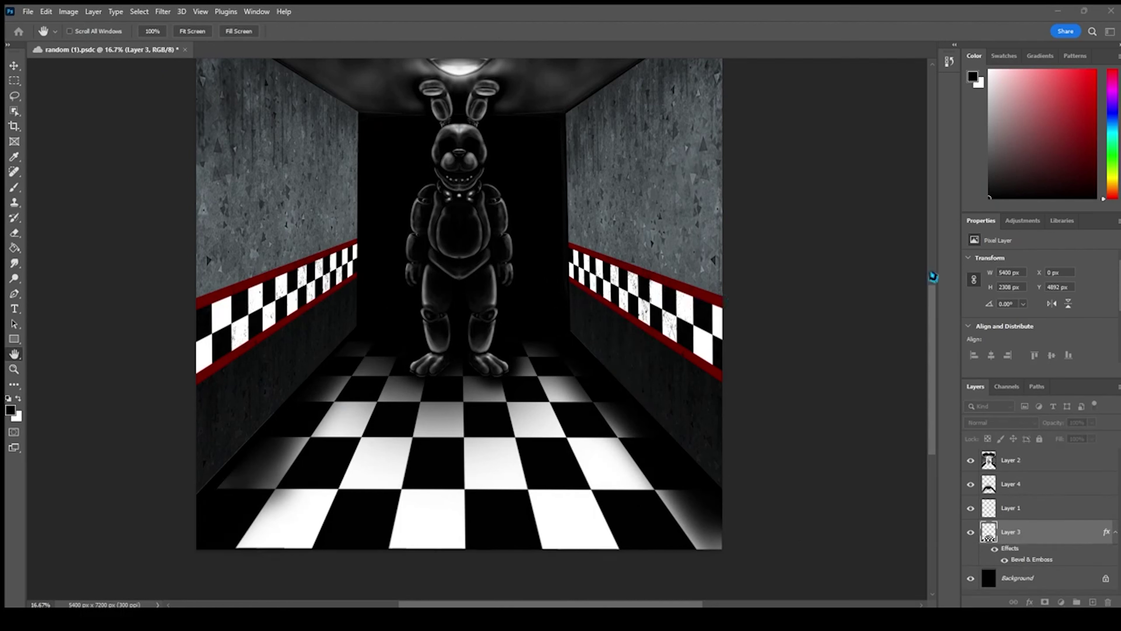
{"action": "key", "text": "Escape"}
Duplicate the floor layer, undo the copy's 3D conversion, and toggle the copy's visibility to compare
{"action": "key", "text": "ctrl+j"}
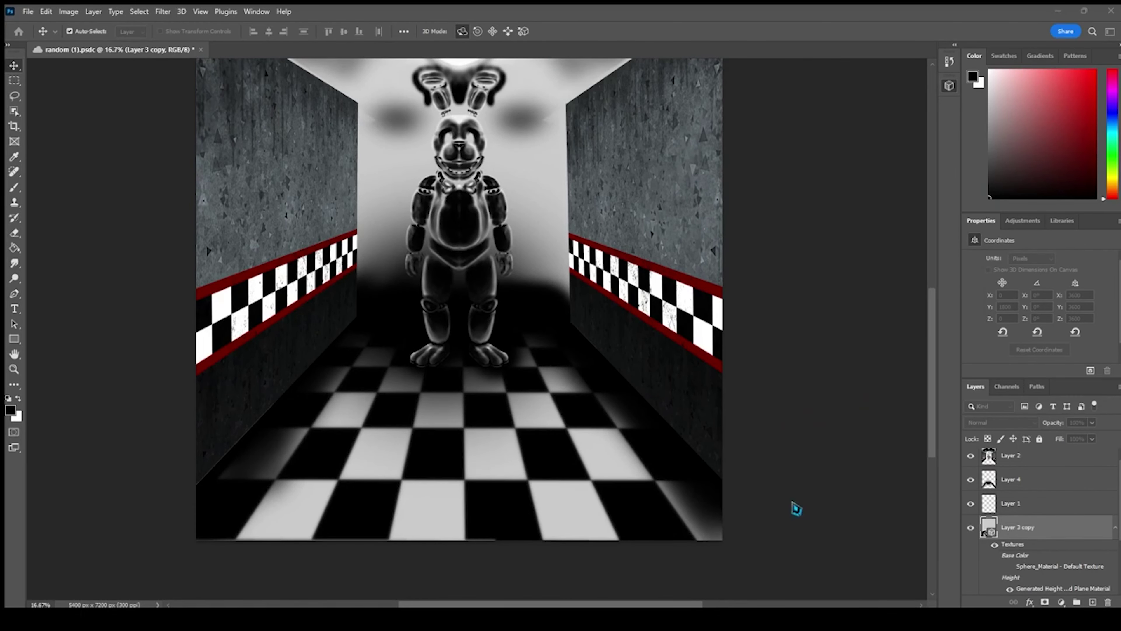
{"action": "key", "text": "ctrl+z"}
{"action": "left_click_drag", "start_coordinate": [446, 259], "coordinate": [495, 106]}
{"action": "key", "text": "ctrl+plus"}
{"action": "key", "text": "ctrl+plus"}
{"action": "left_click", "coordinate": [970, 532]}
{"action": "left_click", "coordinate": [970, 532]}
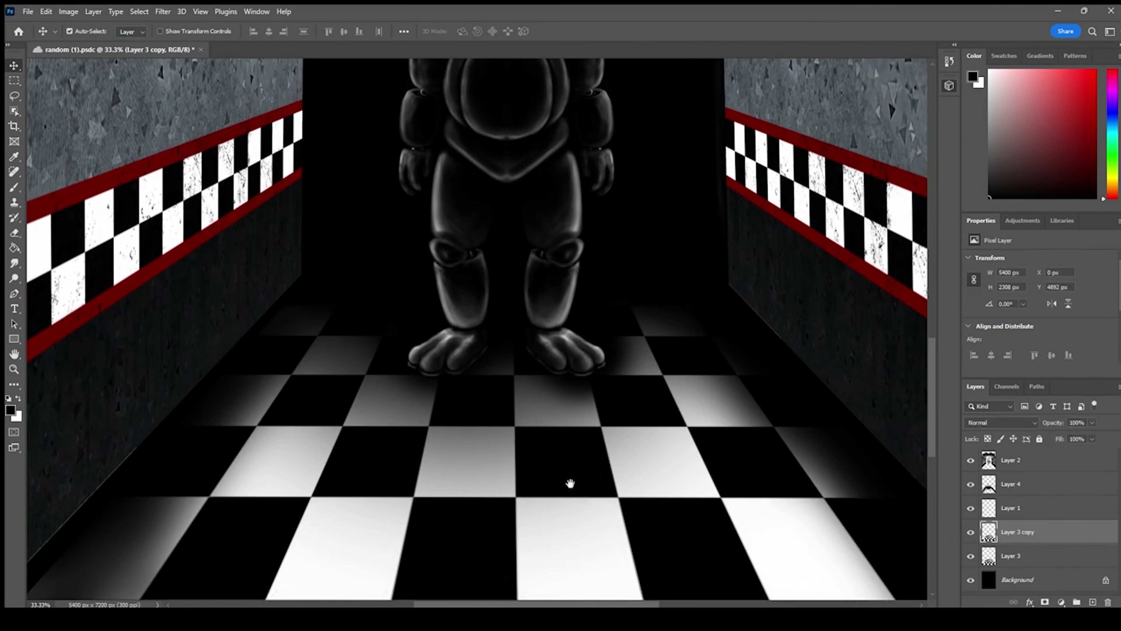
Filter the duplicated floor layer into a gray relief that shows only the tile edges
{"action": "scroll", "coordinate": [567, 491], "scroll_direction": "down", "scroll_amount": 2}
{"action": "left_click", "coordinate": [326, 272]}
{"action": "left_click_drag", "start_coordinate": [543, 307], "coordinate": [507, 308]}
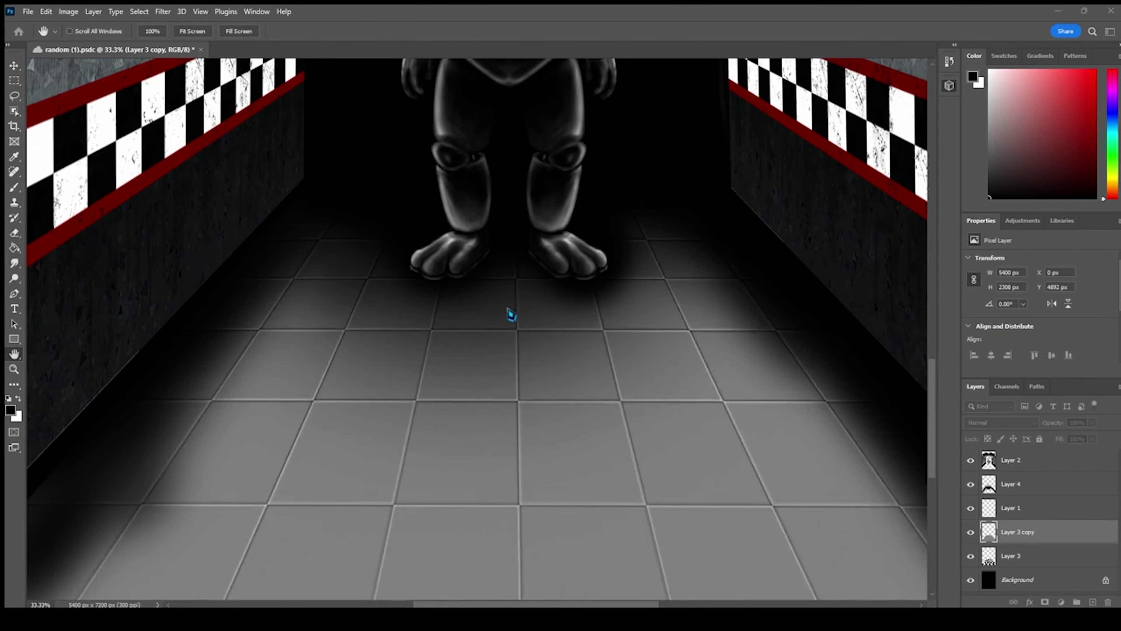
{"action": "left_click", "coordinate": [633, 144]}
Clip Layer 3 copy to Layer 3 and set its blend mode to Linear Burn
{"action": "left_click", "coordinate": [1016, 544], "text": "alt"}
{"action": "left_click", "coordinate": [999, 422]}
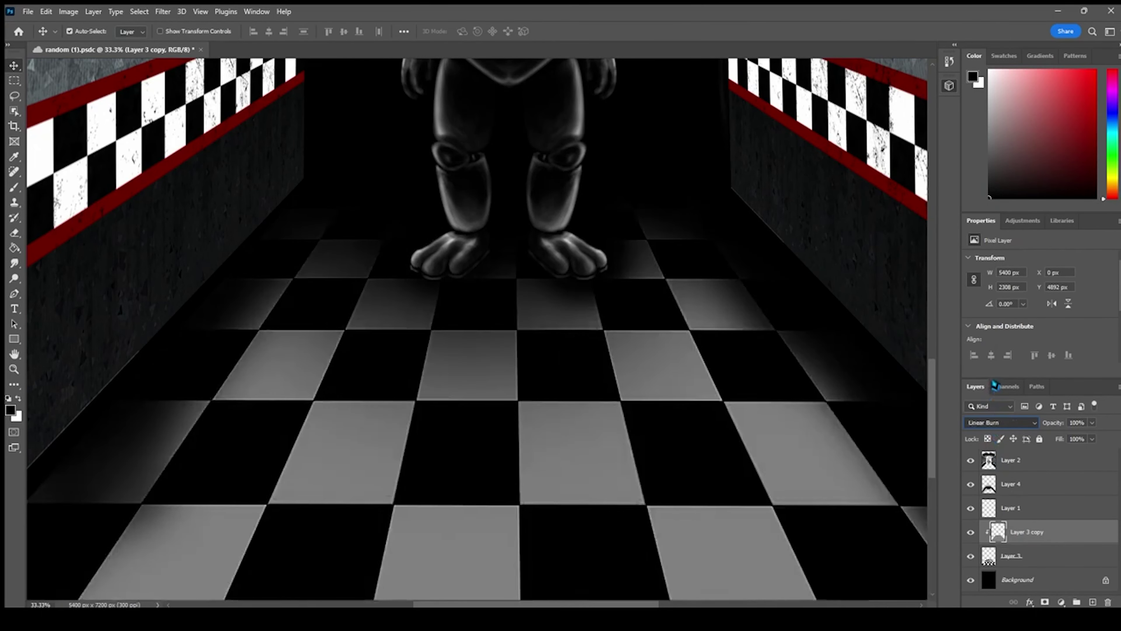
{"action": "key", "text": "ctrl+minus"}
{"action": "key", "text": "ctrl+minus"}
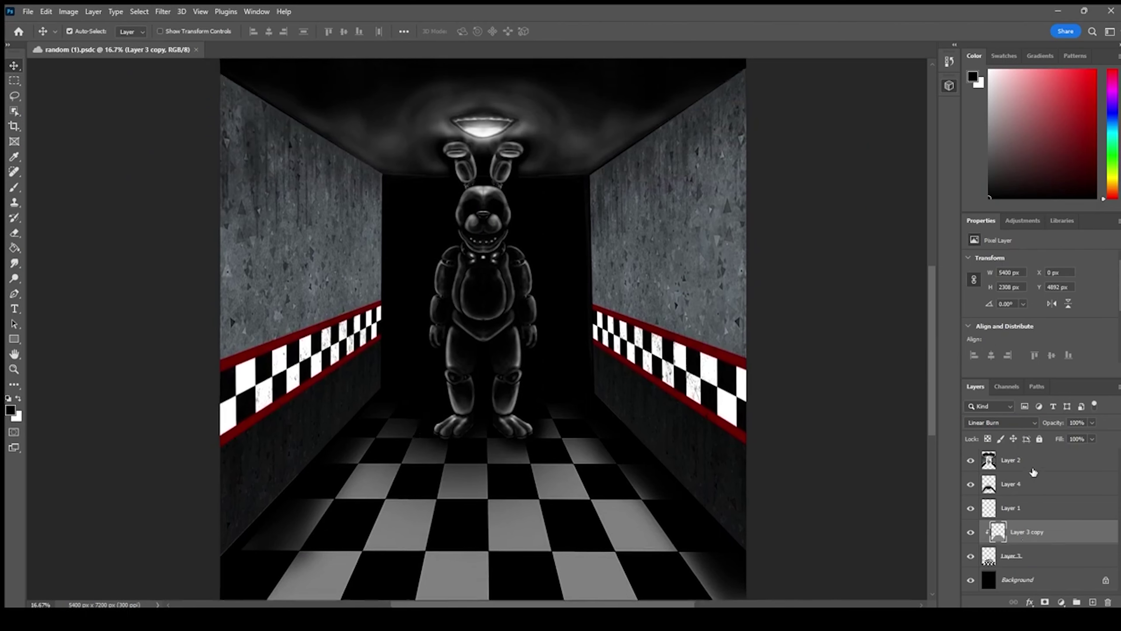
Duplicate Layer 2 and filter the copy into a gray relief of the figure, ceiling and walls
{"action": "left_click", "coordinate": [1033, 469]}
{"action": "key", "text": "ctrl+j"}
{"action": "left_click_drag", "start_coordinate": [458, 274], "coordinate": [461, 301]}
{"action": "left_click", "coordinate": [163, 12]}
{"action": "left_click", "coordinate": [340, 278]}
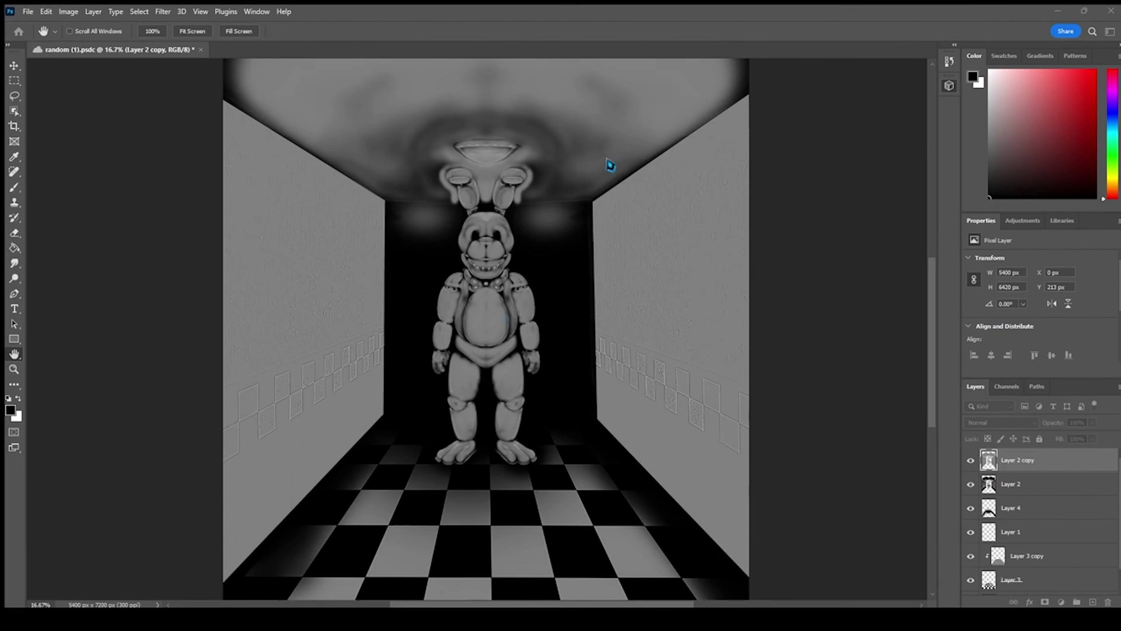
{"action": "left_click", "coordinate": [607, 163]}
Try several blend modes on Layer 2 copy, leave it on Multiply, and save the document
{"action": "left_click", "coordinate": [1001, 422]}
{"action": "key", "text": "shift+alt+b"}
{"action": "key", "text": "shift+alt+k"}
{"action": "key", "text": "shift+alt+b"}
{"action": "key", "text": "shift+alt+n"}
{"action": "key", "text": "shift+alt+m"}
{"action": "key", "text": "shift+alt+b"}
{"action": "key", "text": "shift+alt+m"}
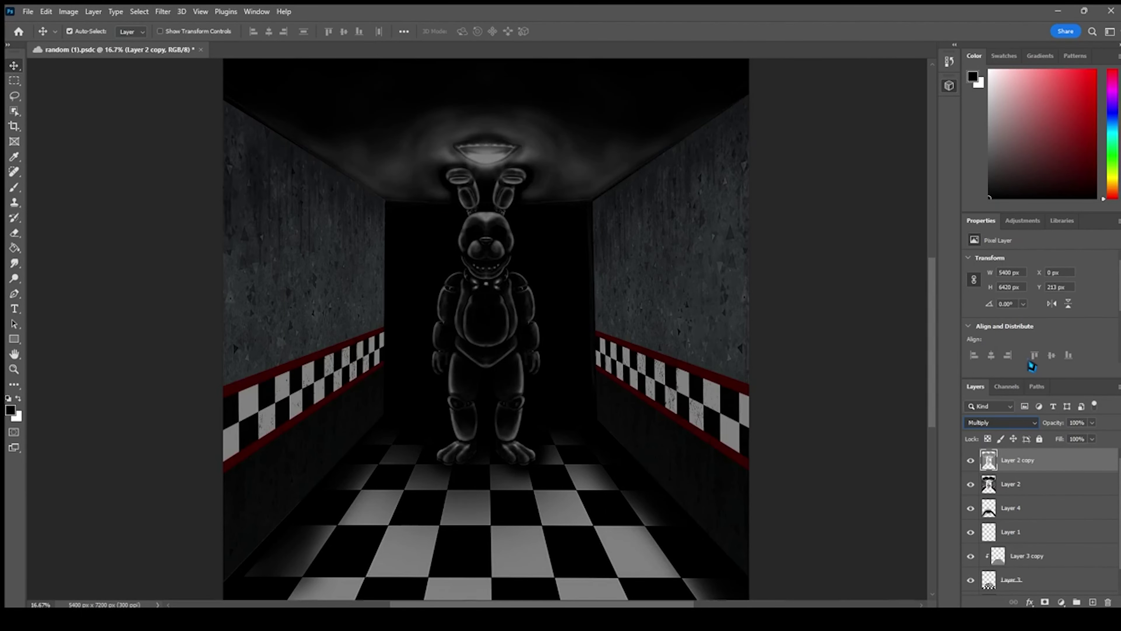
{"action": "key", "text": "e"}
{"action": "key", "text": "ctrl+s"}
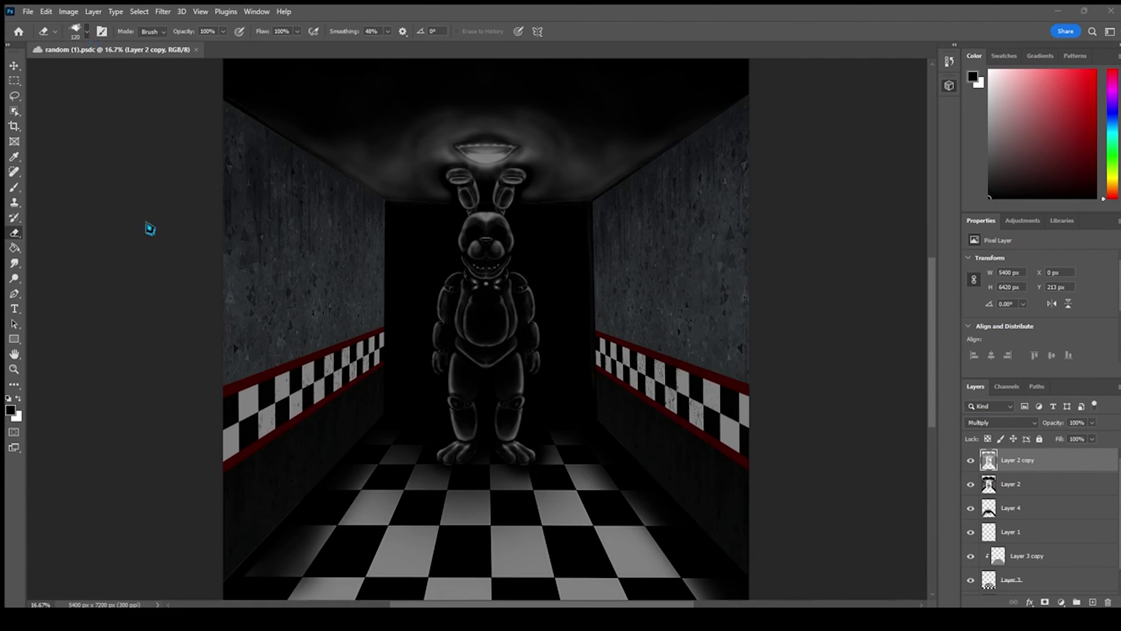
Enlarge the soft eraser to about 1100 px and erase Layer 2 copy over the ceiling lamp to brighten it
{"action": "key", "text": "bracketright"}
{"action": "key", "text": "bracketright"}
{"action": "key", "text": "bracketright"}
{"action": "key", "text": "bracketright"}
{"action": "key", "text": "bracketright"}
{"action": "key", "text": "bracketright"}
{"action": "key", "text": "bracketright"}
{"action": "key", "text": "bracketright"}
{"action": "key", "text": "bracketright"}
{"action": "key", "text": "bracketright"}
{"action": "key", "text": "bracketright"}
{"action": "key", "text": "bracketright"}
{"action": "key", "text": "bracketright"}
{"action": "key", "text": "bracketright"}
{"action": "left_click_drag", "start_coordinate": [490, 159], "coordinate": [505, 157]}
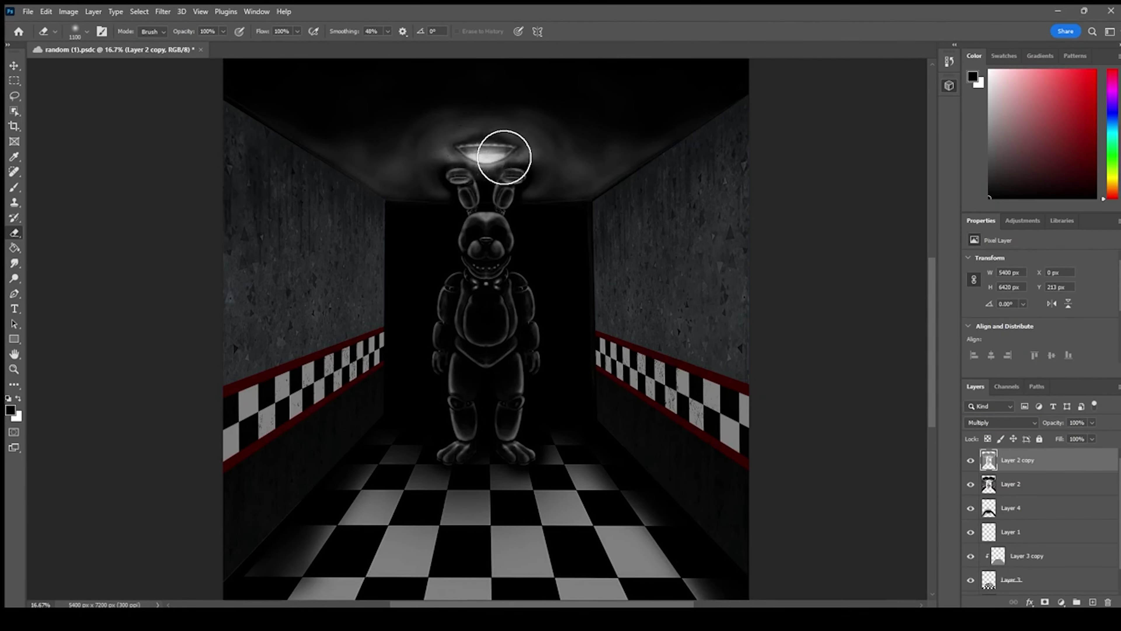
Reduce the soft eraser to about 264 px and erase Layer 2 copy over the top of the figure's head
{"action": "left_click", "coordinate": [486, 217]}
{"action": "key", "text": "bracketleft"}
{"action": "key", "text": "bracketleft"}
{"action": "key", "text": "bracketleft"}
{"action": "key", "text": "bracketleft"}
{"action": "key", "text": "bracketleft"}
{"action": "key", "text": "bracketleft"}
{"action": "key", "text": "bracketleft"}
{"action": "key", "text": "ctrl+plus"}
{"action": "key", "text": "ctrl+plus"}
{"action": "left_click_drag", "start_coordinate": [545, 118], "coordinate": [508, 287]}
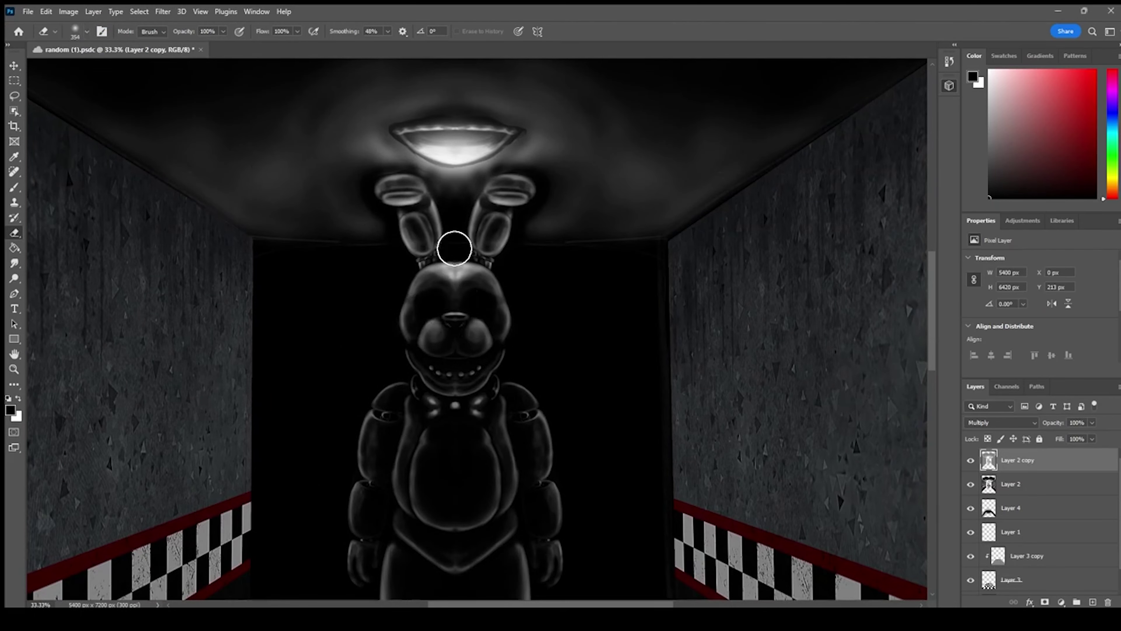
Add a new empty layer and place it above Layer 2 copy
{"action": "key", "text": "ctrl+minus"}
{"action": "scroll", "coordinate": [457, 375], "scroll_direction": "down", "scroll_amount": 4}
{"action": "left_click", "coordinate": [1015, 484]}
{"action": "key", "text": "ctrl+shift+alt+n"}
{"action": "left_click_drag", "start_coordinate": [1029, 484], "coordinate": [1039, 452]}
{"action": "scroll", "coordinate": [281, 248], "scroll_direction": "up", "scroll_amount": 4}
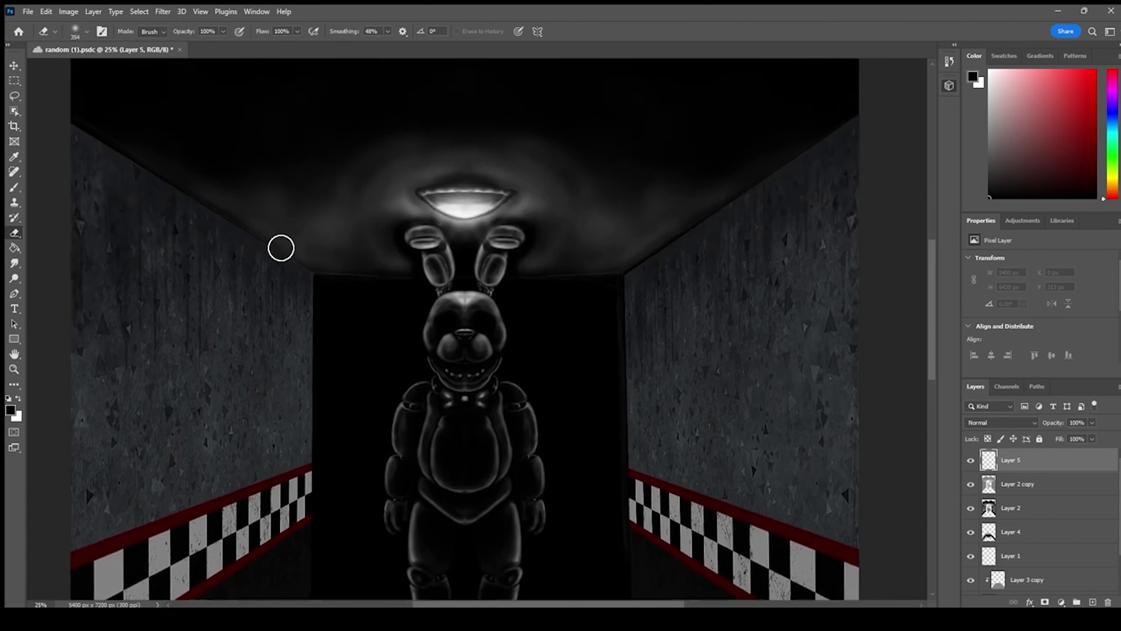
Turn on vertical paint symmetry and darken the far ends of both walls with soft black strokes on Layer 5
{"action": "key", "text": "b"}
{"action": "left_click", "coordinate": [528, 31]}
{"action": "left_click", "coordinate": [564, 73]}
{"action": "left_click_drag", "start_coordinate": [304, 315], "coordinate": [309, 449]}
{"action": "left_click_drag", "start_coordinate": [312, 448], "coordinate": [319, 322]}
{"action": "mouse_move", "coordinate": [318, 371]}
{"action": "left_mouse_down"}
{"action": "mouse_move", "coordinate": [286, 506]}
{"action": "mouse_move", "coordinate": [325, 270]}
{"action": "mouse_move", "coordinate": [322, 175]}
{"action": "mouse_move", "coordinate": [343, 141]}
{"action": "mouse_move", "coordinate": [399, 123]}
{"action": "mouse_move", "coordinate": [253, 547]}
{"action": "mouse_move", "coordinate": [361, 118]}
{"action": "mouse_move", "coordinate": [663, 145]}
{"action": "left_mouse_up"}
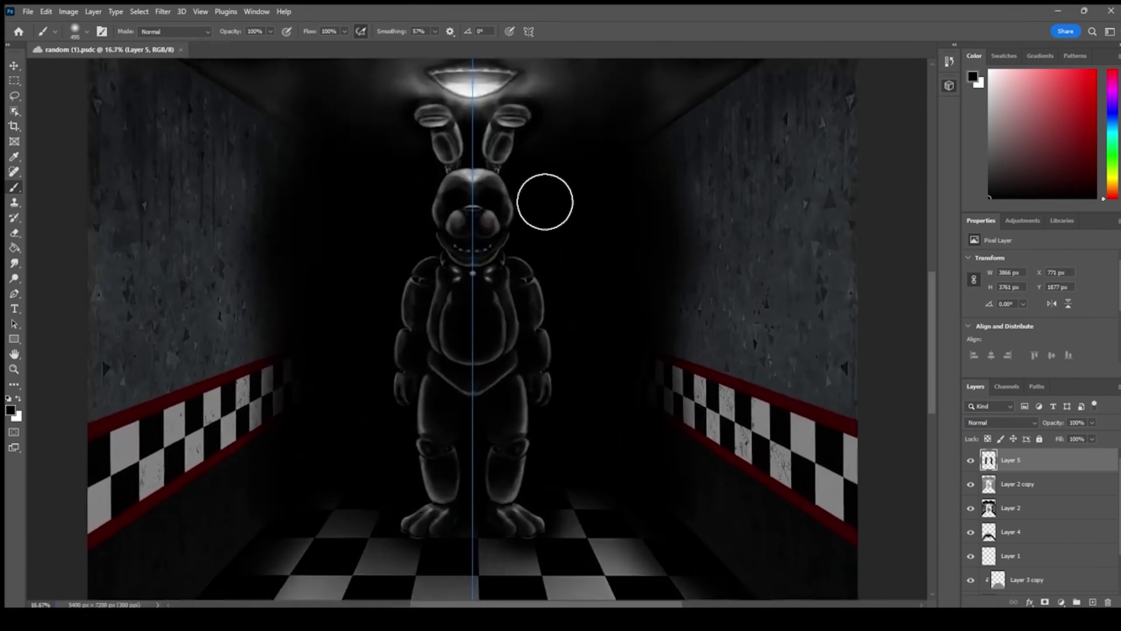
Paint soft black shadow around and over the figure's body and legs on Layer 5, and save the document
{"action": "left_click_drag", "start_coordinate": [543, 203], "coordinate": [558, 59]}
{"action": "mouse_move", "coordinate": [541, 385]}
{"action": "left_mouse_down"}
{"action": "mouse_move", "coordinate": [528, 405]}
{"action": "mouse_move", "coordinate": [452, 391]}
{"action": "mouse_move", "coordinate": [547, 395]}
{"action": "left_mouse_up"}
{"action": "left_click_drag", "start_coordinate": [429, 292], "coordinate": [458, 345]}
{"action": "left_click_drag", "start_coordinate": [434, 180], "coordinate": [419, 395]}
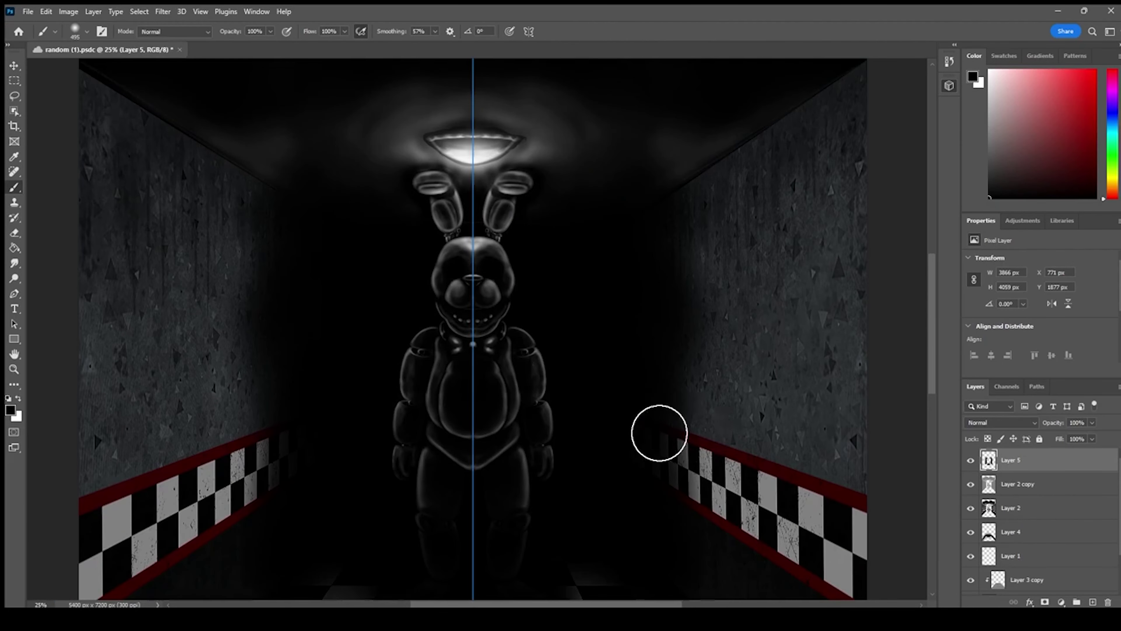
{"action": "key", "text": "ctrl+s"}
{"action": "key", "text": "ctrl+plus"}
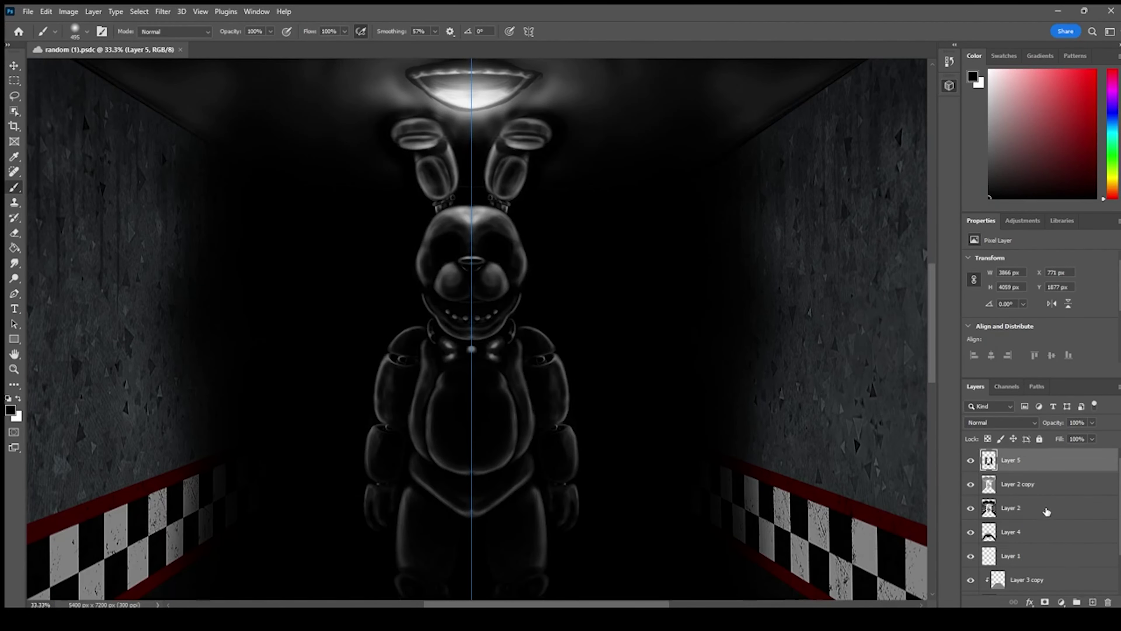
{"action": "left_click", "coordinate": [1047, 511]}
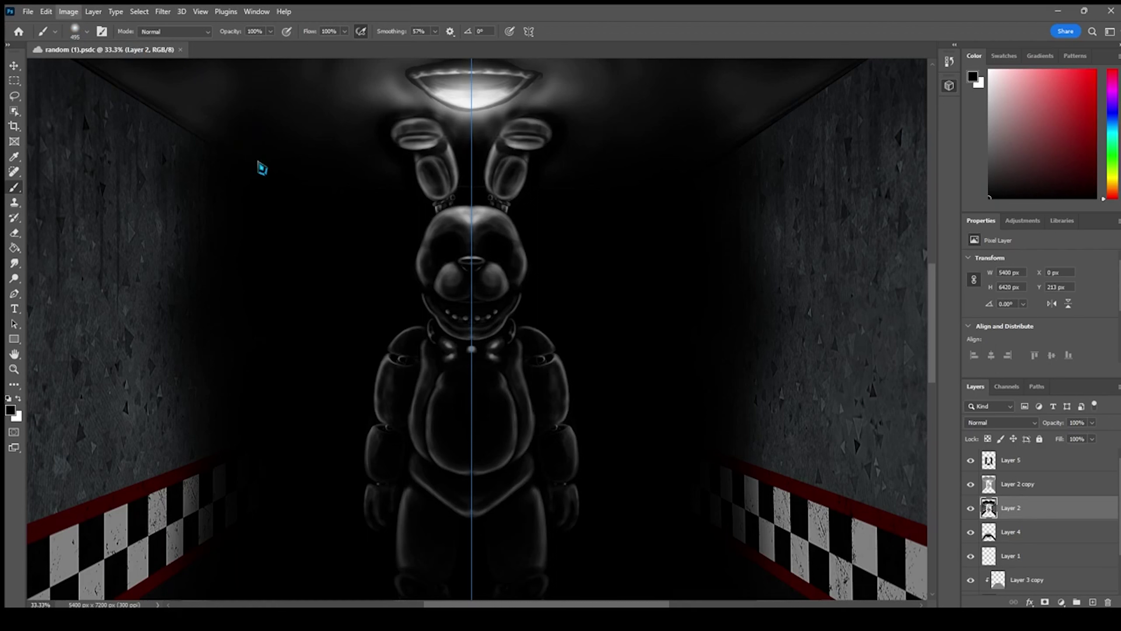
{"action": "key", "text": "i"}
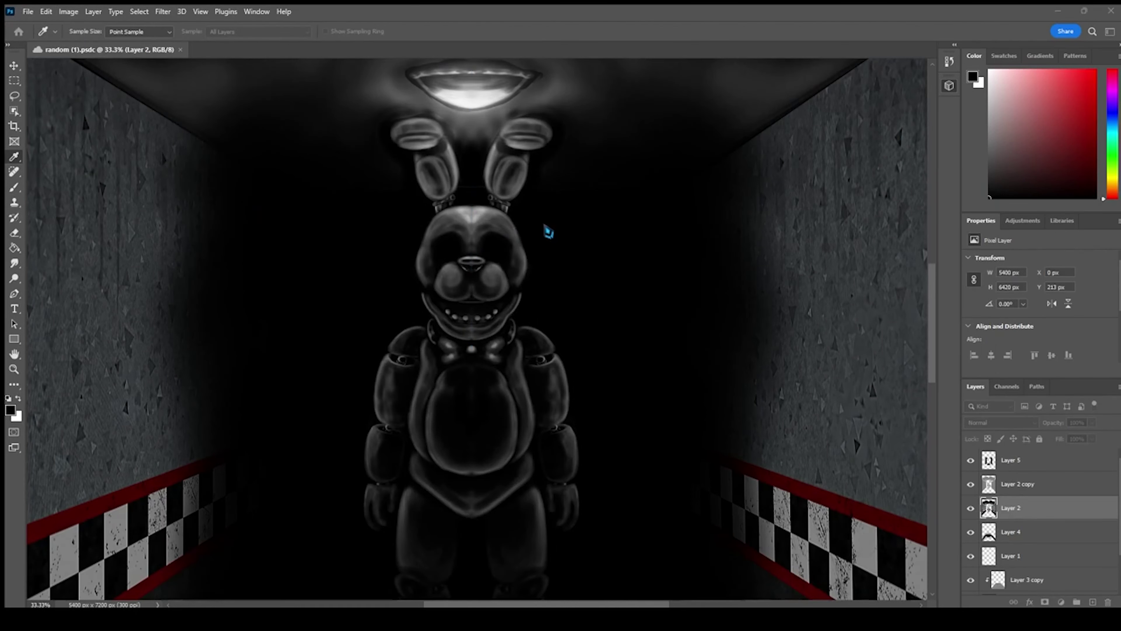
{"action": "key", "text": "b"}
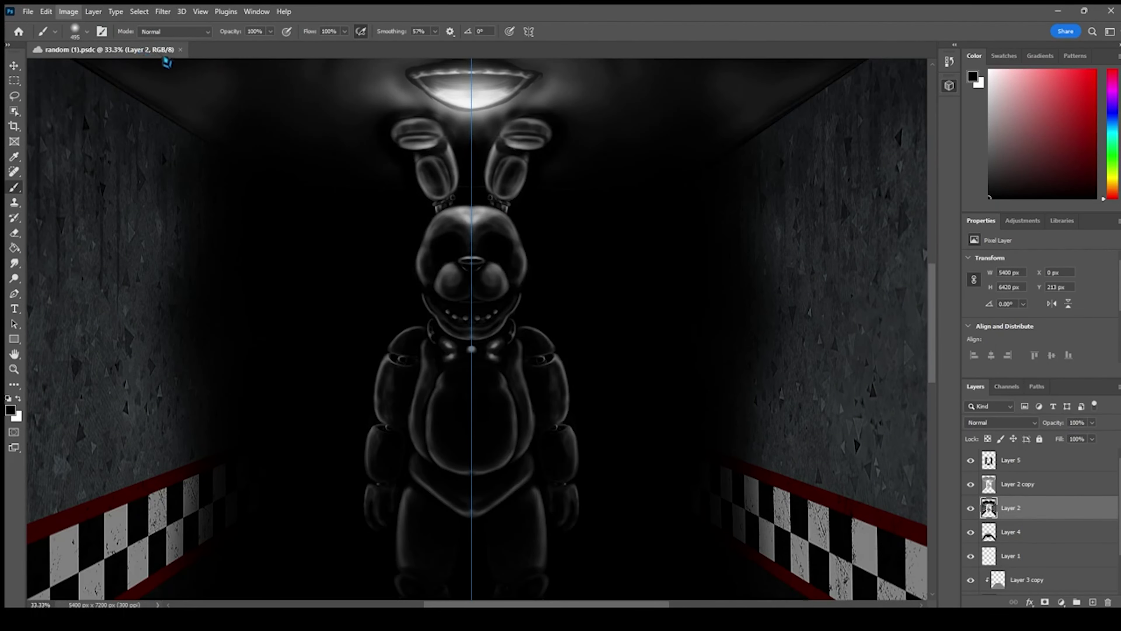
{"action": "key", "text": "i"}
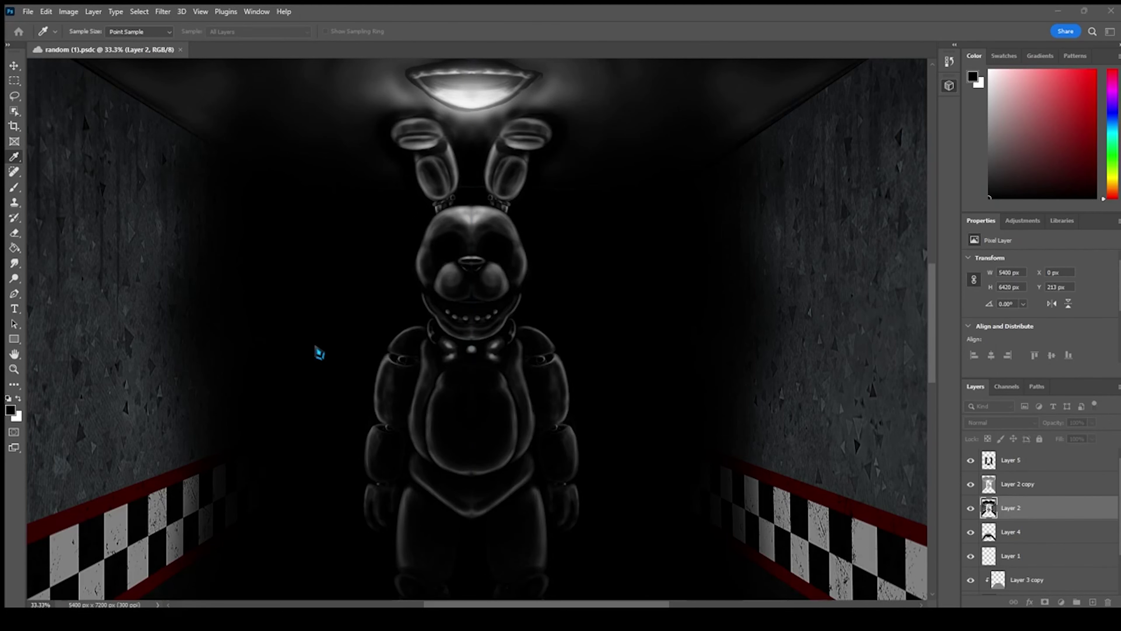
{"action": "key", "text": "b"}
{"action": "key", "text": "i"}
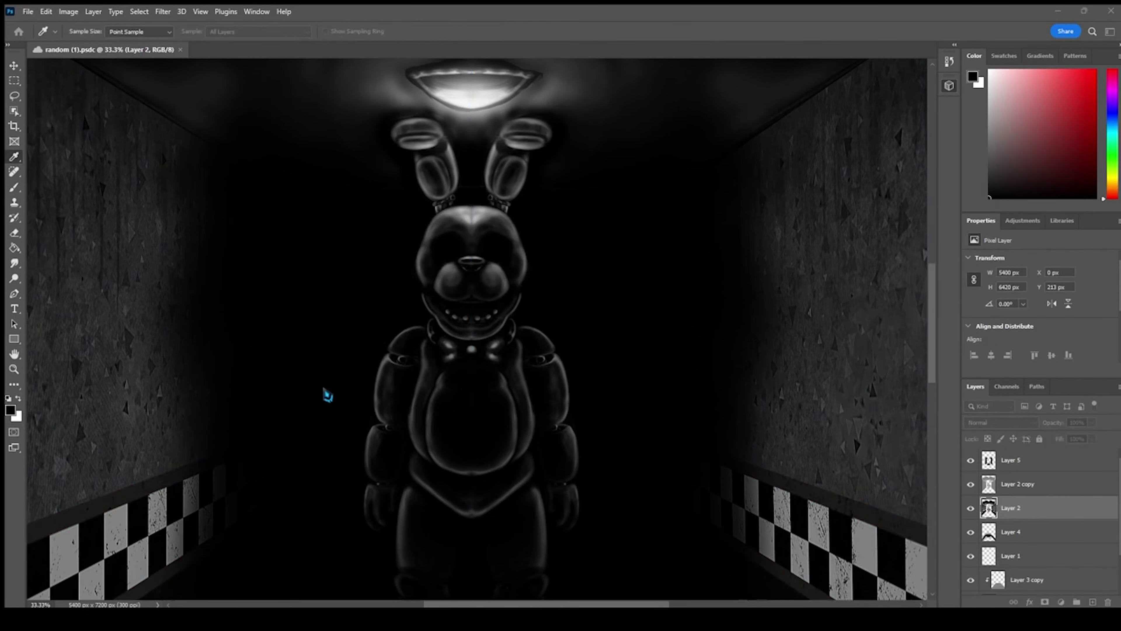
{"action": "key", "text": "Escape"}
Add a new layer above Layer 5 and paint a large soft black vignette around the edges of the scene
{"action": "key", "text": "ctrl+minus"}
{"action": "key", "text": "ctrl+minus"}
{"action": "key", "text": "ctrl+minus"}
{"action": "left_click", "coordinate": [1016, 460]}
{"action": "left_click", "coordinate": [1093, 602]}
{"action": "left_click_drag", "start_coordinate": [274, 547], "coordinate": [304, 256]}
{"action": "key", "text": "ctrl+minus"}
{"action": "mouse_move", "coordinate": [335, 455]}
{"action": "left_mouse_down"}
{"action": "mouse_move", "coordinate": [486, 536]}
{"action": "mouse_move", "coordinate": [658, 373]}
{"action": "left_mouse_up"}
Try Lighter Color on the vignette layer, then set its blend mode to Overlay
{"action": "left_click", "coordinate": [1001, 422]}
{"action": "left_click", "coordinate": [994, 454]}
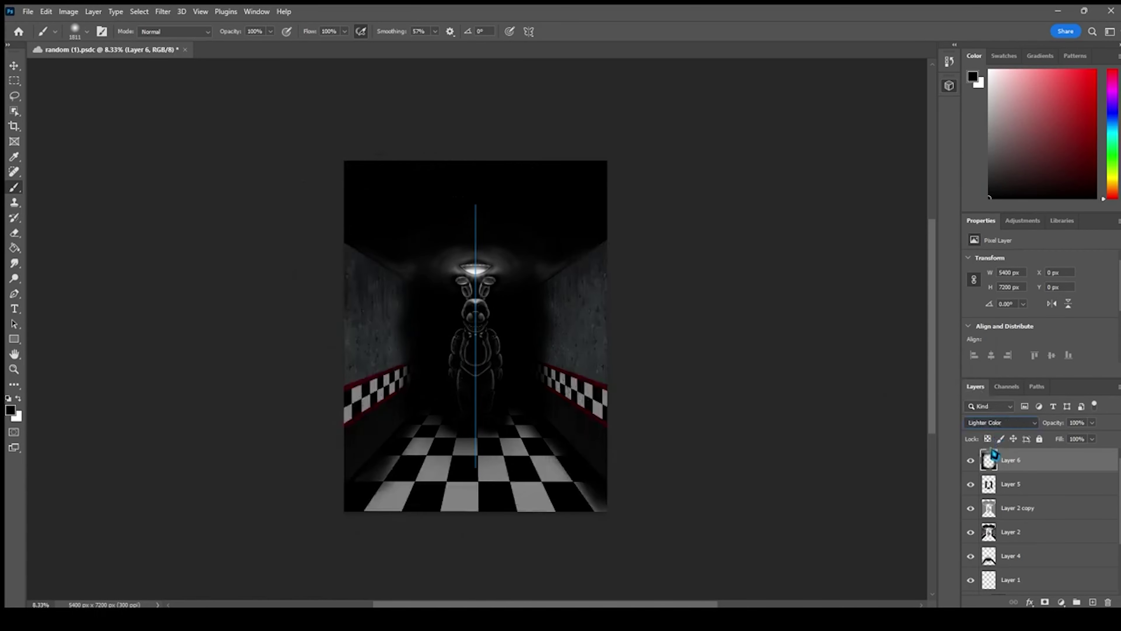
{"action": "key", "text": "Down"}
{"action": "key", "text": "ctrl+plus"}
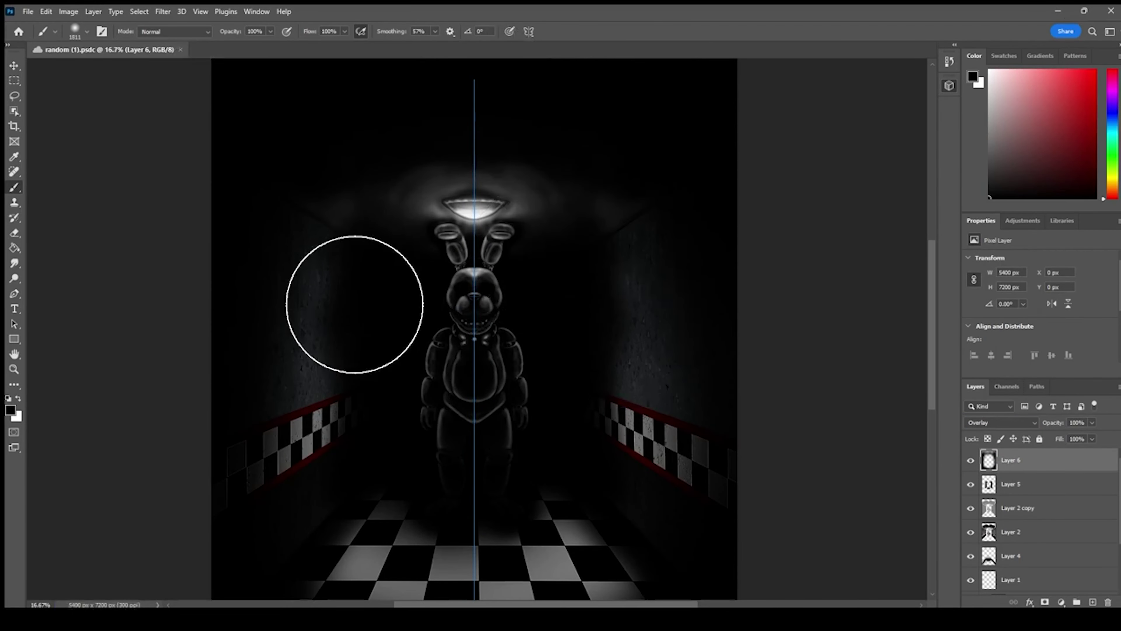
Add a new layer above Layer 6 and prepare a small soft brush with a pale yellow-orange foreground color
{"action": "left_click", "coordinate": [1093, 602]}
{"action": "key", "text": "ctrl+plus"}
{"action": "key", "text": "ctrl+plus"}
{"action": "key", "text": "ctrl+plus"}
{"action": "left_click_drag", "start_coordinate": [493, 186], "coordinate": [517, 524]}
{"action": "key", "text": "ctrl+plus"}
{"action": "left_click", "coordinate": [86, 31]}
{"action": "left_click", "coordinate": [86, 70]}
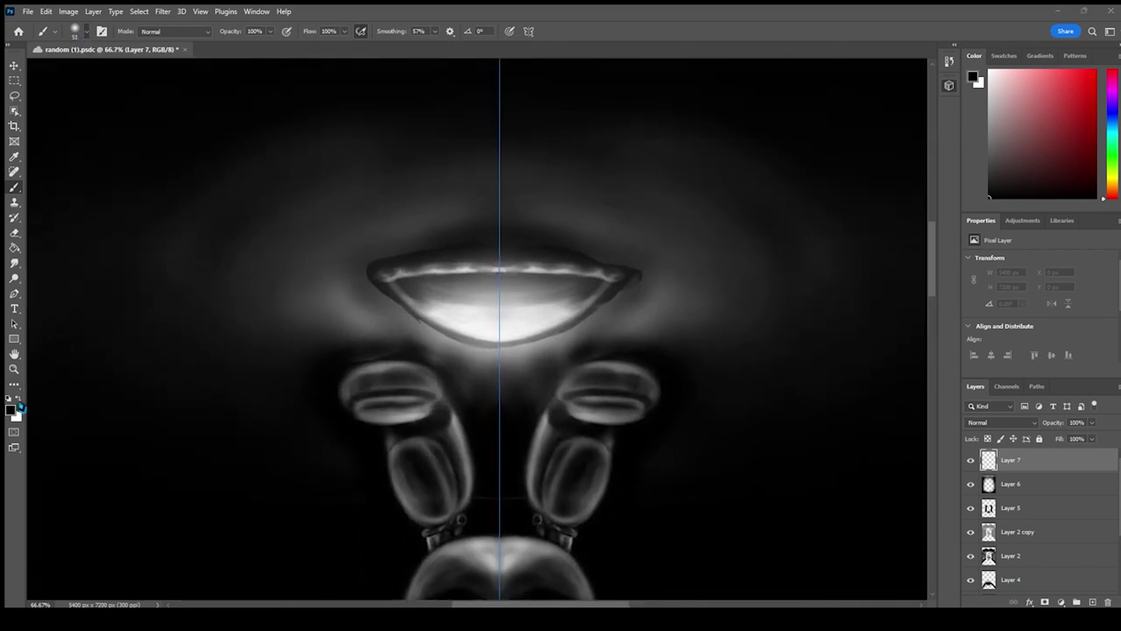
{"action": "key", "text": "x"}
{"action": "key", "text": "i"}
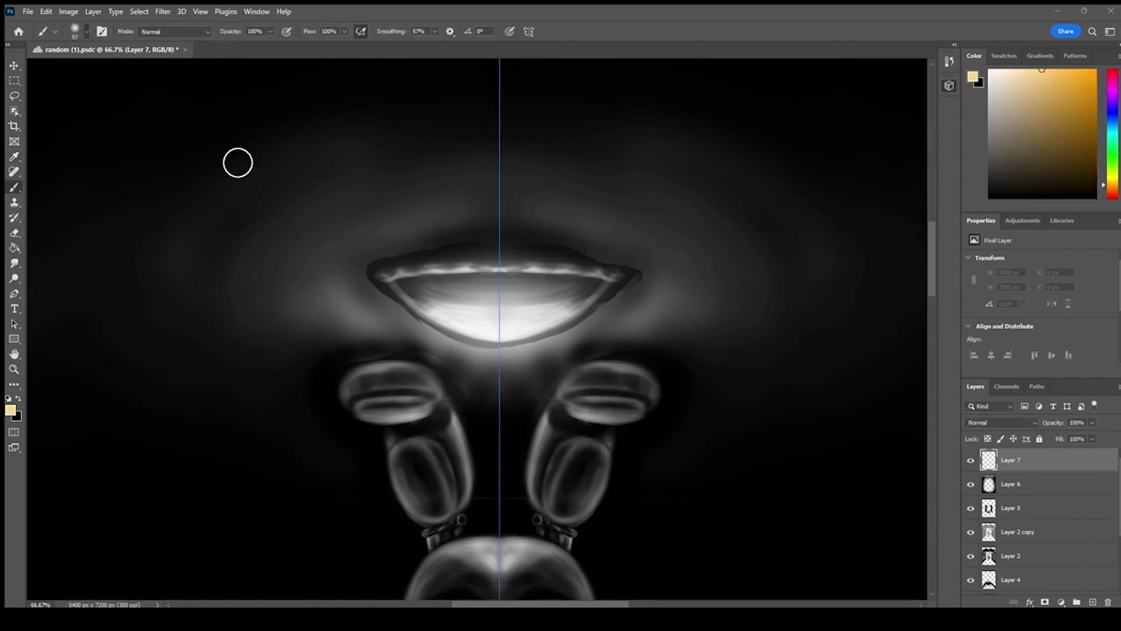
Paint a pale orange glow over the lamp on Layer 7 and set the layer's blend mode to Overlay
{"action": "mouse_move", "coordinate": [424, 318]}
{"action": "left_mouse_down"}
{"action": "mouse_move", "coordinate": [468, 345]}
{"action": "mouse_move", "coordinate": [506, 288]}
{"action": "mouse_move", "coordinate": [517, 441]}
{"action": "mouse_move", "coordinate": [556, 388]}
{"action": "left_mouse_up"}
{"action": "left_click", "coordinate": [1002, 423]}
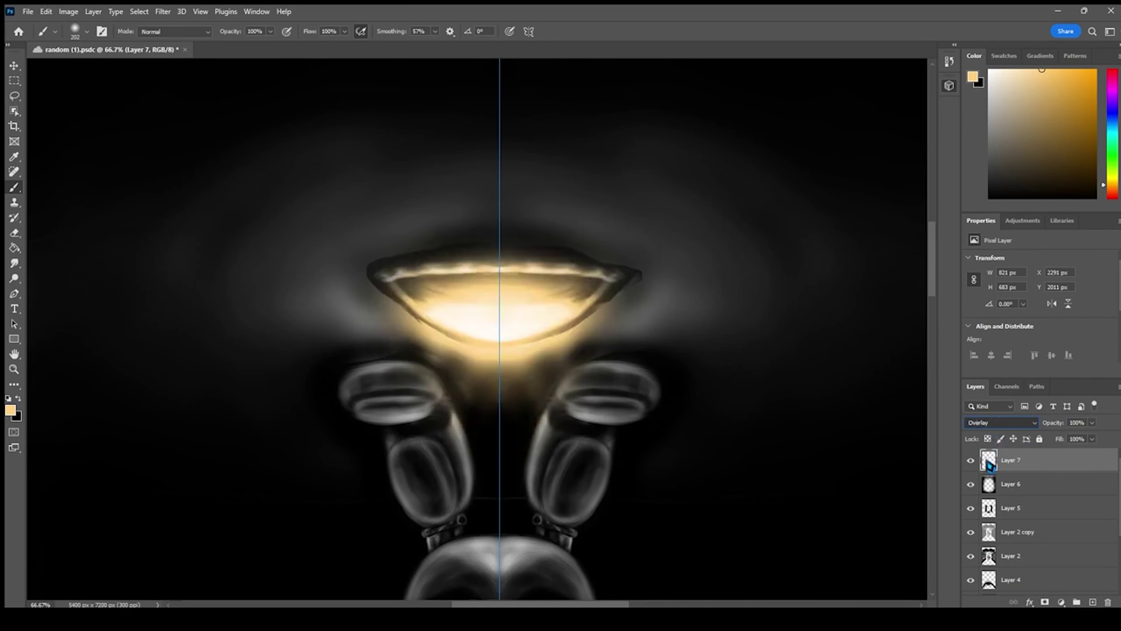
{"action": "left_click", "coordinate": [987, 456]}
{"action": "mouse_move", "coordinate": [615, 317]}
{"action": "left_mouse_down"}
{"action": "mouse_move", "coordinate": [528, 356]}
{"action": "mouse_move", "coordinate": [315, 326]}
{"action": "mouse_move", "coordinate": [354, 292]}
{"action": "left_mouse_up"}
Choose a burnt-orange foreground color and paint a wider soft glow on the ceiling around the lamp
{"action": "key", "text": "ctrl+minus"}
{"action": "key", "text": "ctrl+minus"}
{"action": "key", "text": "ctrl+minus"}
{"action": "key", "text": "i"}
{"action": "key", "text": "Return"}
{"action": "mouse_move", "coordinate": [469, 305]}
{"action": "left_mouse_down"}
{"action": "mouse_move", "coordinate": [488, 301]}
{"action": "mouse_move", "coordinate": [461, 300]}
{"action": "mouse_move", "coordinate": [491, 290]}
{"action": "mouse_move", "coordinate": [418, 316]}
{"action": "left_mouse_up"}
{"action": "key", "text": "ctrl+z"}
{"action": "left_click", "coordinate": [11, 410]}
{"action": "key", "text": "Return"}
{"action": "left_click", "coordinate": [11, 410]}
{"action": "left_click", "coordinate": [546, 268]}
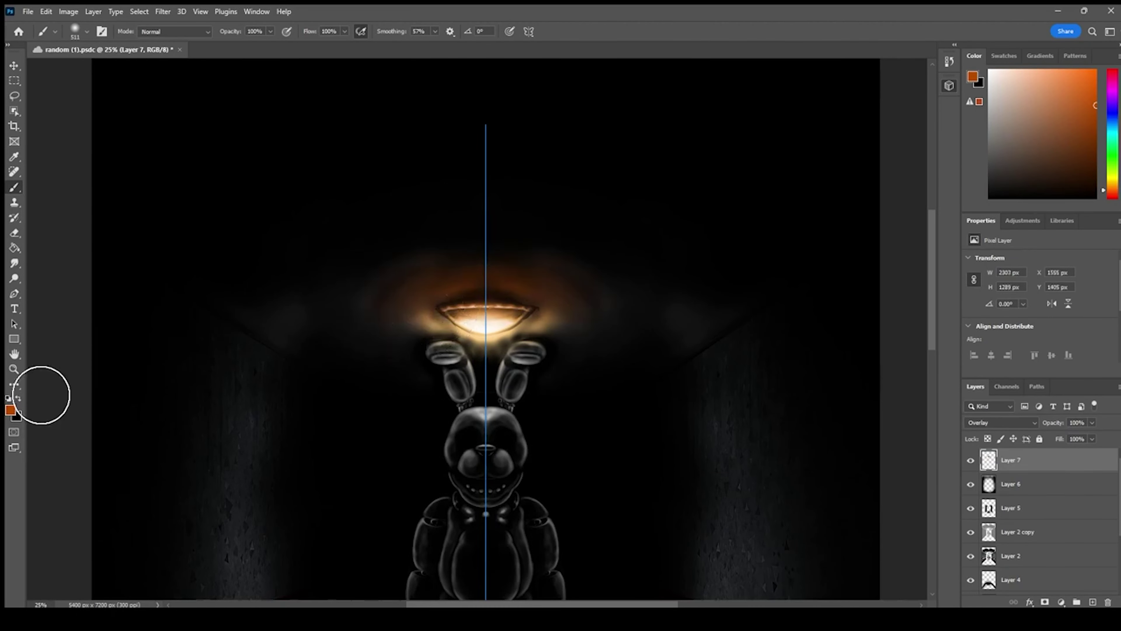
Switch to a darker red-orange and extend the ceiling glow around the lamp
{"action": "key", "text": "i"}
{"action": "left_click", "coordinate": [400, 320]}
{"action": "key", "text": "b"}
{"action": "left_click", "coordinate": [472, 336], "text": "alt"}
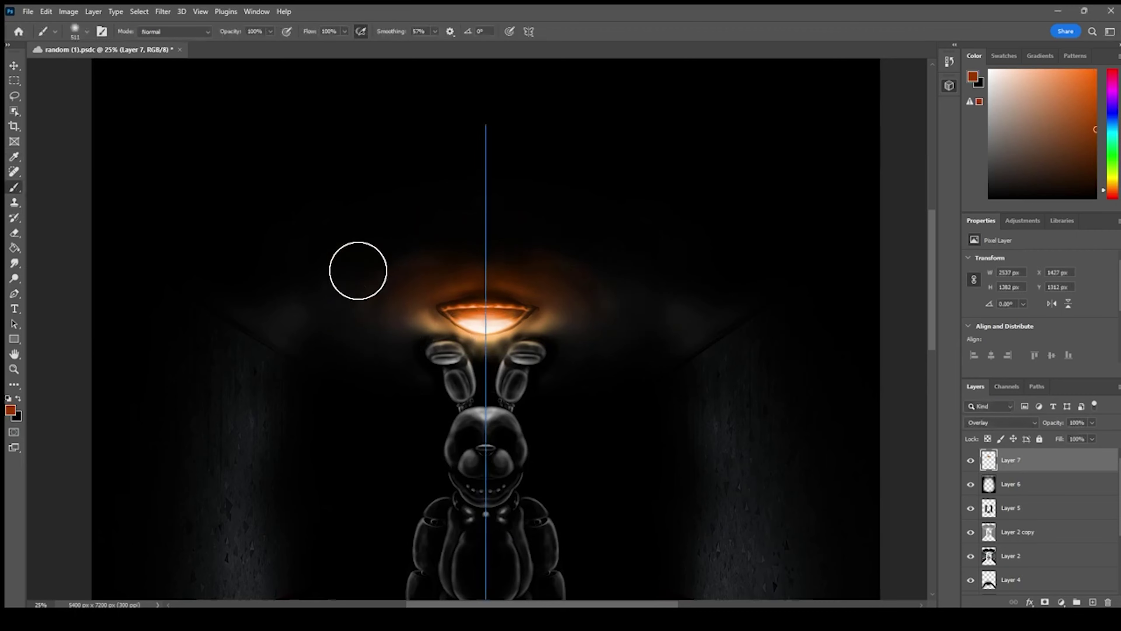
{"action": "left_click_drag", "start_coordinate": [396, 354], "coordinate": [413, 235]}
Choose dark blue, enlarge the soft brush to about 2165 px, tint the dark upper ceiling, and save the document
{"action": "left_click", "coordinate": [12, 411]}
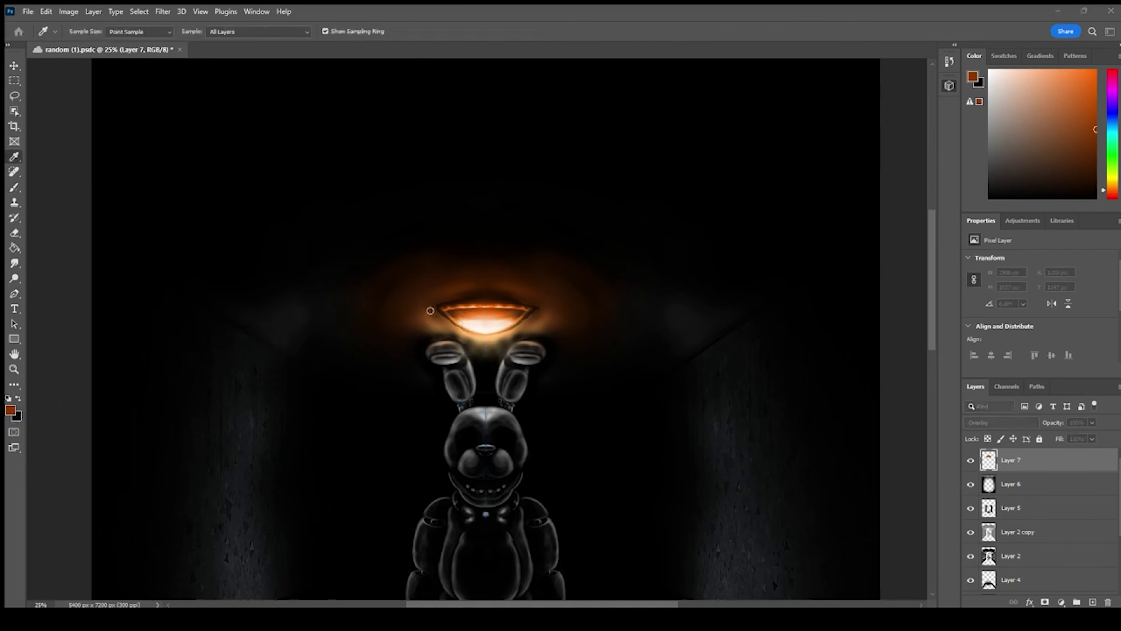
{"action": "key", "text": "Return"}
{"action": "left_click_drag", "start_coordinate": [370, 274], "coordinate": [369, 336]}
{"action": "left_click_drag", "start_coordinate": [138, 70], "coordinate": [177, 69]}
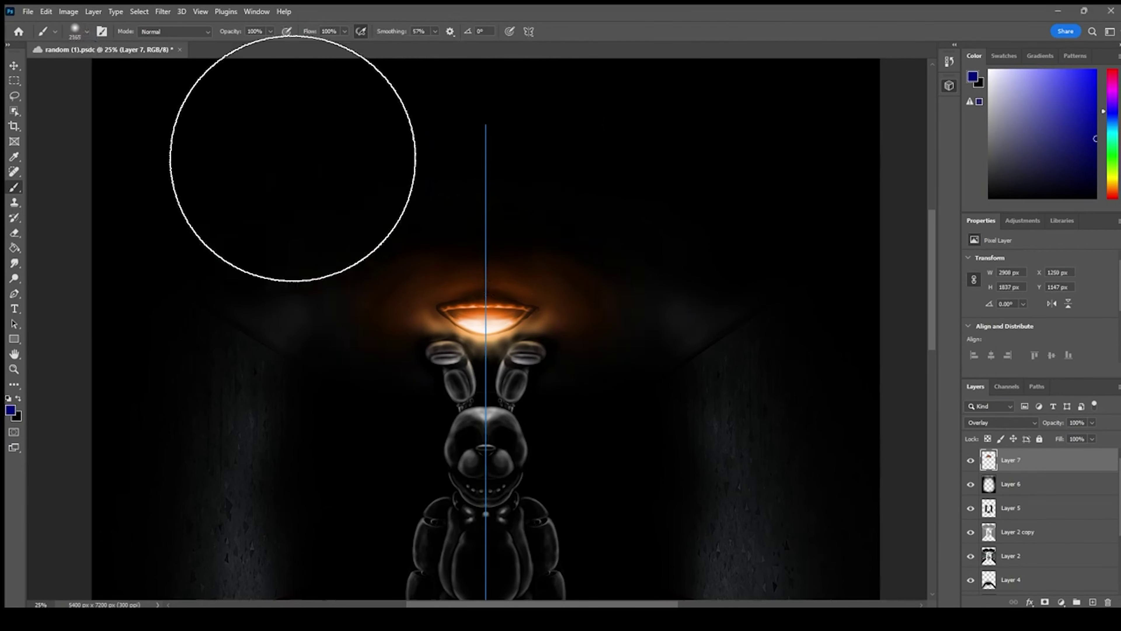
{"action": "left_click_drag", "start_coordinate": [293, 159], "coordinate": [207, 206]}
{"action": "key", "text": "ctrl+minus"}
{"action": "key", "text": "ctrl+s"}
Resize the soft brush to about 1100 px and paint a blue glow on both sides of the lamp
{"action": "left_click", "coordinate": [87, 32]}
{"action": "left_click", "coordinate": [138, 73]}
{"action": "left_click", "coordinate": [344, 326]}
{"action": "key", "text": "bracketright"}
{"action": "key", "text": "bracketright"}
{"action": "key", "text": "bracketright"}
{"action": "key", "text": "bracketright"}
{"action": "key", "text": "bracketright"}
{"action": "key", "text": "bracketright"}
{"action": "key", "text": "bracketright"}
{"action": "left_click_drag", "start_coordinate": [576, 337], "coordinate": [551, 398]}
Choose a lighter violet-blue and brighten the glow on both sides of the lamp
{"action": "left_click", "coordinate": [10, 410]}
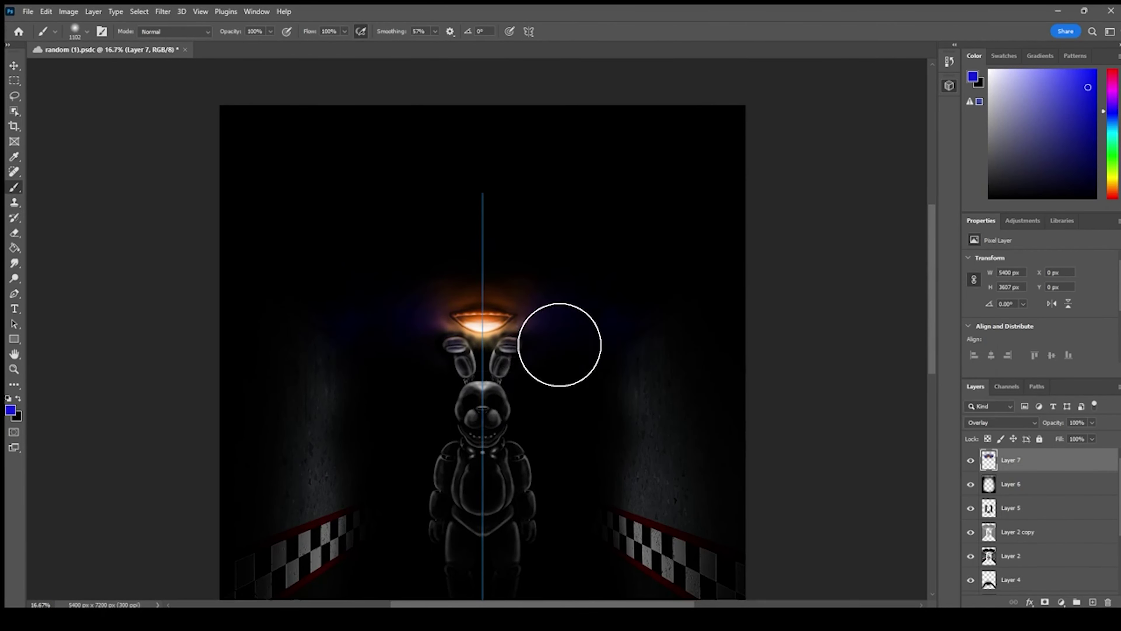
{"action": "left_click", "coordinate": [457, 327], "text": "alt"}
{"action": "left_click_drag", "start_coordinate": [592, 350], "coordinate": [571, 330]}
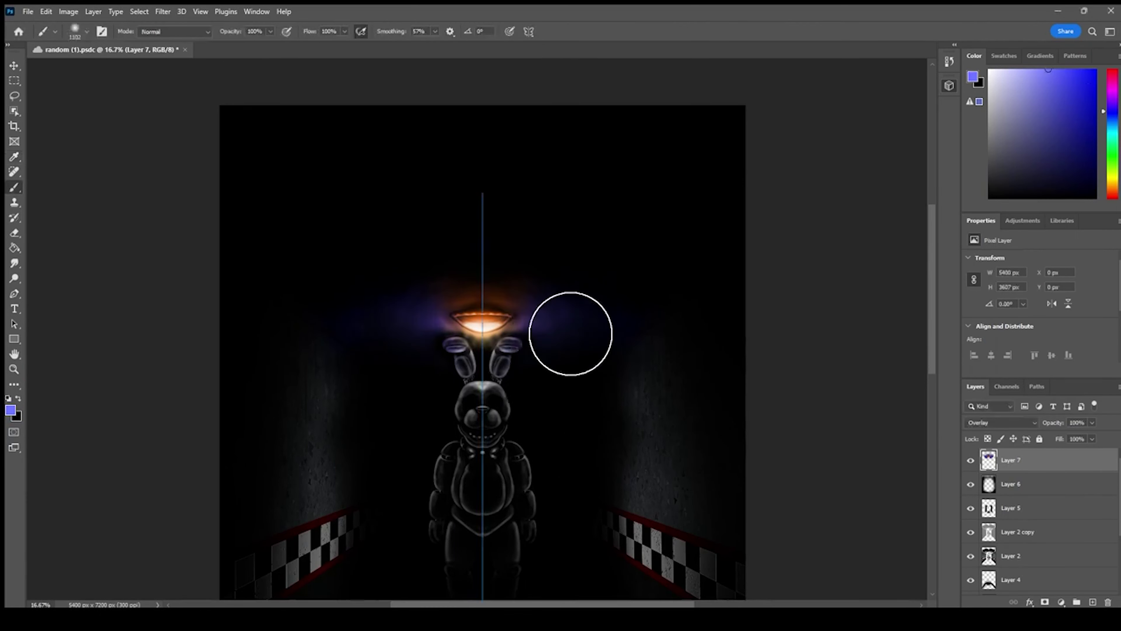
Choose an amber yellow and paint a soft glow over the lamp, the surrounding ceiling and the figure's ears
{"action": "left_click", "coordinate": [459, 267], "text": "alt"}
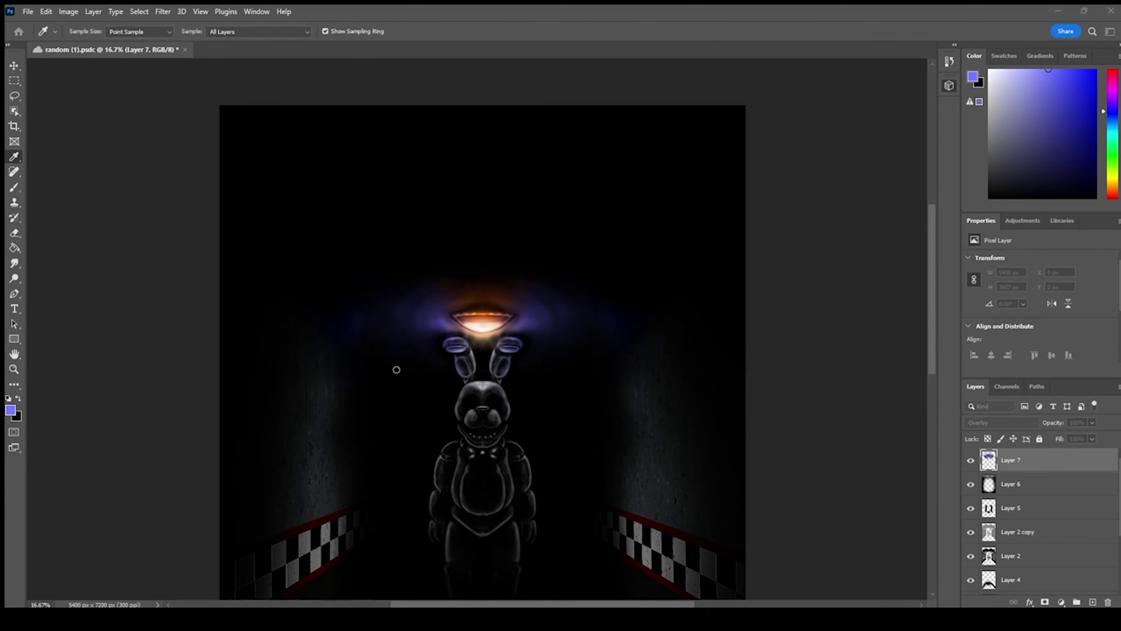
{"action": "key", "text": "Return"}
{"action": "left_click", "coordinate": [485, 316]}
{"action": "key", "text": "ctrl+z"}
{"action": "mouse_move", "coordinate": [501, 320]}
{"action": "left_mouse_down"}
{"action": "mouse_move", "coordinate": [454, 319]}
{"action": "mouse_move", "coordinate": [481, 309]}
{"action": "left_mouse_up"}
{"action": "key", "text": "alt"}
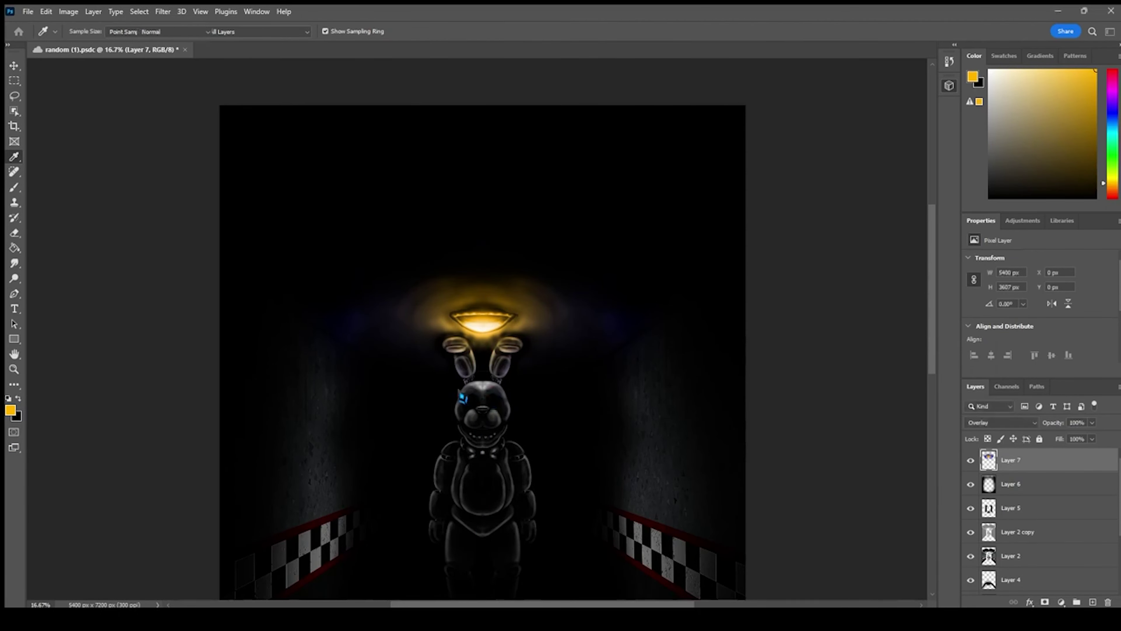
Choose orange and repaint the blue ceiling glow on both sides of the lamp
{"action": "key", "text": "Return"}
{"action": "mouse_move", "coordinate": [418, 230]}
{"action": "left_mouse_down"}
{"action": "mouse_move", "coordinate": [302, 265]}
{"action": "mouse_move", "coordinate": [356, 328]}
{"action": "mouse_move", "coordinate": [371, 274]}
{"action": "mouse_move", "coordinate": [478, 269]}
{"action": "mouse_move", "coordinate": [363, 279]}
{"action": "mouse_move", "coordinate": [422, 264]}
{"action": "mouse_move", "coordinate": [361, 283]}
{"action": "left_mouse_up"}
{"action": "key", "text": "x"}
{"action": "right_click", "coordinate": [162, 360], "text": "alt"}
{"action": "key", "text": "ctrl+plus"}
{"action": "key", "text": "ctrl+plus"}
{"action": "key", "text": "ctrl+plus"}
{"action": "key", "text": "ctrl+plus"}
{"action": "left_click", "coordinate": [10, 410]}
{"action": "left_click", "coordinate": [195, 168]}
{"action": "key", "text": "Return"}
{"action": "left_click", "coordinate": [86, 31]}
{"action": "left_click", "coordinate": [106, 66]}
Restore the default black, resize the soft brush and shade the ceiling around the lamp
{"action": "key", "text": "x"}
{"action": "right_click", "coordinate": [488, 393], "text": "alt"}
{"action": "key", "text": "d"}
{"action": "left_click_drag", "start_coordinate": [481, 199], "coordinate": [455, 246]}
{"action": "key", "text": "ctrl+minus"}
{"action": "key", "text": "ctrl+minus"}
{"action": "key", "text": "ctrl+minus"}
{"action": "key", "text": "ctrl+minus"}
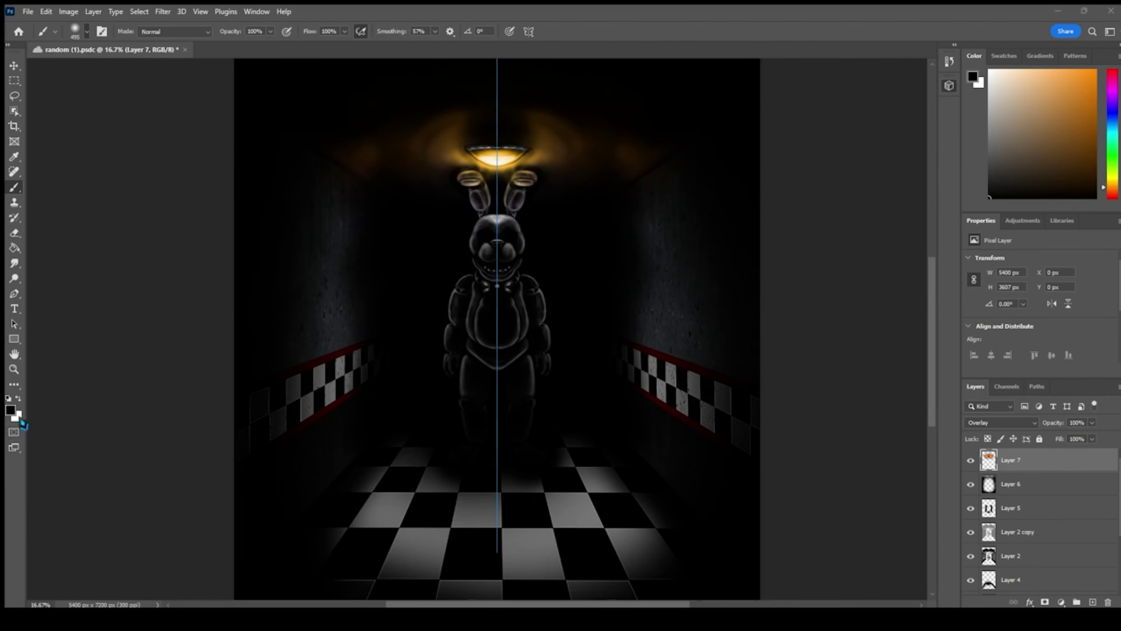
Choose periwinkle blue and tint the hallway walls, checkered bands and floor tiles with a soft brush of about 1102 px
{"action": "key", "text": "i"}
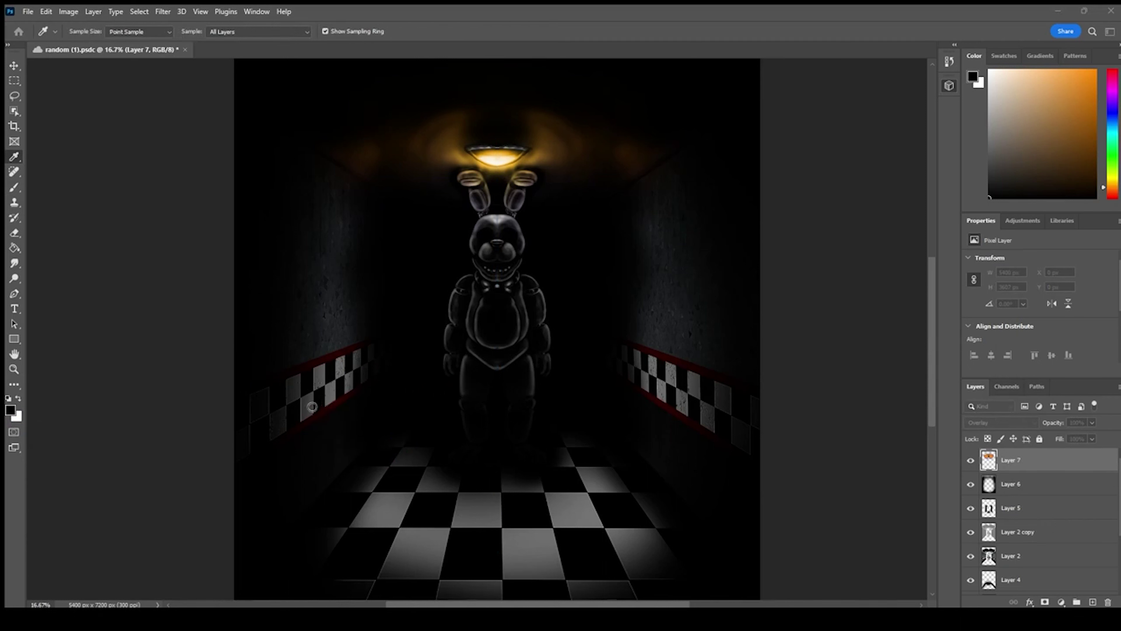
{"action": "left_click", "coordinate": [877, 186]}
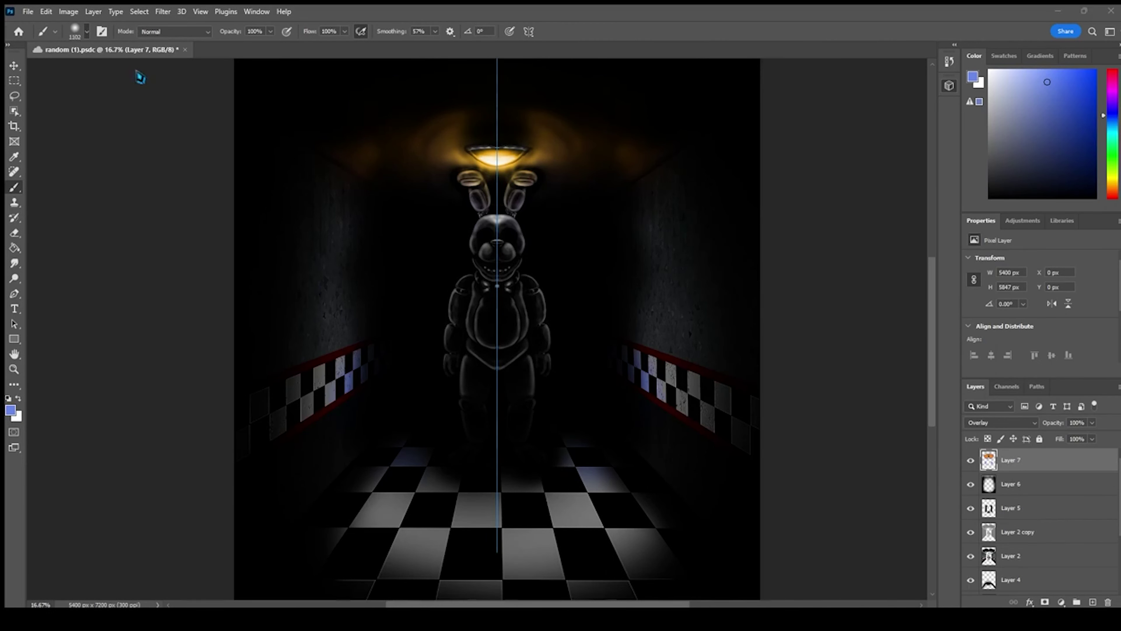
{"action": "mouse_move", "coordinate": [216, 150]}
{"action": "left_mouse_down"}
{"action": "mouse_move", "coordinate": [285, 406]}
{"action": "mouse_move", "coordinate": [251, 285]}
{"action": "left_mouse_up"}
{"action": "key", "text": "ctrl+minus"}
{"action": "left_click_drag", "start_coordinate": [377, 330], "coordinate": [399, 454]}
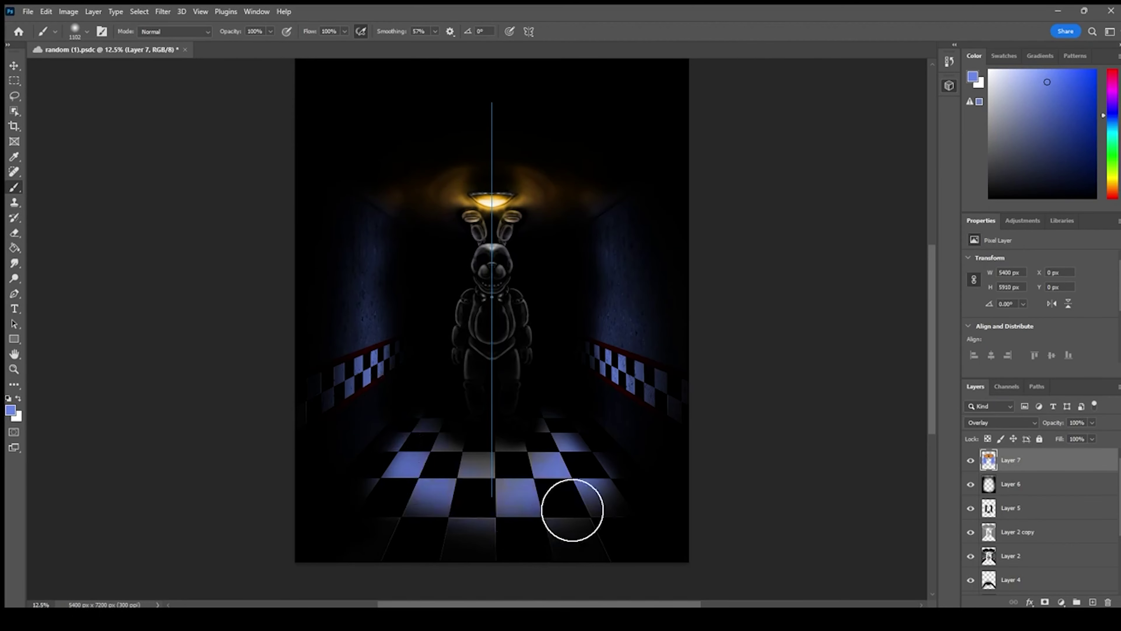
Choose a light tan orange and warm the central floor tiles and the inner parts of both walls
{"action": "key", "text": "i"}
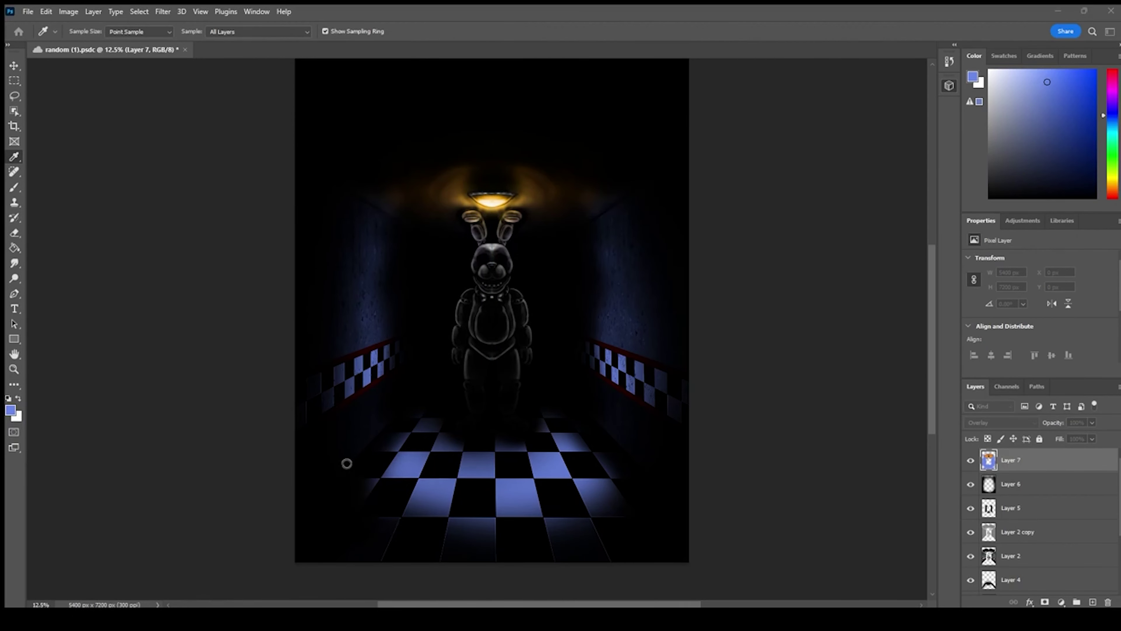
{"action": "key", "text": "Return"}
{"action": "mouse_move", "coordinate": [444, 423]}
{"action": "left_mouse_down"}
{"action": "mouse_move", "coordinate": [428, 463]}
{"action": "mouse_move", "coordinate": [511, 491]}
{"action": "mouse_move", "coordinate": [372, 235]}
{"action": "mouse_move", "coordinate": [401, 165]}
{"action": "mouse_move", "coordinate": [403, 325]}
{"action": "left_mouse_up"}
Choose a dark reddish brown, blend it over the outer floor tiles, walls and ceiling, and save the document
{"action": "key", "text": "i"}
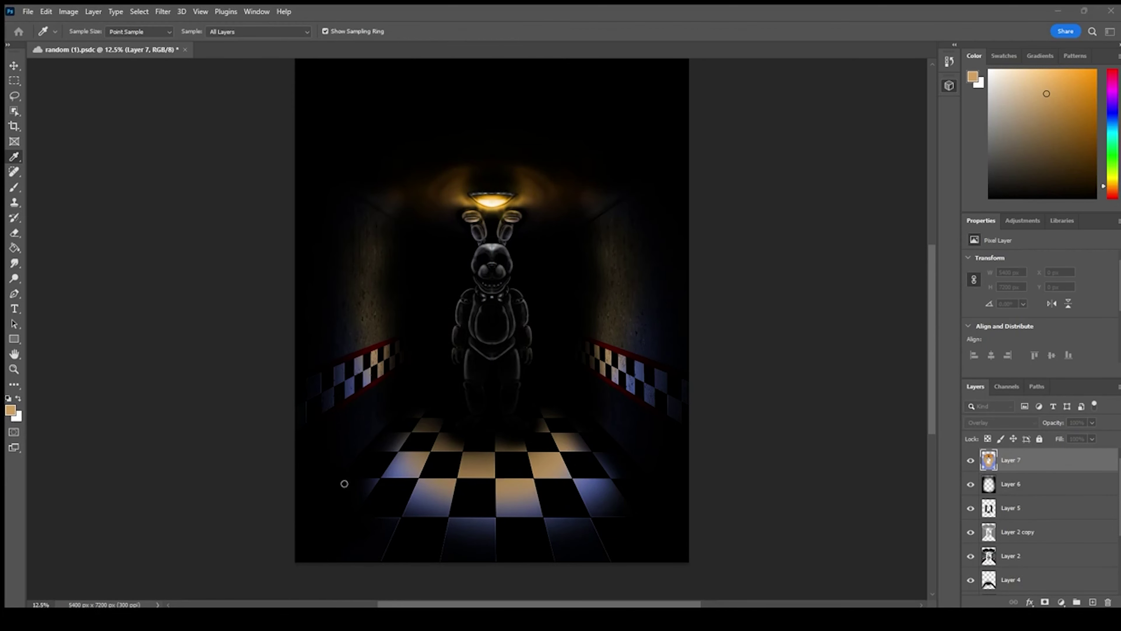
{"action": "key", "text": "Return"}
{"action": "mouse_move", "coordinate": [363, 476]}
{"action": "left_mouse_down"}
{"action": "mouse_move", "coordinate": [345, 321]}
{"action": "mouse_move", "coordinate": [504, 500]}
{"action": "mouse_move", "coordinate": [407, 439]}
{"action": "mouse_move", "coordinate": [413, 185]}
{"action": "left_mouse_up"}
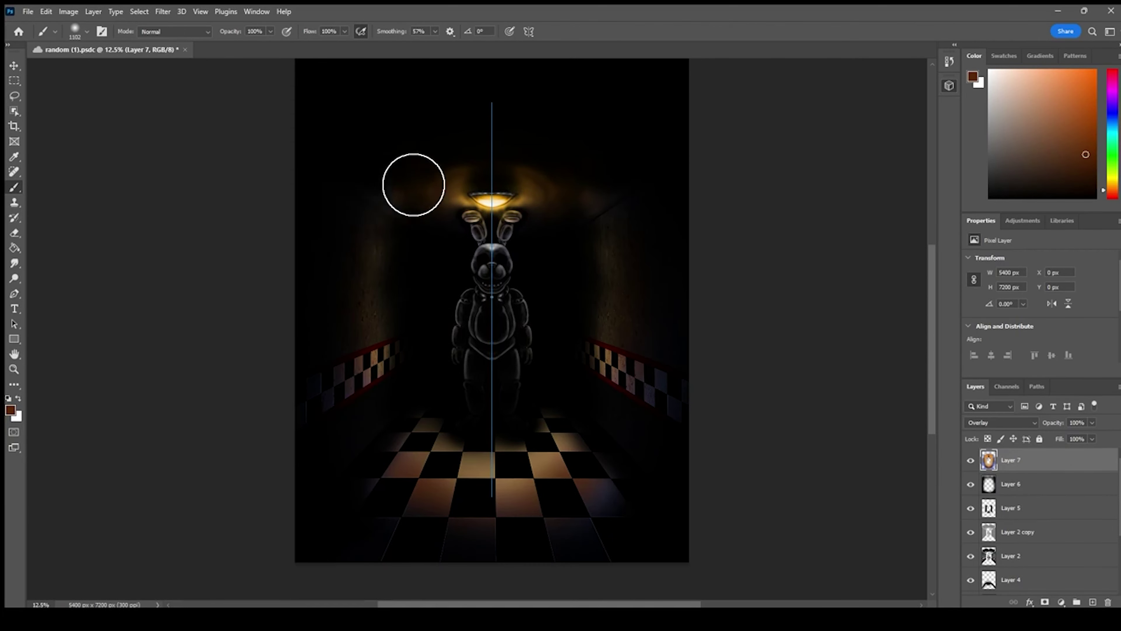
{"action": "key", "text": "ctrl+s"}
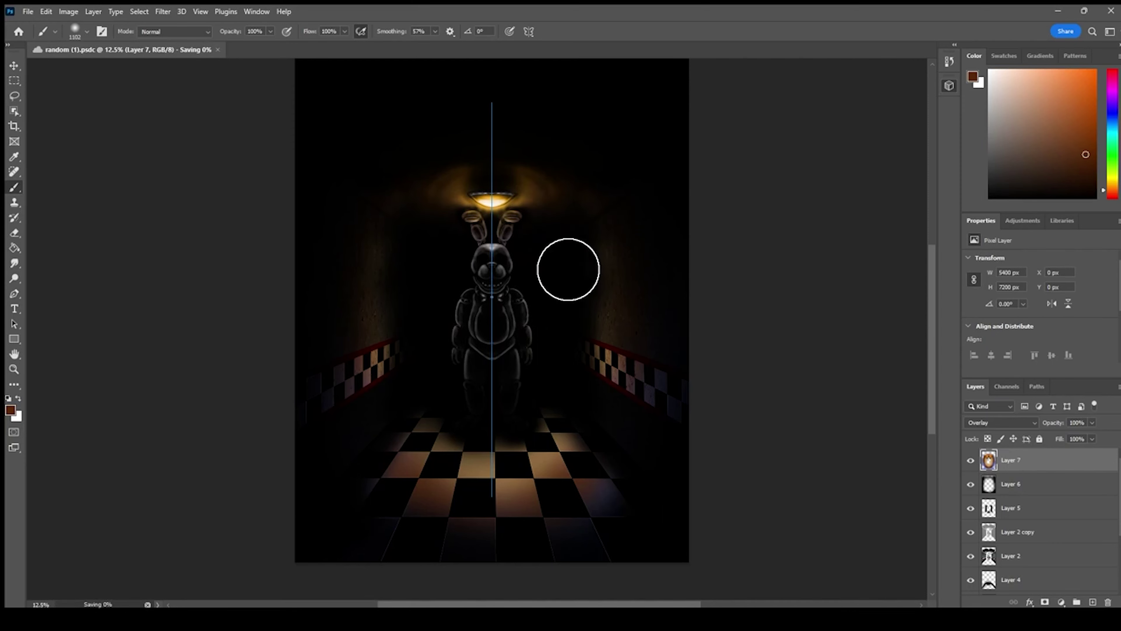
Select Layer 2 and darken the centre of the floor below the figure with an enlarged black soft brush
{"action": "key", "text": "ctrl+plus"}
{"action": "key", "text": "ctrl+plus"}
{"action": "key", "text": "ctrl+plus"}
{"action": "key", "text": "ctrl+minus"}
{"action": "scroll", "coordinate": [591, 209], "scroll_direction": "down", "scroll_amount": 3}
{"action": "left_click", "coordinate": [1029, 531]}
{"action": "left_click", "coordinate": [1020, 555]}
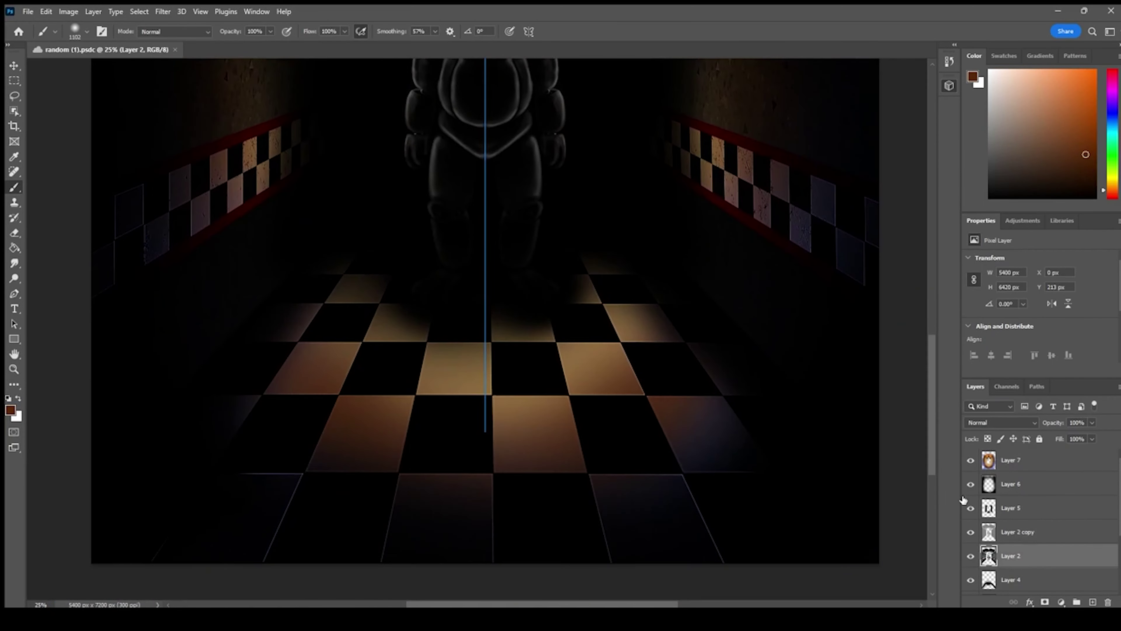
{"action": "key", "text": "d"}
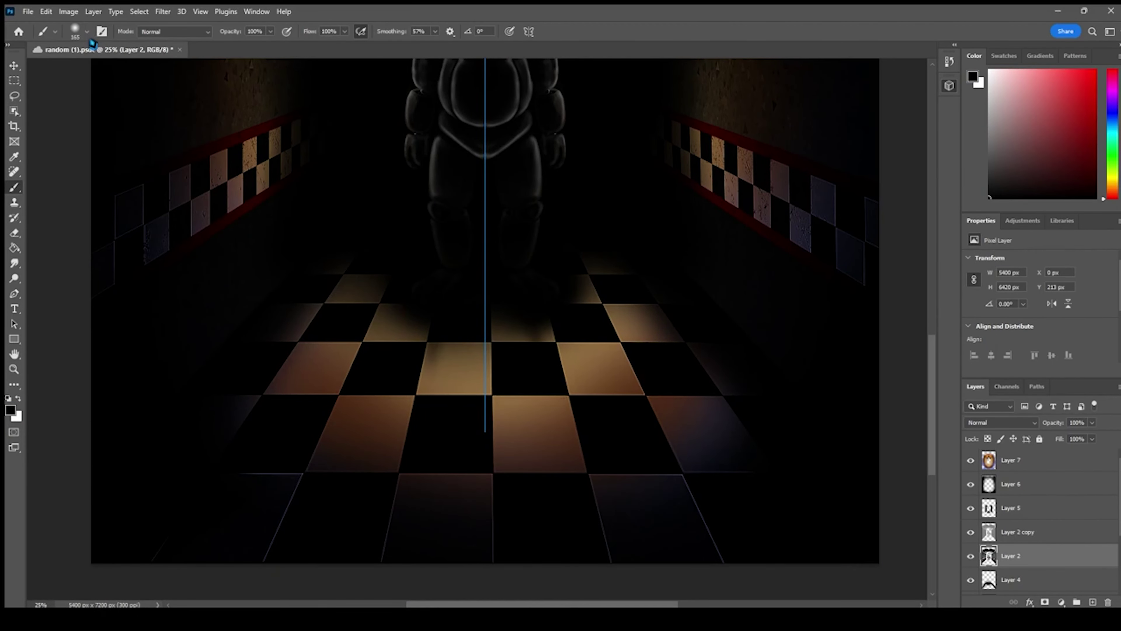
{"action": "key", "text": "bracketright"}
{"action": "key", "text": "bracketright"}
{"action": "key", "text": "bracketright"}
{"action": "mouse_move", "coordinate": [534, 336]}
{"action": "left_mouse_down"}
{"action": "mouse_move", "coordinate": [531, 398]}
{"action": "mouse_move", "coordinate": [480, 486]}
{"action": "mouse_move", "coordinate": [536, 393]}
{"action": "mouse_move", "coordinate": [496, 549]}
{"action": "mouse_move", "coordinate": [493, 483]}
{"action": "mouse_move", "coordinate": [538, 397]}
{"action": "mouse_move", "coordinate": [491, 438]}
{"action": "mouse_move", "coordinate": [484, 394]}
{"action": "left_mouse_up"}
{"action": "key", "text": "bracketright"}
{"action": "key", "text": "bracketright"}
{"action": "key", "text": "bracketright"}
{"action": "key", "text": "bracketright"}
{"action": "key", "text": "bracketright"}
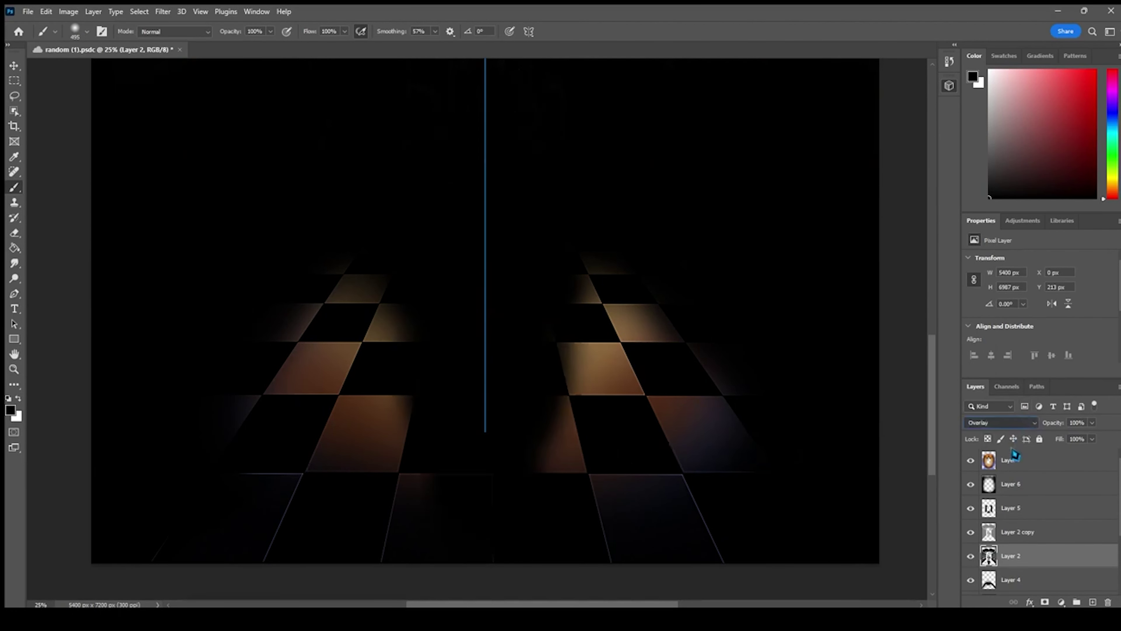
Try different blend modes on Layer 5
{"action": "left_click", "coordinate": [1031, 483]}
{"action": "left_click", "coordinate": [1073, 504]}
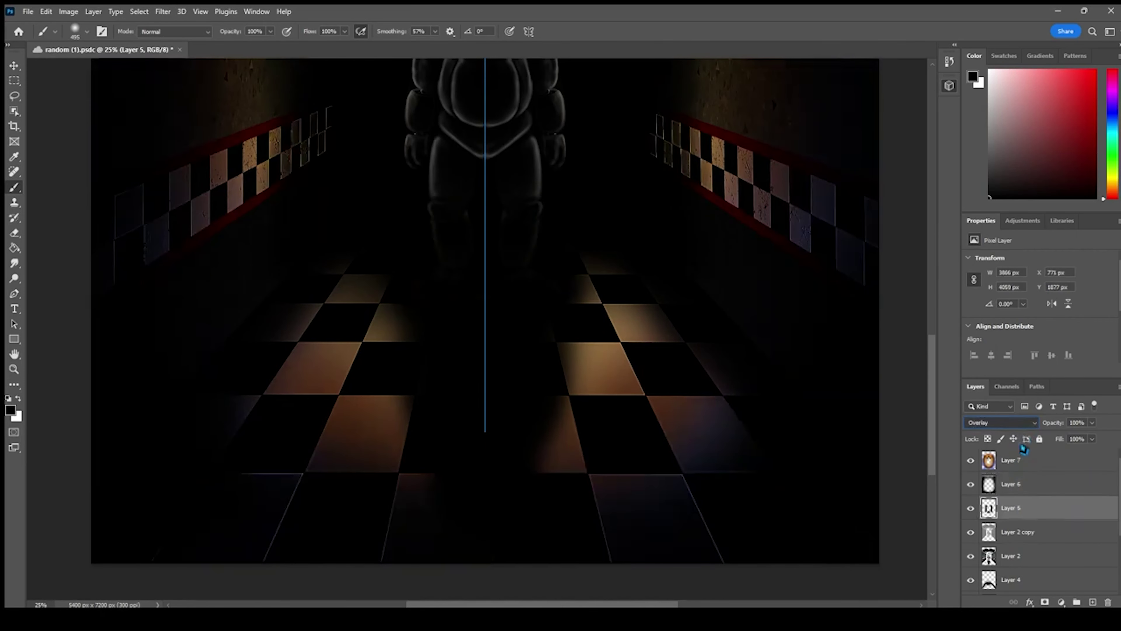
{"action": "key", "text": "Up"}
{"action": "key", "text": "Up"}
{"action": "key", "text": "Up"}
{"action": "key", "text": "Down"}
{"action": "key", "text": "Down"}
{"action": "key", "text": "Up"}
{"action": "key", "text": "Up"}
{"action": "key", "text": "Up"}
{"action": "key", "text": "Up"}
{"action": "key", "text": "Up"}
{"action": "key", "text": "Up"}
{"action": "key", "text": "Up"}
{"action": "key", "text": "Up"}
{"action": "key", "text": "Up"}
{"action": "key", "text": "Up"}
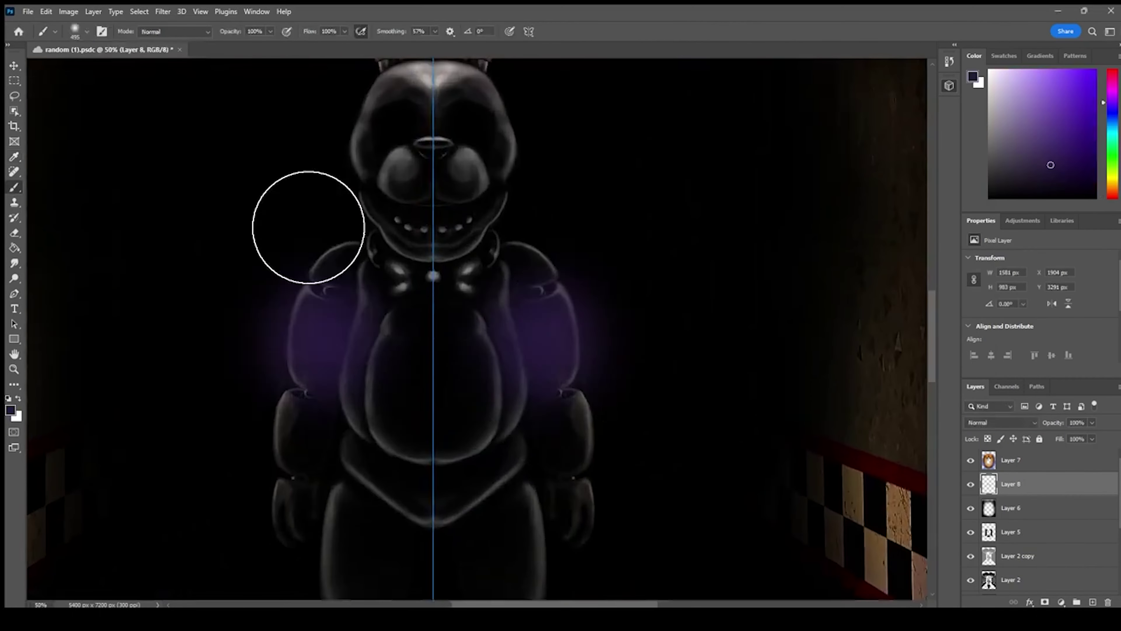
Set Layer 8 to Overlay and paint dark purple over the figure's head, torso and arms
{"action": "mouse_move", "coordinate": [543, 281]}
{"action": "left_mouse_down"}
{"action": "mouse_move", "coordinate": [517, 316]}
{"action": "mouse_move", "coordinate": [538, 393]}
{"action": "left_mouse_up"}
{"action": "key", "text": "shift+alt+o"}
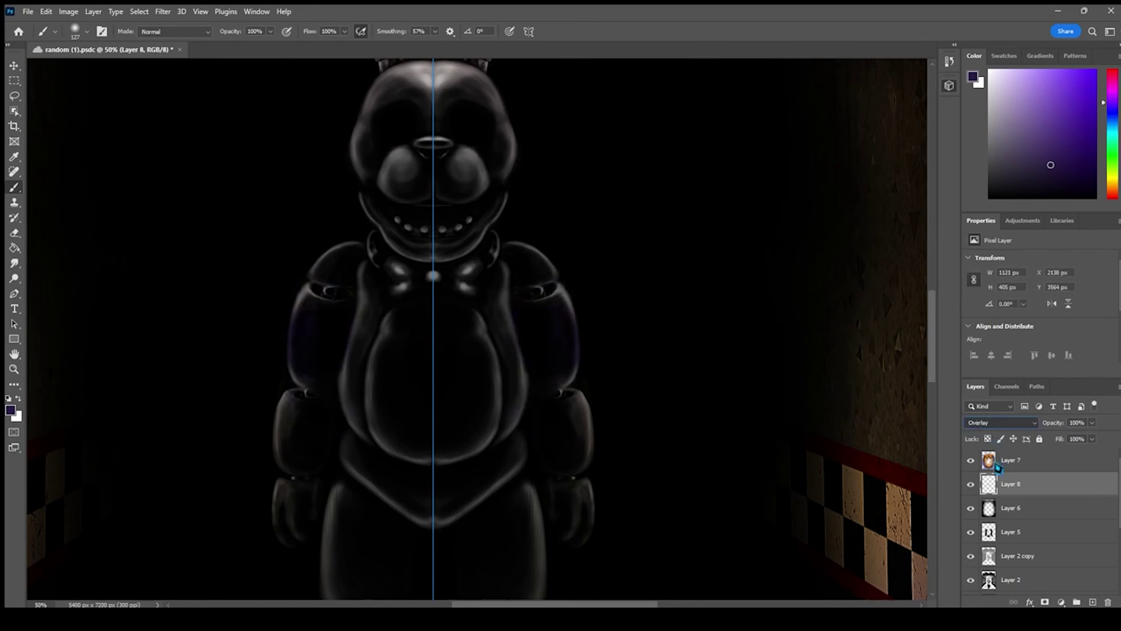
{"action": "left_click_drag", "start_coordinate": [504, 158], "coordinate": [482, 215]}
{"action": "mouse_move", "coordinate": [496, 174]}
{"action": "left_mouse_down"}
{"action": "mouse_move", "coordinate": [493, 325]}
{"action": "mouse_move", "coordinate": [451, 423]}
{"action": "left_mouse_up"}
{"action": "mouse_move", "coordinate": [501, 331]}
{"action": "left_mouse_down"}
{"action": "mouse_move", "coordinate": [468, 233]}
{"action": "mouse_move", "coordinate": [519, 90]}
{"action": "left_mouse_up"}
{"action": "mouse_move", "coordinate": [460, 424]}
{"action": "left_mouse_down"}
{"action": "mouse_move", "coordinate": [448, 205]}
{"action": "mouse_move", "coordinate": [564, 496]}
{"action": "mouse_move", "coordinate": [419, 415]}
{"action": "left_mouse_up"}
Choose a slightly lighter purple, paint it over the figure's torso, arms and legs at about 291 px, and save
{"action": "left_click", "coordinate": [11, 411]}
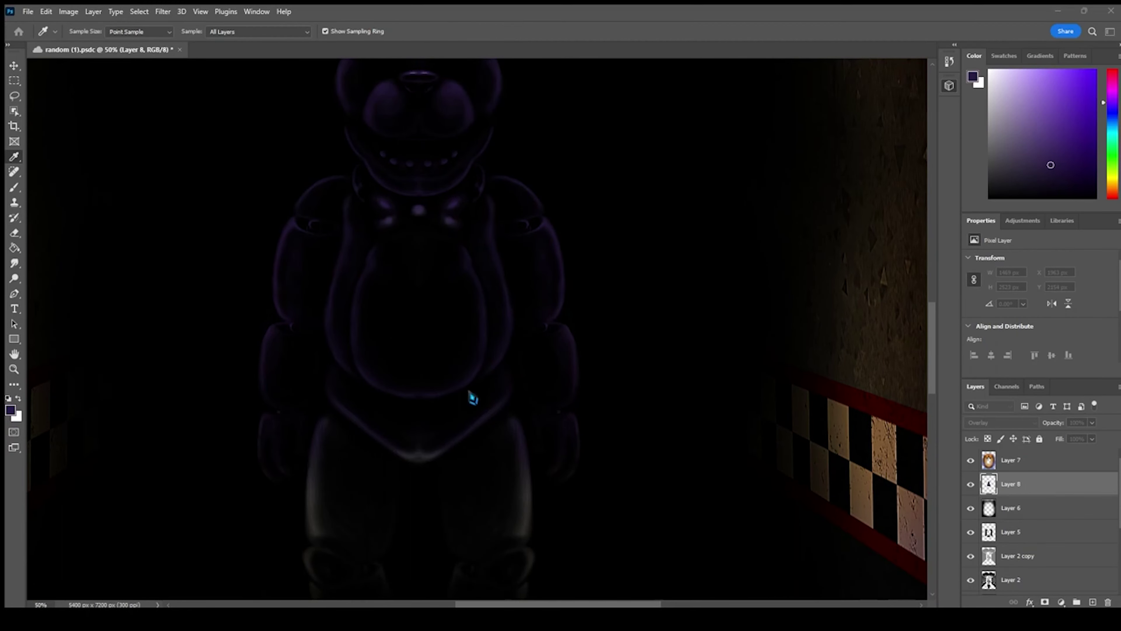
{"action": "left_click", "coordinate": [362, 436]}
{"action": "key", "text": "b"}
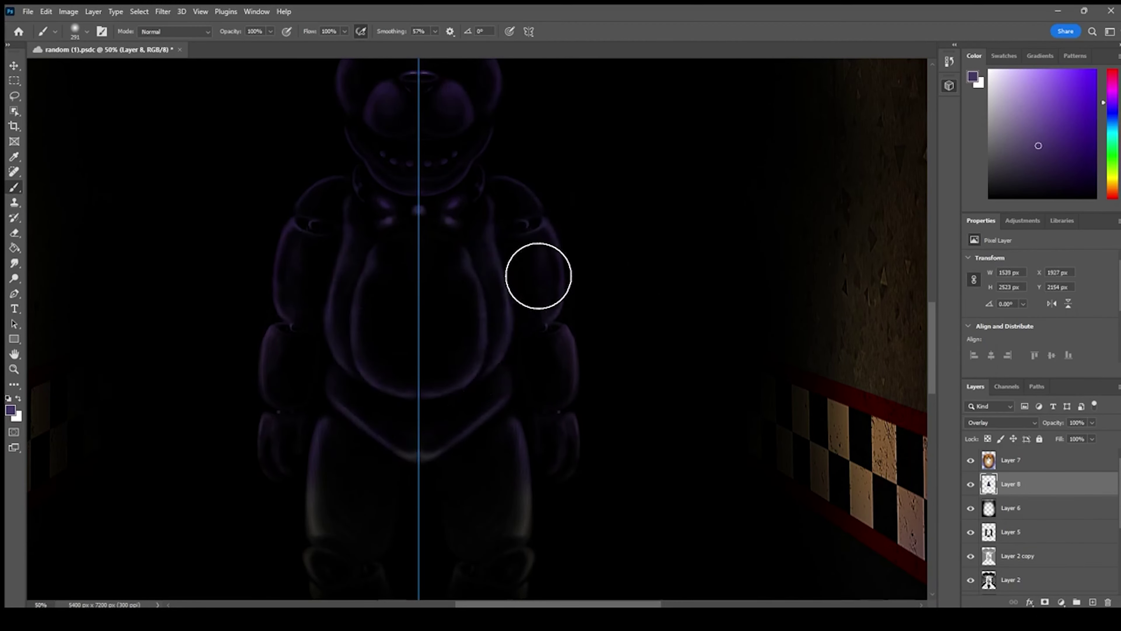
{"action": "left_click_drag", "start_coordinate": [523, 190], "coordinate": [490, 349]}
{"action": "left_click_drag", "start_coordinate": [416, 208], "coordinate": [414, 291]}
{"action": "left_click_drag", "start_coordinate": [450, 574], "coordinate": [452, 161]}
{"action": "mouse_move", "coordinate": [451, 161]}
{"action": "left_mouse_down"}
{"action": "mouse_move", "coordinate": [425, 403]}
{"action": "mouse_move", "coordinate": [462, 247]}
{"action": "left_mouse_up"}
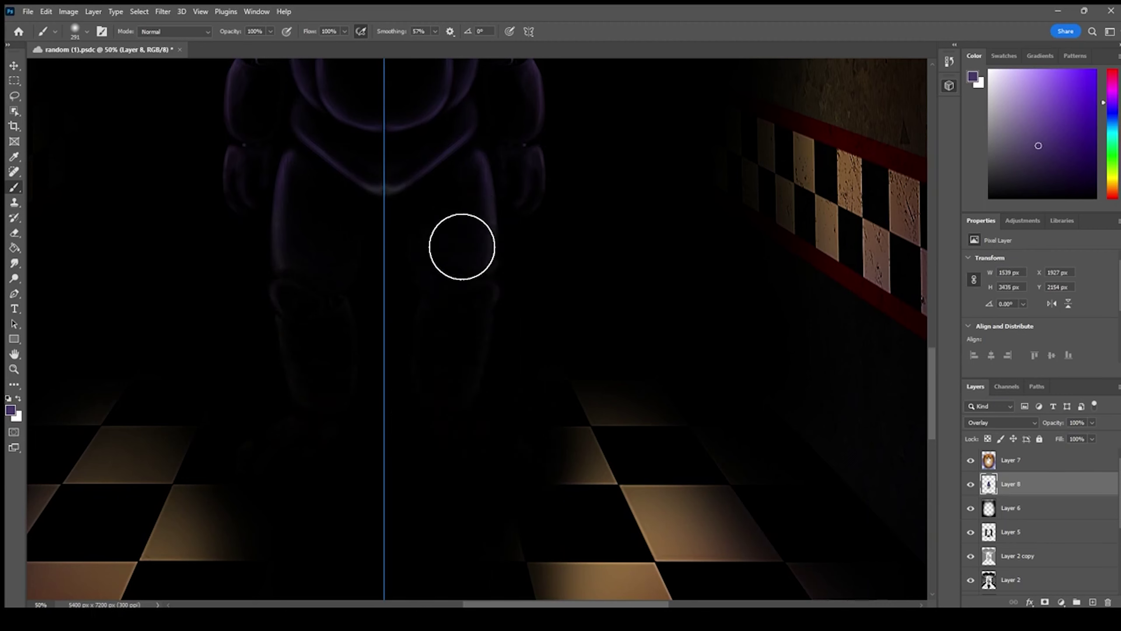
{"action": "scroll", "coordinate": [462, 247], "scroll_direction": "up", "scroll_amount": 3}
{"action": "key", "text": "ctrl+s"}
Choose a pale greyish purple and highlight the edge of the belly with a soft brush of about 100 px
{"action": "key", "text": "i"}
{"action": "left_click", "coordinate": [276, 443]}
{"action": "key", "text": "b"}
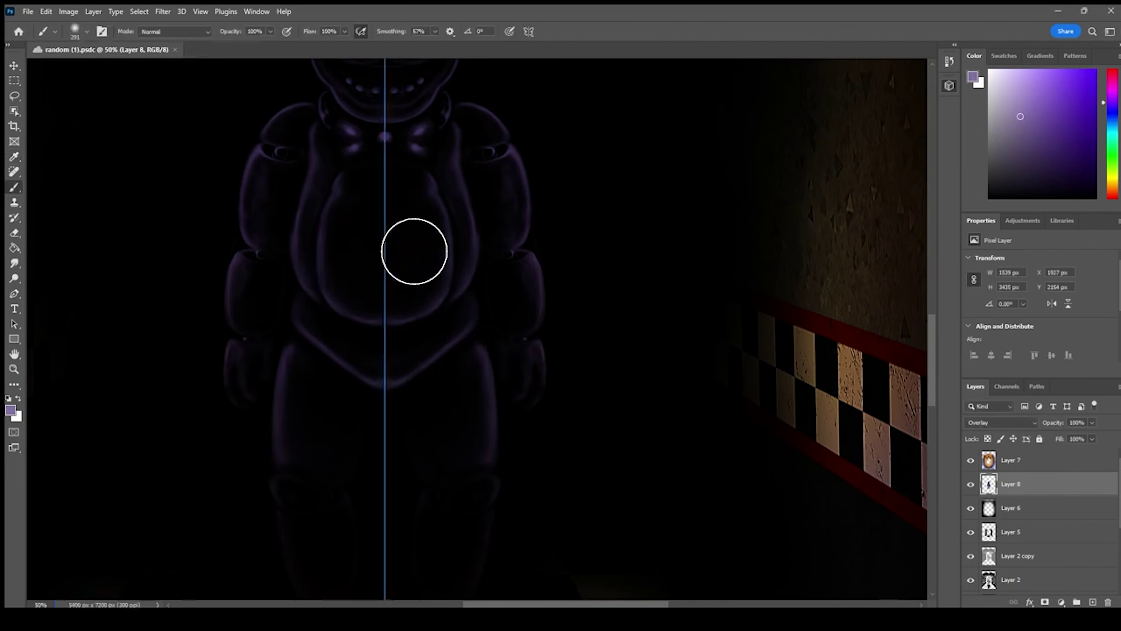
{"action": "key", "text": "ctrl+plus"}
{"action": "left_click_drag", "start_coordinate": [408, 95], "coordinate": [448, 234]}
{"action": "left_click_drag", "start_coordinate": [463, 311], "coordinate": [480, 398]}
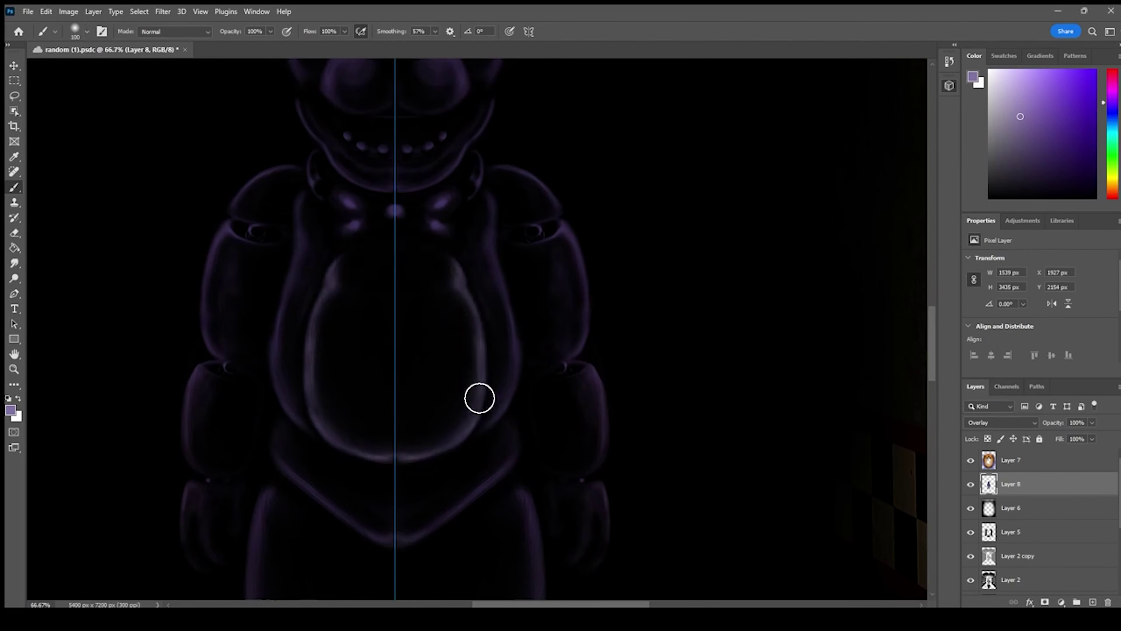
Paint the pale purple over the figure's muzzle, head and ears, and save the document
{"action": "scroll", "coordinate": [395, 233], "scroll_direction": "up", "scroll_amount": 5}
{"action": "mouse_move", "coordinate": [431, 303]}
{"action": "left_mouse_down"}
{"action": "mouse_move", "coordinate": [458, 289]}
{"action": "mouse_move", "coordinate": [446, 334]}
{"action": "left_mouse_up"}
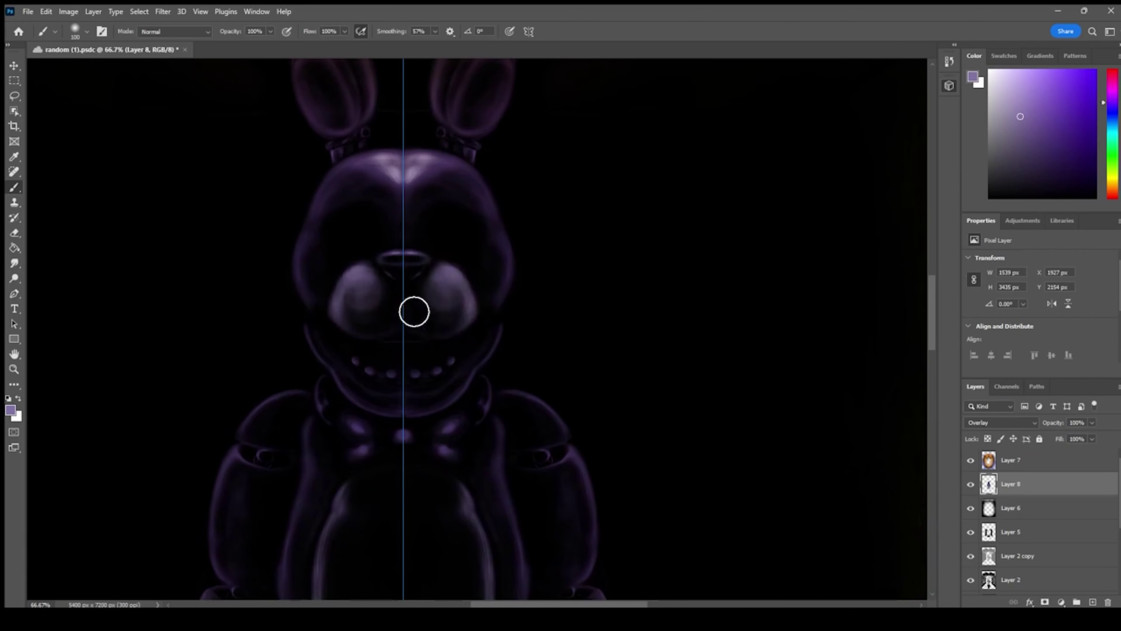
{"action": "left_click_drag", "start_coordinate": [482, 244], "coordinate": [474, 445]}
{"action": "mouse_move", "coordinate": [451, 311]}
{"action": "left_mouse_down"}
{"action": "mouse_move", "coordinate": [483, 253]}
{"action": "mouse_move", "coordinate": [490, 304]}
{"action": "left_mouse_up"}
{"action": "left_click_drag", "start_coordinate": [476, 220], "coordinate": [514, 219]}
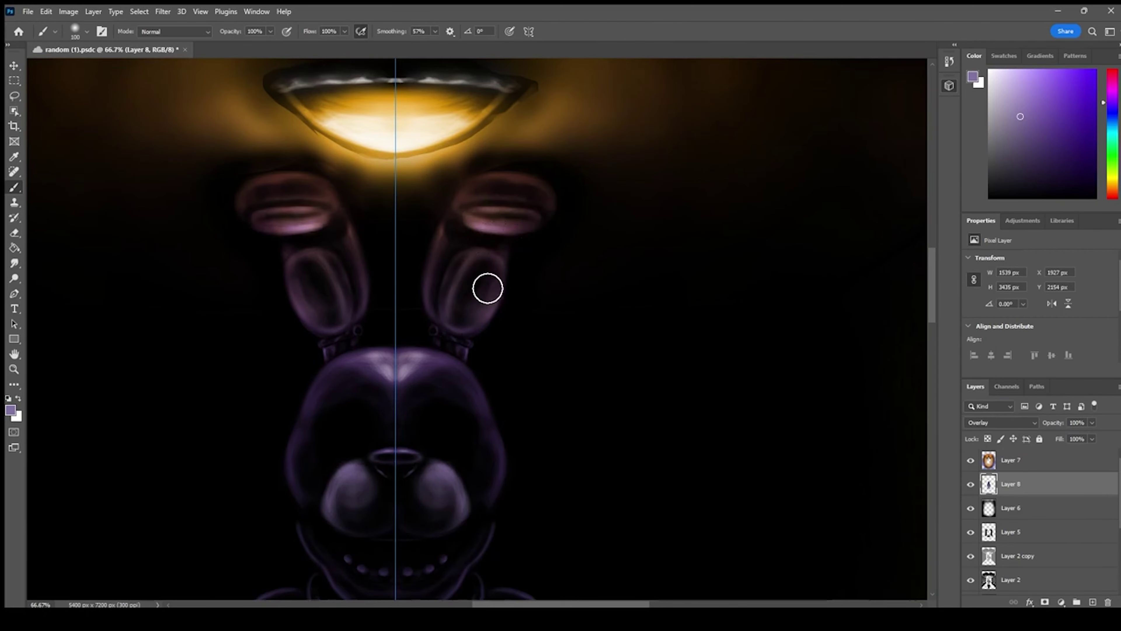
{"action": "key", "text": "ctrl+s"}
Swap to white and paint the figure's nose and ear joints
{"action": "key", "text": "ctrl+plus"}
{"action": "key", "text": "x"}
{"action": "left_click_drag", "start_coordinate": [370, 521], "coordinate": [396, 524]}
{"action": "mouse_move", "coordinate": [415, 336]}
{"action": "left_mouse_down"}
{"action": "mouse_move", "coordinate": [459, 362]}
{"action": "mouse_move", "coordinate": [411, 362]}
{"action": "mouse_move", "coordinate": [416, 371]}
{"action": "mouse_move", "coordinate": [446, 331]}
{"action": "left_mouse_up"}
{"action": "key", "text": "x"}
Restore the default colours, shrink the soft brush and paint the figure's teeth white
{"action": "left_click", "coordinate": [1000, 56]}
{"action": "left_click", "coordinate": [8, 399]}
{"action": "key", "text": "bracketleft"}
{"action": "key", "text": "bracketleft"}
{"action": "key", "text": "bracketleft"}
{"action": "key", "text": "bracketleft"}
{"action": "key", "text": "bracketleft"}
{"action": "key", "text": "bracketleft"}
{"action": "left_click_drag", "start_coordinate": [432, 574], "coordinate": [414, 360]}
{"action": "key", "text": "x"}
{"action": "left_click", "coordinate": [355, 279]}
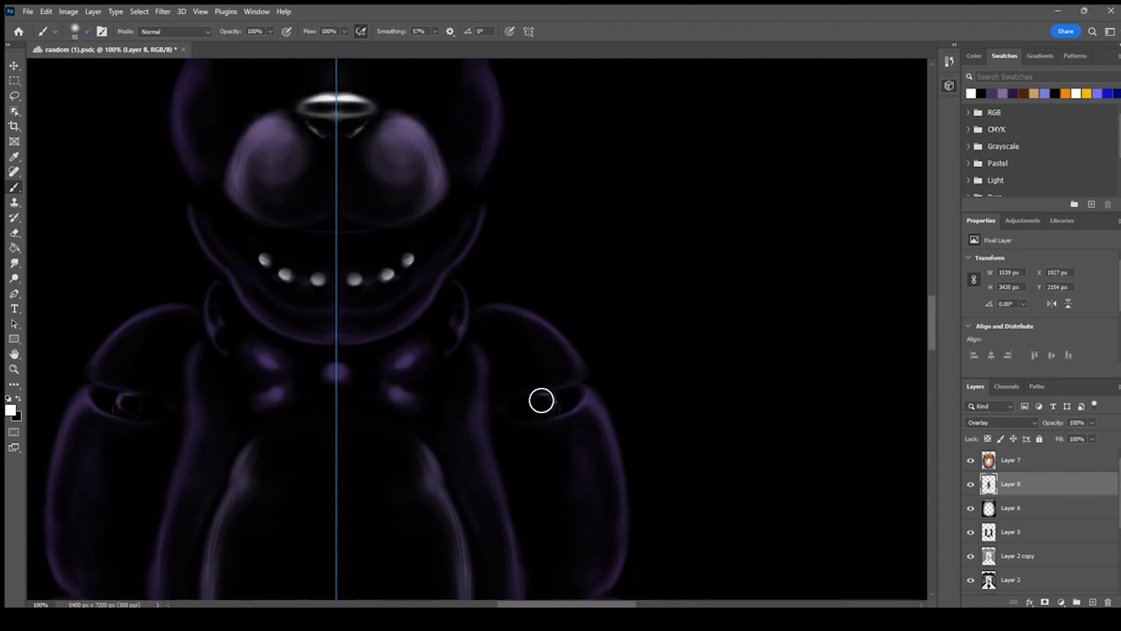
Paint the exposed shoulder, elbow and wrist joints white and save the document
{"action": "left_click_drag", "start_coordinate": [542, 400], "coordinate": [556, 407]}
{"action": "left_click_drag", "start_coordinate": [583, 574], "coordinate": [487, 275]}
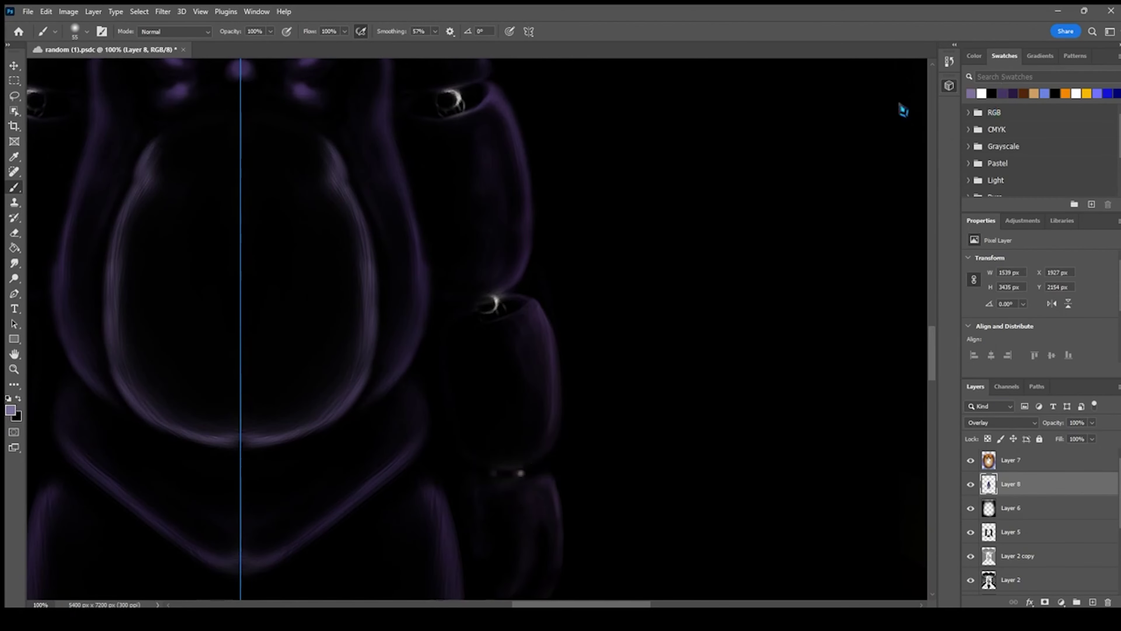
{"action": "key", "text": "ctrl+s"}
Paint dark purple along the figure's thighs, knees and lower legs, and save the document
{"action": "key", "text": "ctrl+minus"}
{"action": "left_click_drag", "start_coordinate": [426, 350], "coordinate": [440, 239]}
{"action": "left_click_drag", "start_coordinate": [428, 387], "coordinate": [464, 172]}
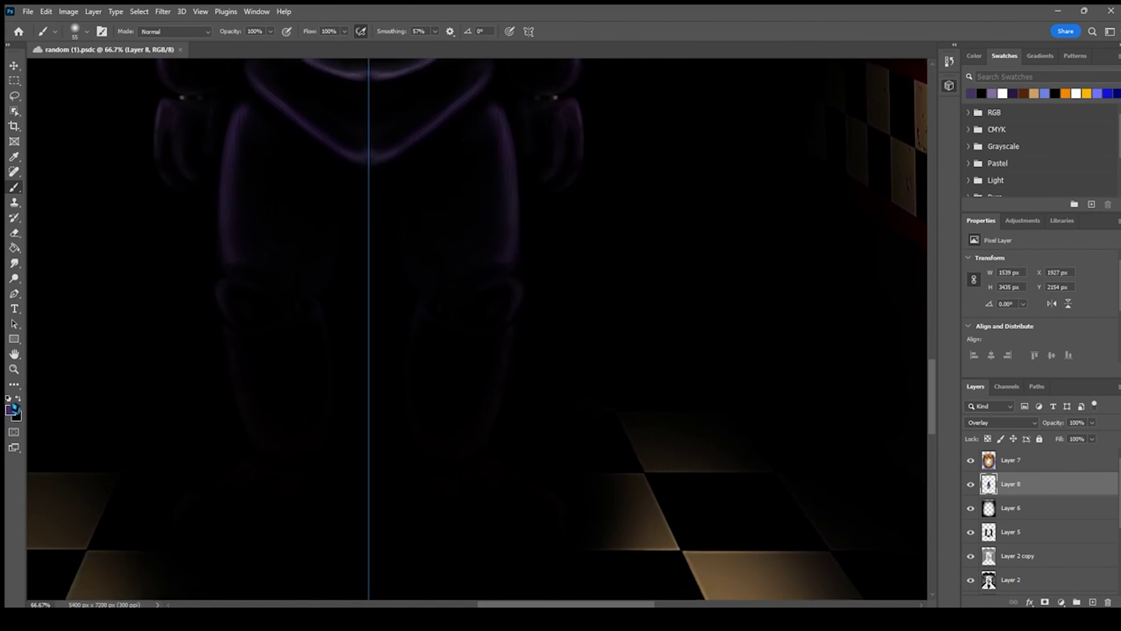
{"action": "key", "text": "ctrl+s"}
Choose dark red and tint the inside of the mouth around the teeth
{"action": "scroll", "coordinate": [420, 291], "scroll_direction": "up", "scroll_amount": 8}
{"action": "left_click_drag", "start_coordinate": [420, 290], "coordinate": [527, 475]}
{"action": "left_click", "coordinate": [10, 410]}
{"action": "left_click", "coordinate": [474, 406]}
{"action": "scroll", "coordinate": [466, 423], "scroll_direction": "up", "scroll_amount": 2}
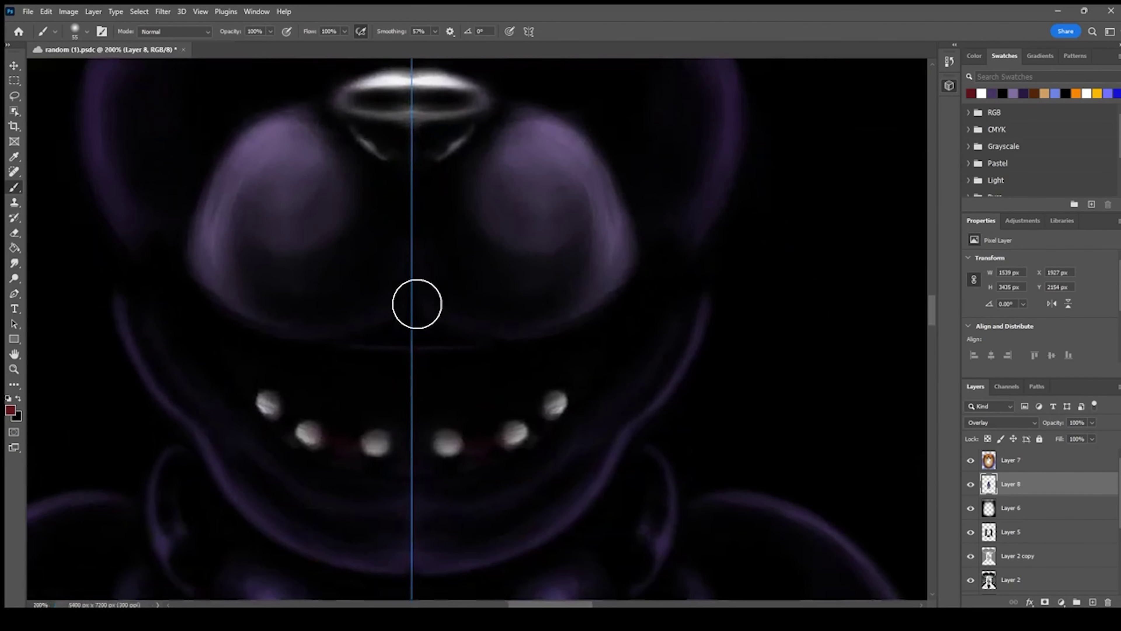
{"action": "left_click_drag", "start_coordinate": [290, 432], "coordinate": [428, 469]}
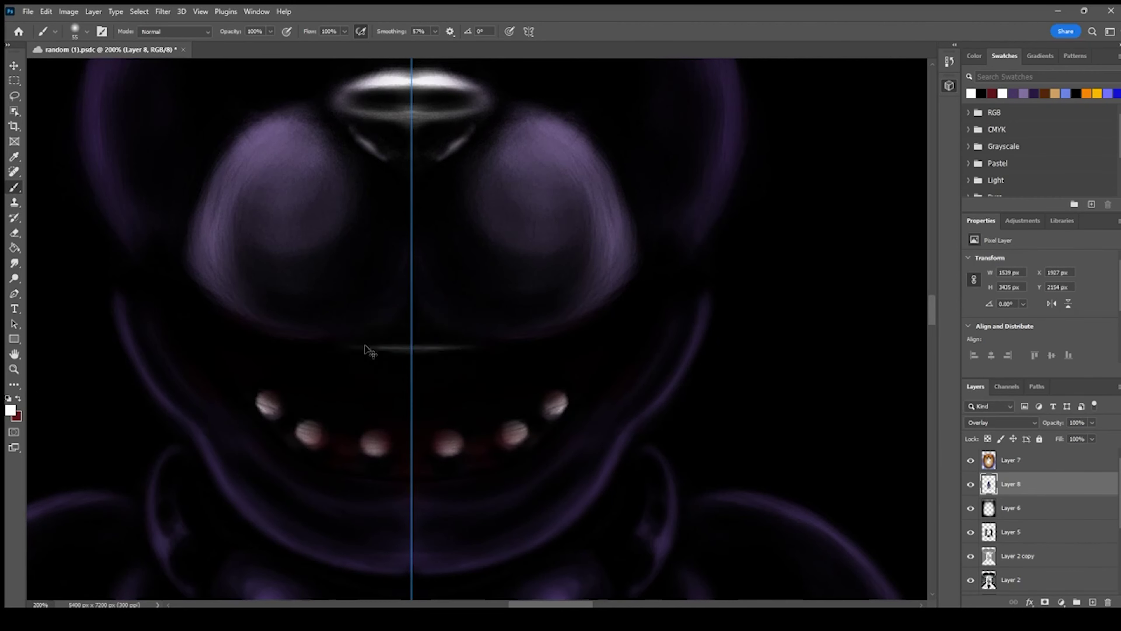
Paint the figure's bow tie and collar dark red with a slightly larger soft brush, and save the document
{"action": "left_click", "coordinate": [541, 235], "text": "alt"}
{"action": "key", "text": "ctrl+minus"}
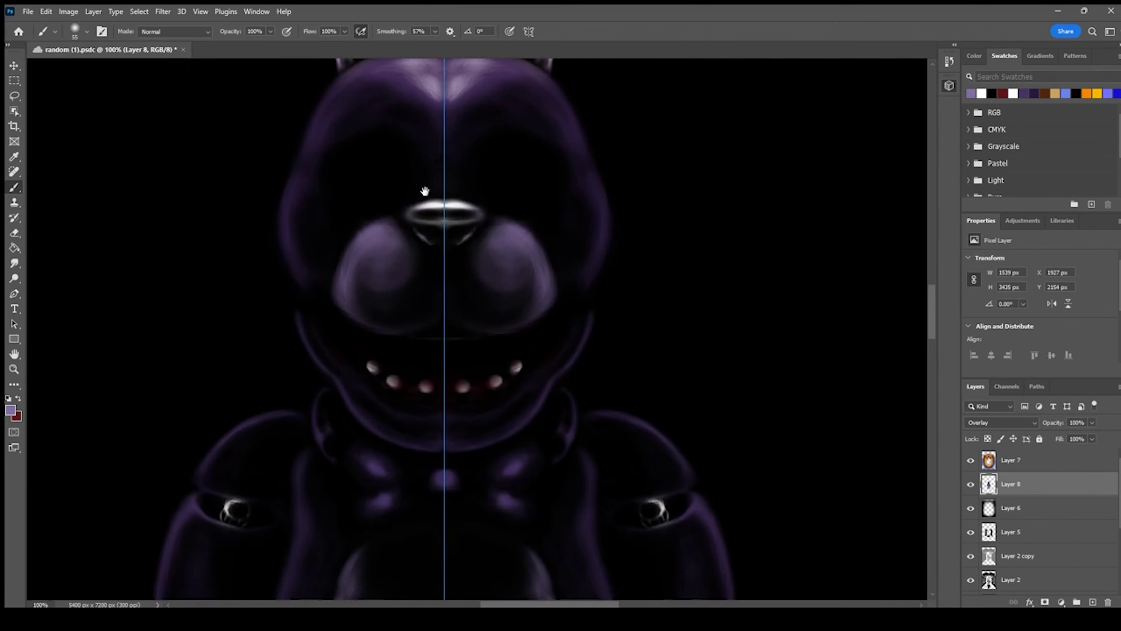
{"action": "left_click_drag", "start_coordinate": [425, 191], "coordinate": [416, 407]}
{"action": "key", "text": "ctrl+minus"}
{"action": "key", "text": "ctrl+minus"}
{"action": "left_click_drag", "start_coordinate": [473, 486], "coordinate": [464, 326]}
{"action": "key", "text": "ctrl+plus"}
{"action": "key", "text": "ctrl+plus"}
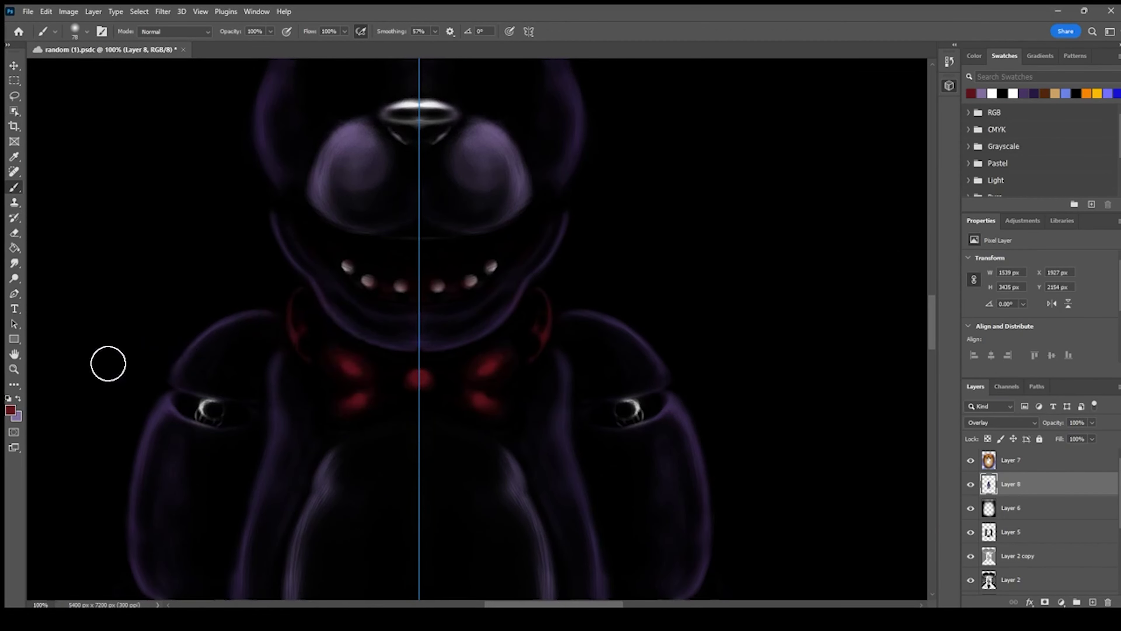
{"action": "key", "text": "ctrl+s"}
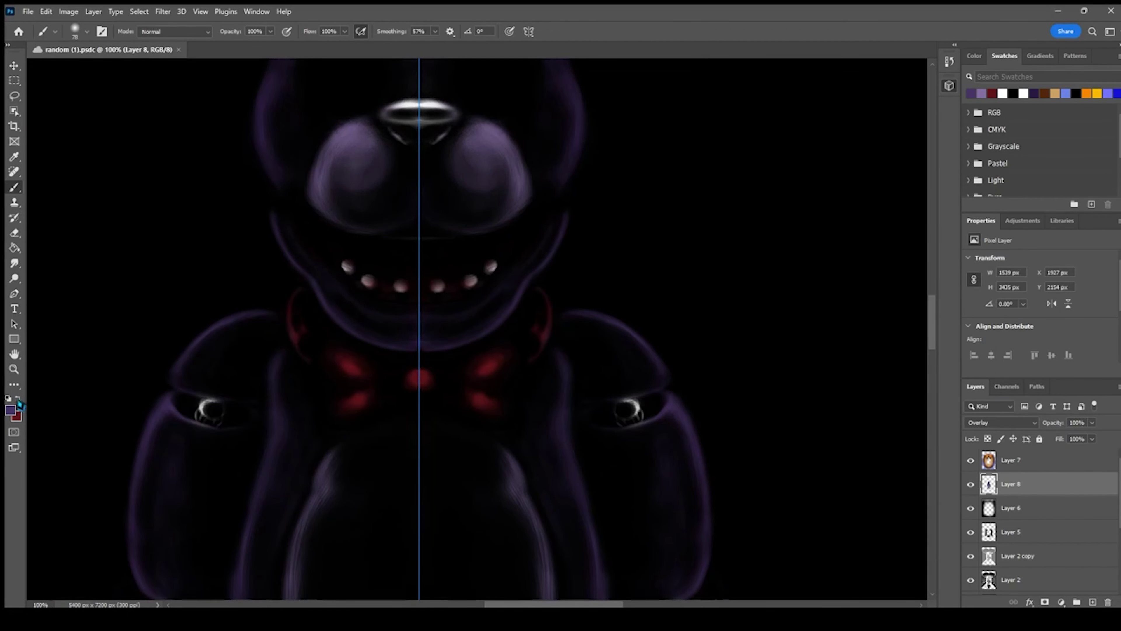
Choose a light orange and tint the inner and lower edges of the figure's nose
{"action": "key", "text": "ctrl+minus"}
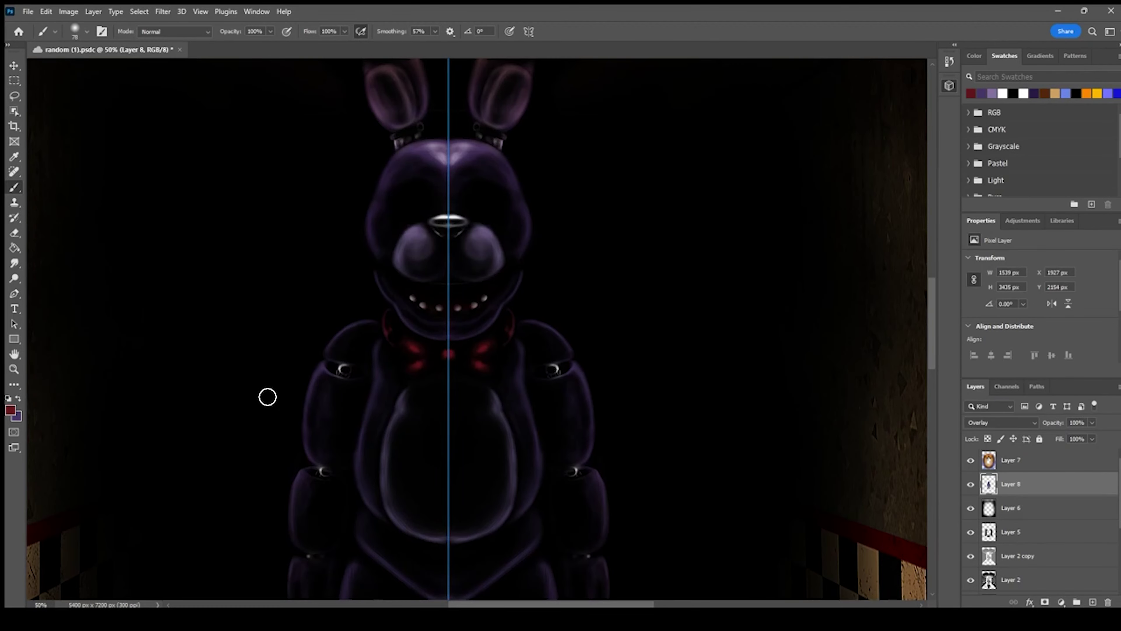
{"action": "left_click_drag", "start_coordinate": [427, 200], "coordinate": [430, 313]}
{"action": "key", "text": "ctrl+plus"}
{"action": "left_click", "coordinate": [8, 398]}
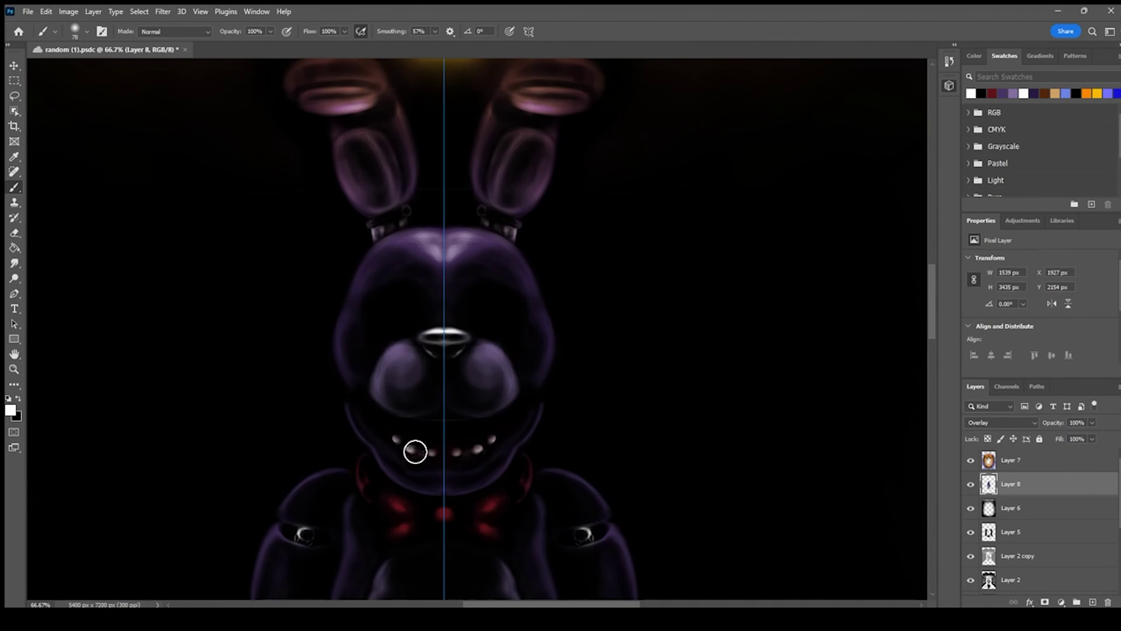
{"action": "left_click", "coordinate": [400, 513], "text": "alt"}
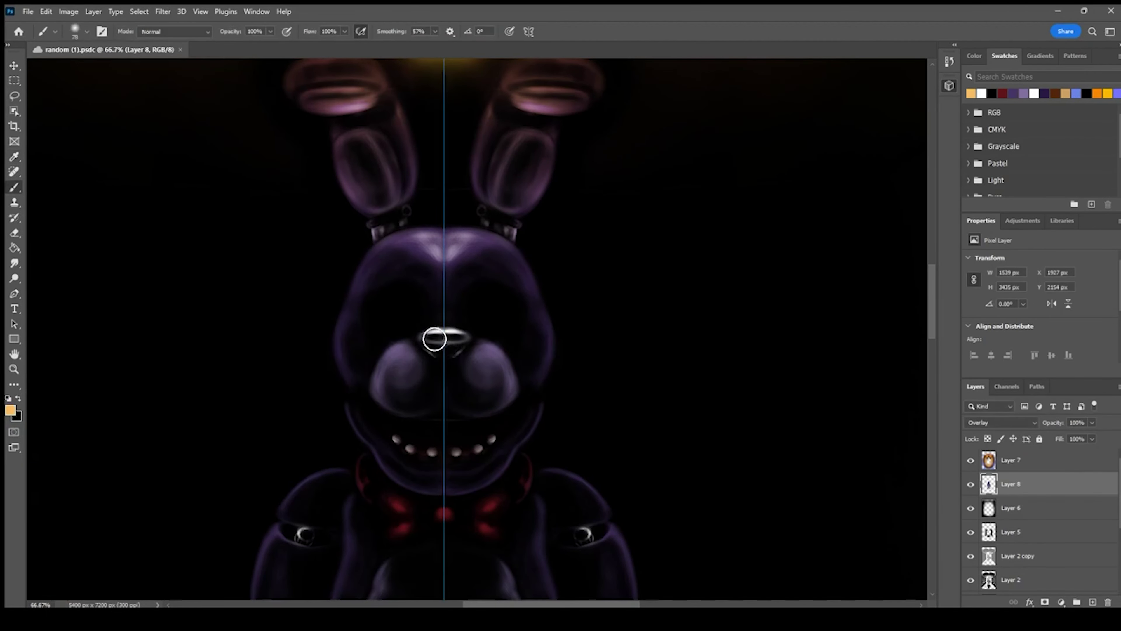
{"action": "key", "text": "ctrl+plus"}
{"action": "key", "text": "ctrl+plus"}
{"action": "key", "text": "ctrl+plus"}
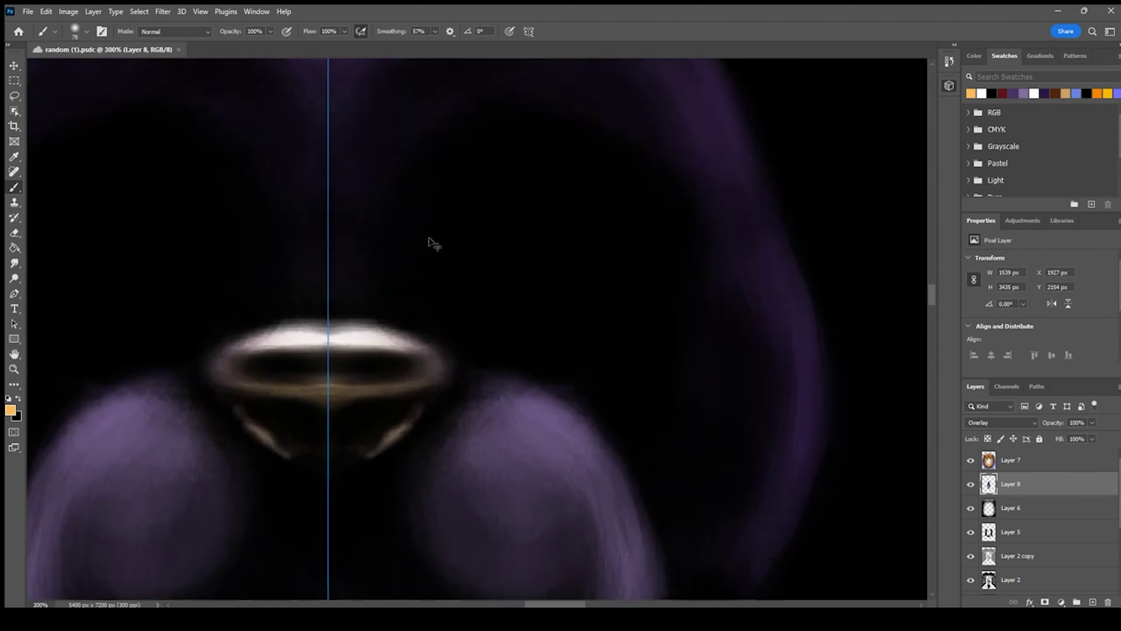
{"action": "left_click", "coordinate": [84, 70]}
{"action": "mouse_move", "coordinate": [344, 374]}
{"action": "left_mouse_down"}
{"action": "mouse_move", "coordinate": [246, 344]}
{"action": "mouse_move", "coordinate": [213, 380]}
{"action": "left_mouse_up"}
Choose a dark orange-brown, deepen the nose's side and lower edges, and save the document
{"action": "left_click", "coordinate": [11, 410]}
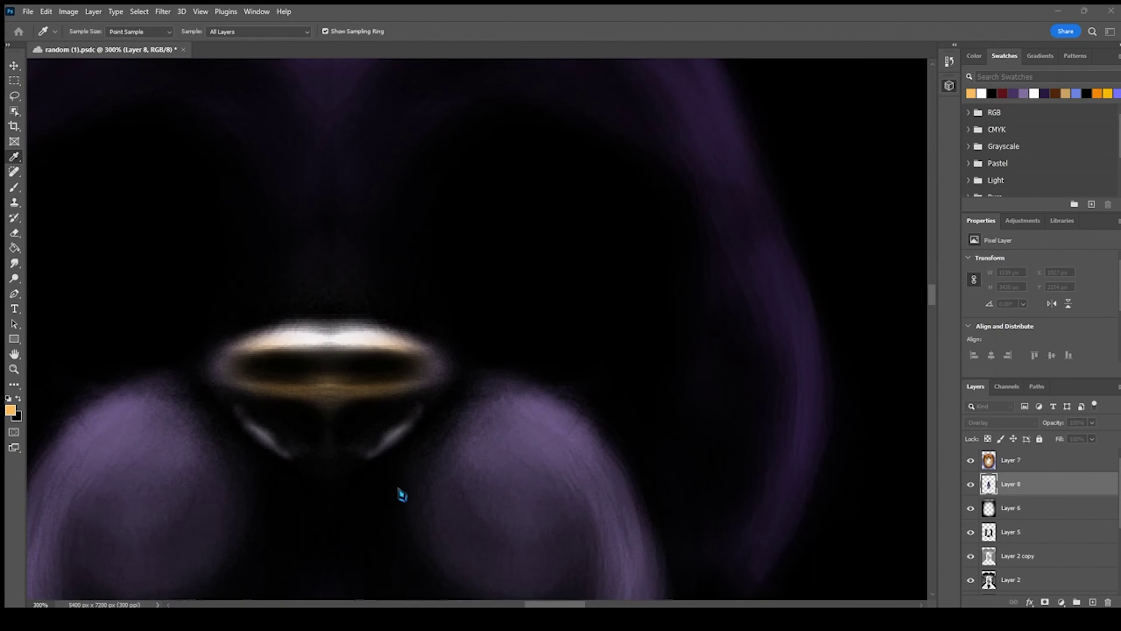
{"action": "left_click", "coordinate": [348, 487]}
{"action": "key", "text": "Return"}
{"action": "key", "text": "ctrl+z"}
{"action": "left_click", "coordinate": [11, 410]}
{"action": "left_click", "coordinate": [499, 383]}
{"action": "key", "text": "ctrl+s"}
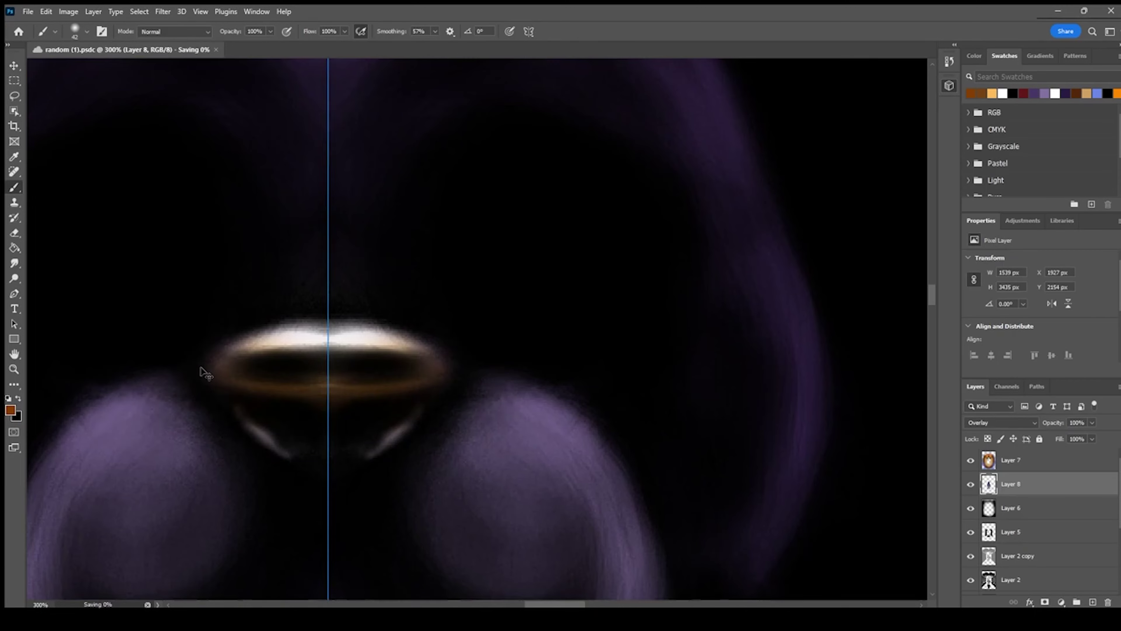
Create a new top layer set to Color Dodge and brush golden orange over the glowing ceiling lamp
{"action": "key", "text": "ctrl+minus"}
{"action": "key", "text": "ctrl+minus"}
{"action": "key", "text": "ctrl+minus"}
{"action": "key", "text": "ctrl+minus"}
{"action": "key", "text": "ctrl+minus"}
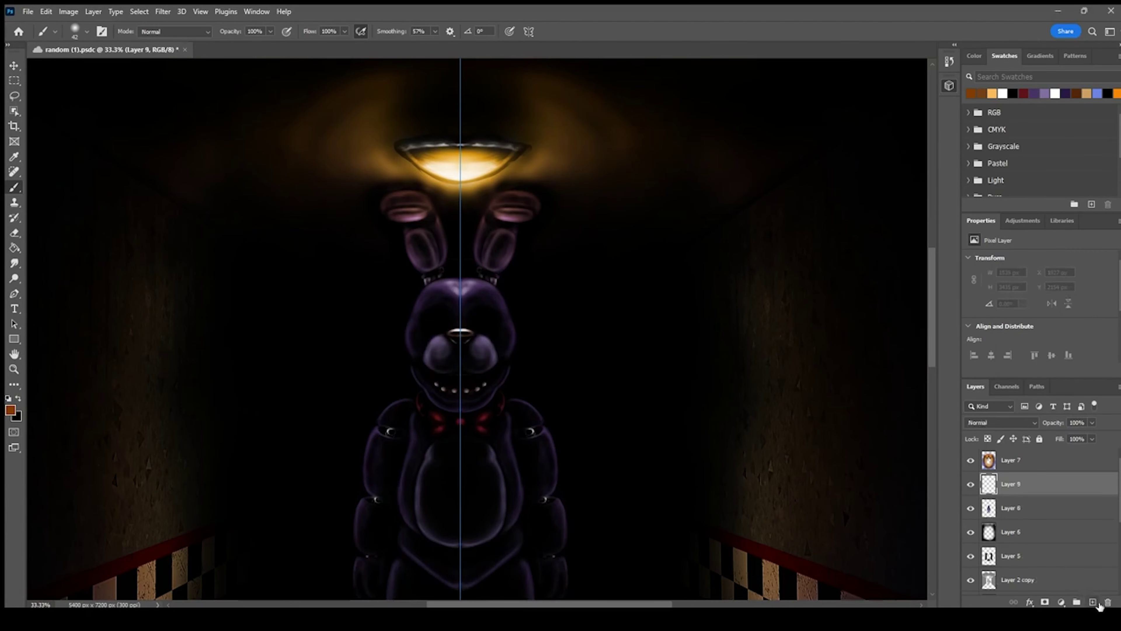
{"action": "left_click", "coordinate": [1093, 602]}
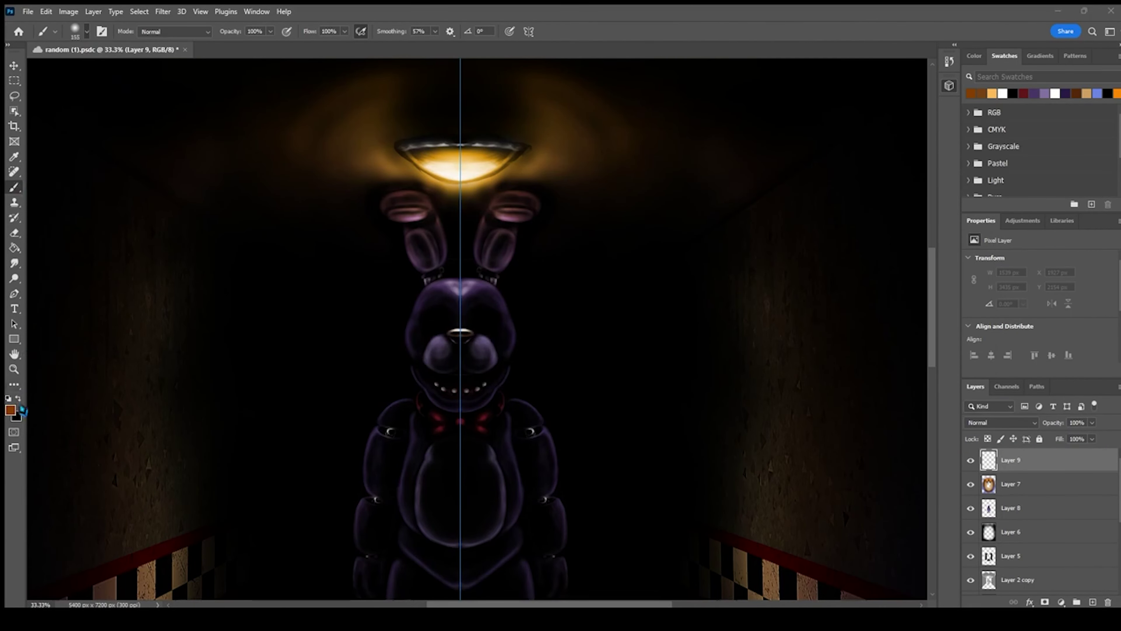
{"action": "key", "text": "i"}
{"action": "key", "text": "Return"}
{"action": "left_click_drag", "start_coordinate": [431, 175], "coordinate": [475, 160]}
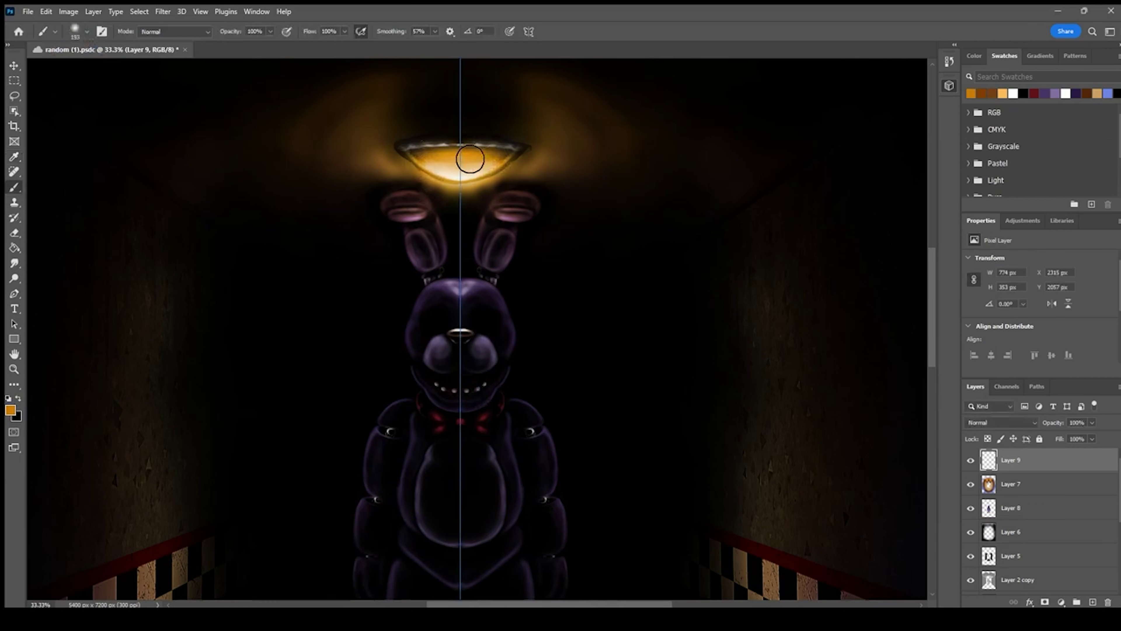
{"action": "left_click", "coordinate": [1001, 422]}
{"action": "left_click", "coordinate": [1006, 431]}
Paint an orange glow on the figure's ears, forehead, cheeks and shoulders, and use black to tone down the excess
{"action": "mouse_move", "coordinate": [397, 206]}
{"action": "left_mouse_down"}
{"action": "mouse_move", "coordinate": [440, 233]}
{"action": "mouse_move", "coordinate": [454, 221]}
{"action": "left_mouse_up"}
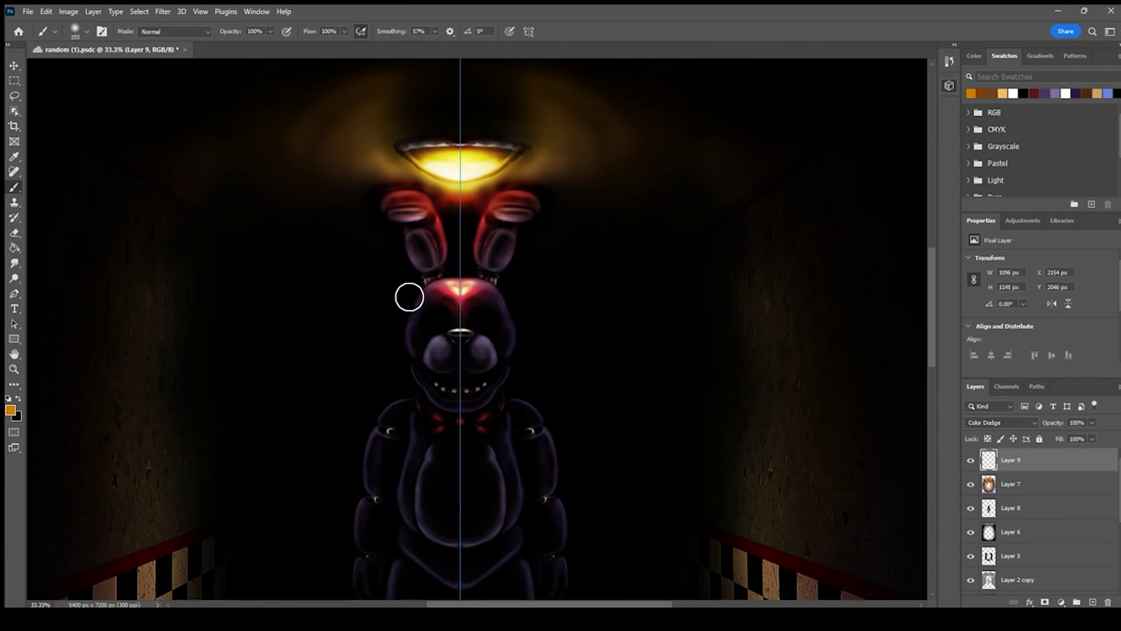
{"action": "left_click_drag", "start_coordinate": [442, 419], "coordinate": [435, 263]}
{"action": "left_click_drag", "start_coordinate": [378, 260], "coordinate": [399, 247]}
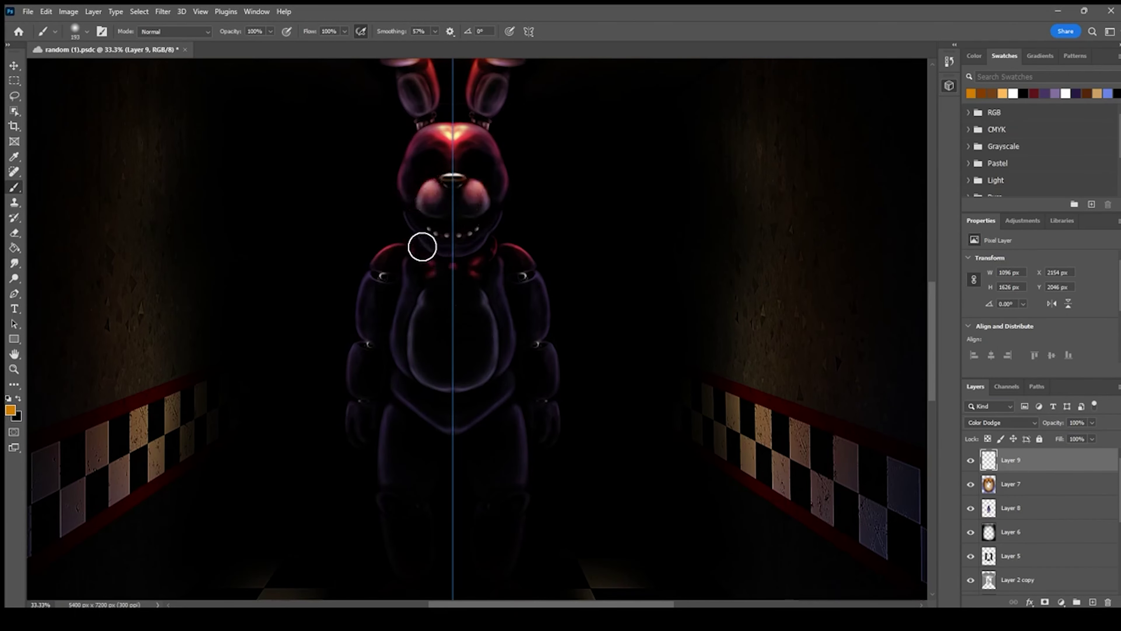
{"action": "mouse_move", "coordinate": [425, 189]}
{"action": "left_mouse_down"}
{"action": "mouse_move", "coordinate": [445, 353]}
{"action": "mouse_move", "coordinate": [417, 336]}
{"action": "mouse_move", "coordinate": [437, 322]}
{"action": "left_mouse_up"}
{"action": "key", "text": "ctrl+plus"}
{"action": "key", "text": "ctrl+plus"}
{"action": "left_click", "coordinate": [18, 398]}
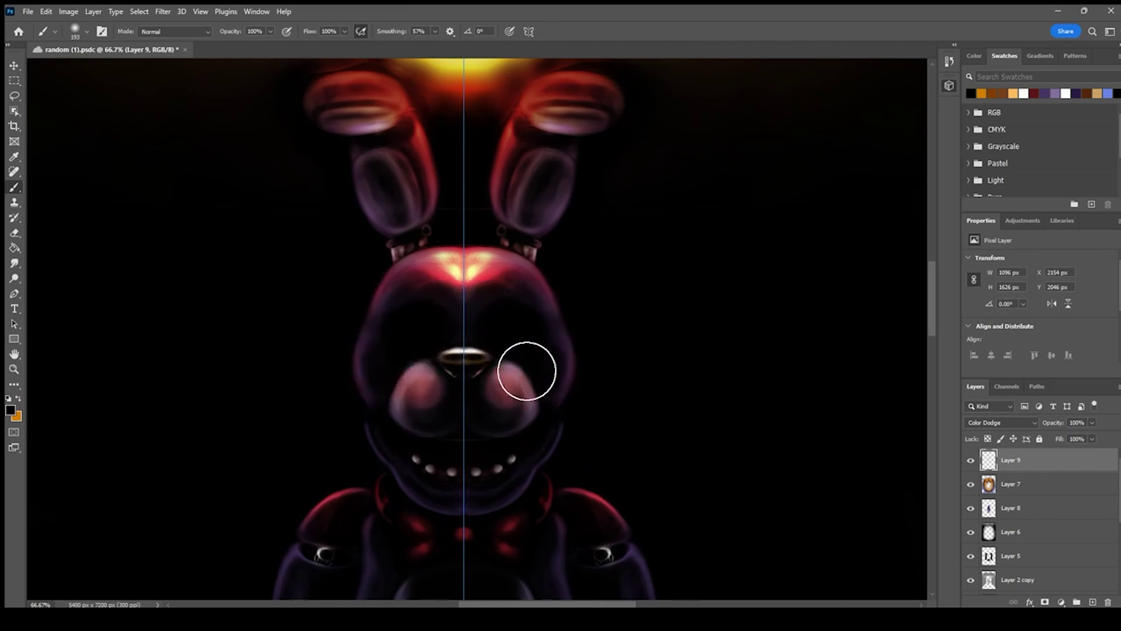
{"action": "left_click_drag", "start_coordinate": [527, 371], "coordinate": [506, 256]}
Compare blending modes for the glow layer, keep Color Dodge, and duplicate it as an Overlay copy
{"action": "left_click", "coordinate": [989, 423]}
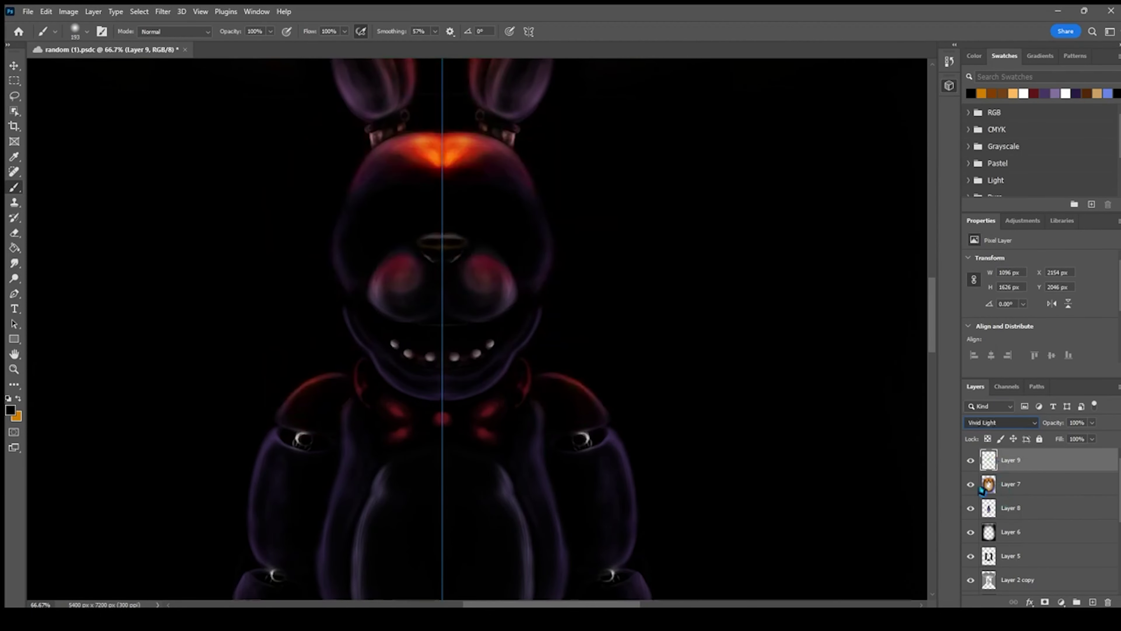
{"action": "scroll", "coordinate": [976, 425], "scroll_direction": "up", "scroll_amount": 6}
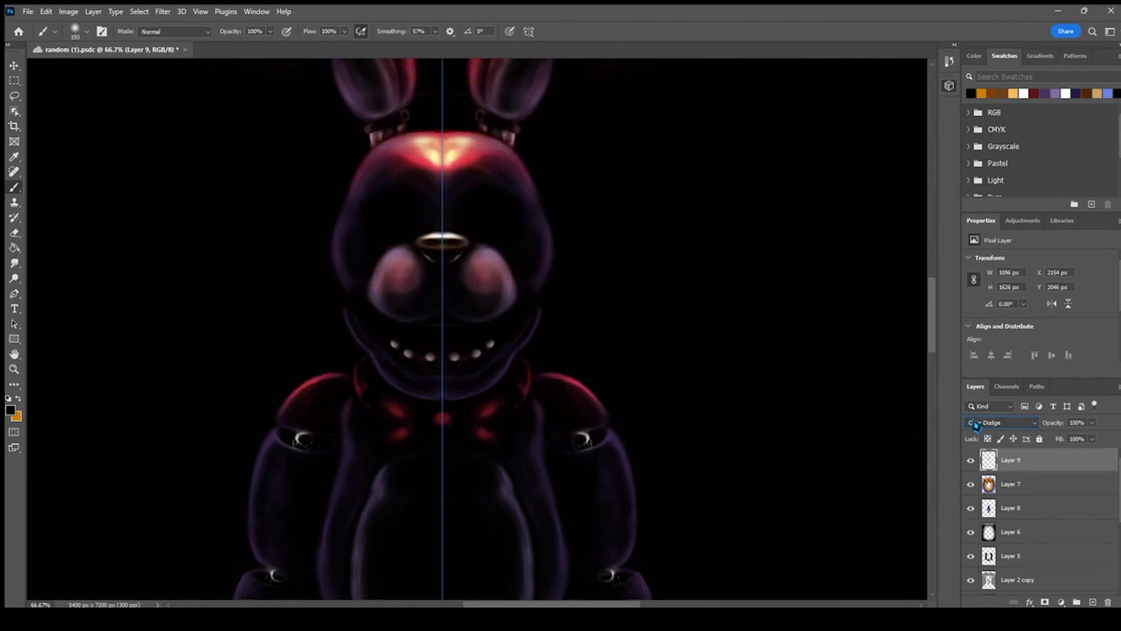
{"action": "key", "text": "ctrl+j"}
{"action": "scroll", "coordinate": [976, 425], "scroll_direction": "down", "scroll_amount": 3}
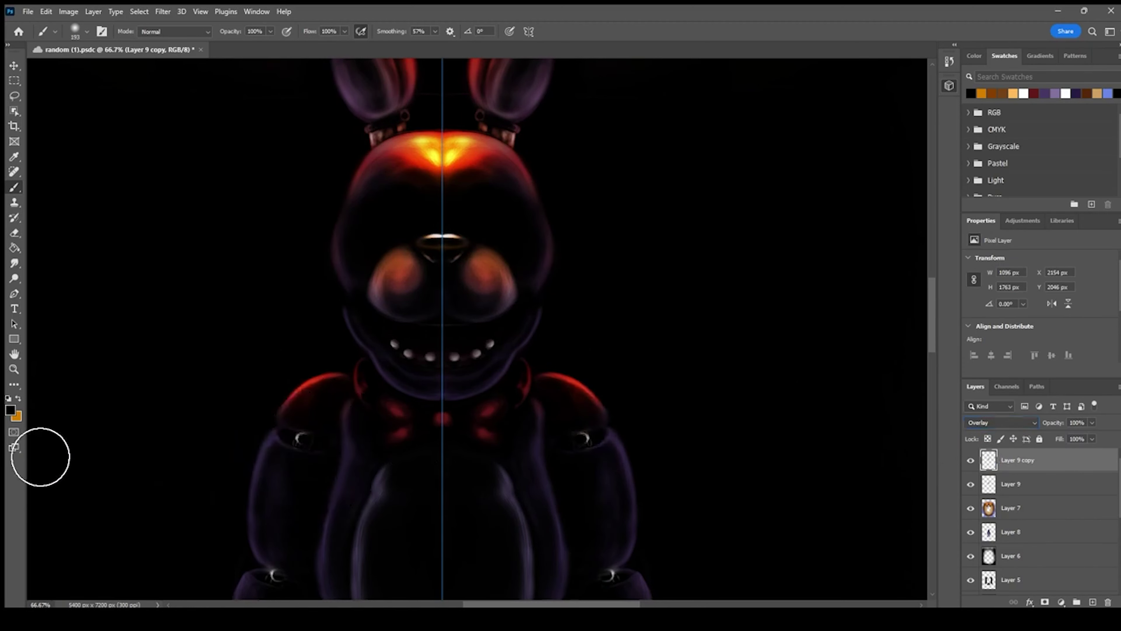
Paint orange rim light on the ears and upper arms on the Overlay copy, and save the document
{"action": "left_click", "coordinate": [18, 398]}
{"action": "left_click", "coordinate": [381, 279]}
{"action": "key", "text": "ctrl+z"}
{"action": "left_click_drag", "start_coordinate": [397, 127], "coordinate": [415, 327]}
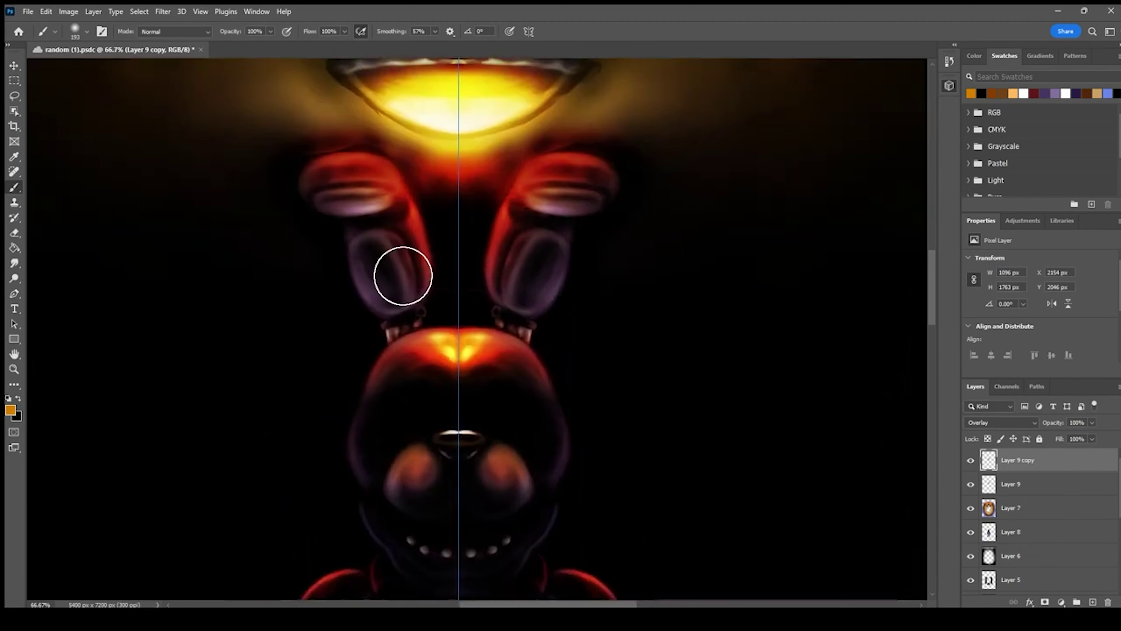
{"action": "scroll", "coordinate": [392, 327], "scroll_direction": "down", "scroll_amount": 5}
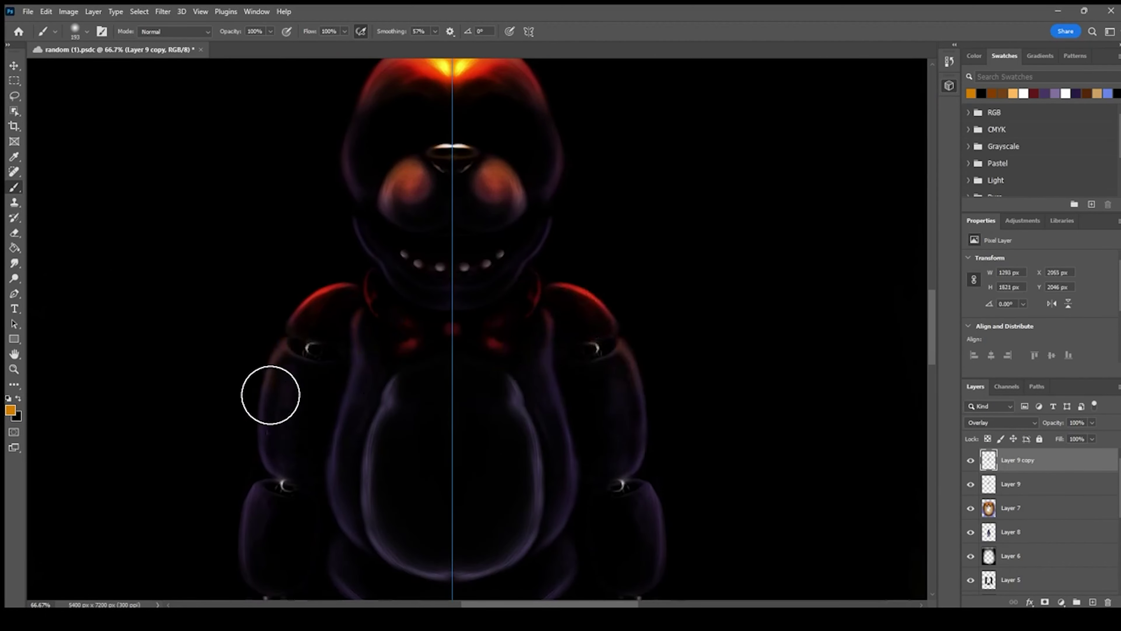
{"action": "scroll", "coordinate": [251, 433], "scroll_direction": "up", "scroll_amount": 2}
{"action": "key", "text": "ctrl+s"}
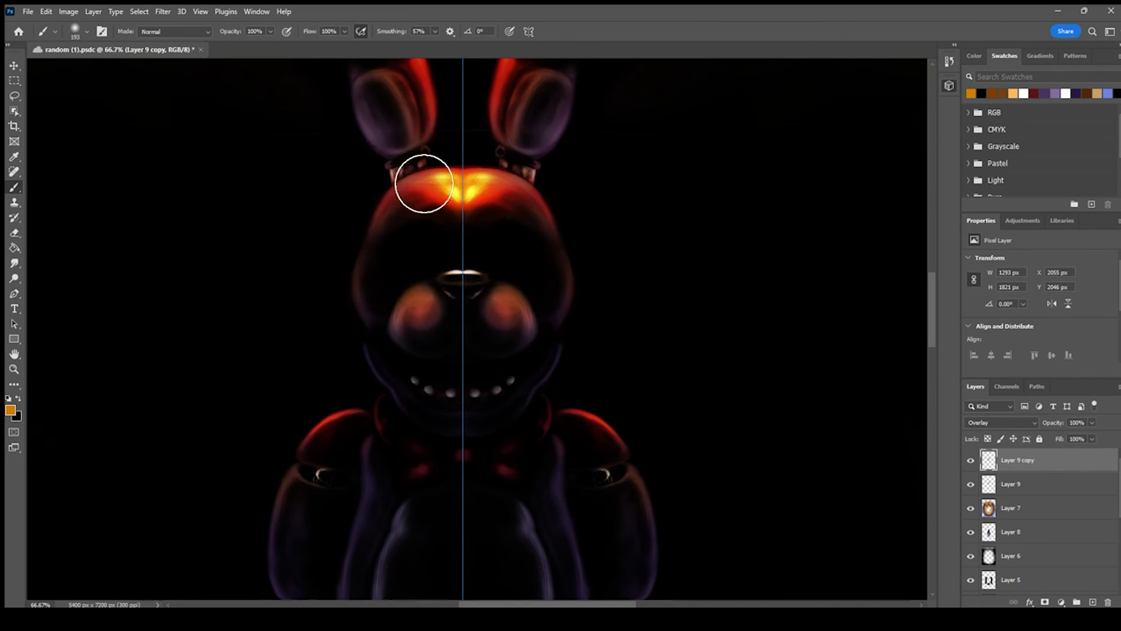
Refine the Overlay shading around the figure's head, mouth and torso with orange and black, and save the document
{"action": "left_click_drag", "start_coordinate": [423, 183], "coordinate": [422, 370]}
{"action": "key", "text": "x"}
{"action": "left_click_drag", "start_coordinate": [353, 286], "coordinate": [365, 231]}
{"action": "key", "text": "ctrl+s"}
{"action": "key", "text": "ctrl+minus"}
{"action": "left_click_drag", "start_coordinate": [490, 435], "coordinate": [443, 218]}
{"action": "left_click_drag", "start_coordinate": [445, 316], "coordinate": [474, 176]}
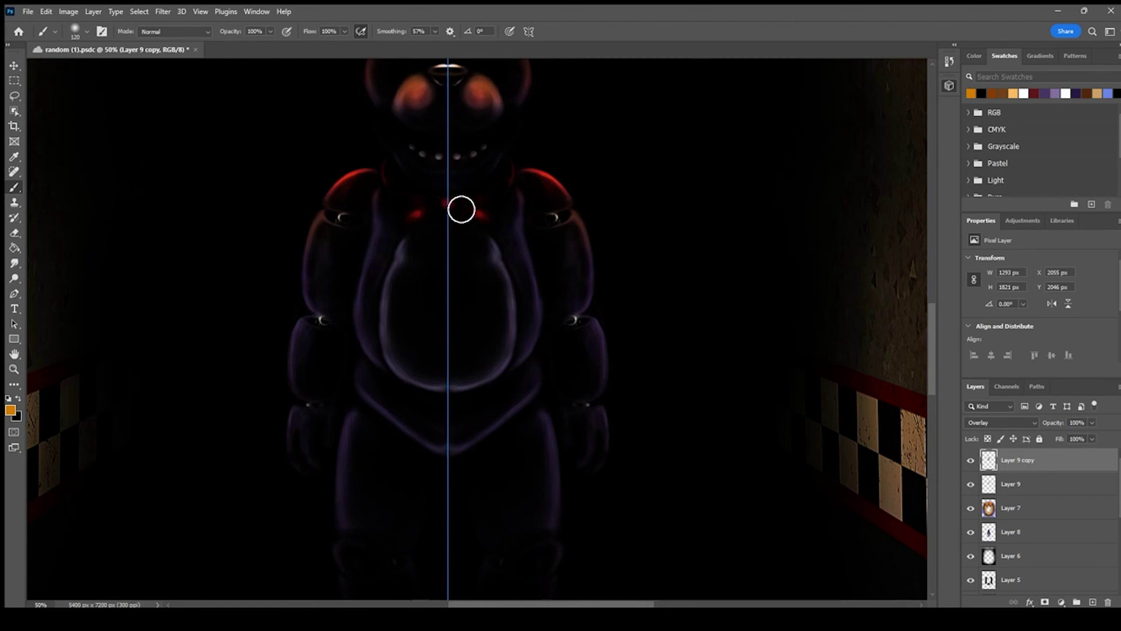
{"action": "key", "text": "ctrl+s"}
Add a faint warm tint to the figure's feet on the Color Dodge layer and its Overlay copy, and save
{"action": "scroll", "coordinate": [456, 482], "scroll_direction": "down", "scroll_amount": 5}
{"action": "key", "text": "alt+bracketleft"}
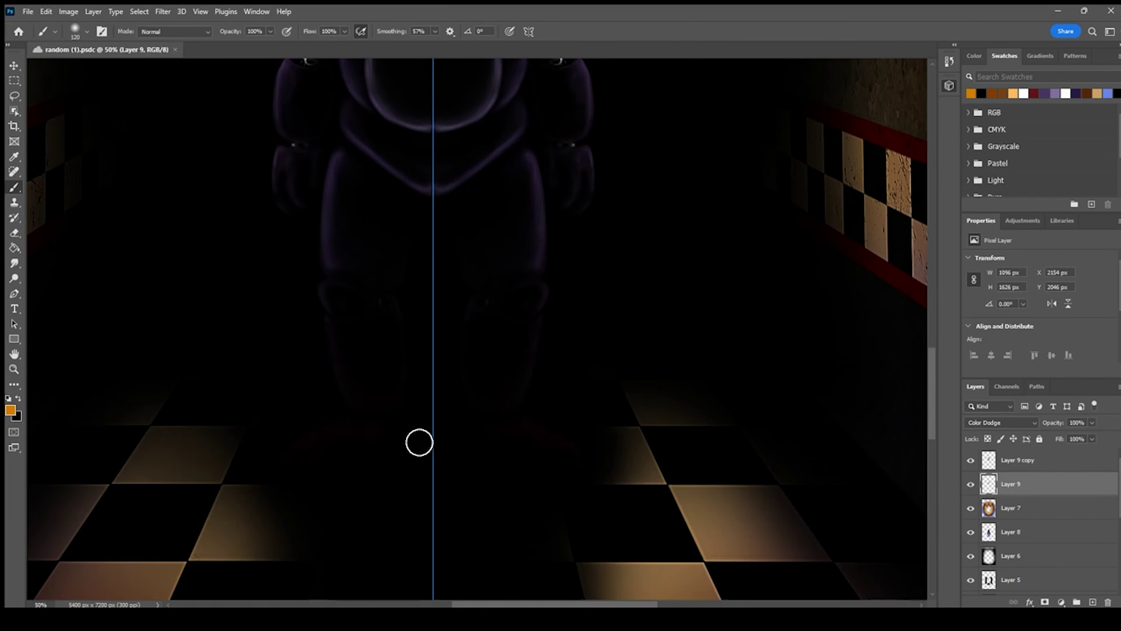
{"action": "left_click", "coordinate": [1026, 467]}
{"action": "key", "text": "ctrl+minus"}
{"action": "left_click_drag", "start_coordinate": [470, 105], "coordinate": [507, 457]}
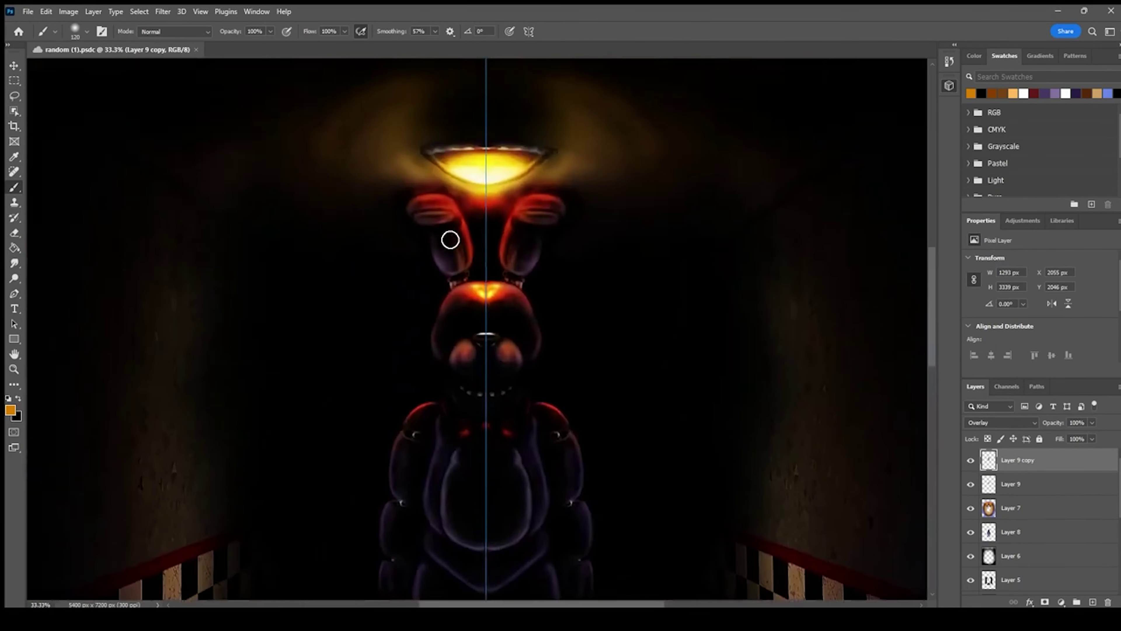
{"action": "key", "text": "ctrl+s"}
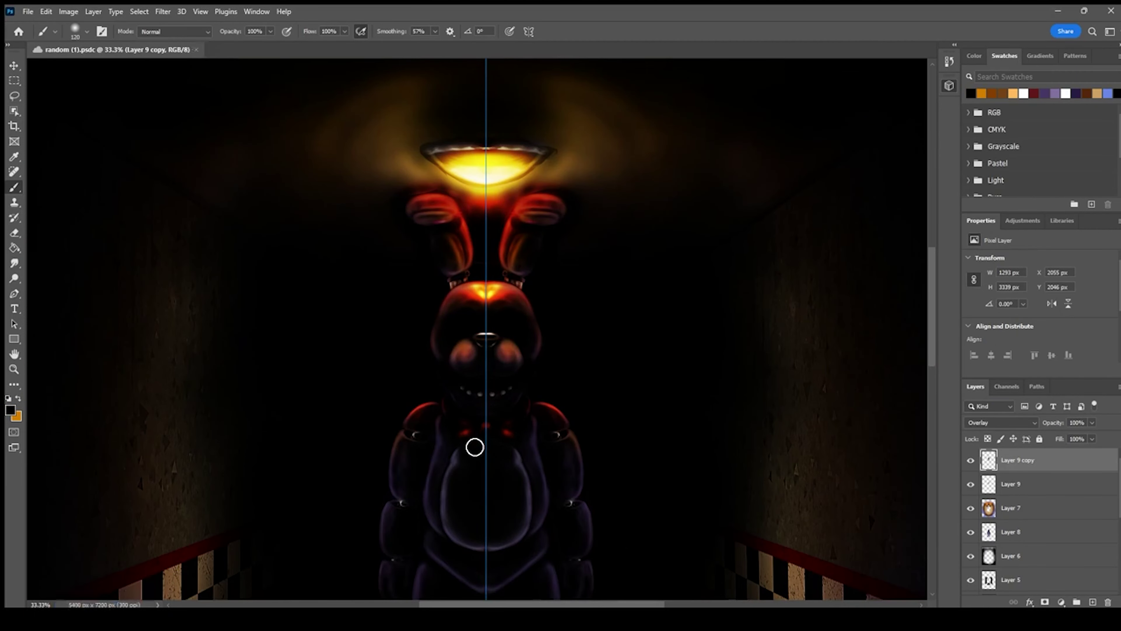
Choose a muted blue, tint the outlines of the belly, hips and thighs, and save the document
{"action": "left_click", "coordinate": [18, 399]}
{"action": "left_click", "coordinate": [10, 410]}
{"action": "left_click", "coordinate": [314, 439]}
{"action": "left_click", "coordinate": [463, 398]}
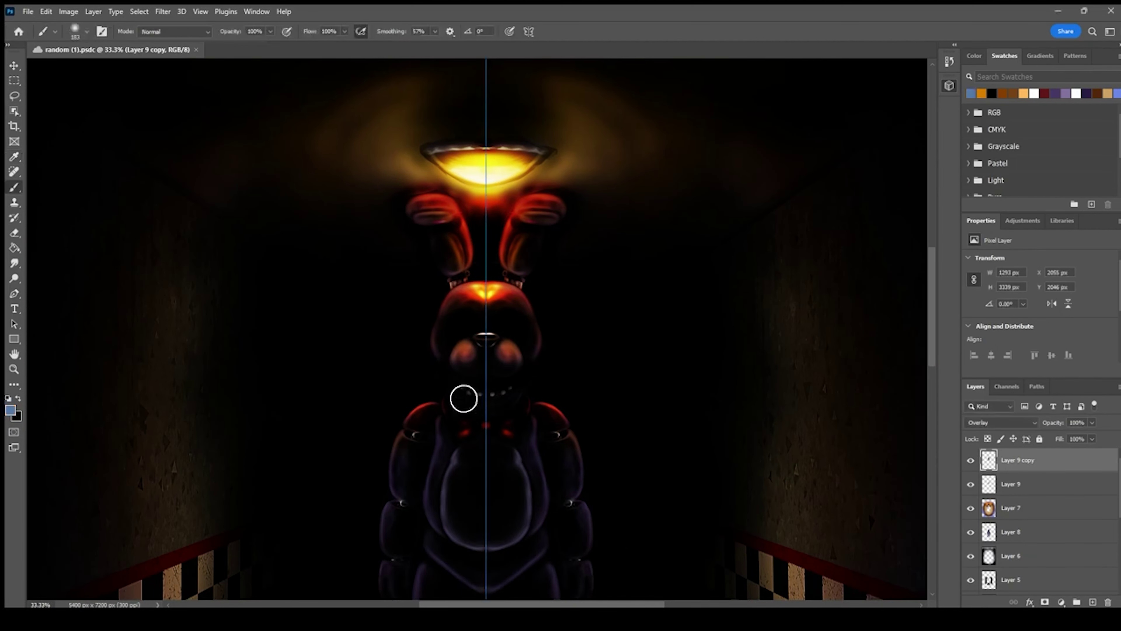
{"action": "left_click_drag", "start_coordinate": [436, 501], "coordinate": [389, 279]}
{"action": "mouse_move", "coordinate": [505, 379]}
{"action": "left_mouse_down"}
{"action": "mouse_move", "coordinate": [370, 341]}
{"action": "mouse_move", "coordinate": [426, 434]}
{"action": "mouse_move", "coordinate": [455, 272]}
{"action": "mouse_move", "coordinate": [383, 480]}
{"action": "mouse_move", "coordinate": [345, 302]}
{"action": "mouse_move", "coordinate": [360, 351]}
{"action": "mouse_move", "coordinate": [528, 393]}
{"action": "left_mouse_up"}
{"action": "key", "text": "ctrl+s"}
{"action": "left_click", "coordinate": [18, 398]}
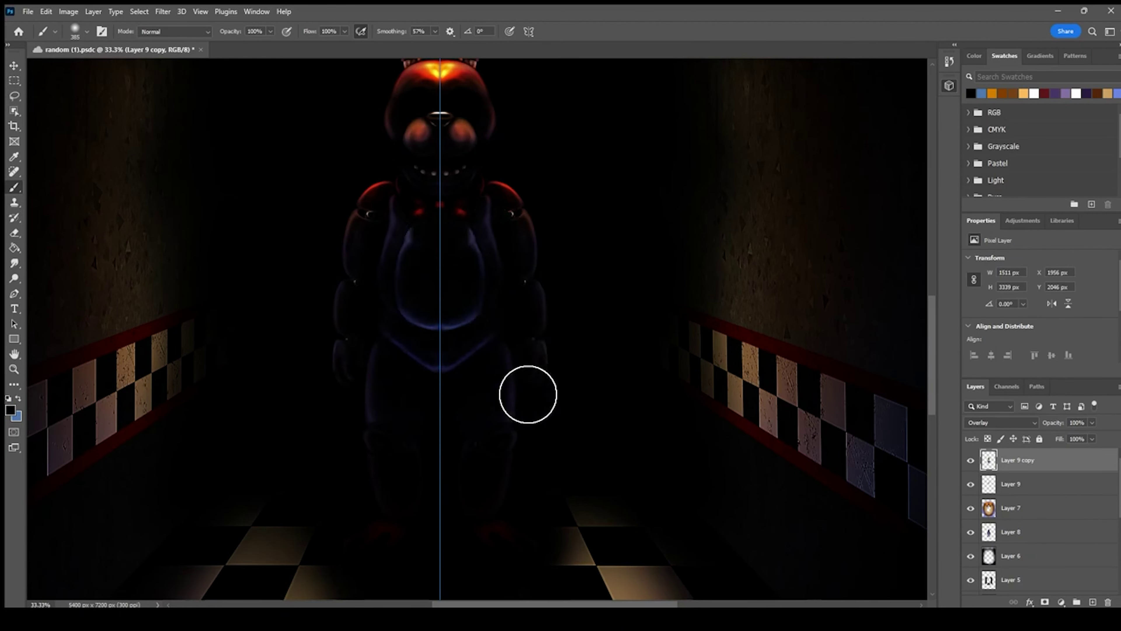
{"action": "key", "text": "ctrl+s"}
Add a new top layer and set up a small soft white brush for painting on the lower floor
{"action": "mouse_move", "coordinate": [445, 316]}
{"action": "left_mouse_down"}
{"action": "mouse_move", "coordinate": [471, 435]}
{"action": "mouse_move", "coordinate": [450, 481]}
{"action": "left_mouse_up"}
{"action": "left_click_drag", "start_coordinate": [438, 404], "coordinate": [393, 200]}
{"action": "key", "text": "ctrl+plus"}
{"action": "key", "text": "ctrl+plus"}
{"action": "mouse_move", "coordinate": [339, 411]}
{"action": "left_mouse_down"}
{"action": "mouse_move", "coordinate": [408, 338]}
{"action": "mouse_move", "coordinate": [452, 262]}
{"action": "left_mouse_up"}
{"action": "left_click", "coordinate": [1092, 602]}
{"action": "key", "text": "bracketleft"}
{"action": "key", "text": "bracketleft"}
{"action": "key", "text": "bracketleft"}
{"action": "key", "text": "bracketleft"}
{"action": "key", "text": "bracketleft"}
{"action": "key", "text": "bracketleft"}
{"action": "key", "text": "bracketleft"}
{"action": "key", "text": "bracketleft"}
{"action": "key", "text": "bracketleft"}
{"action": "key", "text": "bracketleft"}
{"action": "key", "text": "bracketleft"}
{"action": "key", "text": "bracketleft"}
{"action": "key", "text": "bracketleft"}
{"action": "key", "text": "bracketleft"}
{"action": "key", "text": "bracketleft"}
{"action": "key", "text": "bracketleft"}
{"action": "key", "text": "d"}
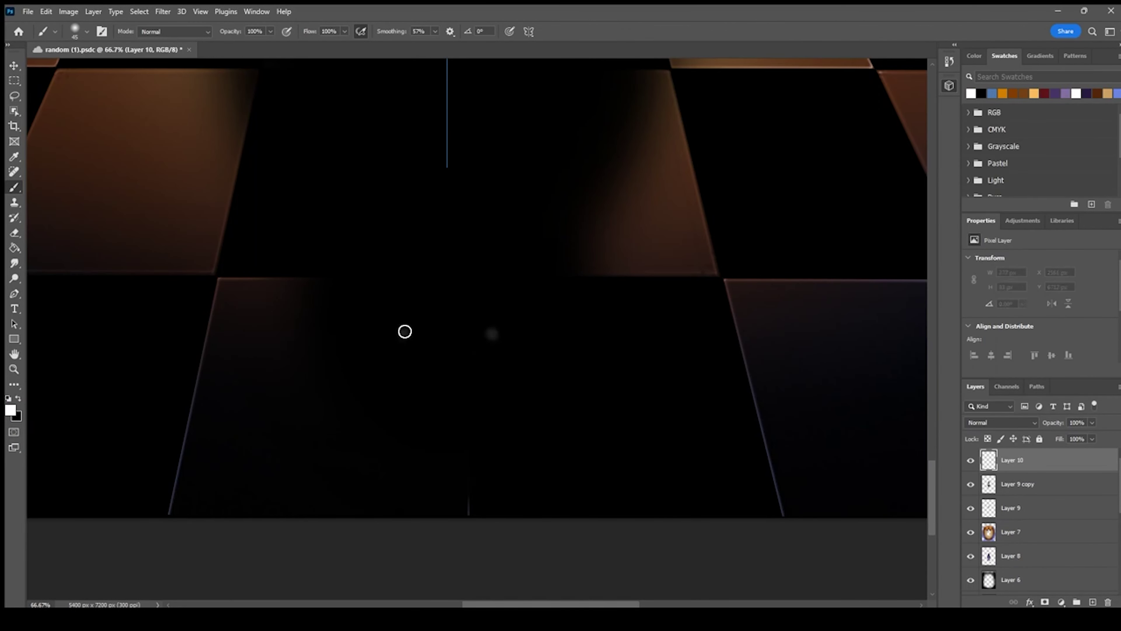
Paint a small mirrored white emblem on the lower floor, with an arch of dots and two rounded shapes with stems
{"action": "left_click", "coordinate": [399, 331]}
{"action": "left_click_drag", "start_coordinate": [398, 285], "coordinate": [446, 257]}
{"action": "key", "text": "ctrl+z"}
{"action": "mouse_move", "coordinate": [398, 276]}
{"action": "left_mouse_down"}
{"action": "mouse_move", "coordinate": [441, 255]}
{"action": "mouse_move", "coordinate": [388, 290]}
{"action": "left_mouse_up"}
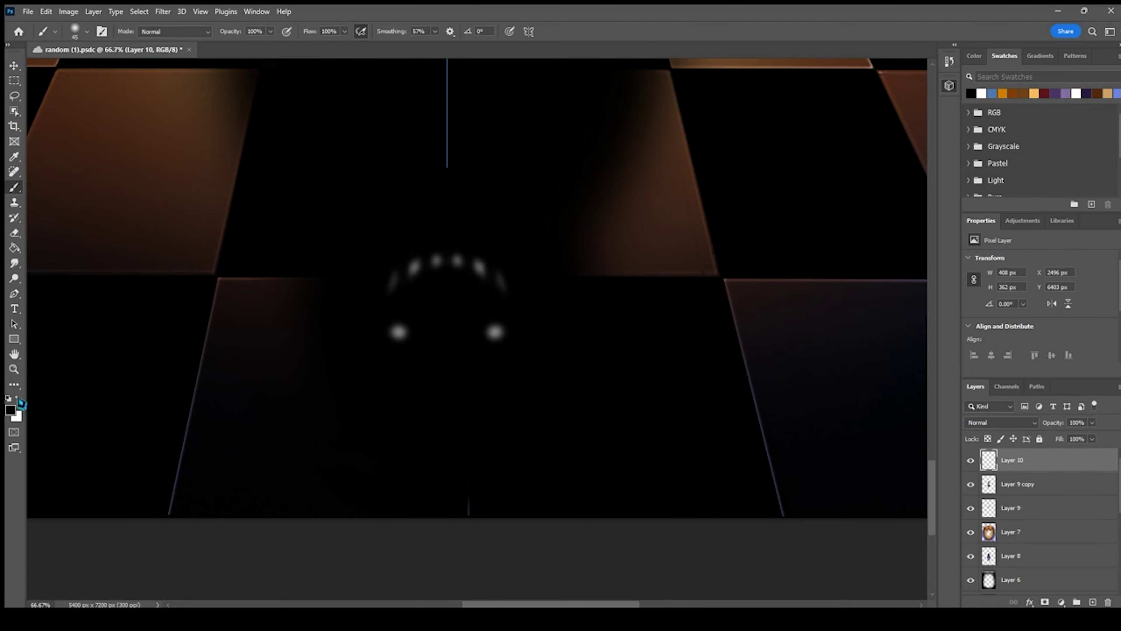
{"action": "left_click", "coordinate": [18, 398]}
{"action": "mouse_move", "coordinate": [403, 329]}
{"action": "left_mouse_down"}
{"action": "mouse_move", "coordinate": [423, 353]}
{"action": "mouse_move", "coordinate": [375, 298]}
{"action": "mouse_move", "coordinate": [400, 288]}
{"action": "mouse_move", "coordinate": [396, 257]}
{"action": "left_mouse_up"}
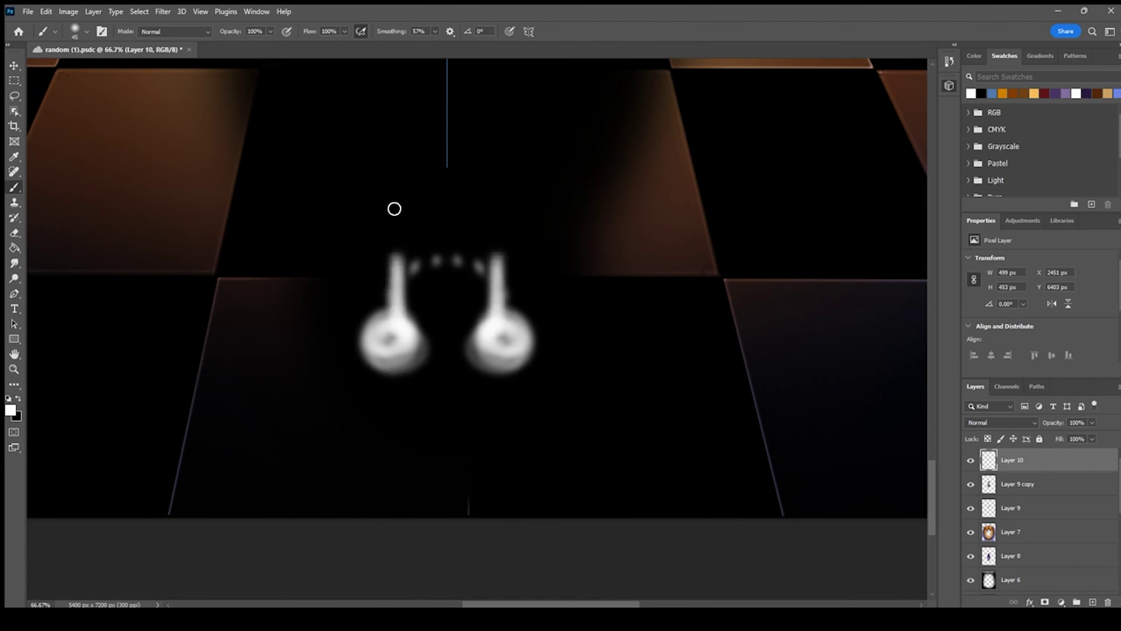
Extend the emblem's two upright ears in white and carve out its inside with black
{"action": "left_click_drag", "start_coordinate": [394, 208], "coordinate": [395, 283]}
{"action": "left_click_drag", "start_coordinate": [500, 212], "coordinate": [499, 279]}
{"action": "key", "text": "x"}
{"action": "mouse_move", "coordinate": [388, 340]}
{"action": "left_mouse_down"}
{"action": "mouse_move", "coordinate": [405, 321]}
{"action": "mouse_move", "coordinate": [394, 335]}
{"action": "mouse_move", "coordinate": [409, 368]}
{"action": "mouse_move", "coordinate": [391, 315]}
{"action": "mouse_move", "coordinate": [361, 383]}
{"action": "mouse_move", "coordinate": [338, 347]}
{"action": "left_mouse_up"}
{"action": "left_click", "coordinate": [88, 32]}
{"action": "key", "text": "ctrl+minus"}
{"action": "key", "text": "ctrl+minus"}
{"action": "key", "text": "ctrl+plus"}
{"action": "key", "text": "ctrl+plus"}
{"action": "key", "text": "ctrl+plus"}
{"action": "mouse_move", "coordinate": [329, 170]}
{"action": "left_mouse_down"}
{"action": "mouse_move", "coordinate": [340, 307]}
{"action": "mouse_move", "coordinate": [344, 195]}
{"action": "left_mouse_up"}
{"action": "key", "text": "ctrl+minus"}
{"action": "key", "text": "ctrl+minus"}
{"action": "key", "text": "ctrl+minus"}
{"action": "key", "text": "ctrl+minus"}
{"action": "scroll", "coordinate": [483, 390], "scroll_direction": "up", "scroll_amount": 10}
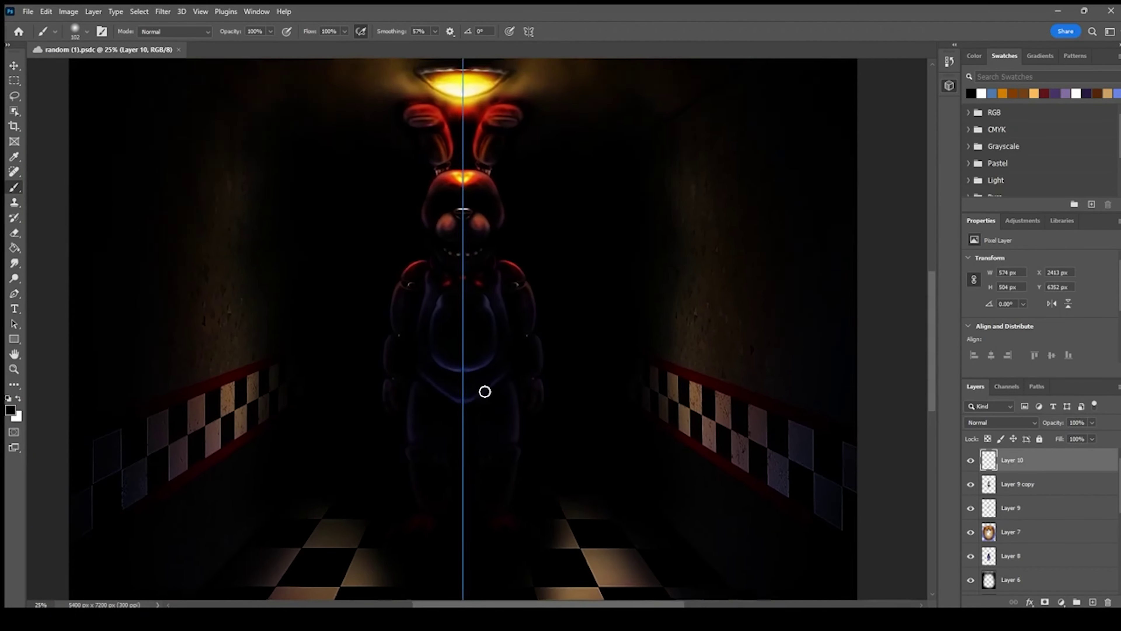
Add a new layer near the head area and set the brush mode to Linear Dodge (Add)
{"action": "key", "text": "ctrl+plus"}
{"action": "key", "text": "ctrl+plus"}
{"action": "key", "text": "ctrl+plus"}
{"action": "left_click", "coordinate": [1092, 602]}
{"action": "left_click", "coordinate": [191, 33]}
{"action": "left_click", "coordinate": [155, 260]}
{"action": "left_click", "coordinate": [18, 399]}
Try brightening the centre of the forehead with yellow and orange tones sampled from its glow
{"action": "left_click", "coordinate": [447, 231], "text": "alt"}
{"action": "left_click", "coordinate": [453, 225], "text": "alt"}
{"action": "left_click_drag", "start_coordinate": [451, 221], "coordinate": [454, 241]}
{"action": "left_click", "coordinate": [448, 228], "text": "alt"}
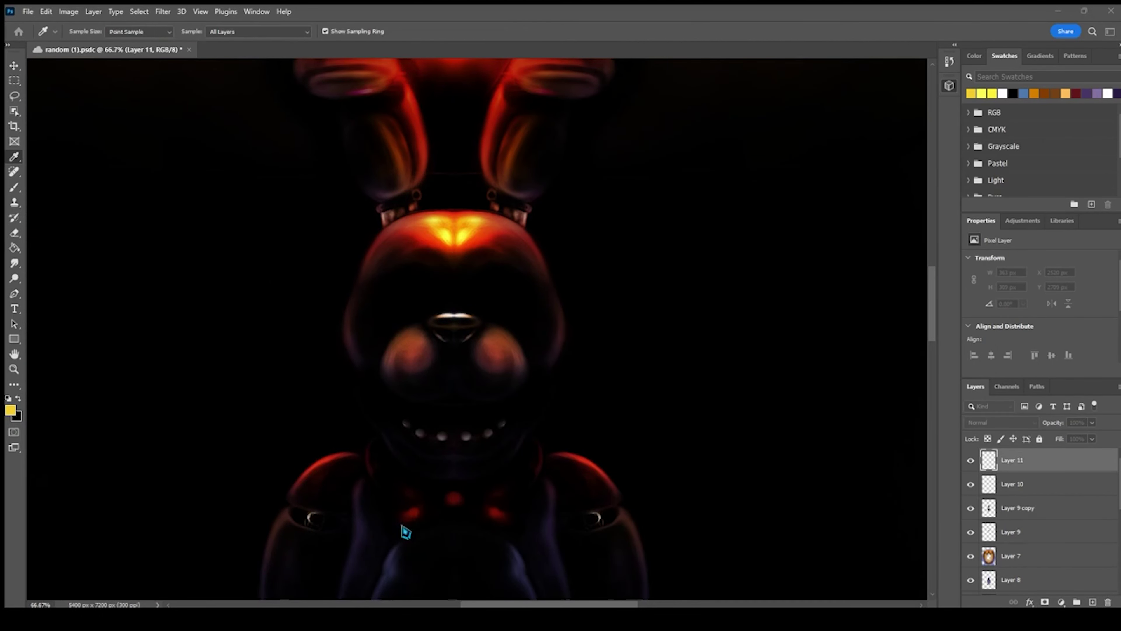
{"action": "key", "text": "Return"}
{"action": "left_click", "coordinate": [457, 217]}
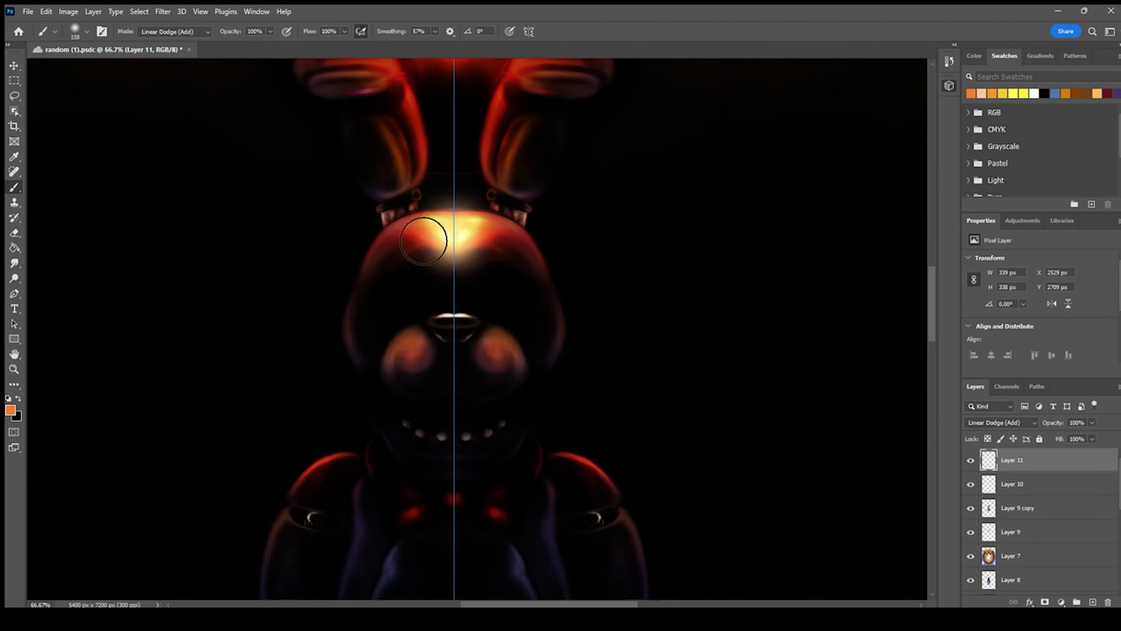
{"action": "key", "text": "ctrl+z"}
{"action": "key", "text": "ctrl+z"}
{"action": "left_click", "coordinate": [455, 225]}
{"action": "key", "text": "ctrl+z"}
{"action": "left_click", "coordinate": [430, 236]}
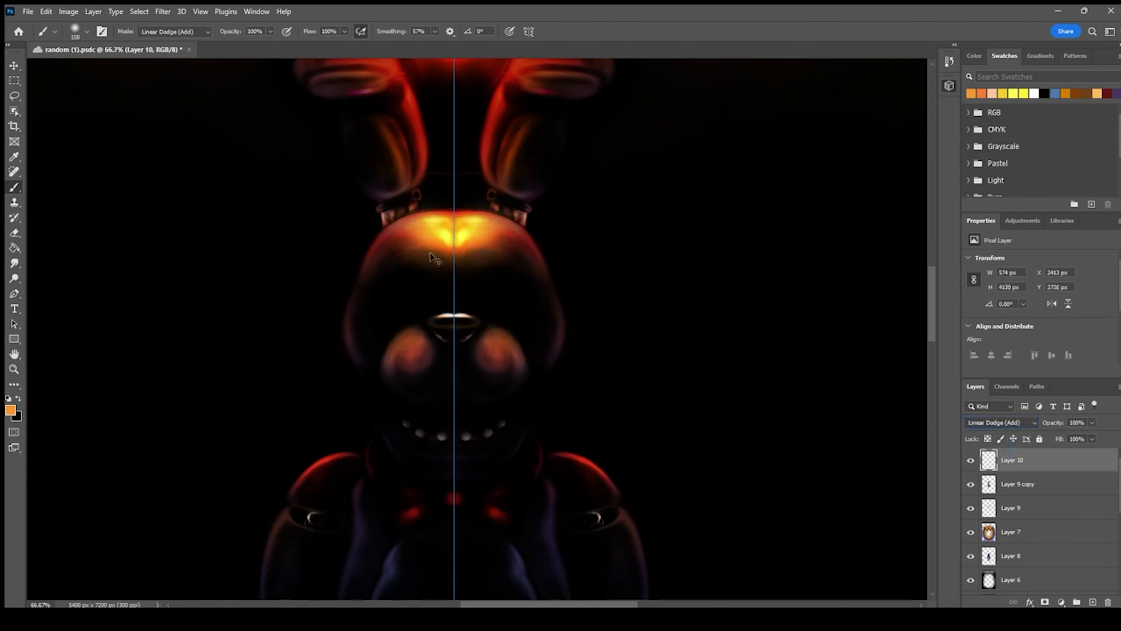
{"action": "key", "text": "ctrl+z"}
Sample orange-red from the forehead and paint soft light beams from the lamp down both sides of the figure
{"action": "left_click", "coordinate": [428, 229], "text": "alt"}
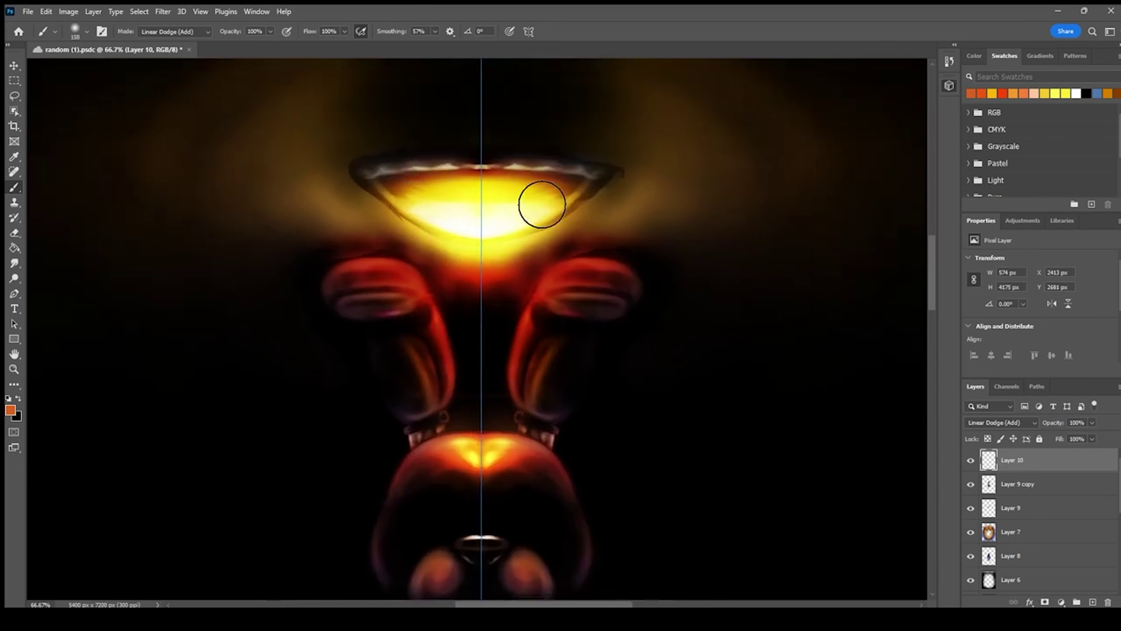
{"action": "left_click_drag", "start_coordinate": [521, 432], "coordinate": [463, 281]}
{"action": "left_click_drag", "start_coordinate": [526, 354], "coordinate": [529, 472]}
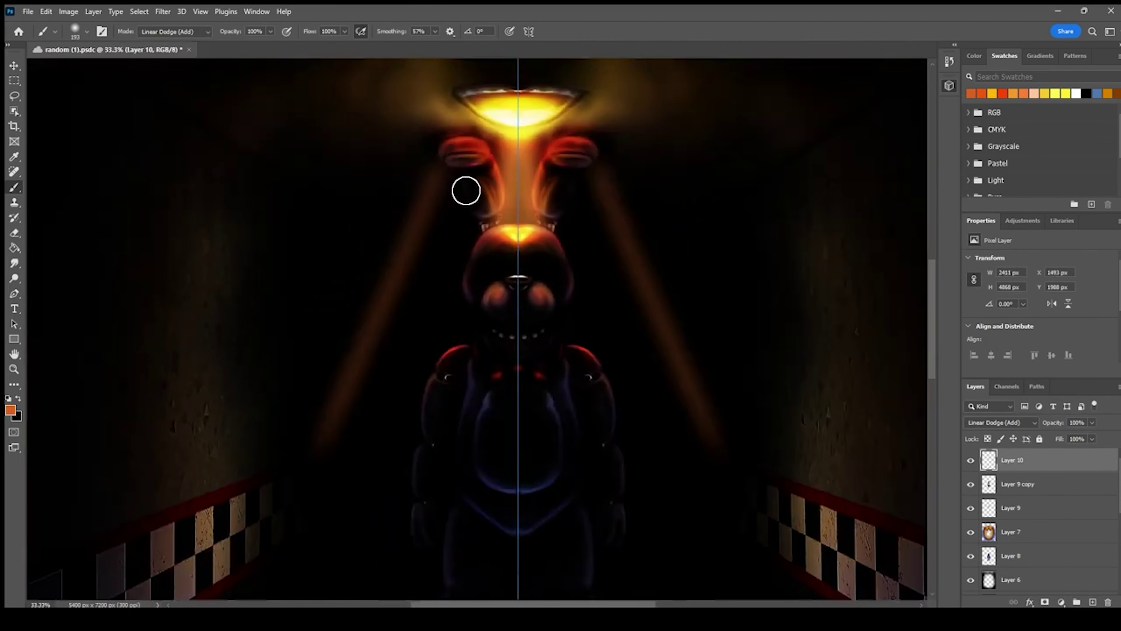
{"action": "scroll", "coordinate": [119, 93], "scroll_direction": "down", "scroll_amount": 5}
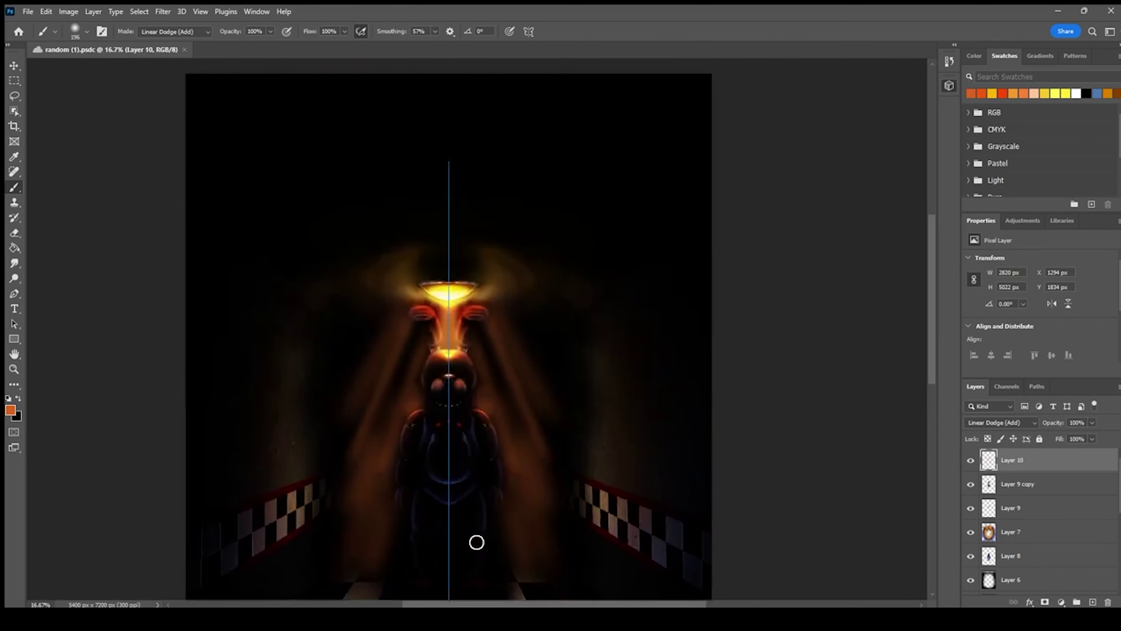
Stamp black cracks on the ceiling on both sides of the lamp with a crack brush on the Overlay copy
{"action": "left_click", "coordinate": [1011, 508]}
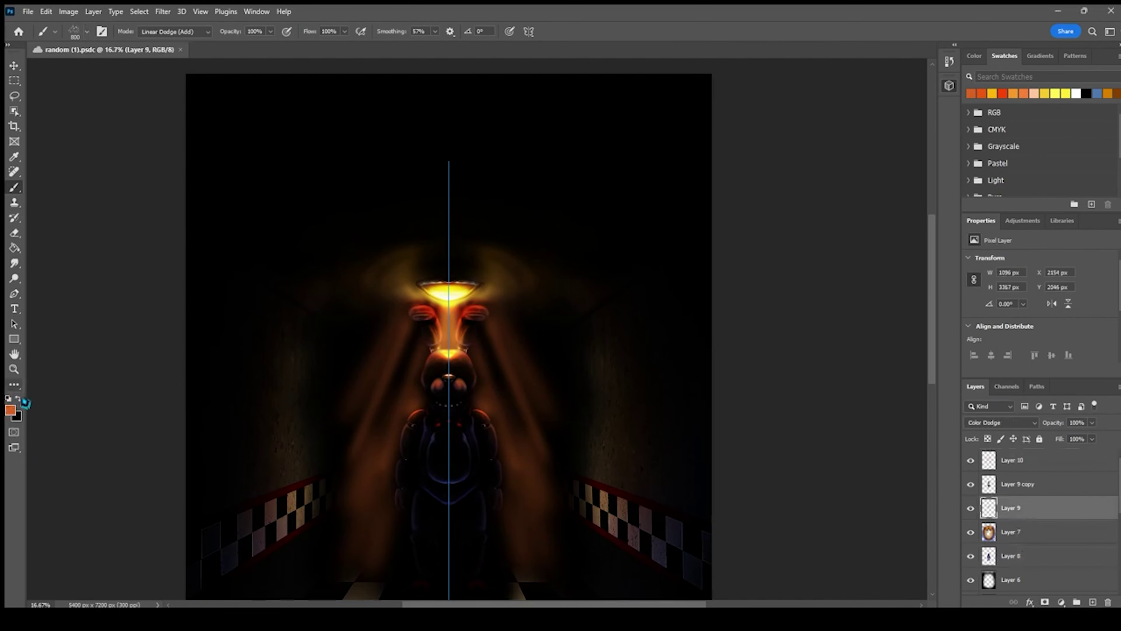
{"action": "left_click", "coordinate": [1017, 484]}
{"action": "left_click", "coordinate": [1058, 512]}
{"action": "left_click", "coordinate": [1017, 484]}
{"action": "left_click", "coordinate": [88, 31]}
{"action": "left_click", "coordinate": [141, 75]}
{"action": "left_click", "coordinate": [532, 251]}
{"action": "left_click", "coordinate": [289, 268]}
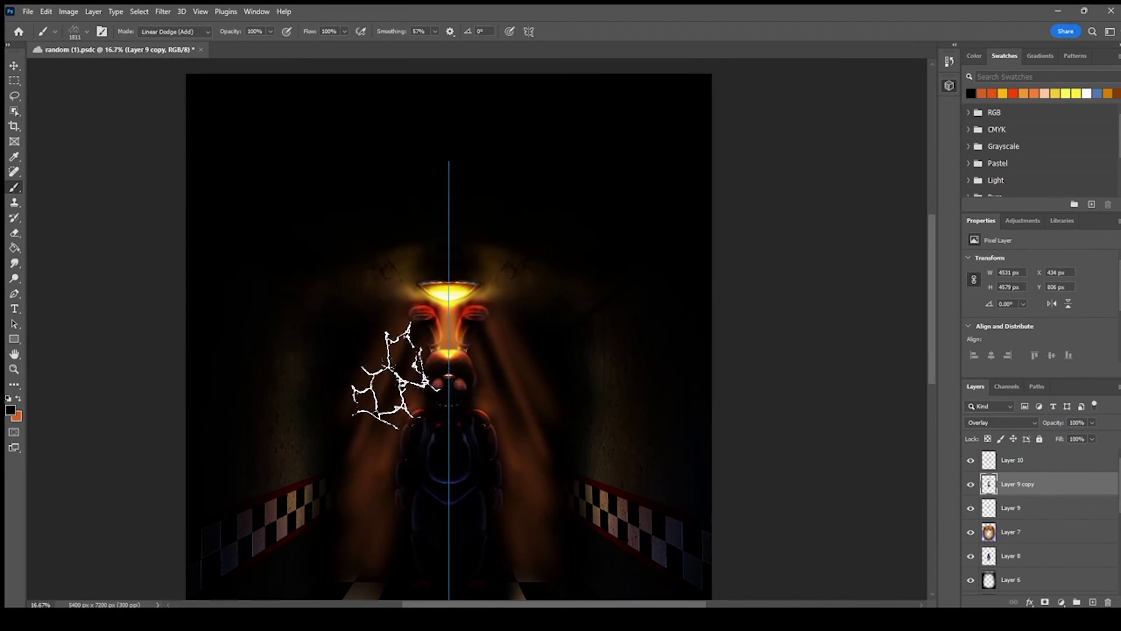
{"action": "left_click", "coordinate": [368, 501]}
Add a new Soft Light layer at 47% opacity with more black cracks, and undo the last change
{"action": "left_click", "coordinate": [1093, 601]}
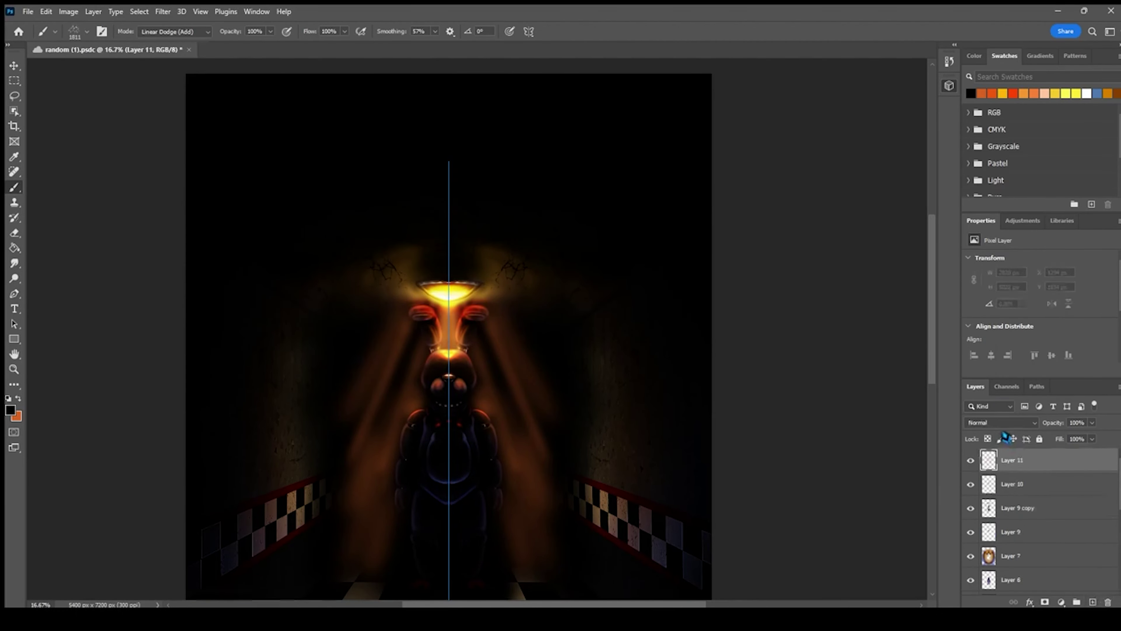
{"action": "left_click", "coordinate": [527, 252]}
{"action": "left_click", "coordinate": [576, 304]}
{"action": "left_click_drag", "start_coordinate": [1092, 425], "coordinate": [1069, 437]}
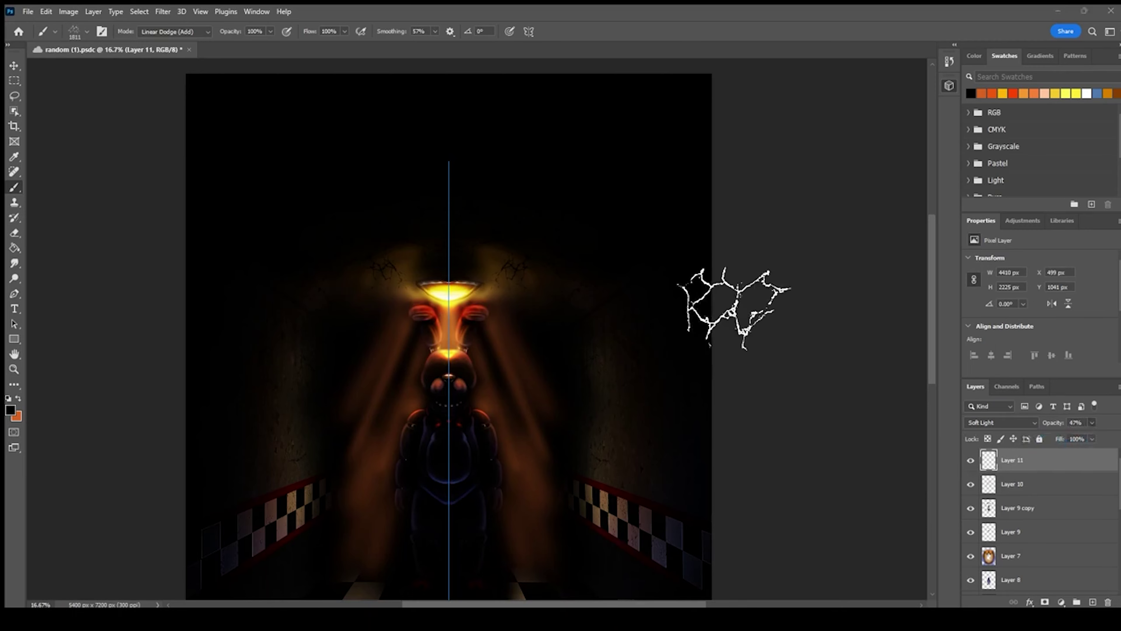
{"action": "key", "text": "ctrl+z"}
Lower the opacity of the Linear Dodge (Add) light beam layer to 37%
{"action": "key", "text": "ctrl+minus"}
{"action": "scroll", "coordinate": [450, 358], "scroll_direction": "down", "scroll_amount": 3}
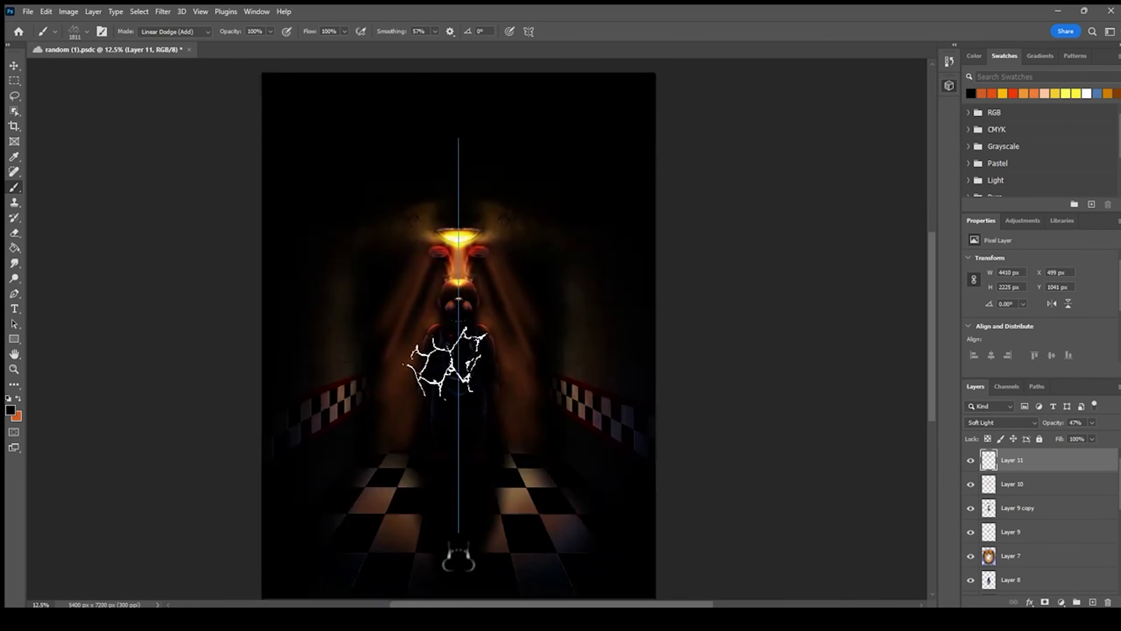
{"action": "key", "text": "ctrl+plus"}
{"action": "left_click", "coordinate": [1049, 491]}
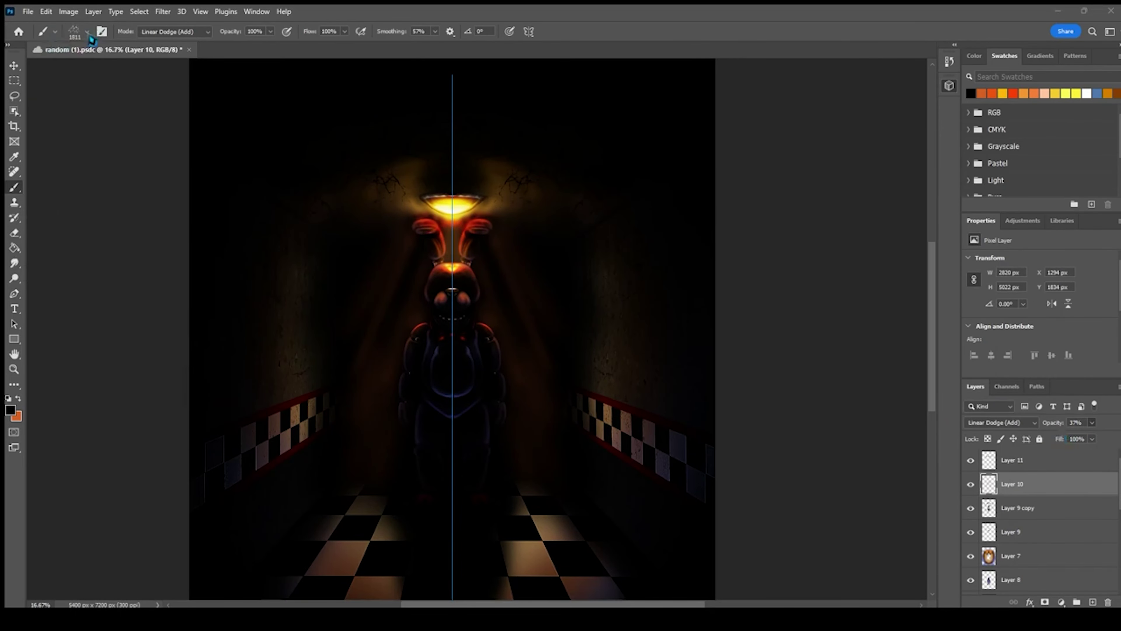
Add a new layer above the light beams, try a white brush stroke on the side wall, and undo it
{"action": "key", "text": "ctrl+shift+alt+n"}
{"action": "key", "text": "d"}
{"action": "key", "text": "x"}
{"action": "left_click_drag", "start_coordinate": [322, 431], "coordinate": [249, 369]}
{"action": "left_click_drag", "start_coordinate": [127, 322], "coordinate": [136, 366]}
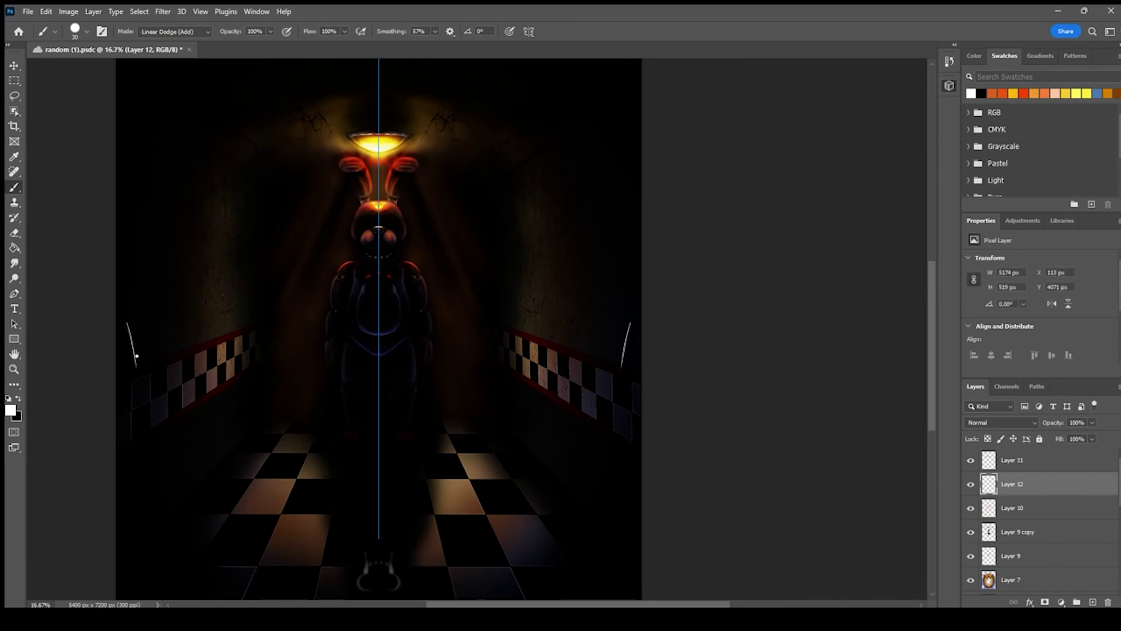
{"action": "key", "text": "ctrl+z"}
Try to hand-letter the artist's signature in white along the wall above the checkered tile band
{"action": "key", "text": "ctrl+plus"}
{"action": "key", "text": "ctrl+plus"}
{"action": "left_click_drag", "start_coordinate": [148, 312], "coordinate": [448, 200]}
{"action": "key", "text": "ctrl+plus"}
{"action": "key", "text": "ctrl+plus"}
{"action": "mouse_move", "coordinate": [277, 341]}
{"action": "left_mouse_down"}
{"action": "mouse_move", "coordinate": [430, 465]}
{"action": "mouse_move", "coordinate": [402, 474]}
{"action": "left_mouse_up"}
{"action": "key", "text": "ctrl+minus"}
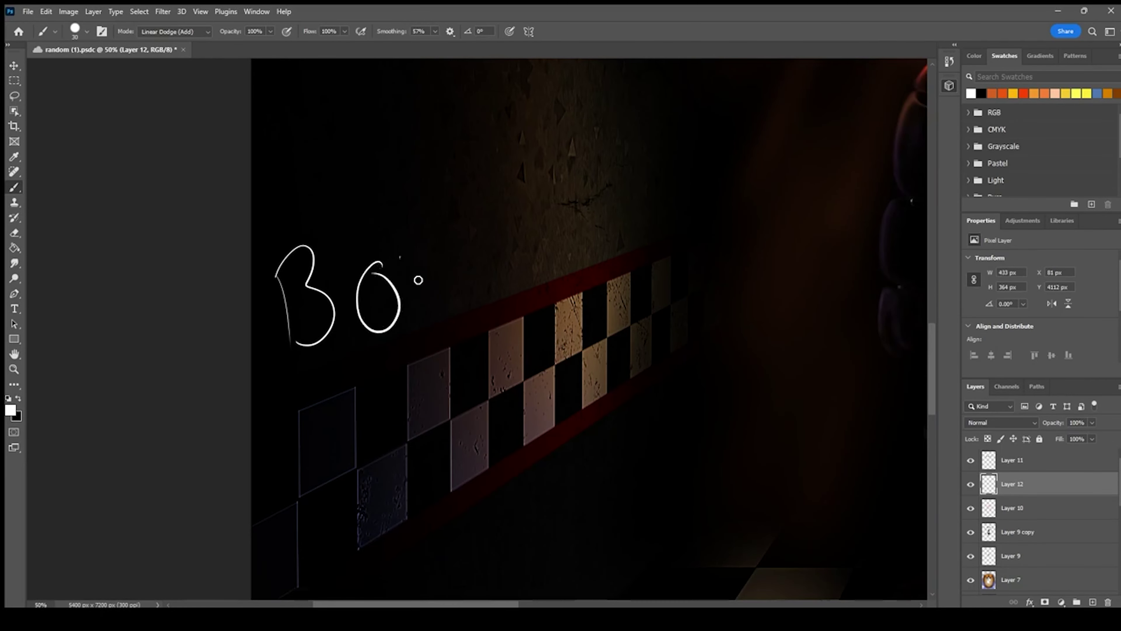
{"action": "left_click_drag", "start_coordinate": [546, 260], "coordinate": [614, 243]}
{"action": "left_click_drag", "start_coordinate": [614, 243], "coordinate": [510, 346]}
{"action": "left_click_drag", "start_coordinate": [548, 273], "coordinate": [523, 343]}
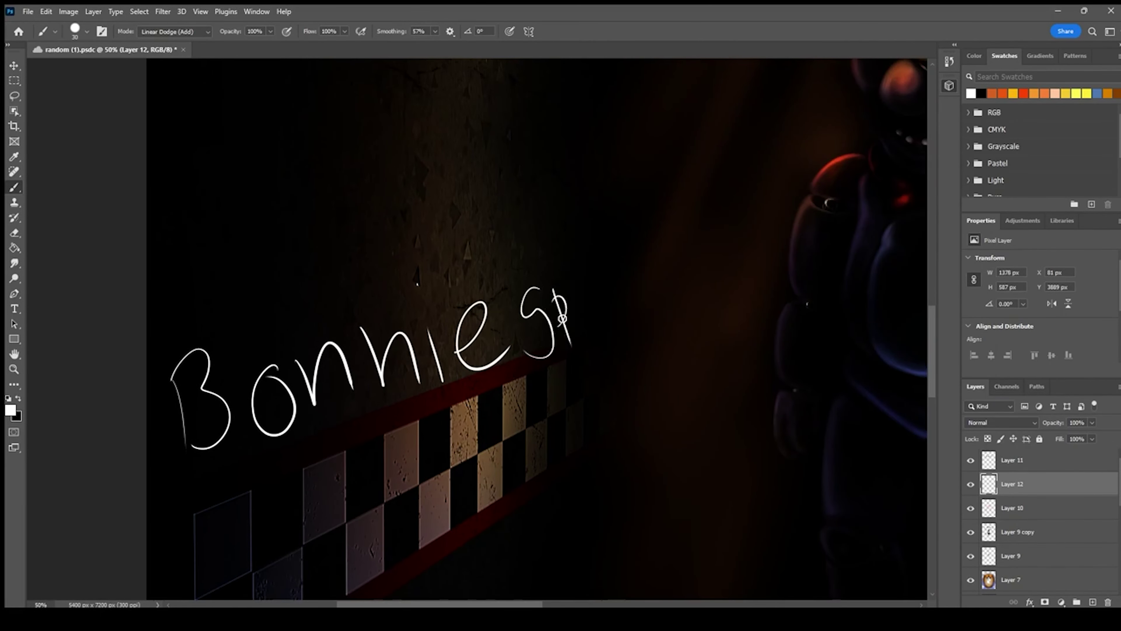
{"action": "left_click_drag", "start_coordinate": [586, 260], "coordinate": [612, 325]}
{"action": "left_click_drag", "start_coordinate": [601, 273], "coordinate": [649, 302]}
{"action": "key", "text": "ctrl+minus"}
{"action": "key", "text": "ctrl+minus"}
{"action": "key", "text": "ctrl+minus"}
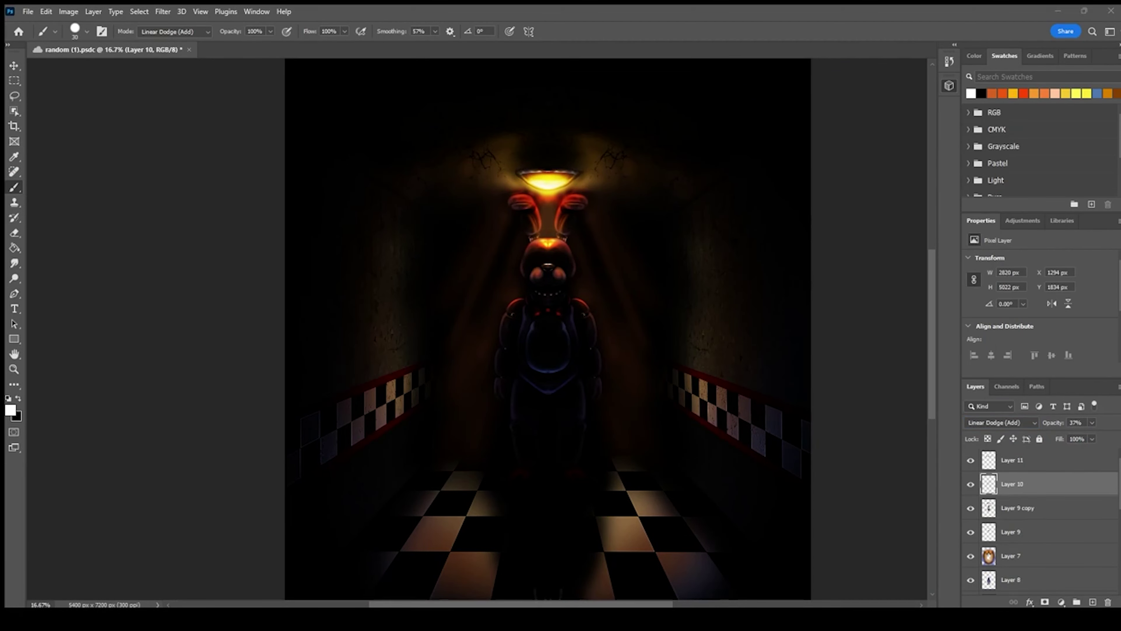
Add a white text layer with the artist's signature name in the upper left corner of the painting
{"action": "key", "text": "t"}
{"action": "left_click", "coordinate": [372, 276]}
{"action": "key", "text": "ctrl+a"}
{"action": "left_click_drag", "start_coordinate": [416, 280], "coordinate": [543, 345]}
{"action": "left_click_drag", "start_coordinate": [447, 288], "coordinate": [390, 73]}
{"action": "left_click_drag", "start_coordinate": [461, 132], "coordinate": [521, 120]}
{"action": "key", "text": "alt+BackSpace"}
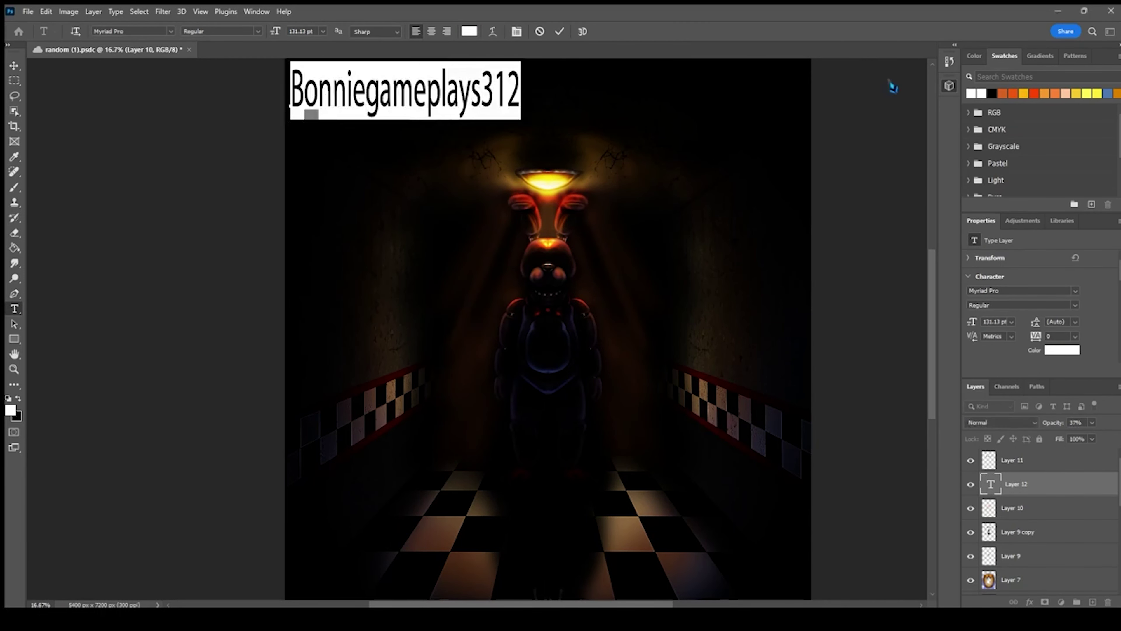
Set the signature text's font to Javanese Text and finish editing it
{"action": "left_click", "coordinate": [171, 32]}
{"action": "left_click", "coordinate": [180, 230]}
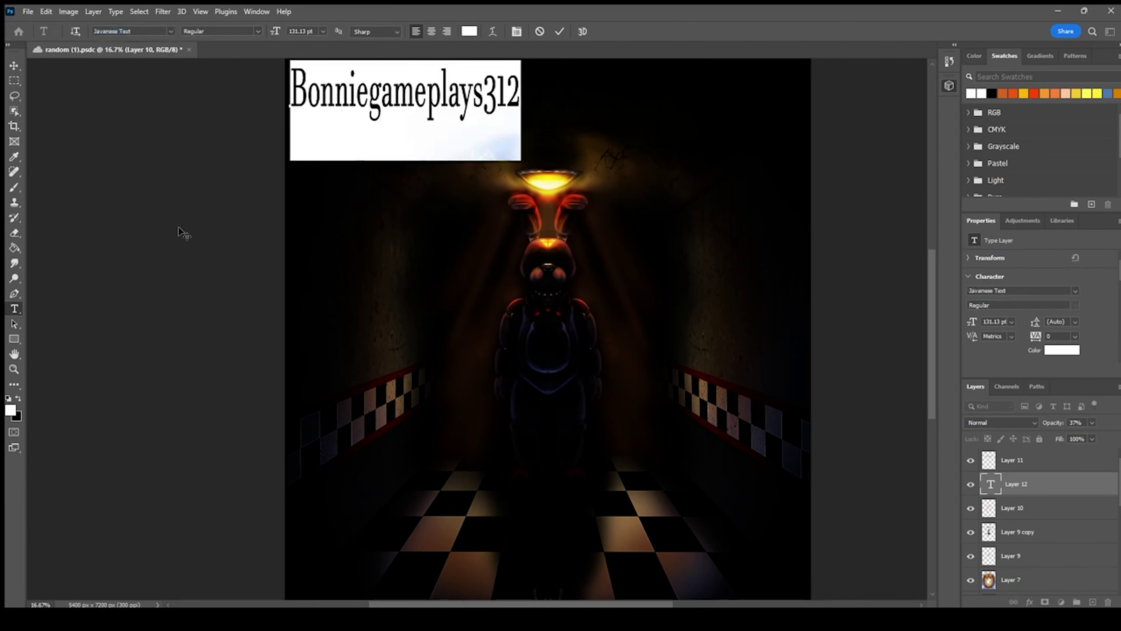
{"action": "left_click", "coordinate": [322, 100]}
{"action": "left_click_drag", "start_coordinate": [406, 61], "coordinate": [429, 60]}
{"action": "left_click", "coordinate": [560, 32]}
Transform the signature text so its letters slant to the right in the painting's upper left corner
{"action": "scroll", "coordinate": [350, 131], "scroll_direction": "up", "scroll_amount": 2}
{"action": "scroll", "coordinate": [351, 130], "scroll_direction": "down", "scroll_amount": 1}
{"action": "scroll", "coordinate": [351, 130], "scroll_direction": "up", "scroll_amount": 2}
{"action": "key", "text": "ctrl+t"}
{"action": "left_click_drag", "start_coordinate": [373, 260], "coordinate": [362, 179]}
{"action": "key", "text": "Return"}
{"action": "key", "text": "ctrl+minus"}
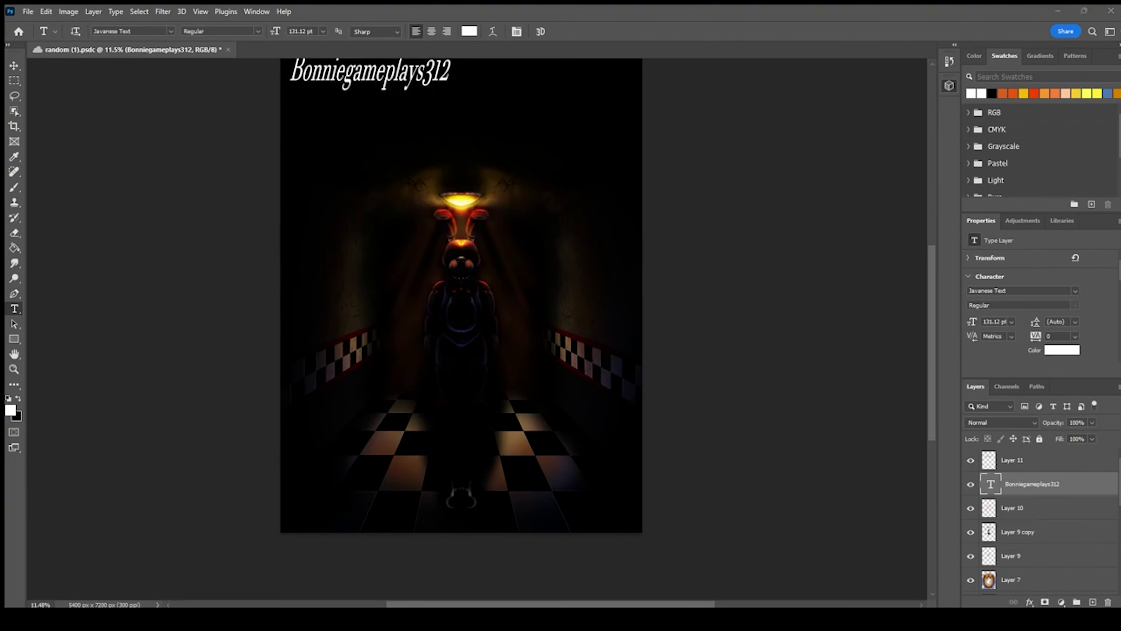